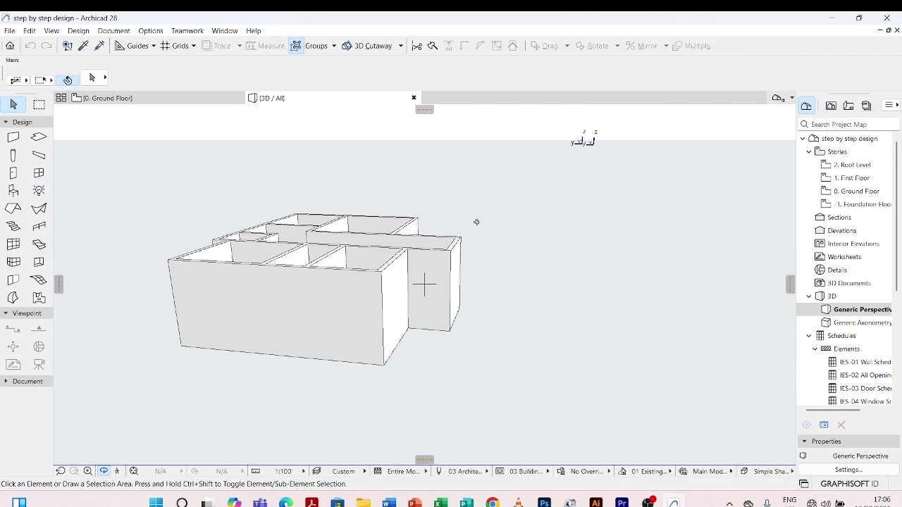
# Examine the ground-floor walls in the 3D view and in the Ground Floor plan
pyautogui.keyDown('shift'); pyautogui.moveTo(476, 221); pyautogui.dragTo(420, 227, button='middle'); pyautogui.keyUp('shift')
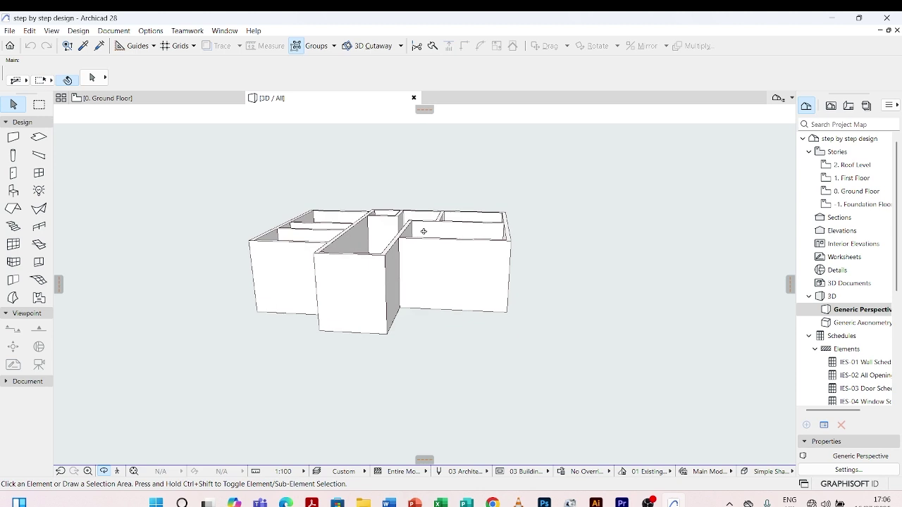
pyautogui.scroll(2, 423, 231)
pyautogui.scroll(2, 424, 231)
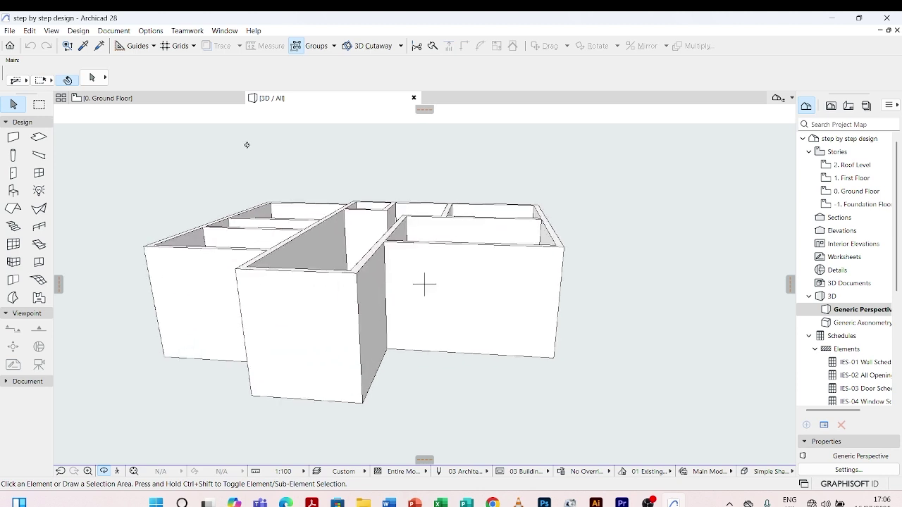
pyautogui.click(189, 93)
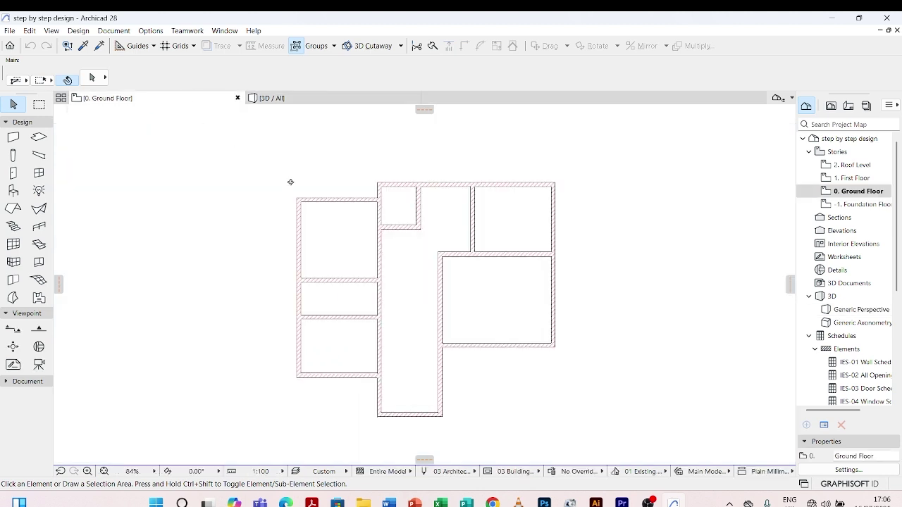
pyautogui.moveTo(379, 224)
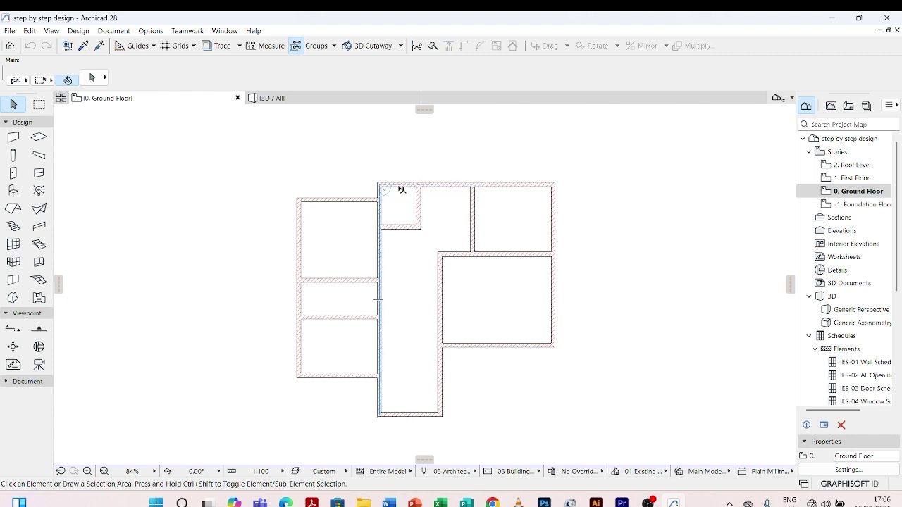
pyautogui.scroll(2, 398, 274)
pyautogui.scroll(-3, 416, 285)
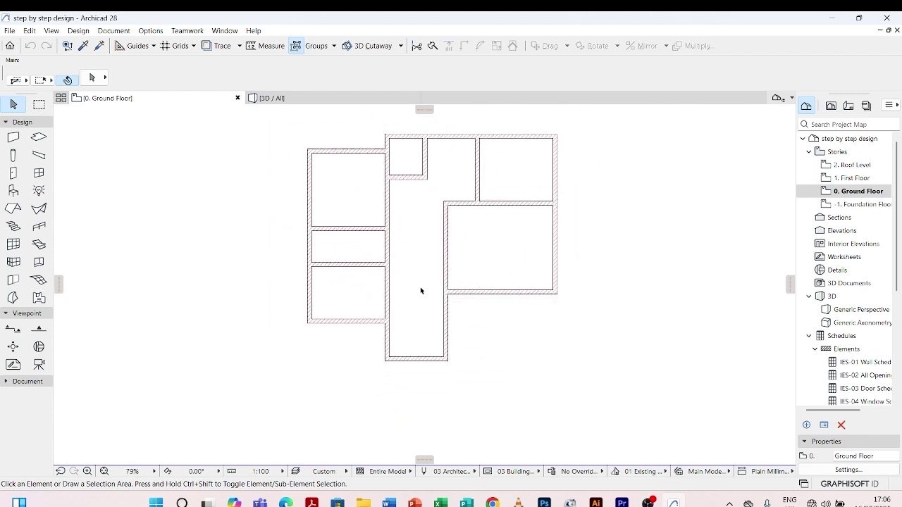
pyautogui.scroll(1, 499, 152)
pyautogui.scroll(1, 510, 265)
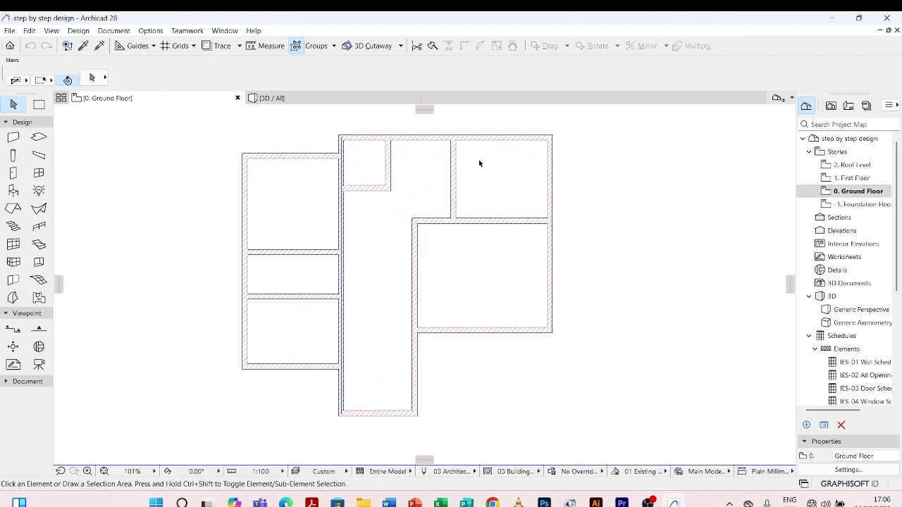
pyautogui.click(388, 163)
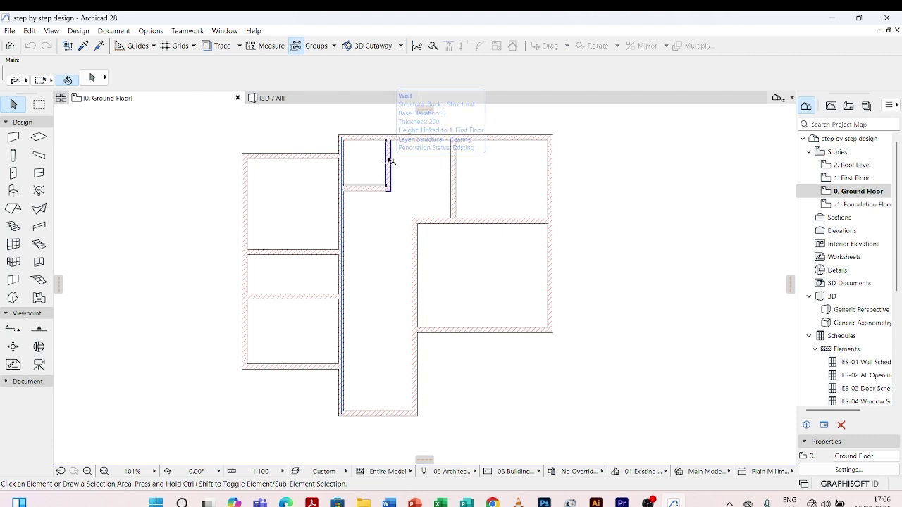
pyautogui.keyDown('shift'); pyautogui.click(340, 352); pyautogui.keyUp('shift')
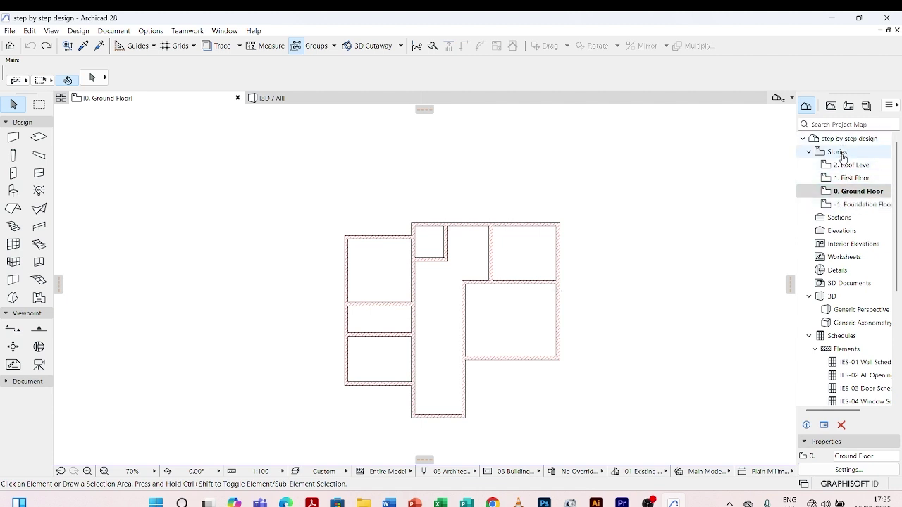
# Open the First Floor story and draw an L-shaped structural brick wall with a vertical leg about 5.8 m long
pyautogui.doubleClick(843, 178)
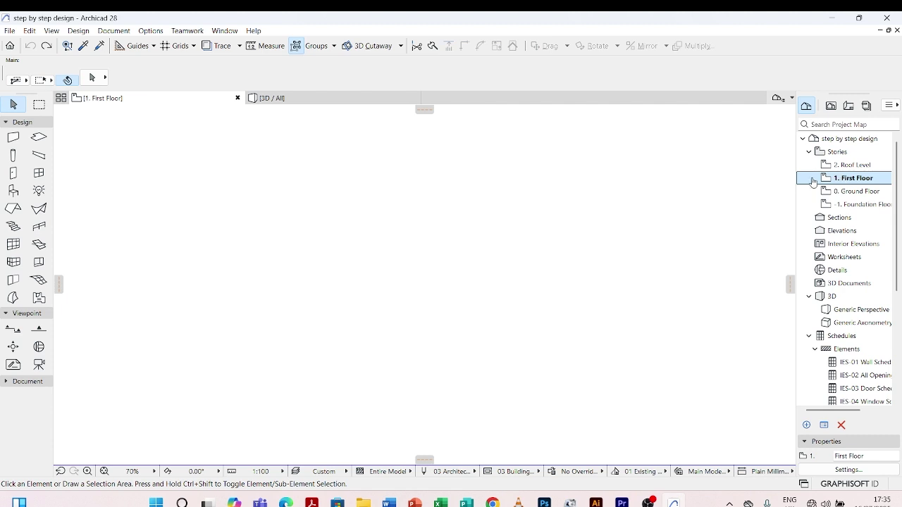
pyautogui.scroll(-1, 453, 189)
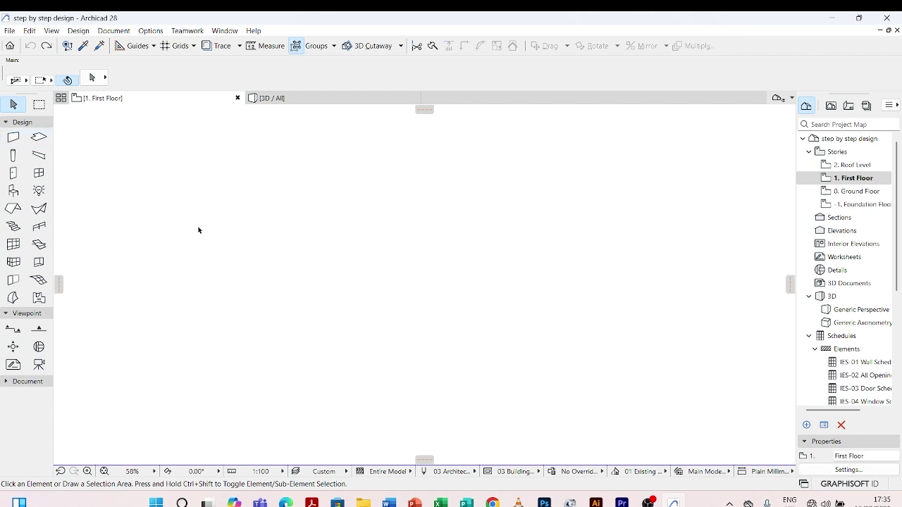
pyautogui.click(13, 138)
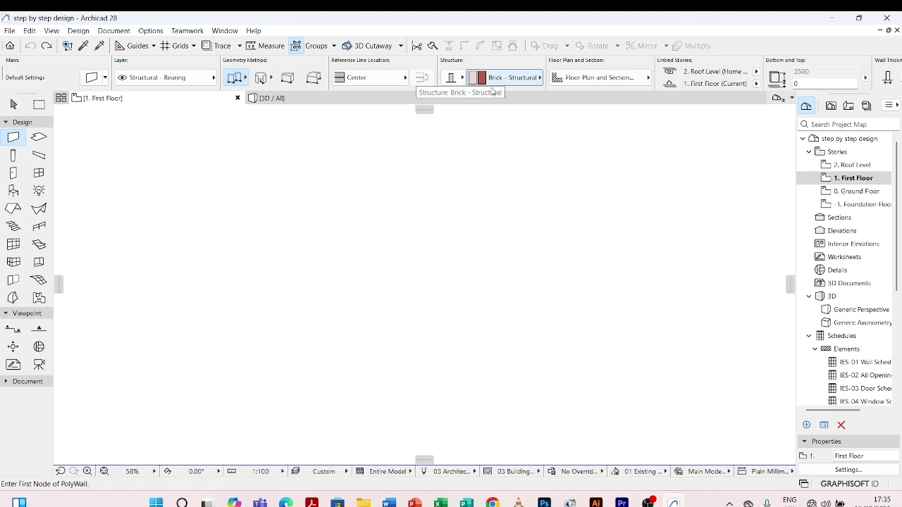
pyautogui.click(337, 227)
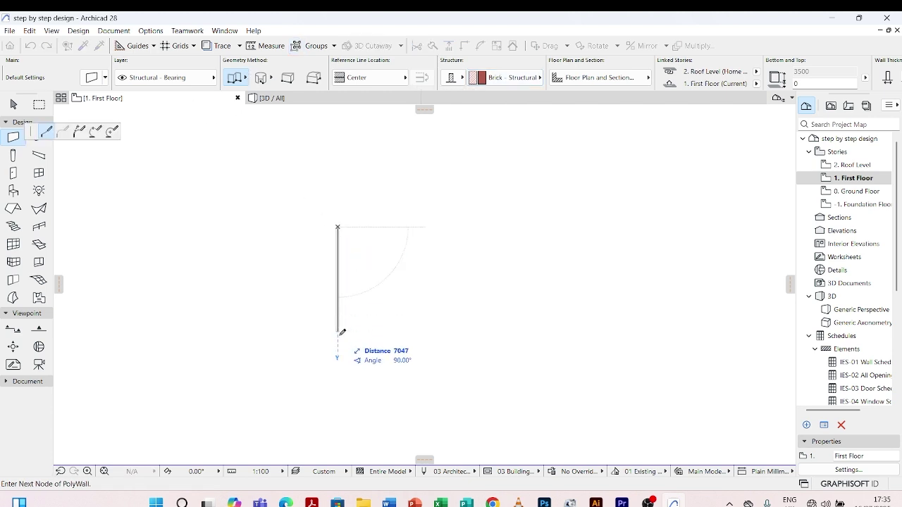
pyautogui.scroll(3, 342, 343)
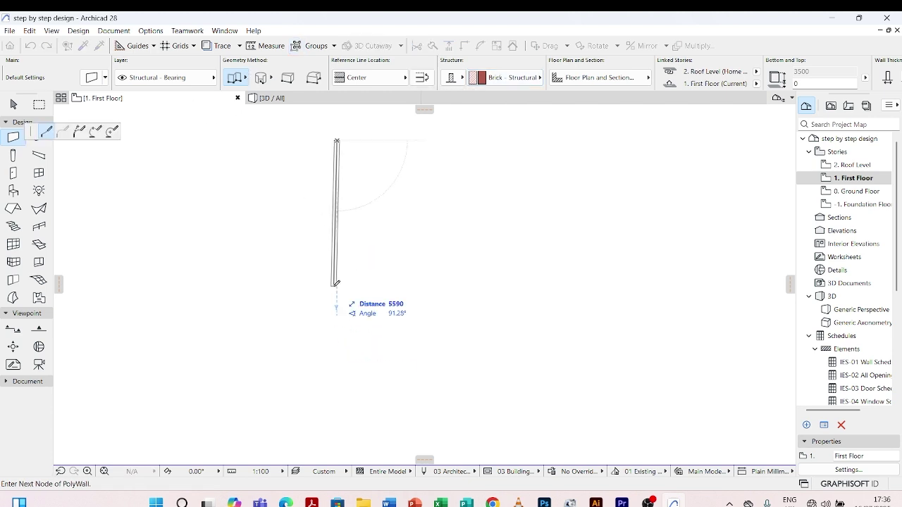
pyautogui.click(338, 289)
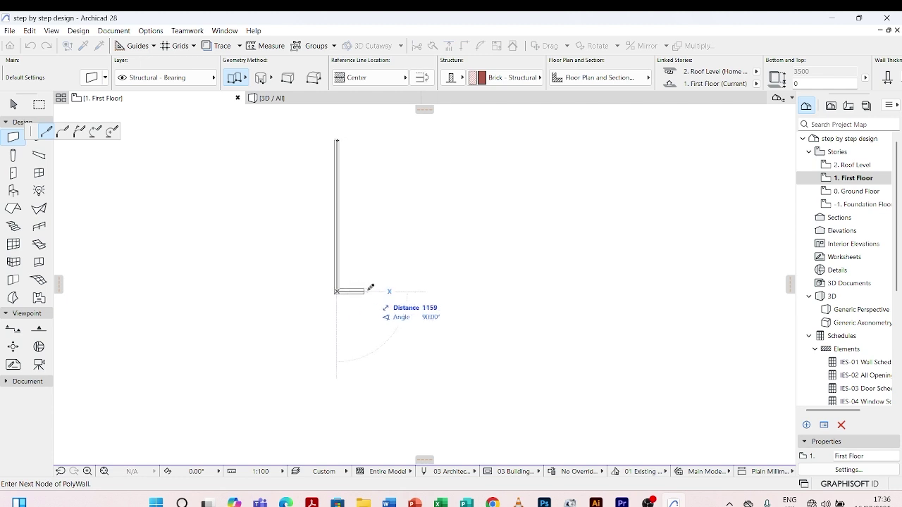
pyautogui.doubleClick(419, 290)
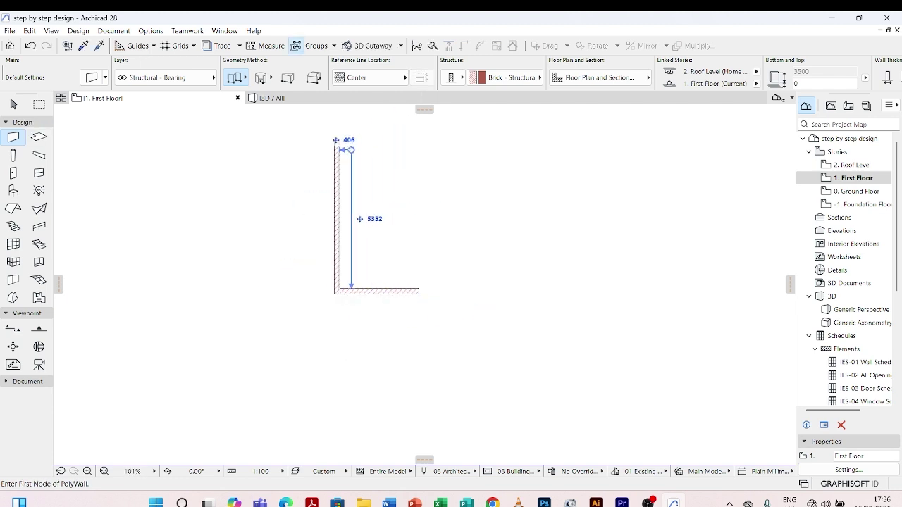
# Inspect the new first-floor wall above the ground-floor walls in 3D and return to the First Floor plan
pyautogui.click(326, 103)
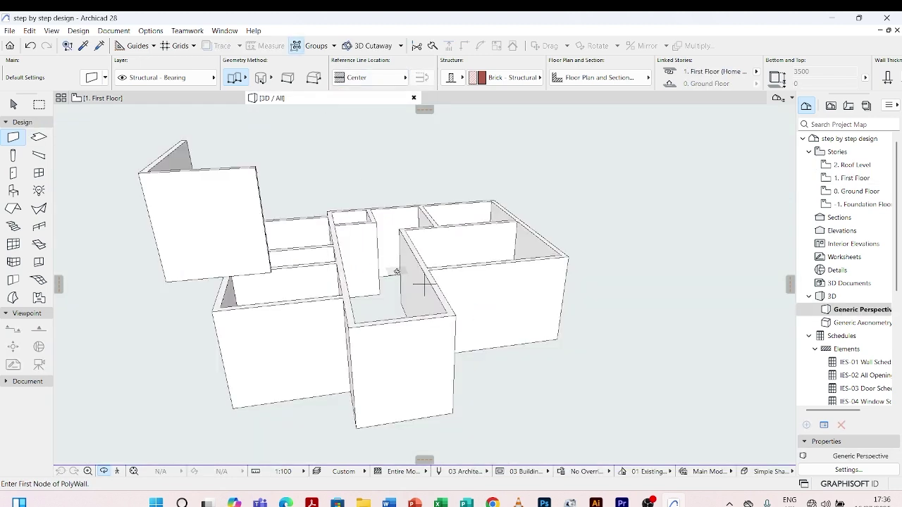
pyautogui.keyDown('shift'); pyautogui.moveTo(171, 321); pyautogui.dragTo(502, 256, button='middle'); pyautogui.keyUp('shift')
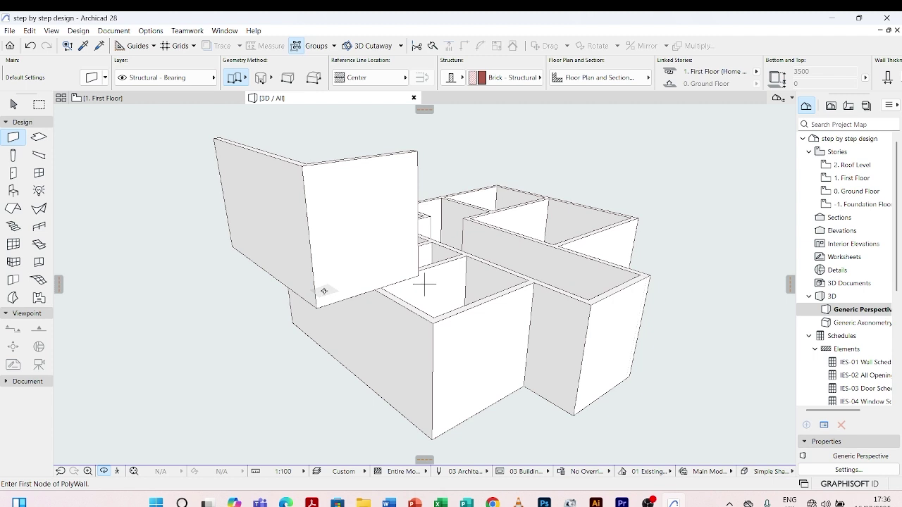
pyautogui.click(181, 98)
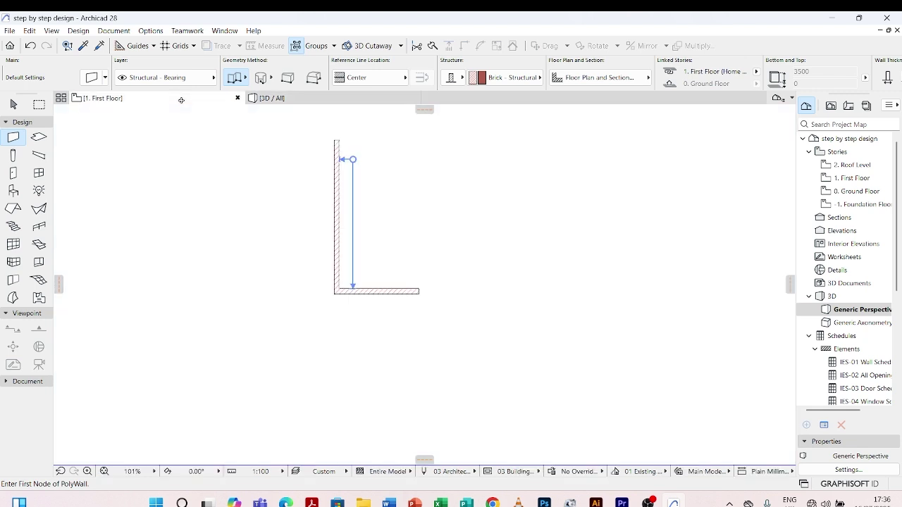
# Display the ground floor as a trace reference beneath the First Floor plan
pyautogui.scroll(3, 336, 144)
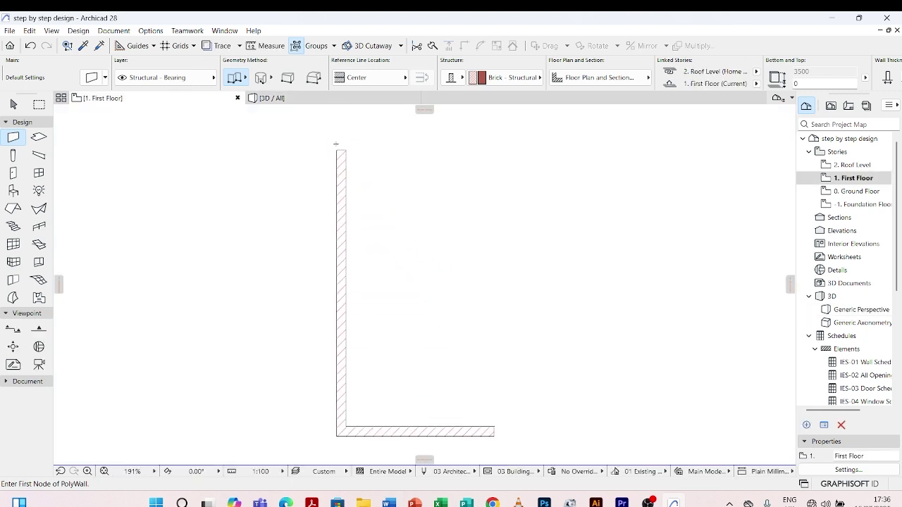
pyautogui.scroll(-2, 352, 226)
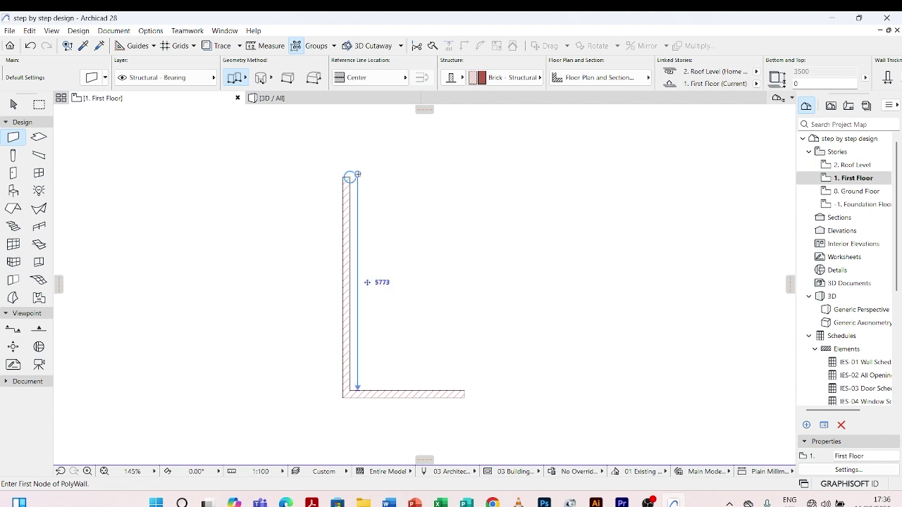
pyautogui.click(221, 45)
pyautogui.scroll(-3, 291, 248)
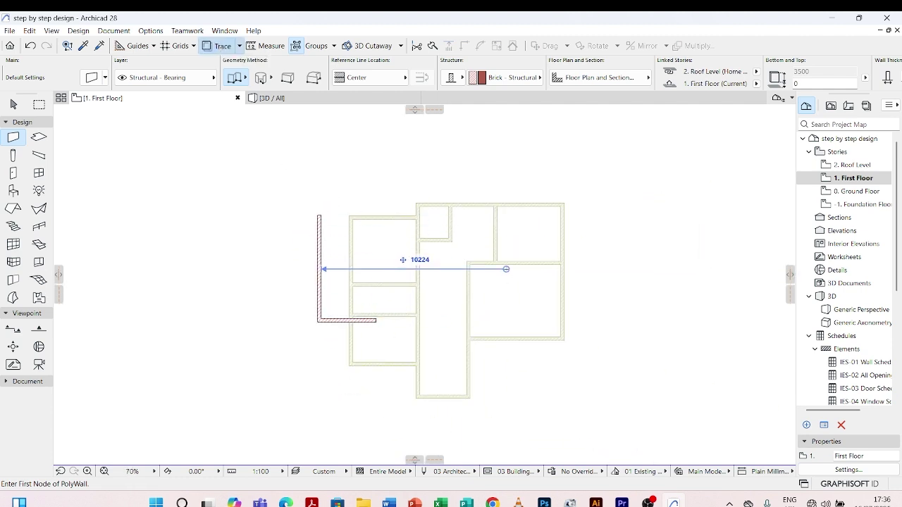
pyautogui.scroll(4, 381, 287)
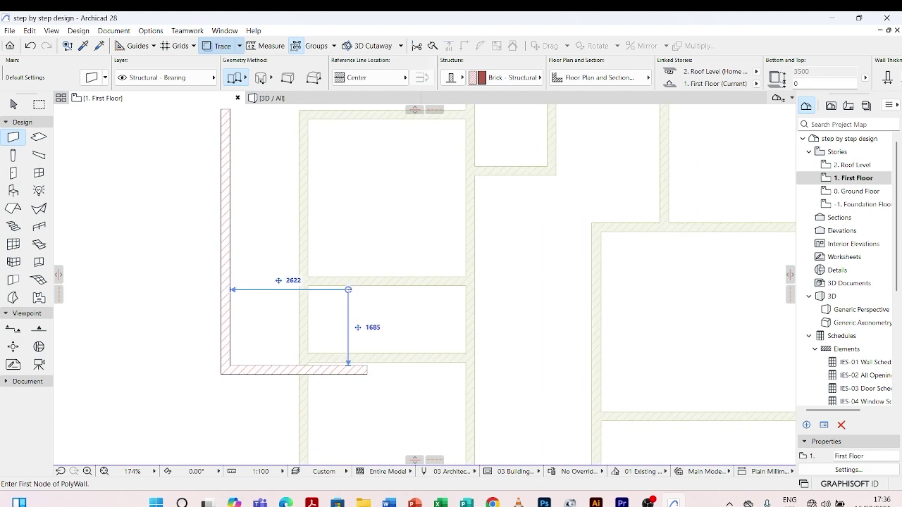
# Try to select the traced ground-floor walls, first individually and with selection rectangles
pyautogui.press('Escape')
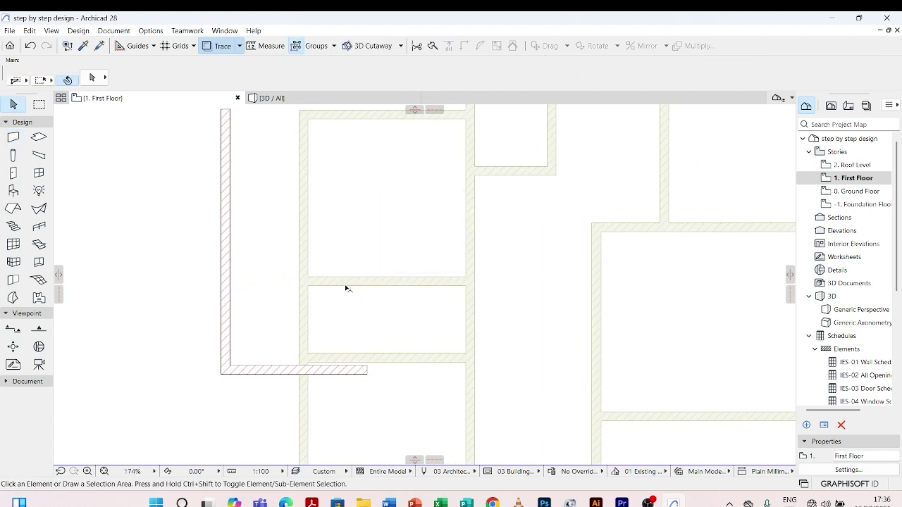
pyautogui.click(318, 282)
pyautogui.press('Escape')
pyautogui.click(277, 199)
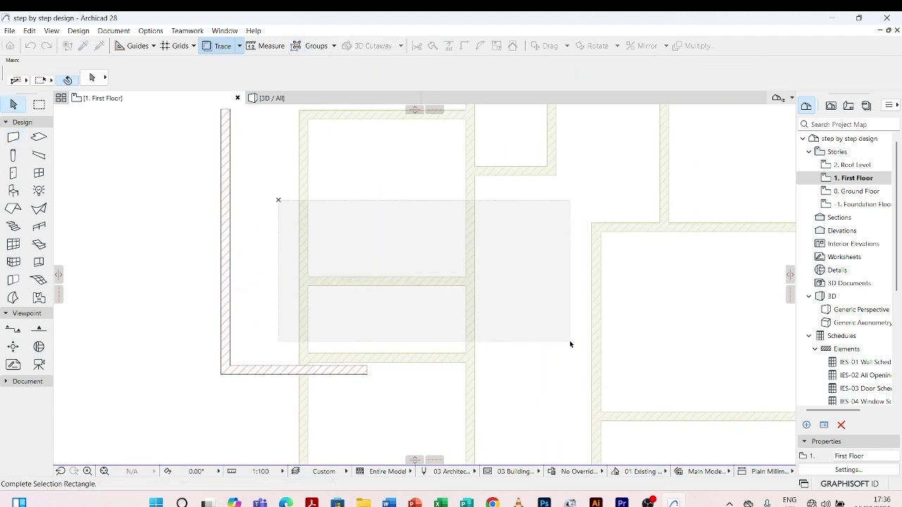
pyautogui.click(570, 343)
pyautogui.scroll(-3, 344, 288)
pyautogui.scroll(-2, 344, 288)
pyautogui.click(326, 151)
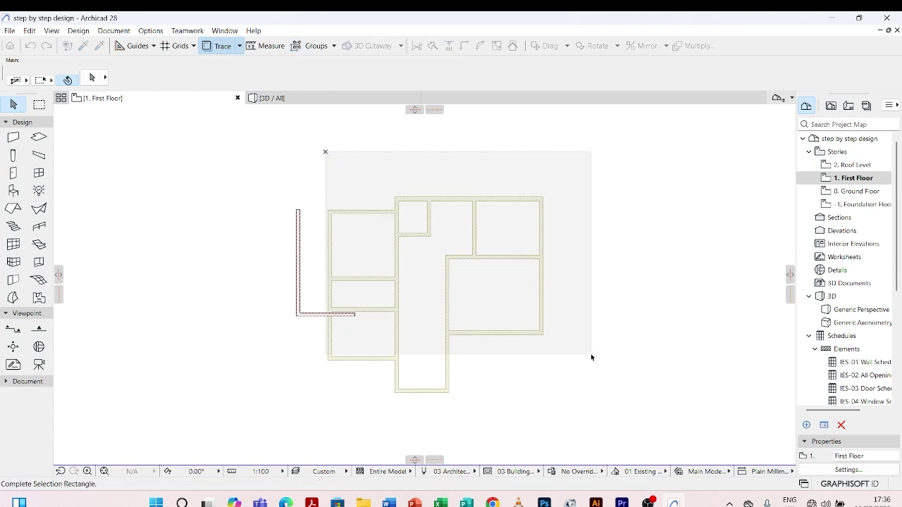
pyautogui.click(601, 290)
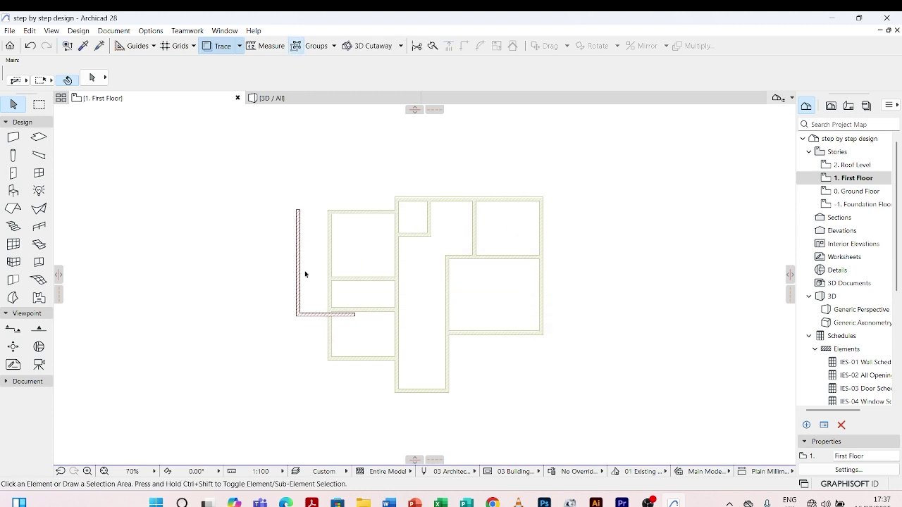
# Review the trace reference options and the stories offered in the Choose Trace dialog, and close it without choosing one
pyautogui.scroll(-1, 306, 269)
pyautogui.scroll(2, 430, 205)
pyautogui.scroll(-3, 564, 181)
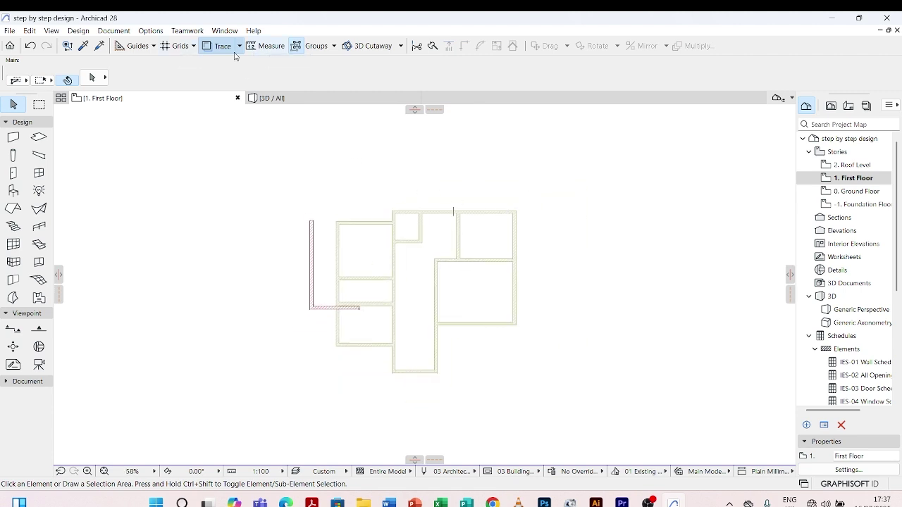
pyautogui.click(238, 47)
pyautogui.moveTo(252, 66)
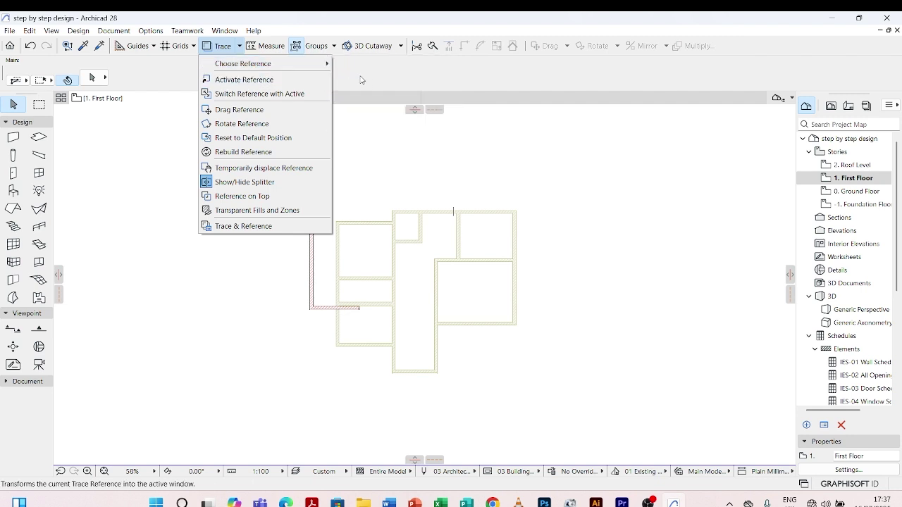
pyautogui.moveTo(288, 62)
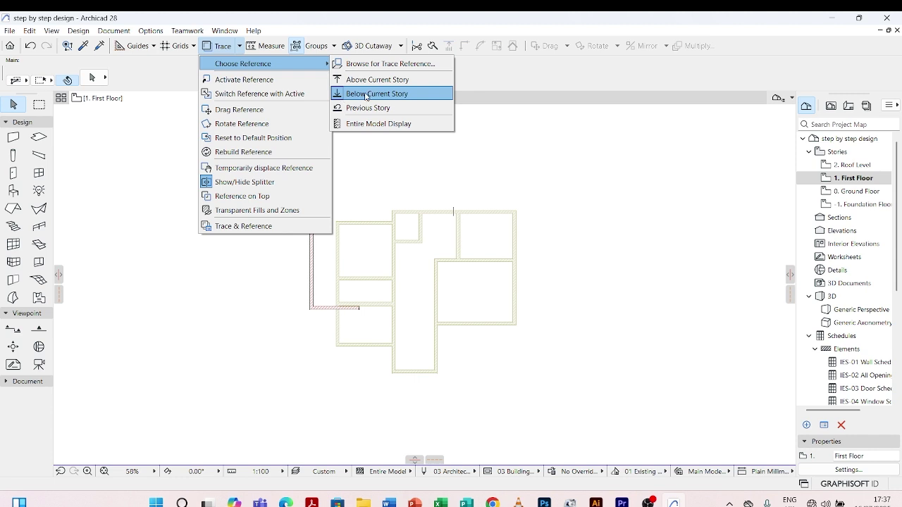
pyautogui.click(408, 65)
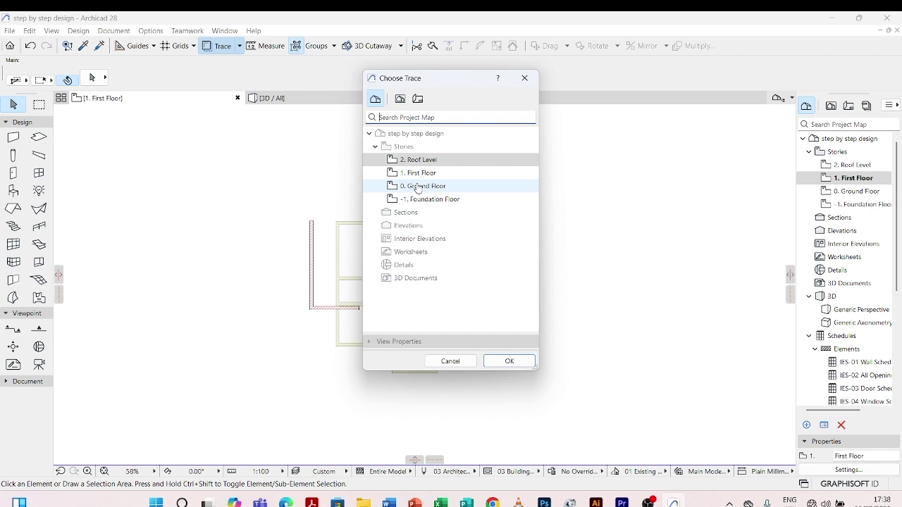
pyautogui.click(523, 79)
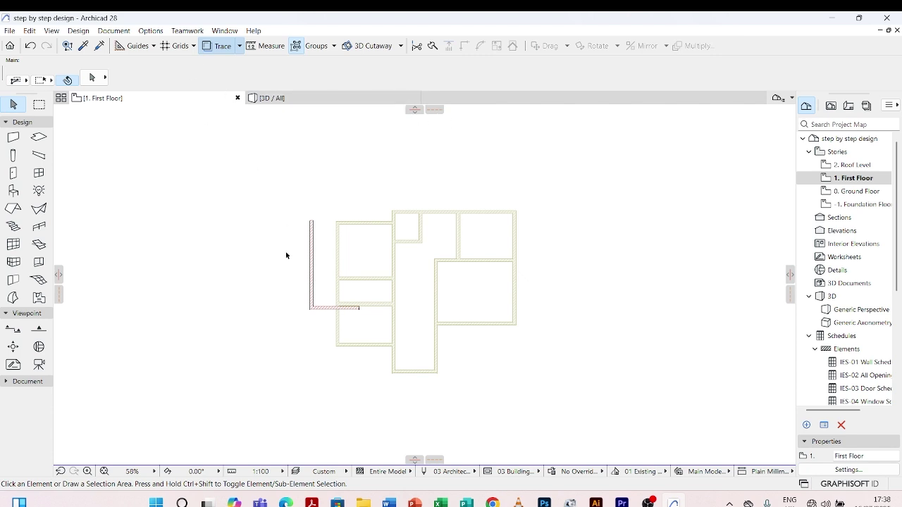
# Turn the trace reference off and on again to compare the First Floor plan with and without it
pyautogui.moveTo(315, 241)
pyautogui.click(217, 45)
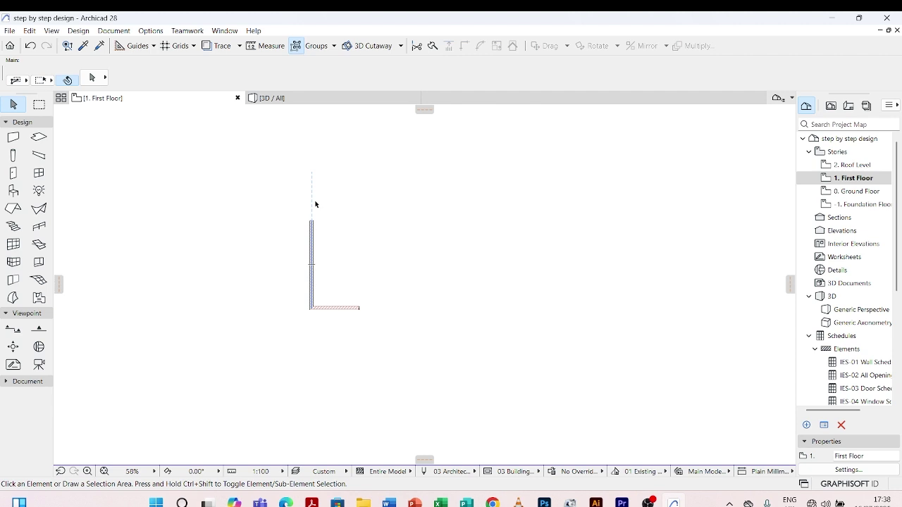
pyautogui.hotkey('alt', 'F2')
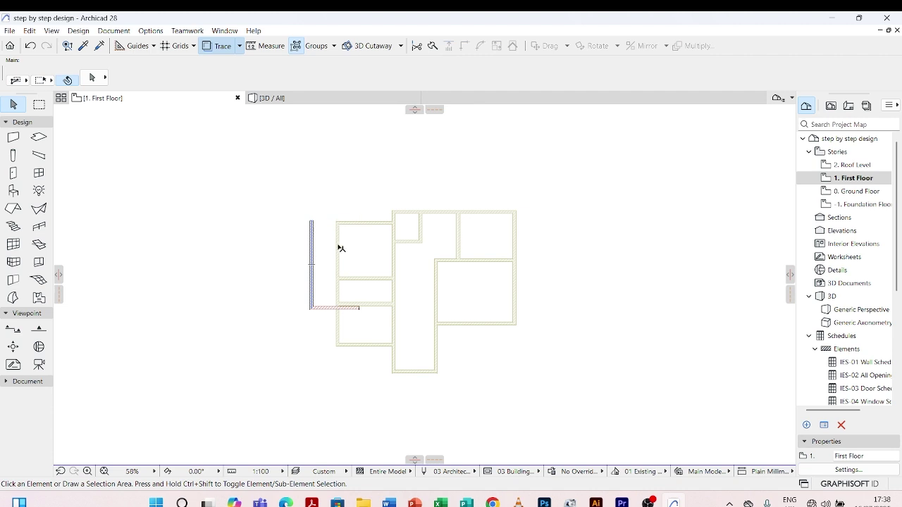
pyautogui.scroll(5, 345, 326)
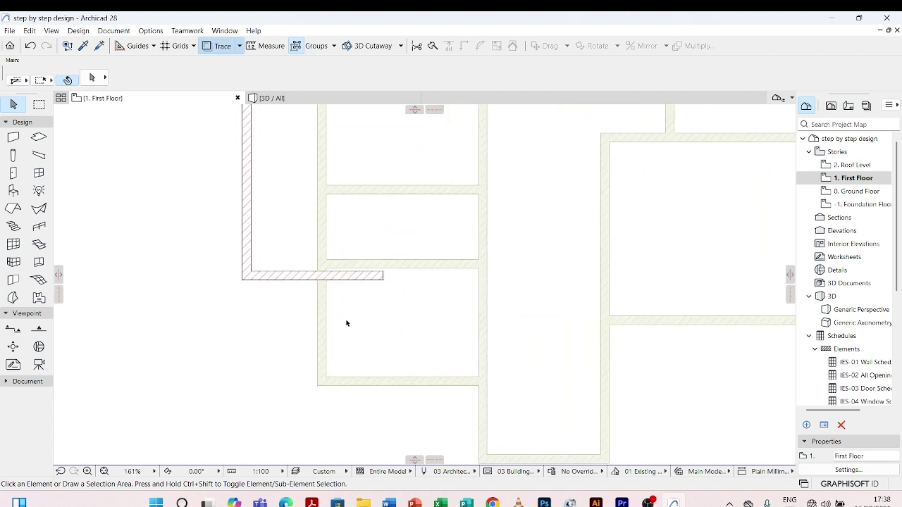
pyautogui.scroll(-5, 278, 289)
pyautogui.scroll(4, 276, 257)
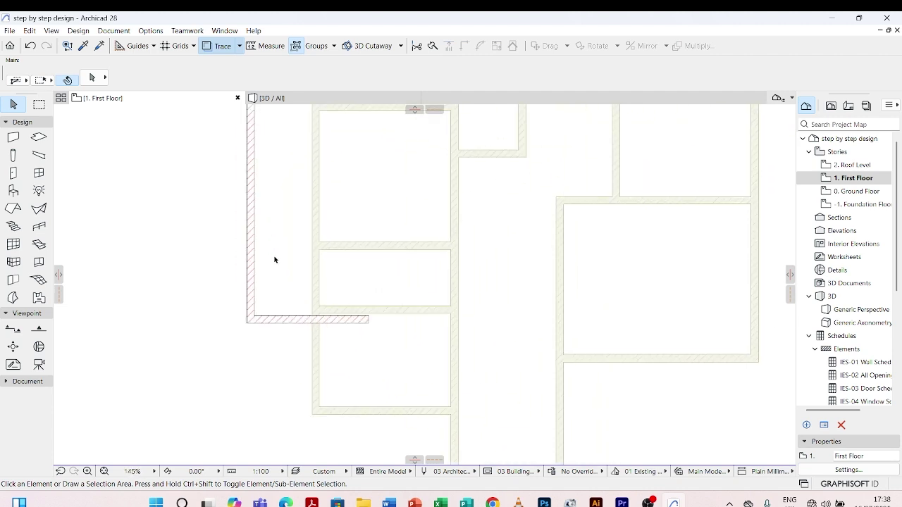
# Move the vertical First Floor wall onto the traced left exterior wall, aligning its upper end with the traced upper-left corner
pyautogui.scroll(-2, 260, 248)
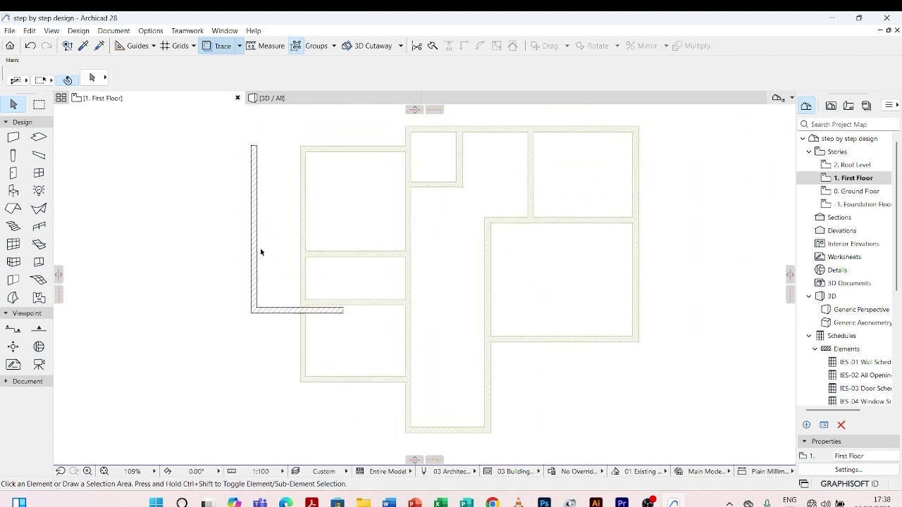
pyautogui.click(256, 166)
pyautogui.scroll(4, 257, 160)
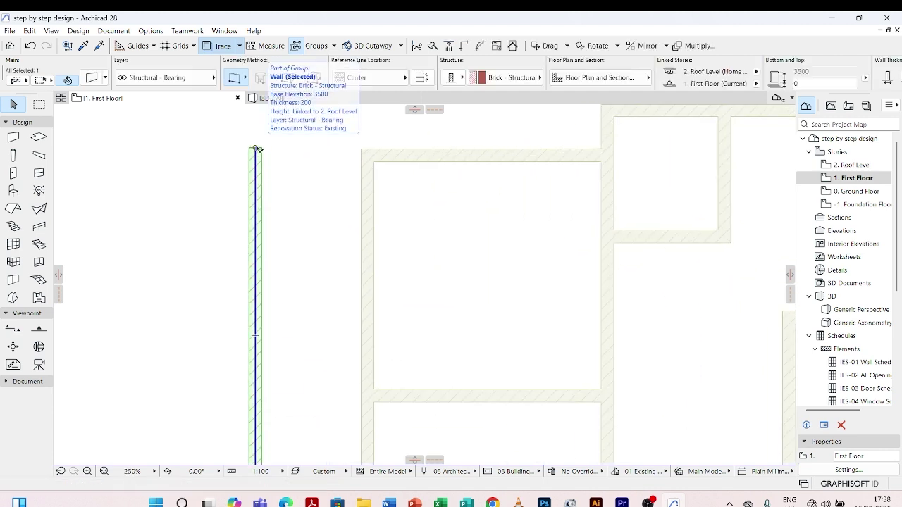
pyautogui.click(257, 149)
pyautogui.scroll(5, 315, 149)
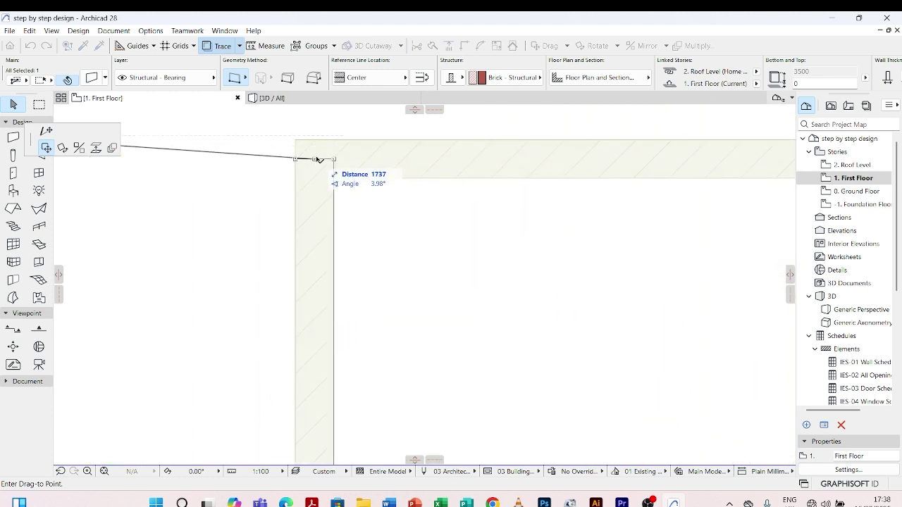
pyautogui.click(298, 150)
pyautogui.scroll(-3, 302, 134)
pyautogui.click(301, 346)
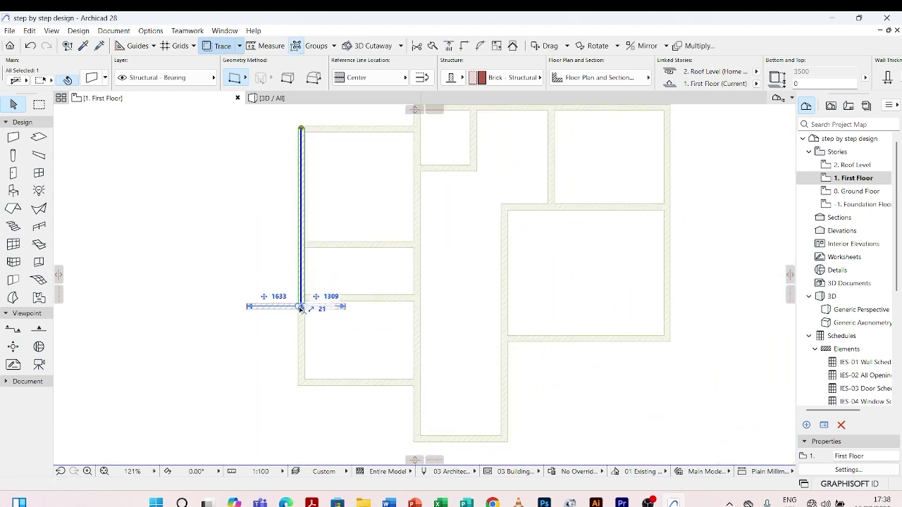
pyautogui.click(300, 290)
pyautogui.scroll(-3, 296, 292)
# Move the horizontal First Floor wall onto the traced interior partition, with its left end against the vertical wall's inner face
pyautogui.click(268, 314)
pyautogui.scroll(3, 288, 296)
pyautogui.scroll(1, 288, 296)
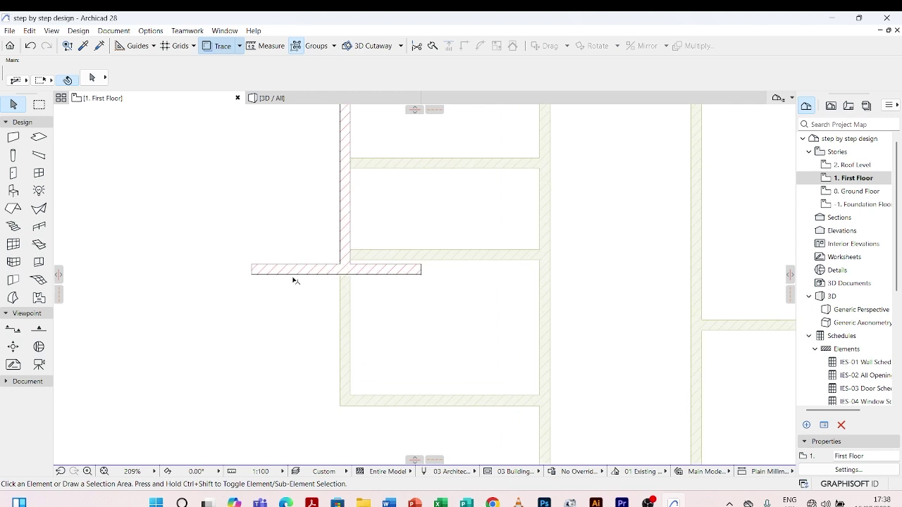
pyautogui.click(293, 274)
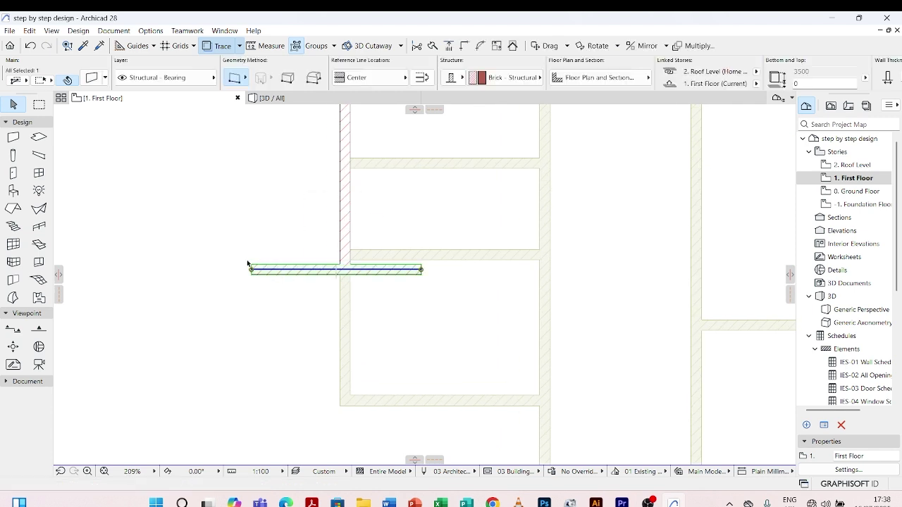
pyautogui.click(252, 272)
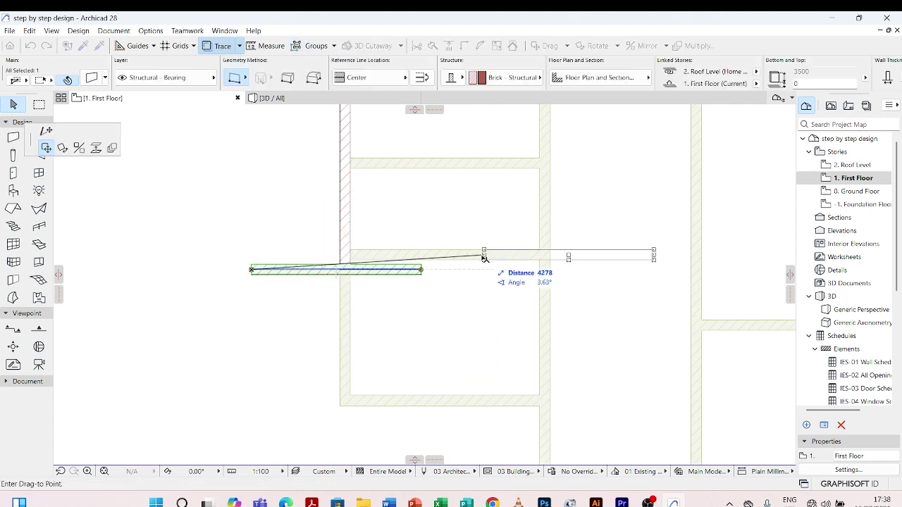
pyautogui.scroll(3, 356, 261)
pyautogui.click(332, 232)
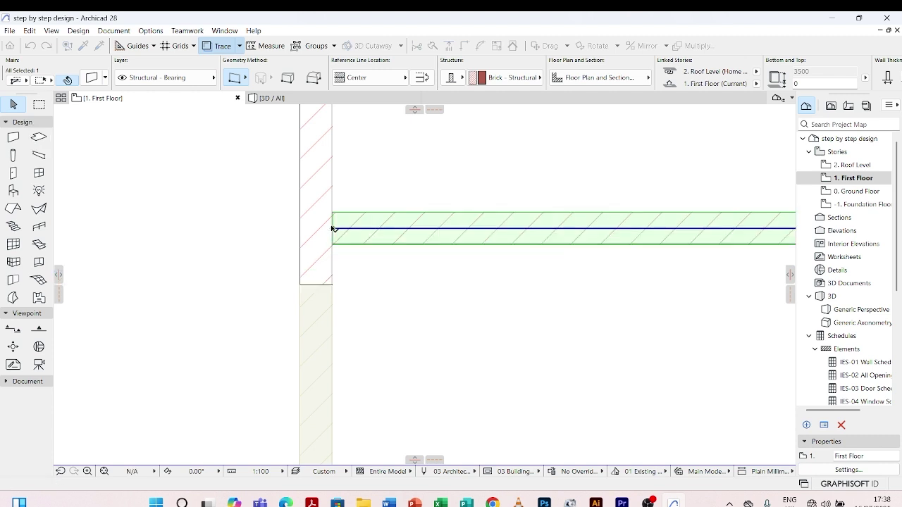
pyautogui.scroll(-3, 332, 232)
pyautogui.click(261, 262)
pyautogui.scroll(-4, 296, 268)
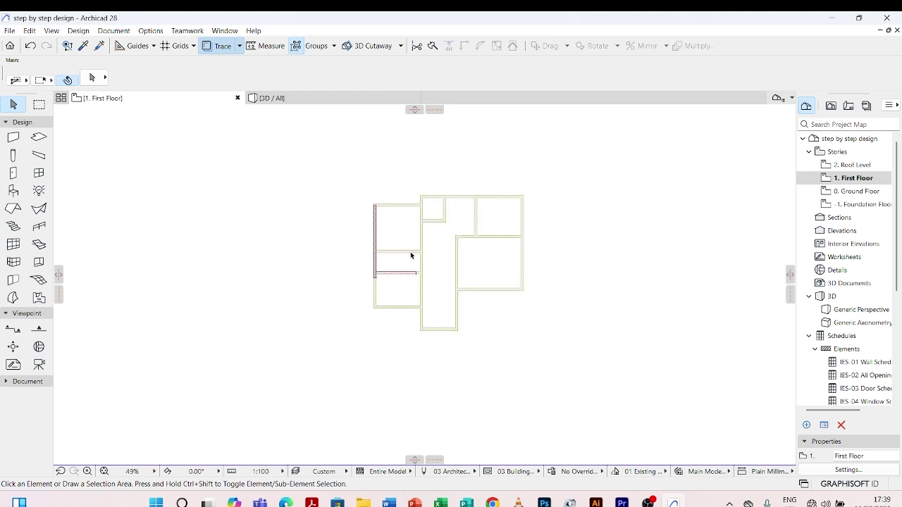
# Pick up the horizontal wall's parameters as the default settings for new walls
pyautogui.scroll(3, 411, 256)
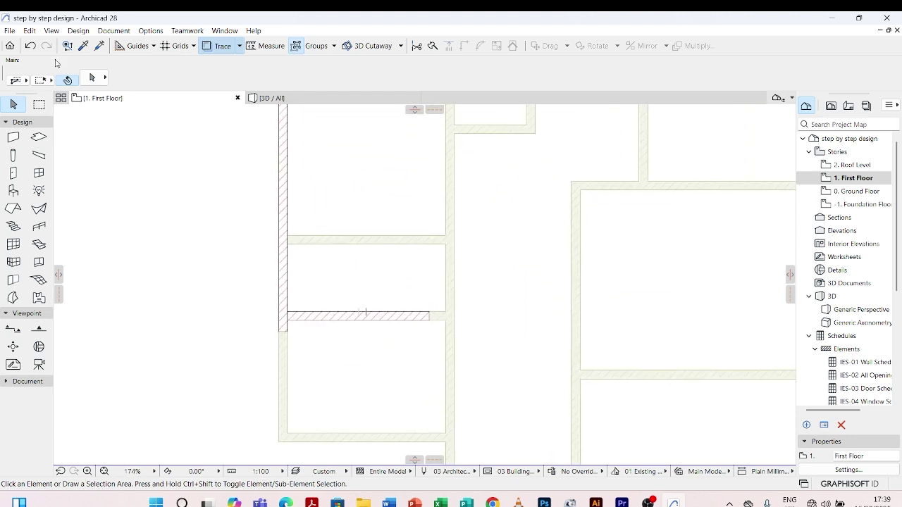
pyautogui.click(83, 45)
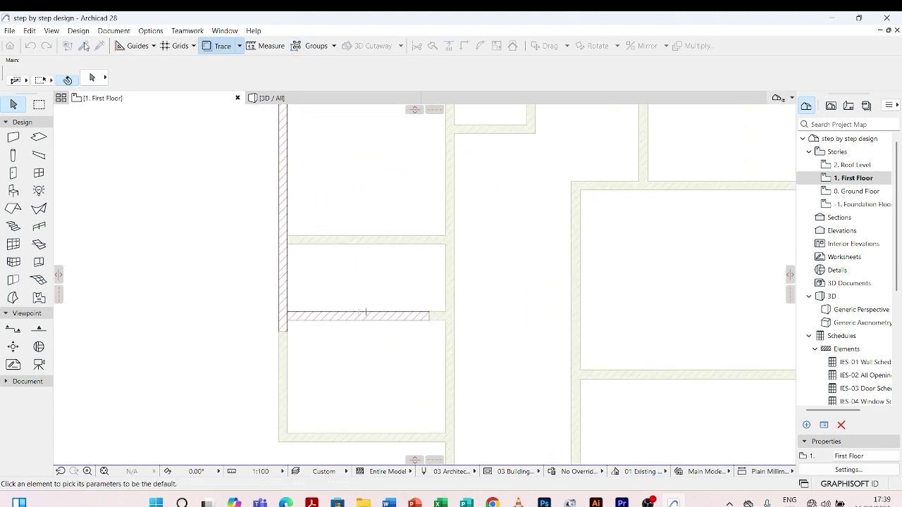
pyautogui.click(359, 315)
pyautogui.click(326, 317)
# Trace the left wing's lower wall with a polywall segment about 3600 mm long and continue down to the central wing's lower-left corner
pyautogui.scroll(-5, 288, 330)
pyautogui.scroll(8, 288, 330)
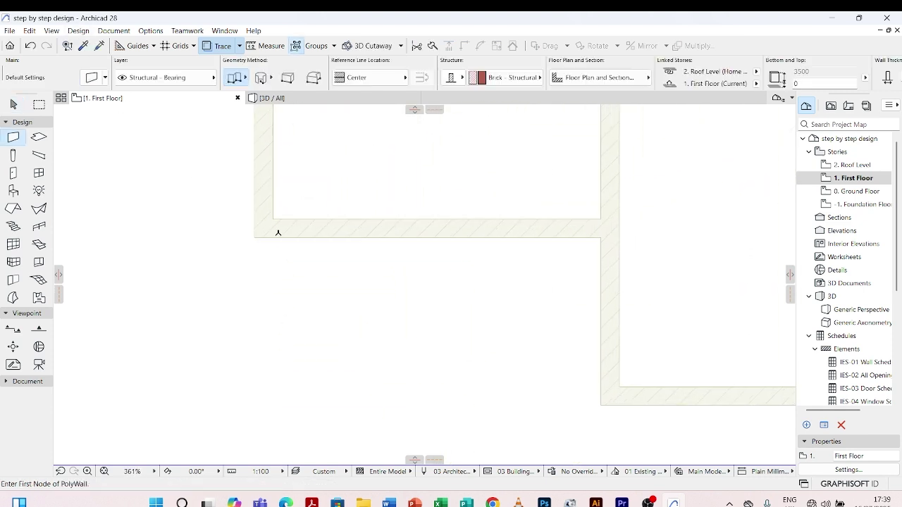
pyautogui.click(275, 228)
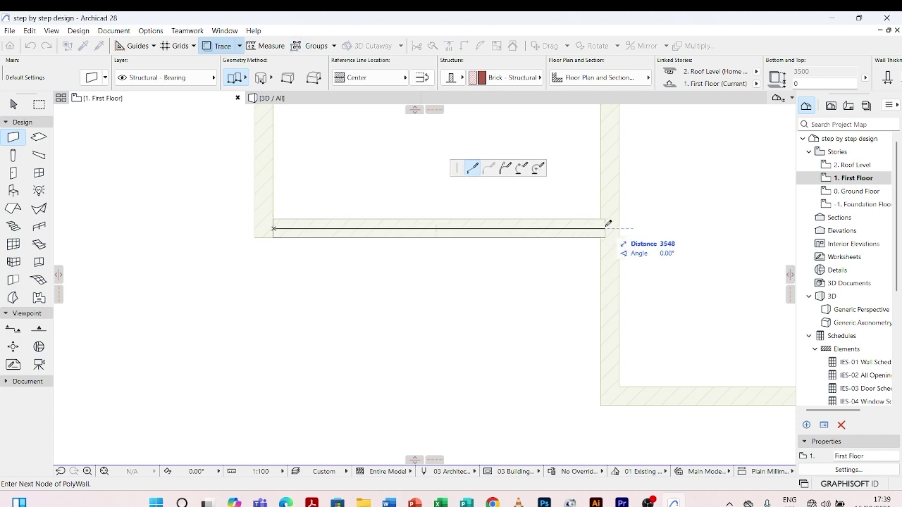
pyautogui.scroll(4, 608, 223)
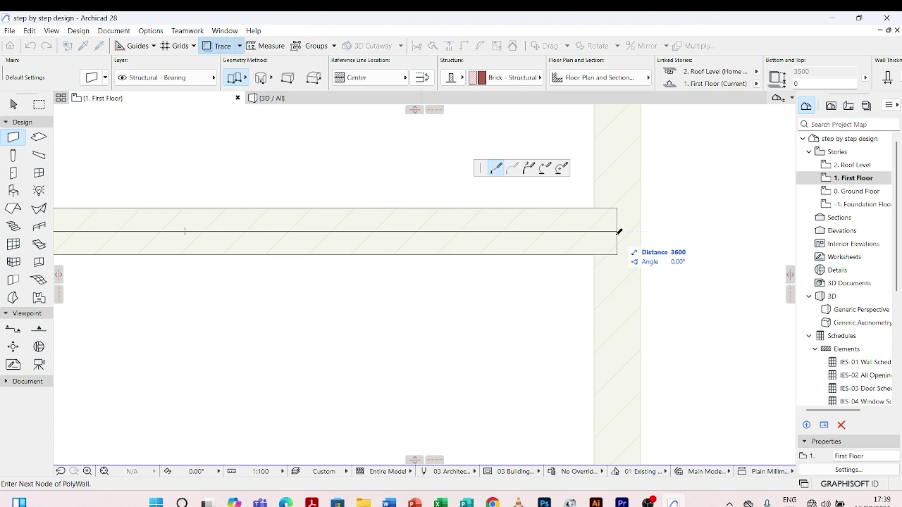
pyautogui.click(618, 231)
pyautogui.scroll(-3, 592, 229)
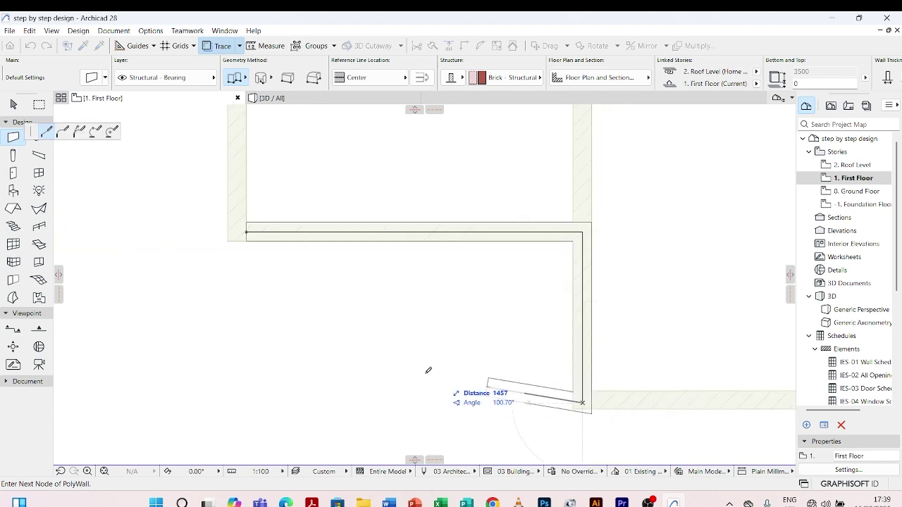
# Continue the polywall about 2820 mm along the central wing's bottom wall to its lower-right corner
pyautogui.scroll(-4, 616, 378)
pyautogui.scroll(5, 408, 358)
pyautogui.scroll(2, 401, 345)
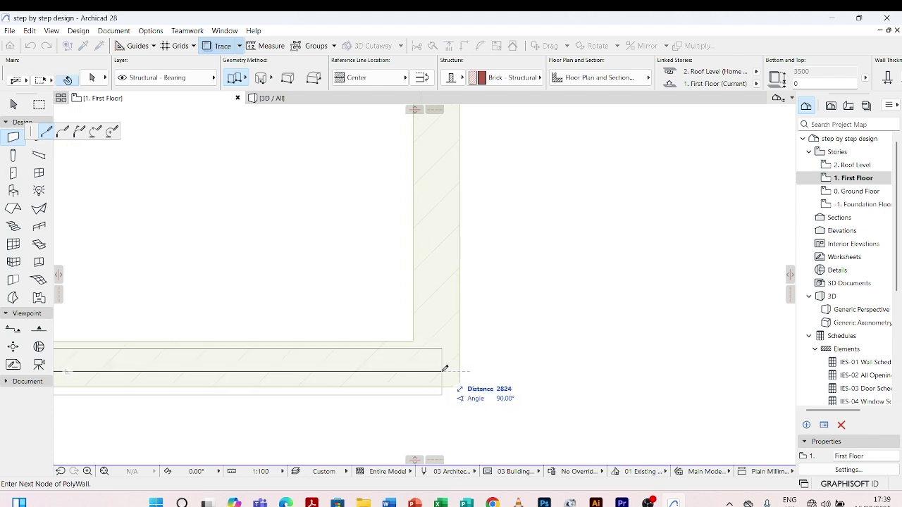
pyautogui.click(440, 365)
pyautogui.scroll(-3, 439, 352)
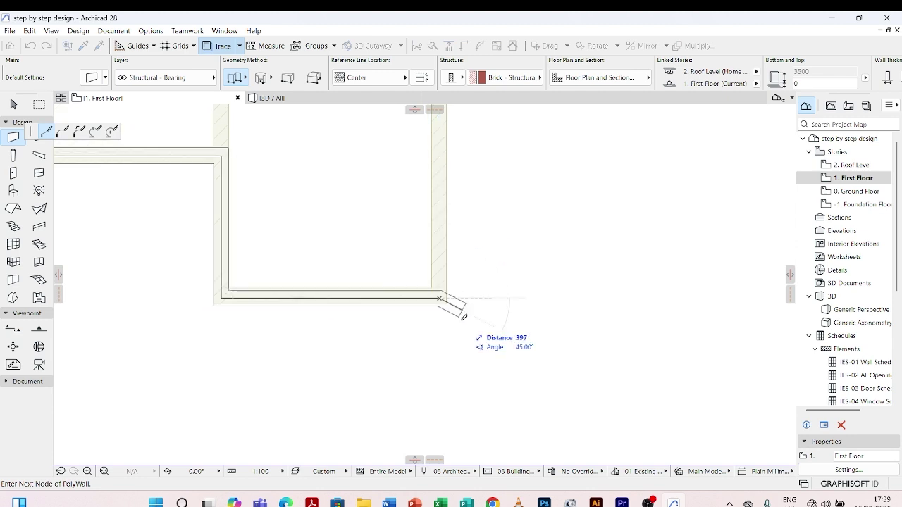
# Continue the polywall about 7470 mm up the central wing's right wall, then along the large room's upper wall to the right exterior wall
pyautogui.scroll(-3, 451, 218)
pyautogui.scroll(3, 450, 306)
pyautogui.scroll(-3, 451, 195)
pyautogui.scroll(2, 450, 291)
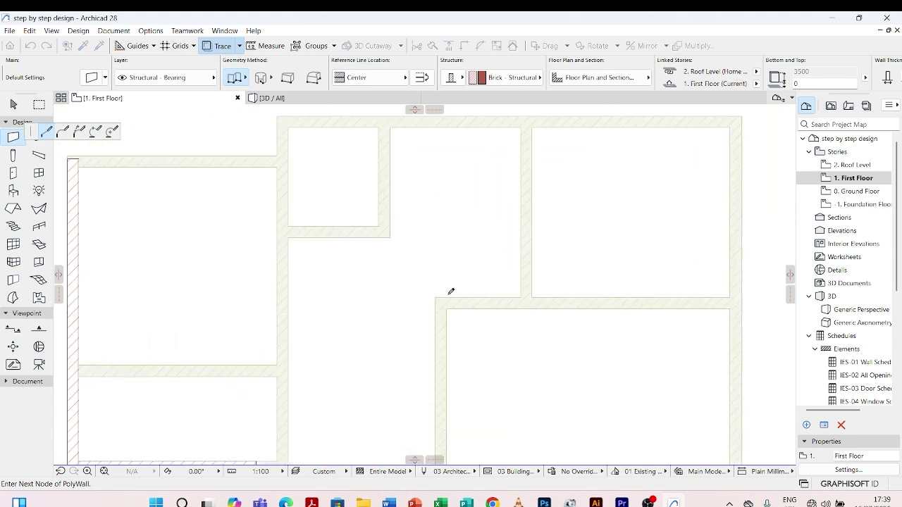
pyautogui.scroll(3, 451, 291)
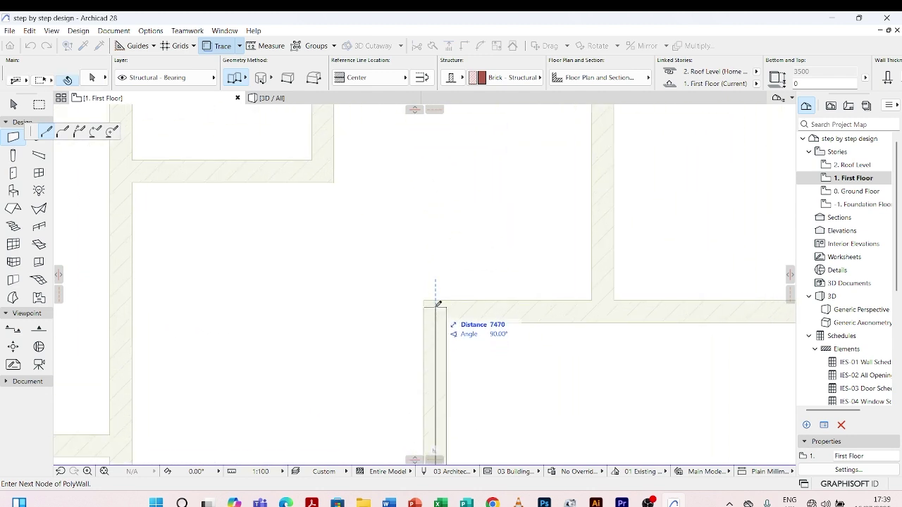
pyautogui.click(436, 303)
pyautogui.scroll(-3, 428, 303)
pyautogui.scroll(4, 639, 307)
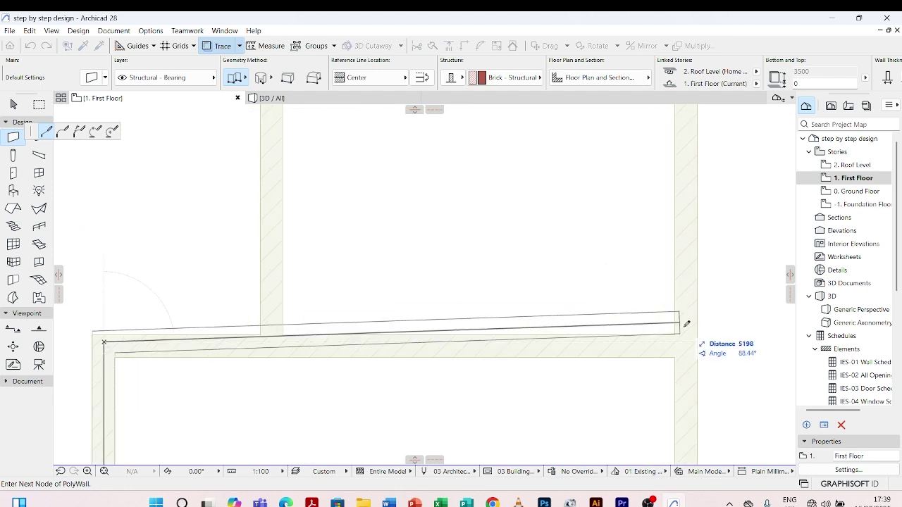
pyautogui.click(687, 345)
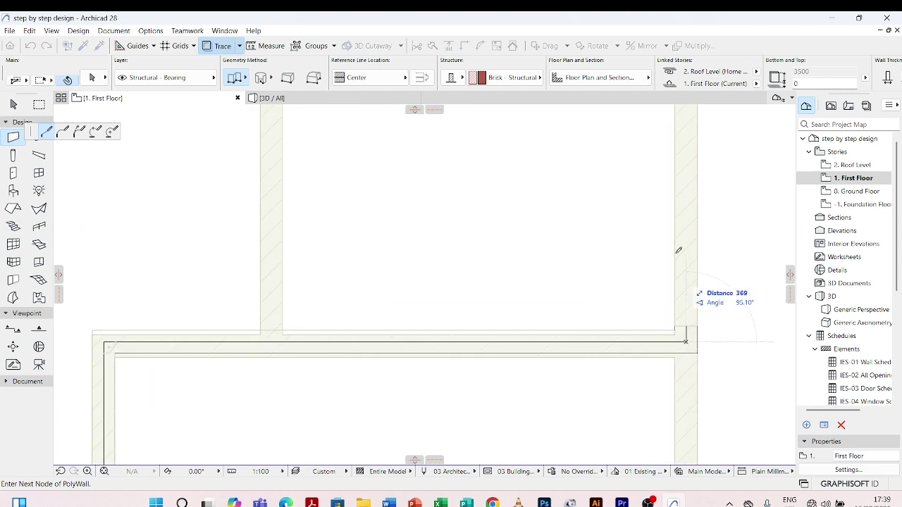
# Continue the polywall about 3160 mm up the right exterior wall and about 8000 mm along the top wall to the upper-left corner
pyautogui.scroll(-3, 672, 246)
pyautogui.scroll(4, 678, 159)
pyautogui.scroll(1, 679, 149)
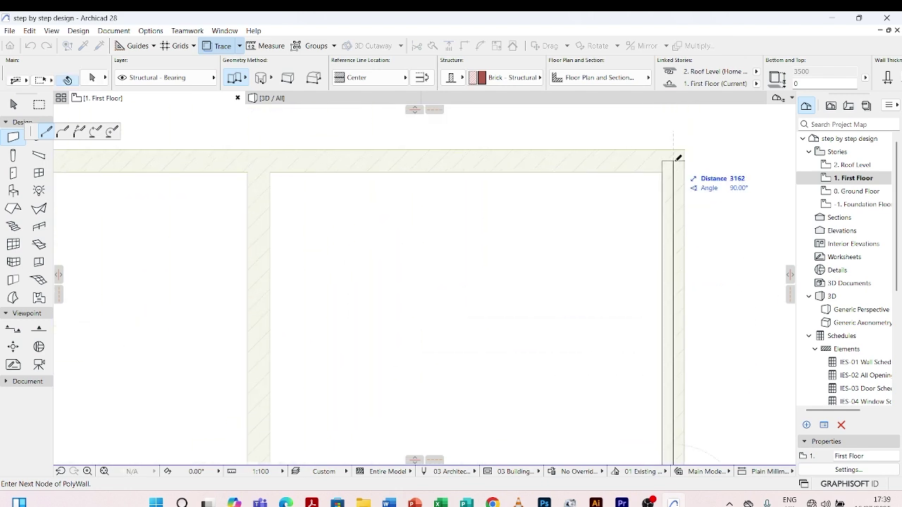
pyautogui.scroll(-2, 618, 169)
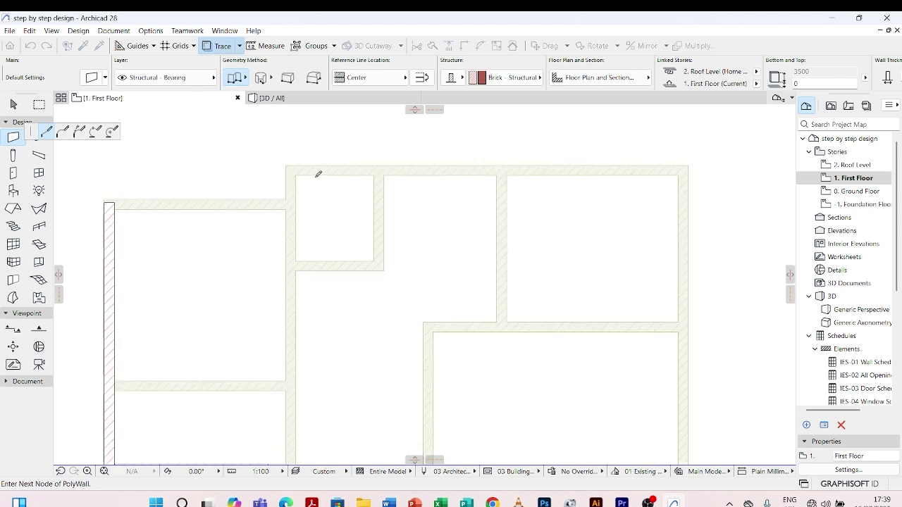
pyautogui.scroll(2, 253, 160)
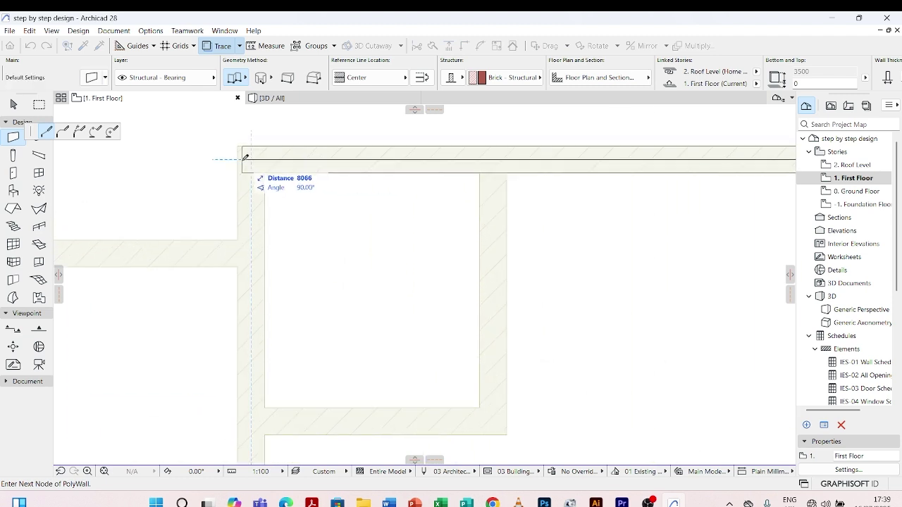
pyautogui.click(253, 156)
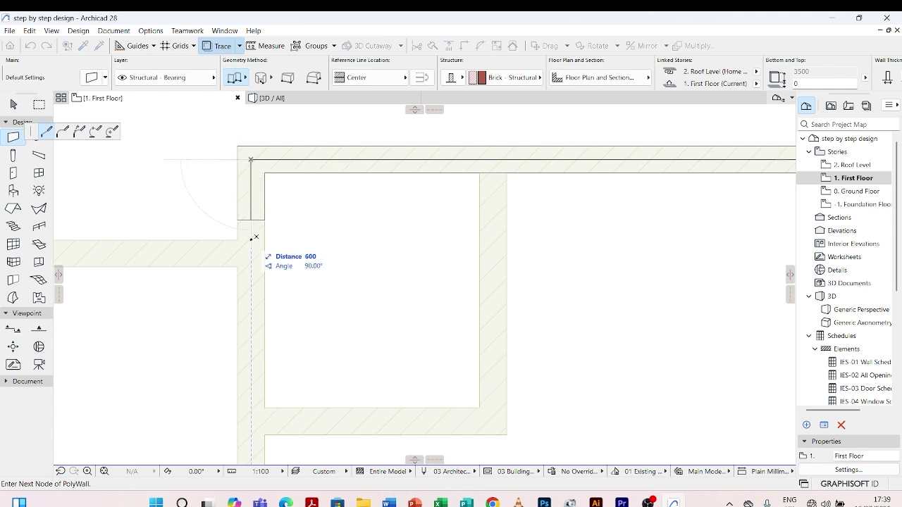
# Finish the polywall down the central wing's traced left wall, ending just above the junction with the left wing's lower wall
pyautogui.scroll(-2, 244, 238)
pyautogui.scroll(-2, 268, 218)
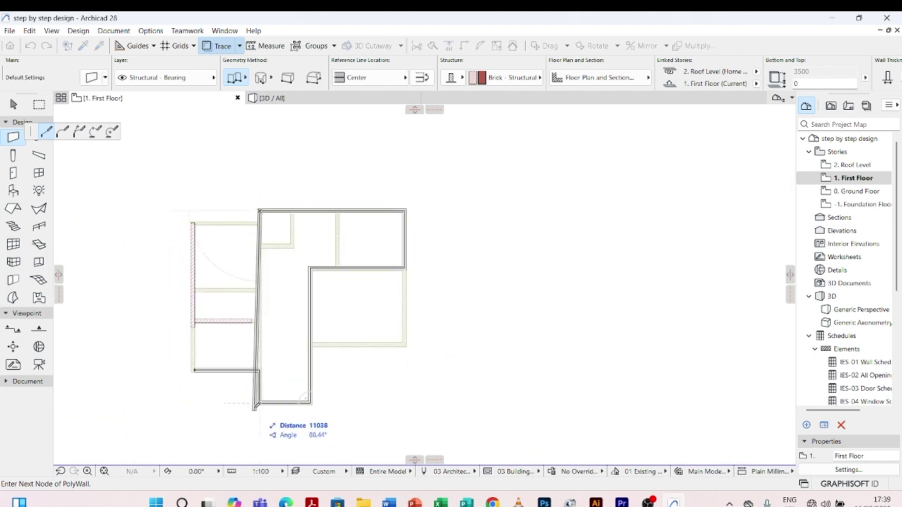
pyautogui.scroll(4, 270, 319)
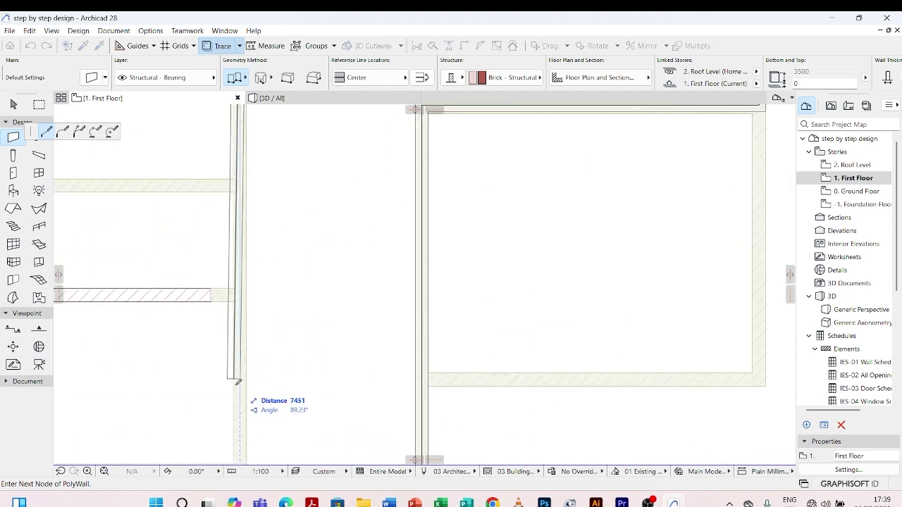
pyautogui.doubleClick(241, 424)
pyautogui.scroll(-2, 354, 250)
pyautogui.scroll(-2, 496, 149)
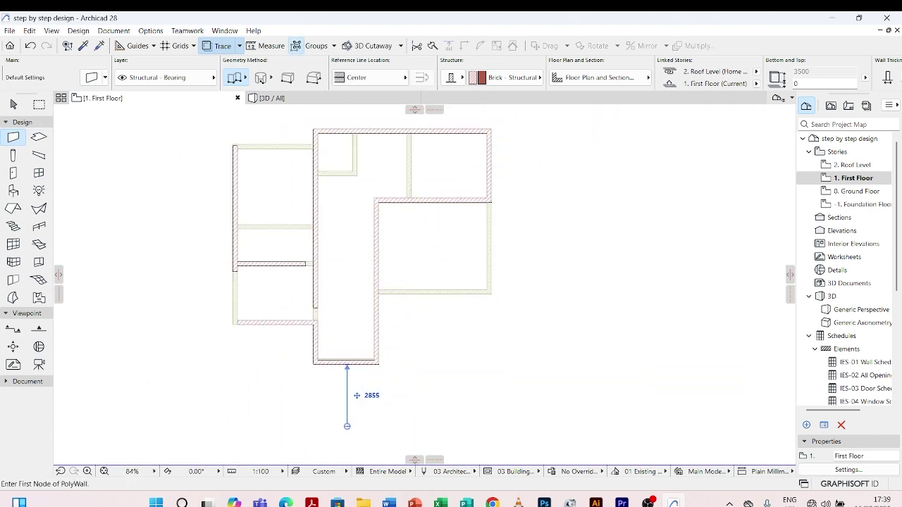
pyautogui.scroll(5, 338, 415)
pyautogui.press('Escape')
# Drag the central wing's bottom wall up about 32 mm so its inner face aligns with the traced ground-floor wall
pyautogui.scroll(3, 423, 254)
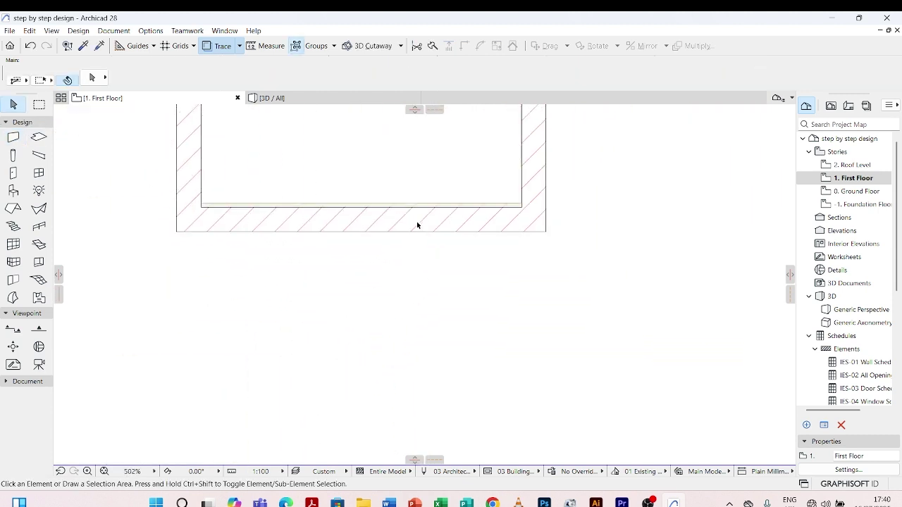
pyautogui.scroll(4, 275, 272)
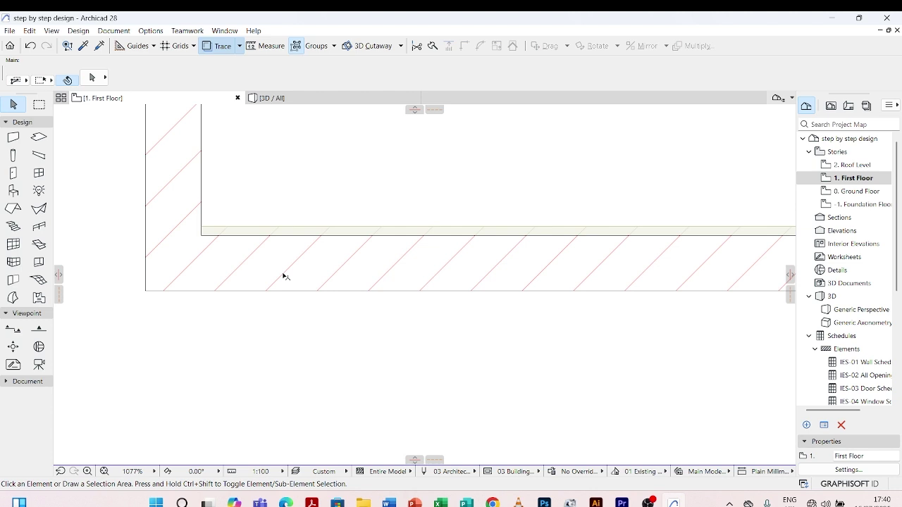
pyautogui.click(289, 237)
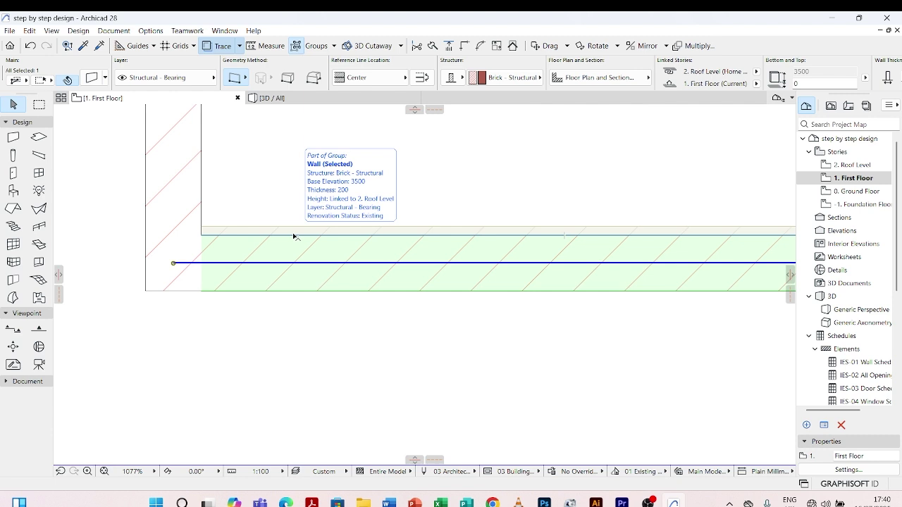
pyautogui.hotkey('ctrl', 'd')
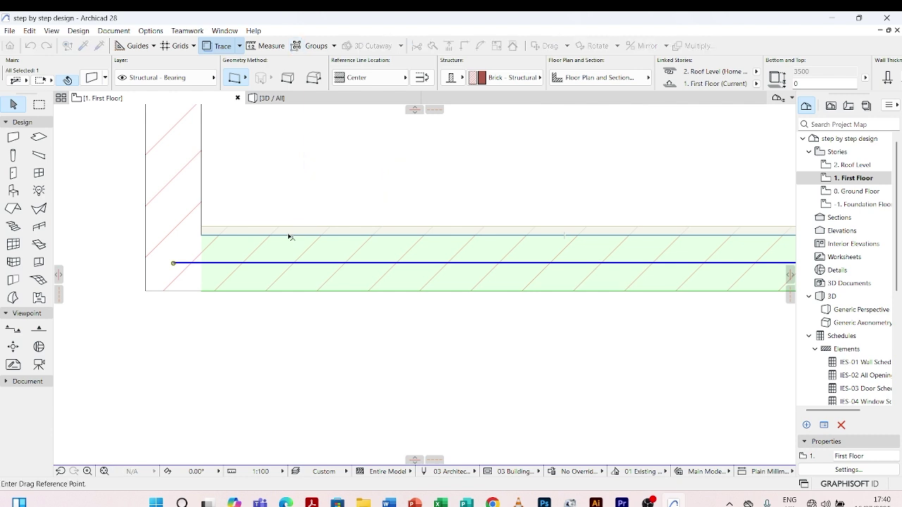
pyautogui.click(289, 236)
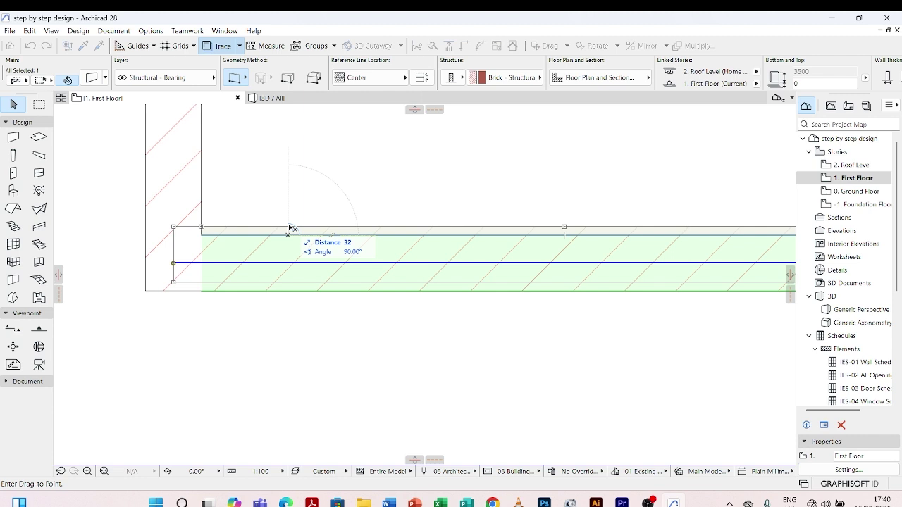
pyautogui.click(280, 263)
pyautogui.click(267, 343)
pyautogui.scroll(-5, 221, 312)
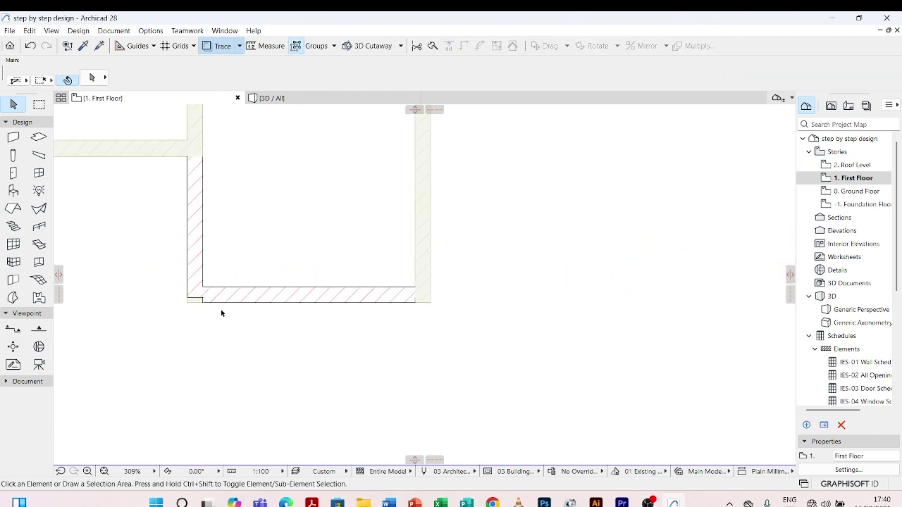
# Drag the central wing's right wall 3 mm left so its edge aligns with the traced ground-floor wall
pyautogui.scroll(5, 427, 269)
pyautogui.click(420, 252)
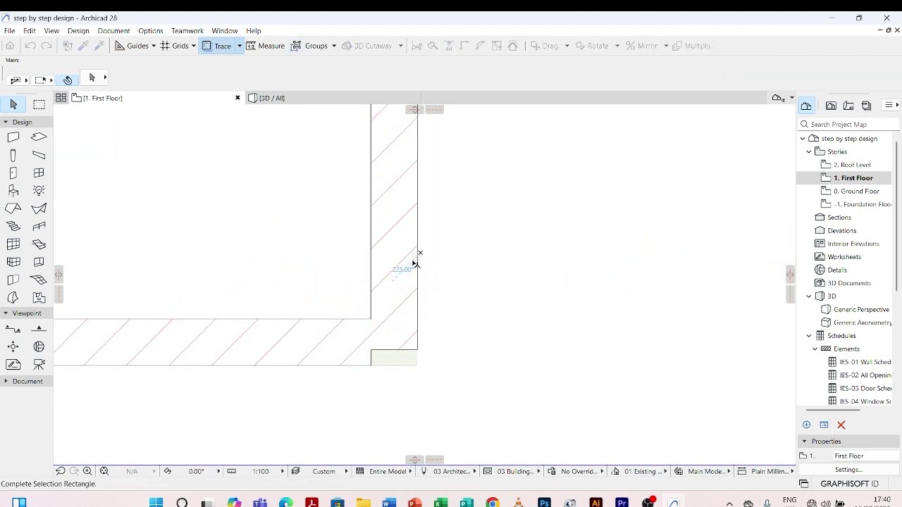
pyautogui.click(415, 264)
pyautogui.click(418, 256)
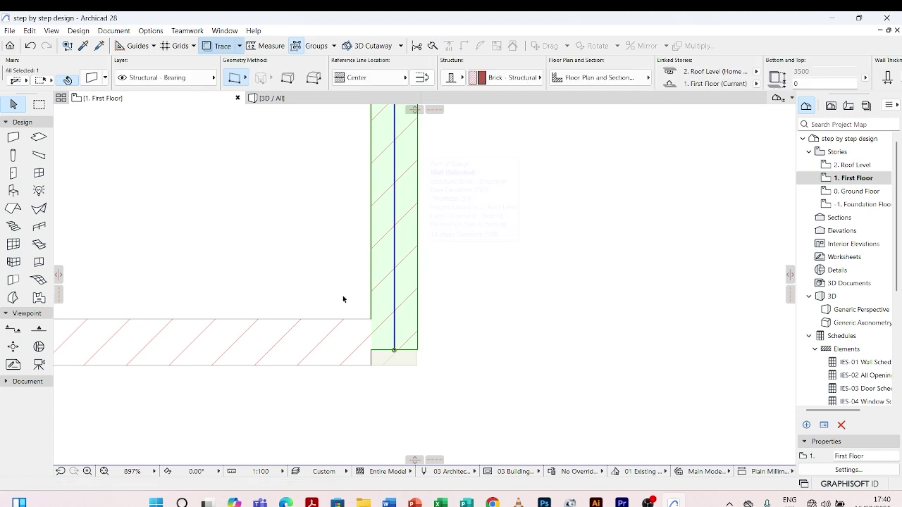
pyautogui.scroll(10, 403, 320)
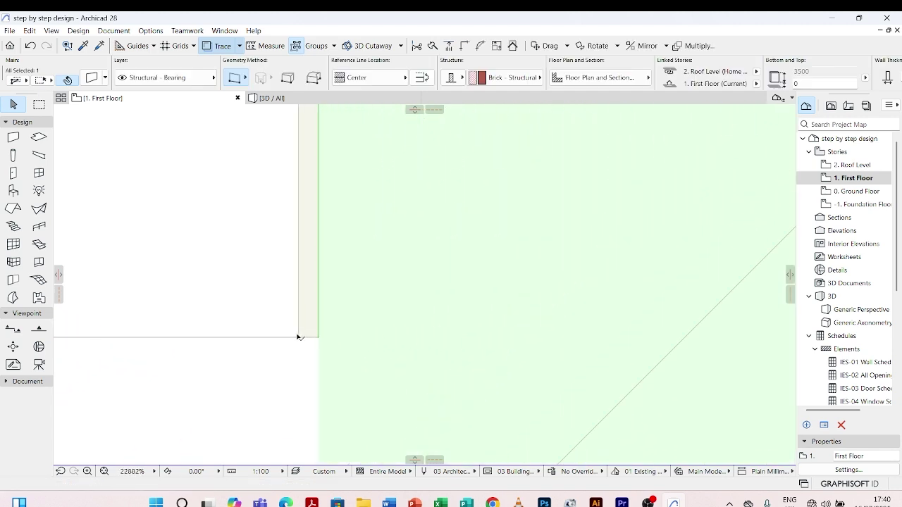
pyautogui.scroll(3, 298, 336)
pyautogui.hotkey('ctrl', 'd')
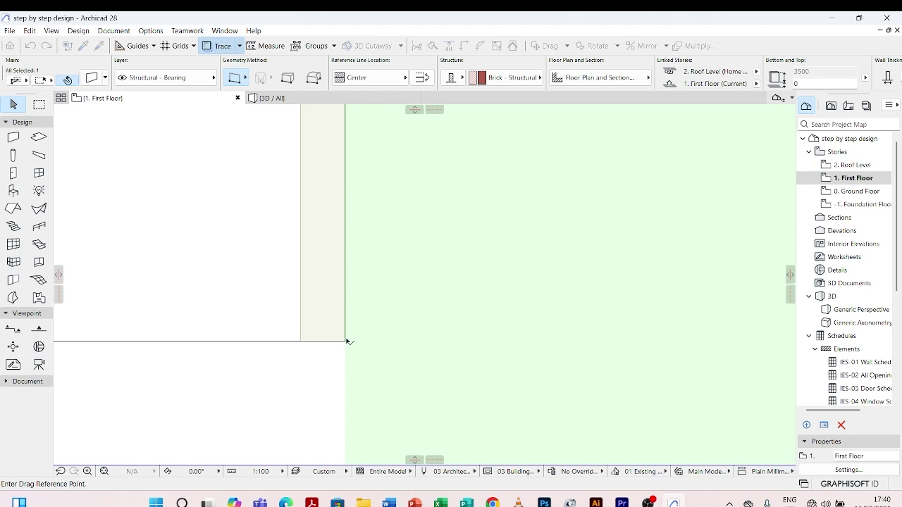
pyautogui.click(345, 340)
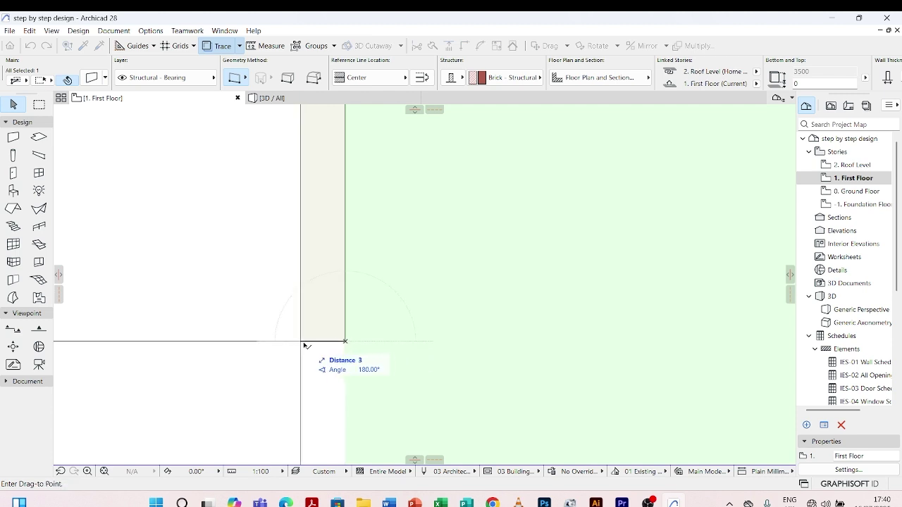
pyautogui.click(302, 342)
pyautogui.scroll(-6, 307, 345)
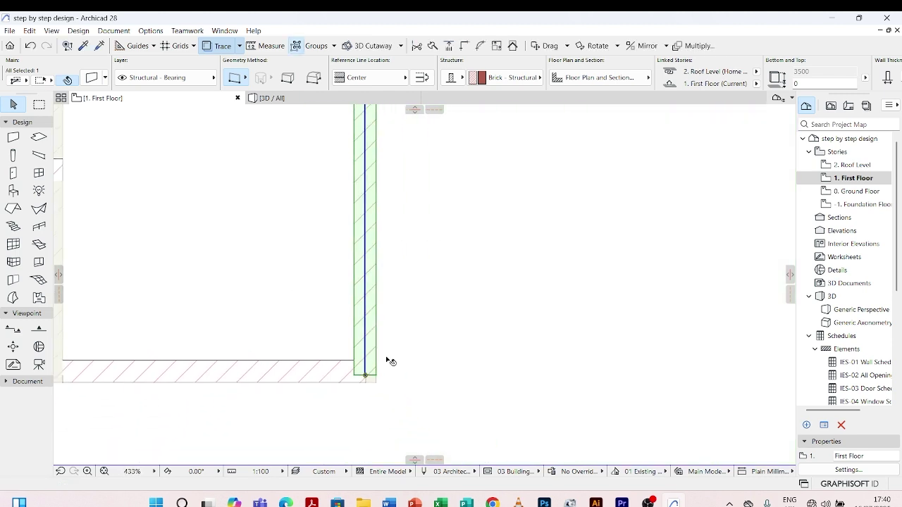
pyautogui.click(486, 317)
pyautogui.scroll(-5, 465, 335)
# Drag the large room's upper wall down 38 mm so its lower face aligns with the traced ground-floor wall
pyautogui.scroll(8, 419, 176)
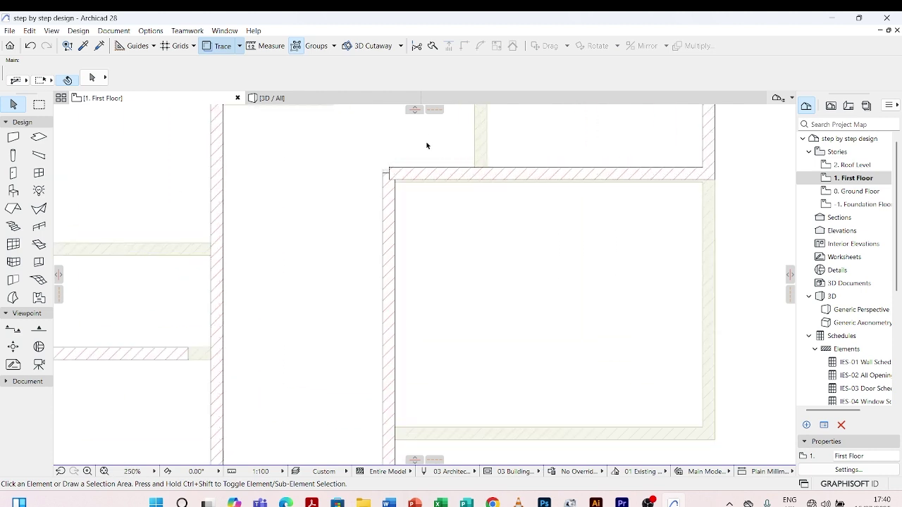
pyautogui.click(414, 197)
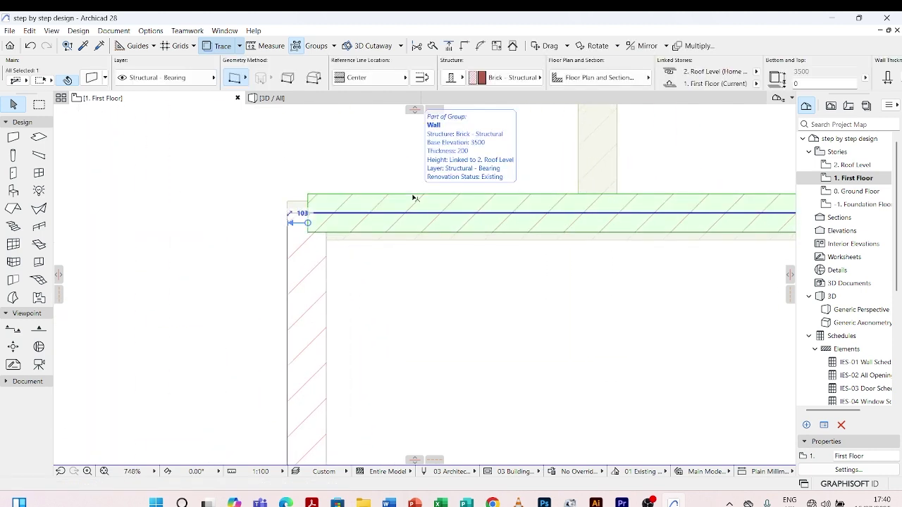
pyautogui.rightClick(414, 198)
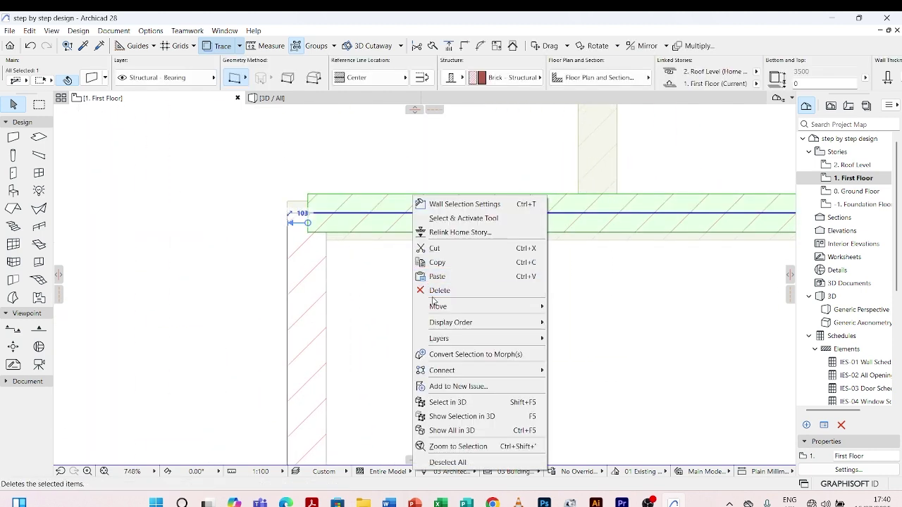
pyautogui.moveTo(438, 312)
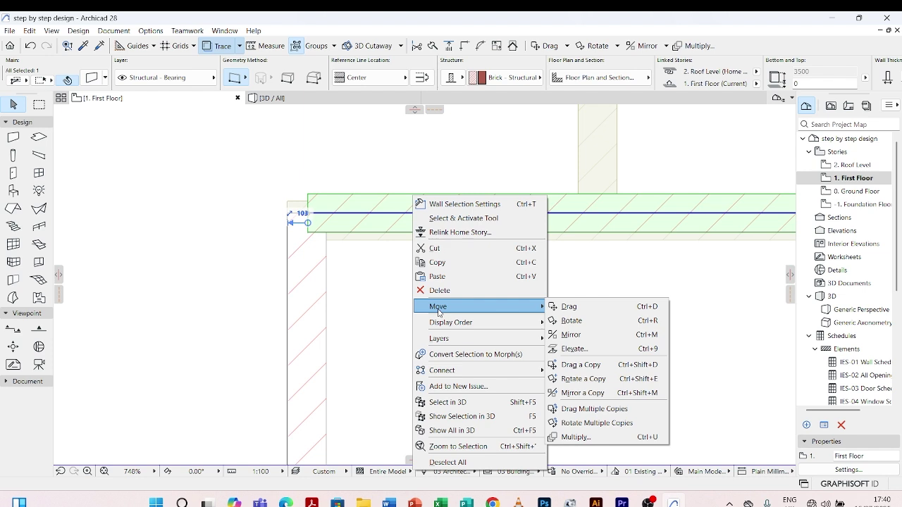
pyautogui.click(585, 306)
pyautogui.scroll(3, 318, 224)
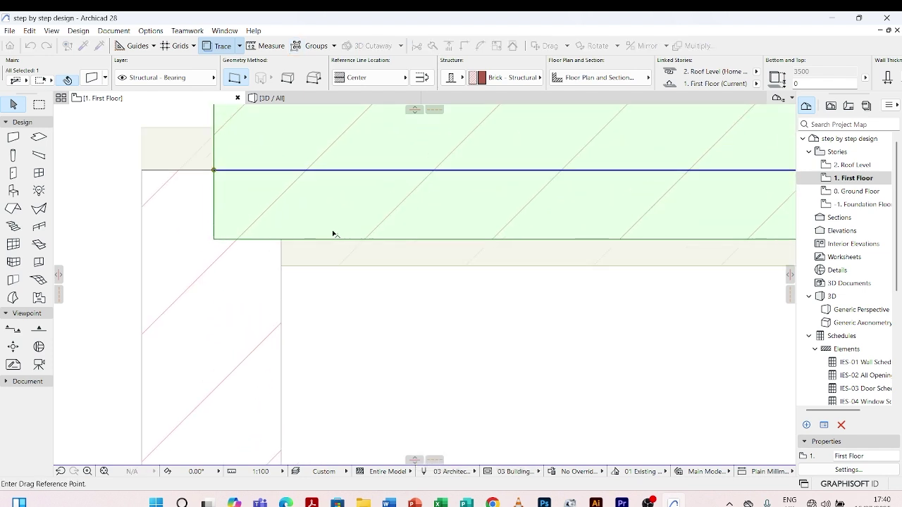
pyautogui.click(281, 240)
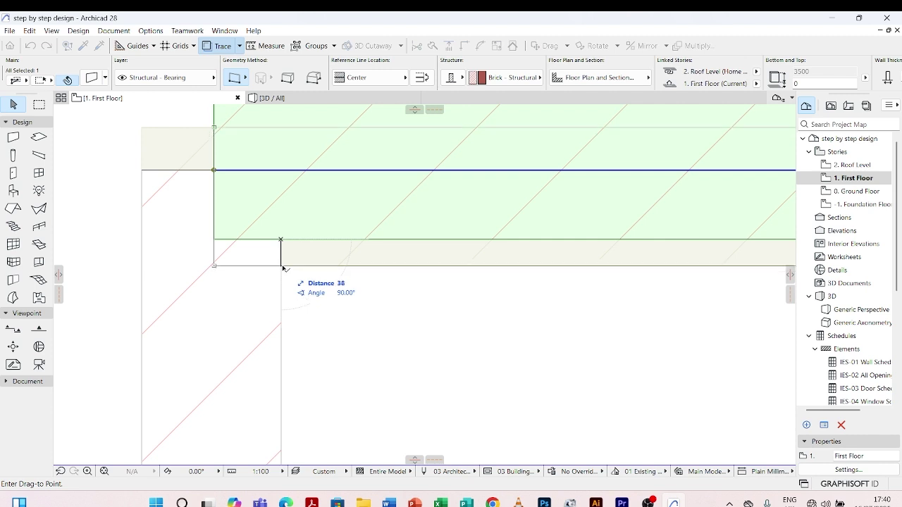
pyautogui.click(281, 266)
pyautogui.scroll(-4, 282, 265)
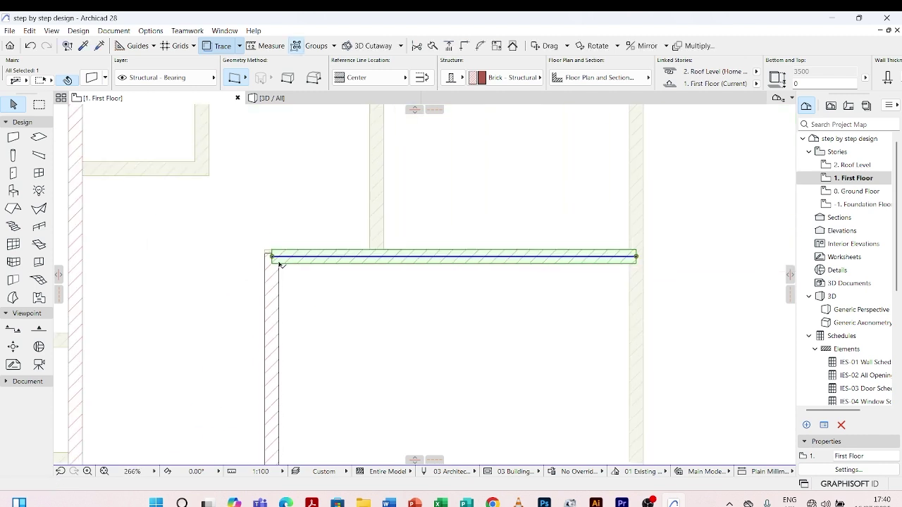
pyautogui.scroll(-3, 448, 298)
pyautogui.click(529, 254)
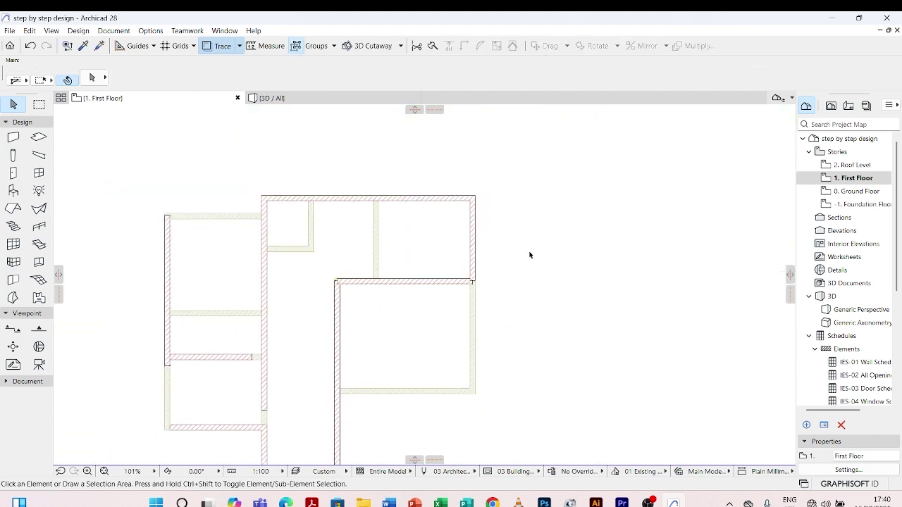
# Inspect the right exterior wall, the top wall's left corner and the left wing's walls for alignment with the trace
pyautogui.scroll(8, 493, 284)
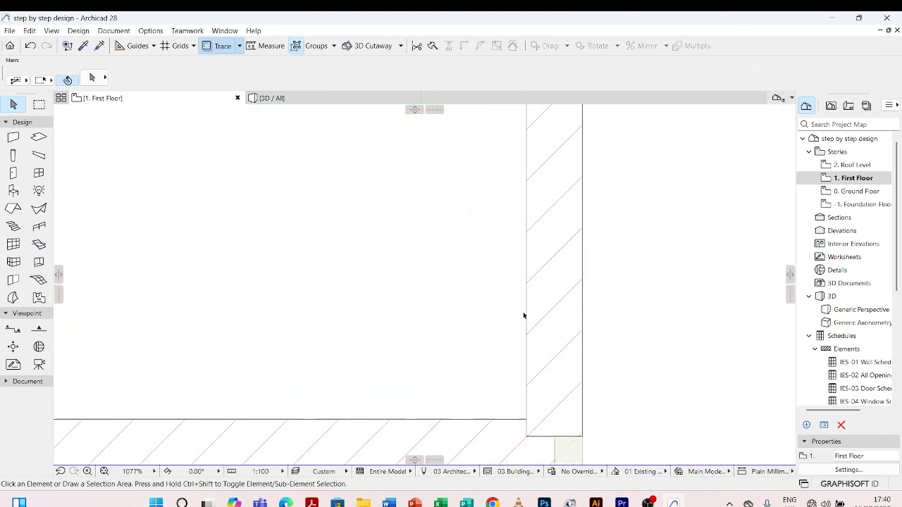
pyautogui.click(578, 299)
pyautogui.scroll(-8, 581, 281)
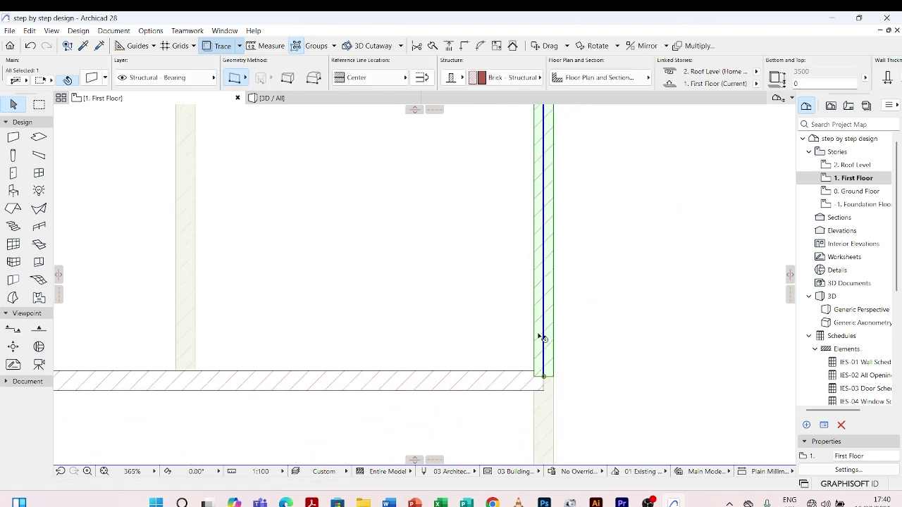
pyautogui.click(585, 276)
pyautogui.scroll(6, 356, 177)
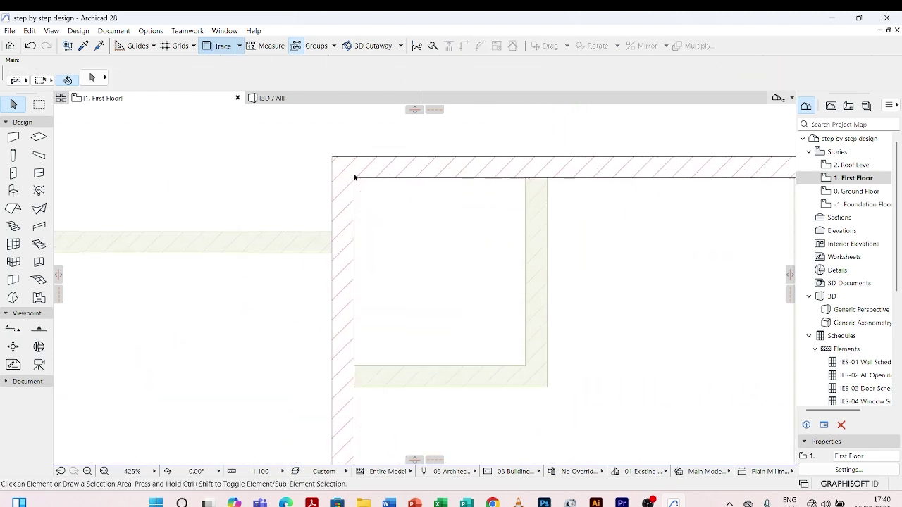
pyautogui.scroll(-5, 357, 159)
pyautogui.scroll(-2, 345, 250)
pyautogui.scroll(5, 373, 261)
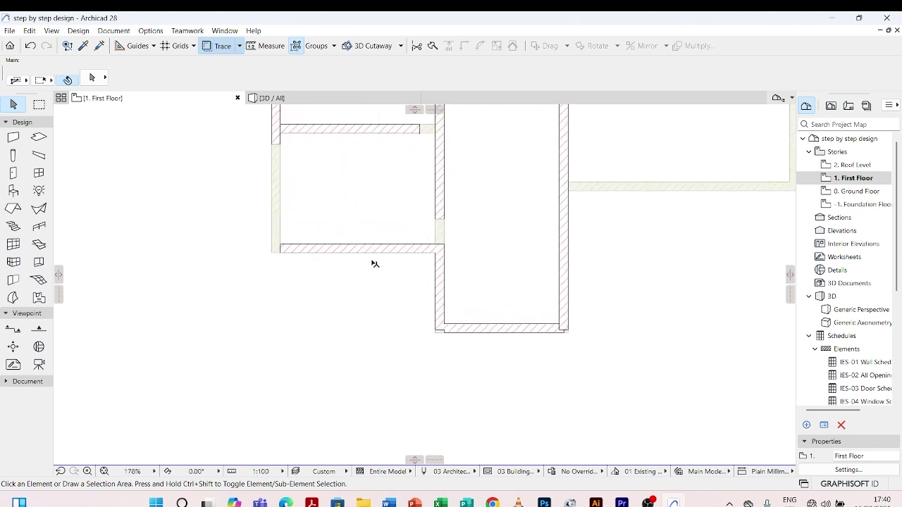
pyautogui.scroll(-1, 367, 280)
pyautogui.scroll(-1, 366, 280)
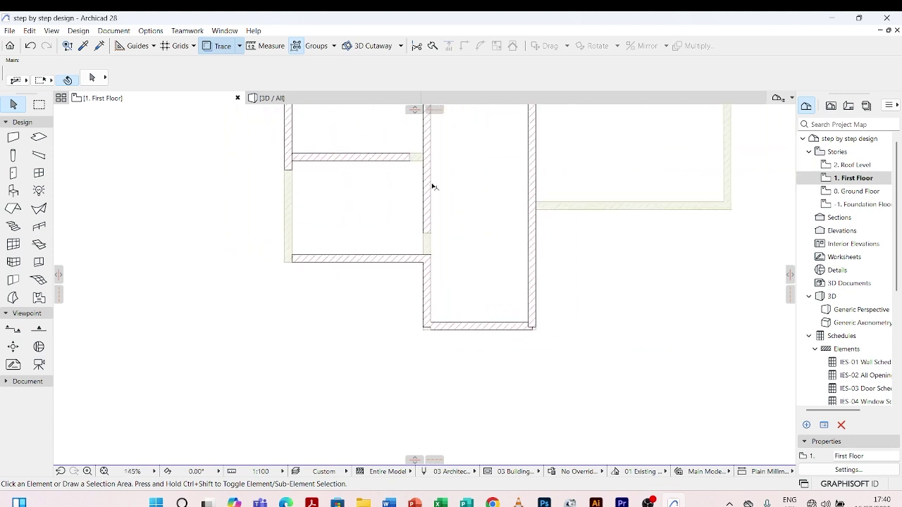
# Intersect the central wing's lower-left, bottom and right walls and the large room's upper wall to form closed corners
pyautogui.click(428, 314)
pyautogui.scroll(2, 446, 321)
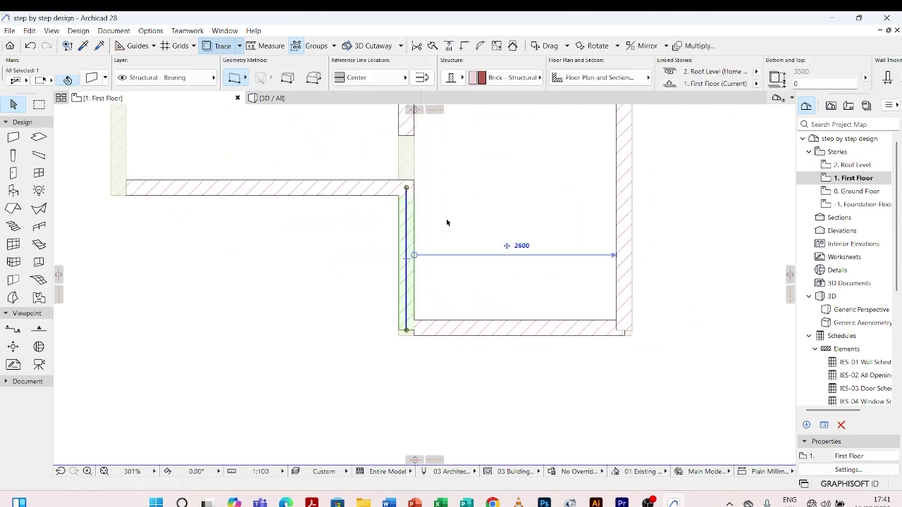
pyautogui.click(433, 233)
pyautogui.click(413, 248)
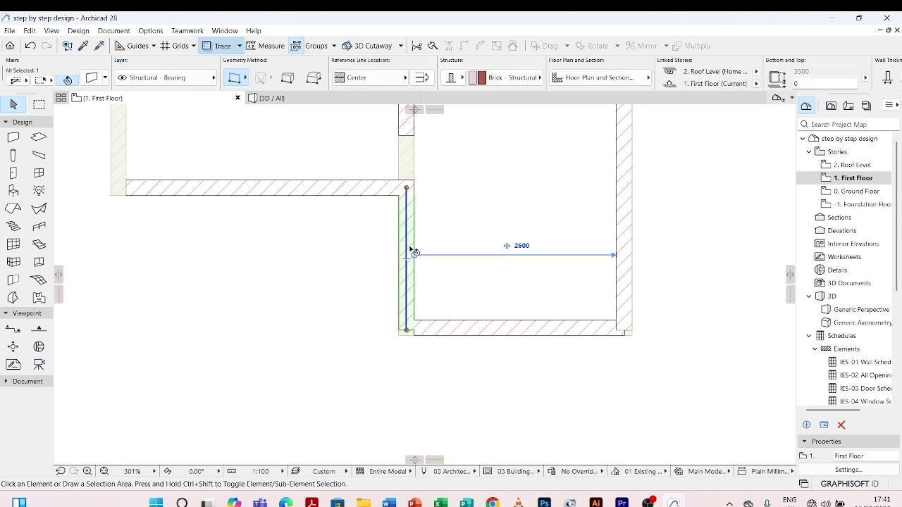
pyautogui.keyDown('shift'); pyautogui.click(497, 329); pyautogui.keyUp('shift')
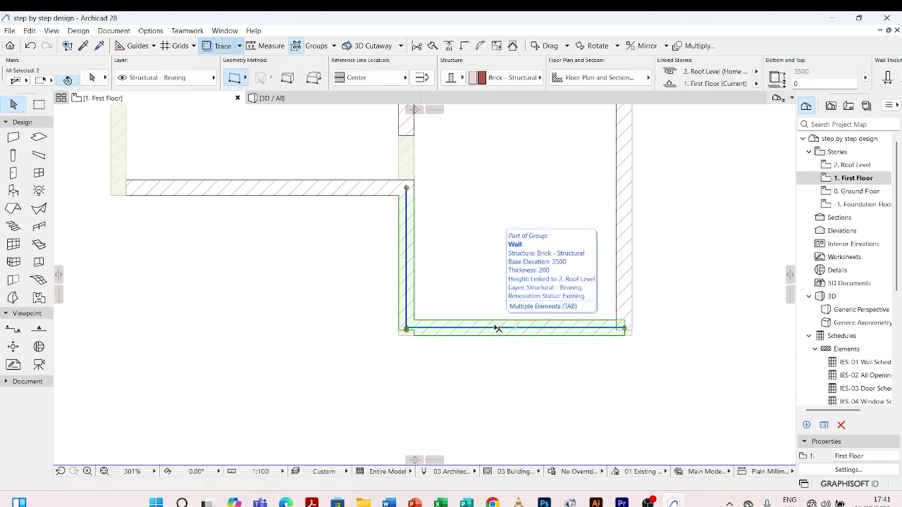
pyautogui.keyDown('shift'); pyautogui.click(621, 201); pyautogui.keyUp('shift')
pyautogui.scroll(-5, 563, 253)
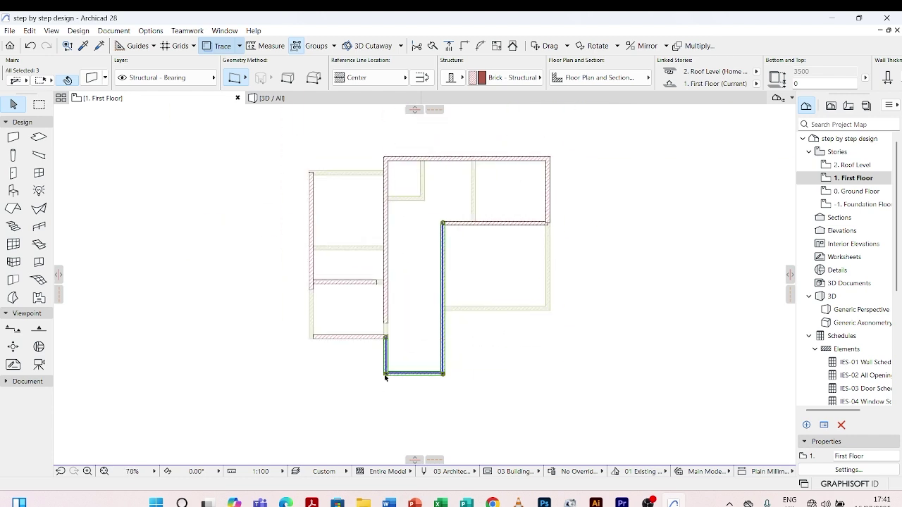
pyautogui.scroll(5, 431, 285)
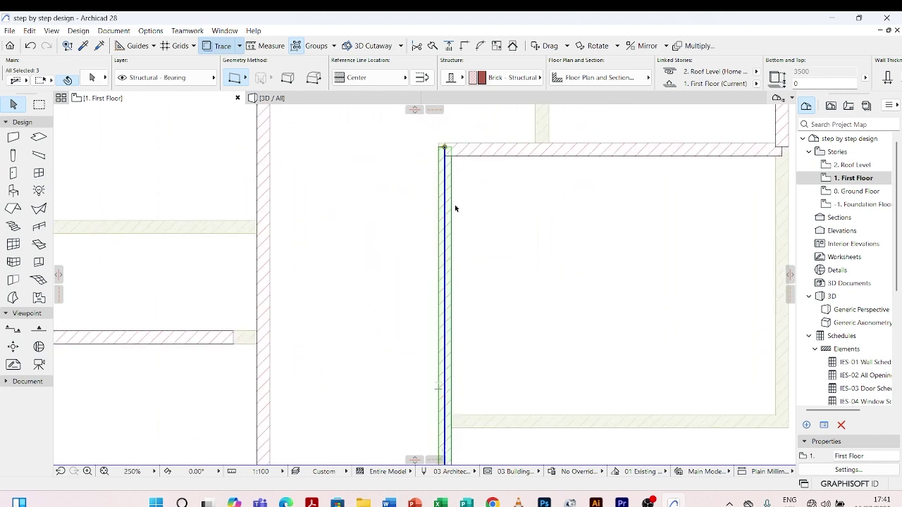
pyautogui.keyDown('shift'); pyautogui.click(476, 151); pyautogui.keyUp('shift')
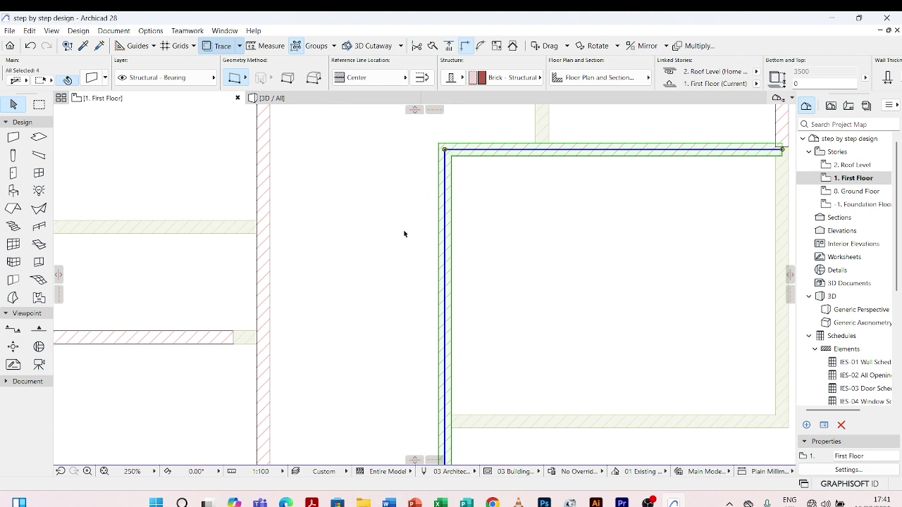
pyautogui.scroll(-5, 398, 246)
pyautogui.click(478, 384)
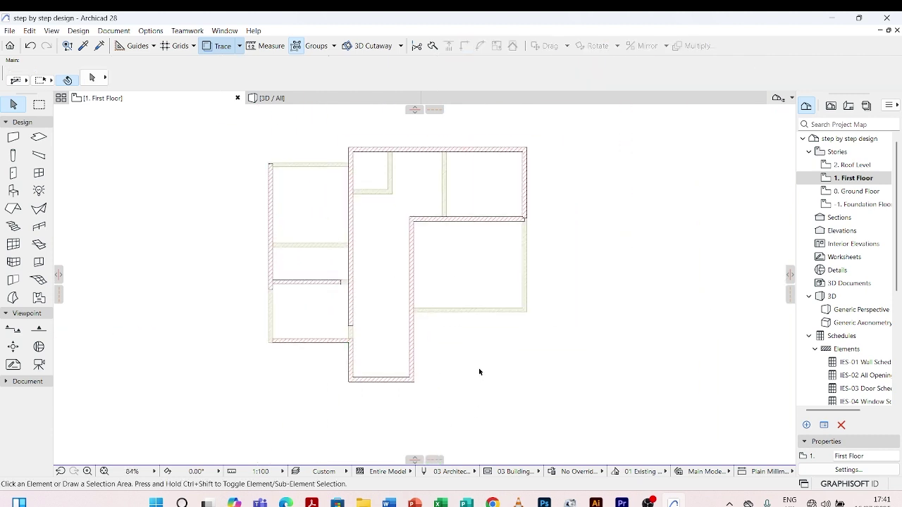
# Intersect the right exterior wall with the large room's upper wall to close their corner
pyautogui.scroll(4, 525, 189)
pyautogui.click(522, 190)
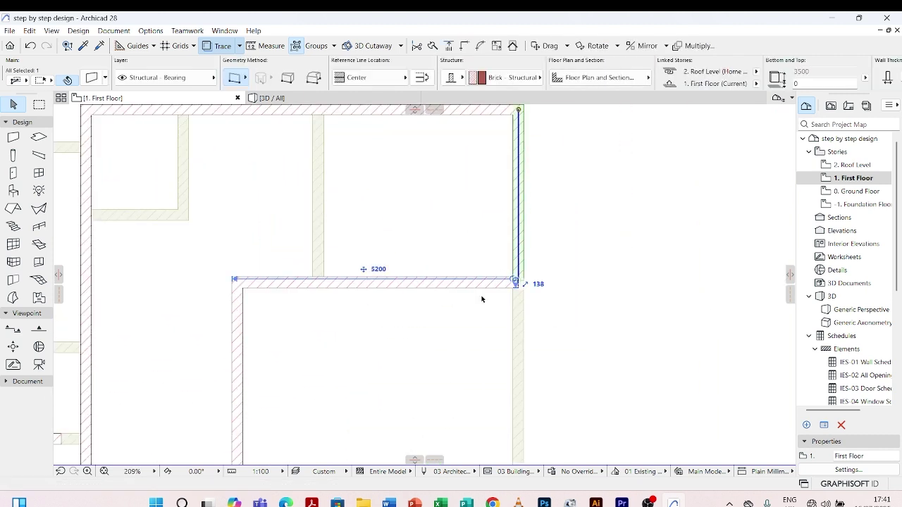
pyautogui.keyDown('shift'); pyautogui.click(479, 283); pyautogui.keyUp('shift')
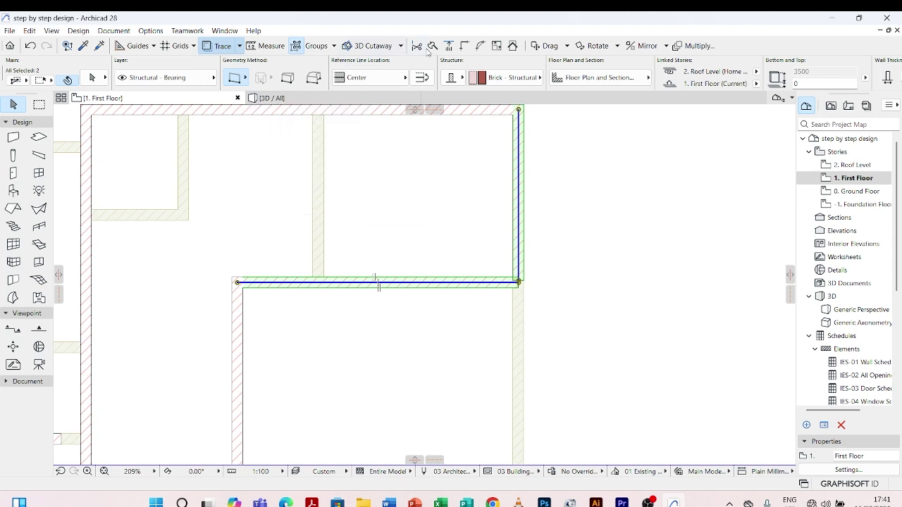
pyautogui.scroll(-6, 520, 219)
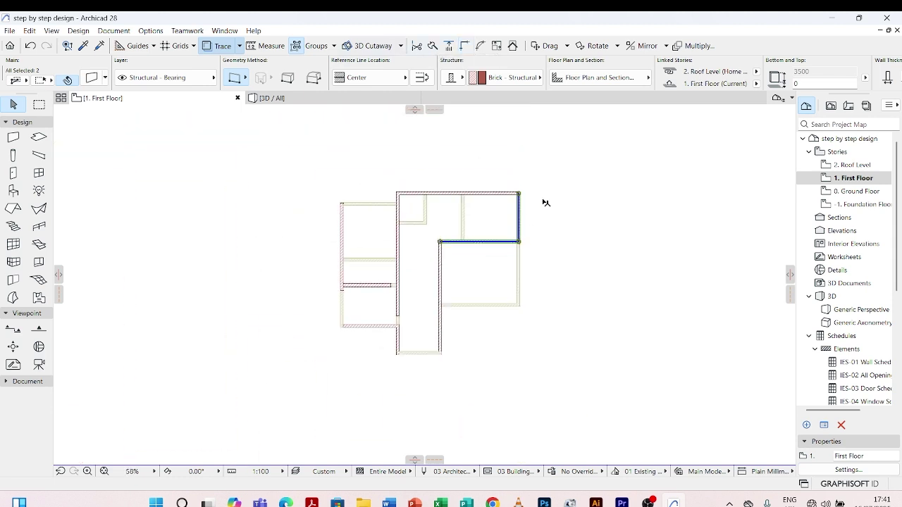
pyautogui.click(553, 192)
# Try to intersect the upper and lower segments of the central wing's left wall across the gap between them
pyautogui.scroll(5, 356, 245)
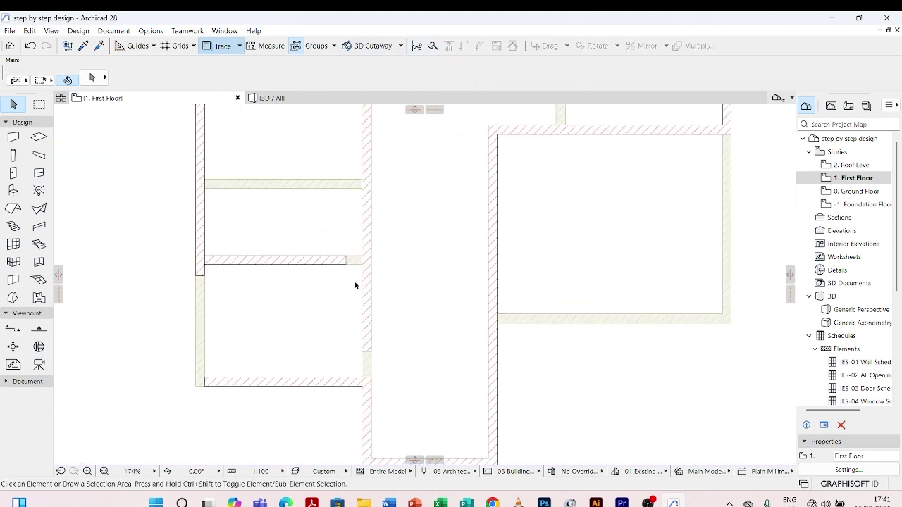
pyautogui.click(370, 315)
pyautogui.keyDown('shift'); pyautogui.click(370, 395); pyautogui.keyUp('shift')
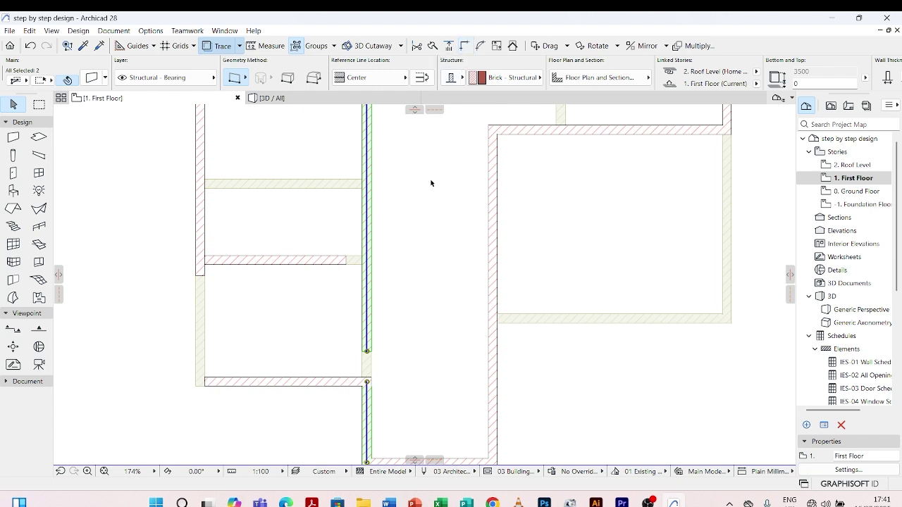
pyautogui.click(412, 224)
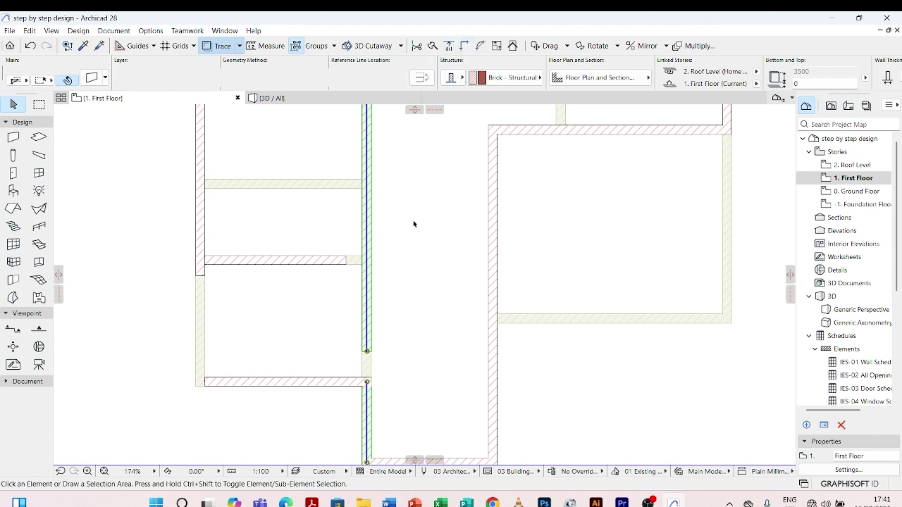
# Adjust the central wing's upper left wall segment down to the left wing's lower wall, closing the gap
pyautogui.click(372, 285)
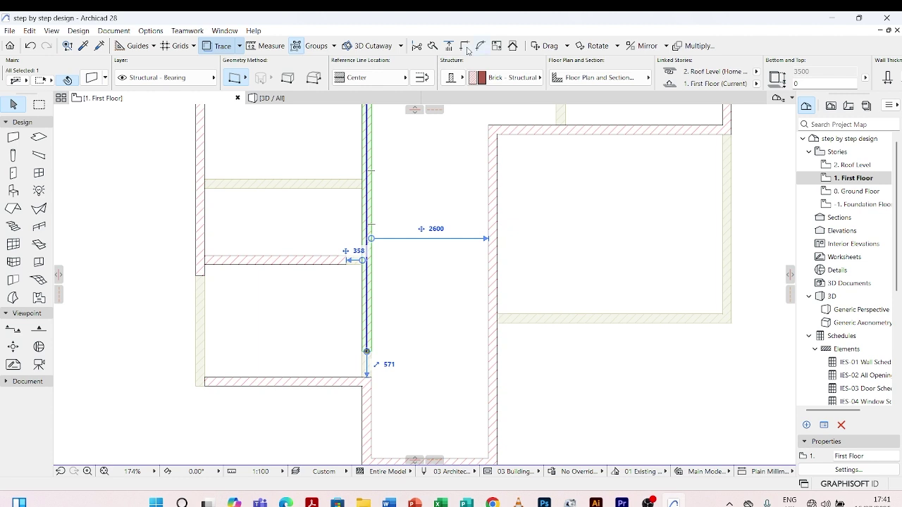
pyautogui.click(449, 46)
pyautogui.scroll(4, 334, 412)
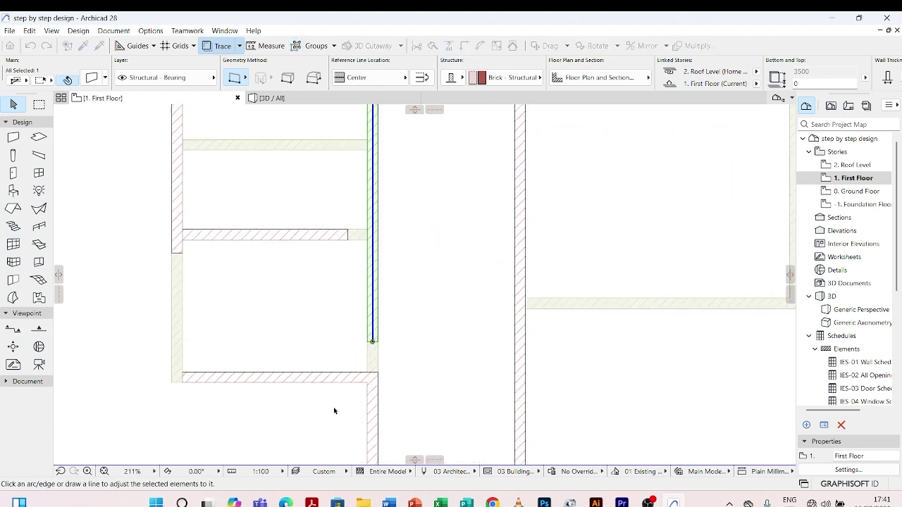
pyautogui.click(383, 344)
pyautogui.press('Escape')
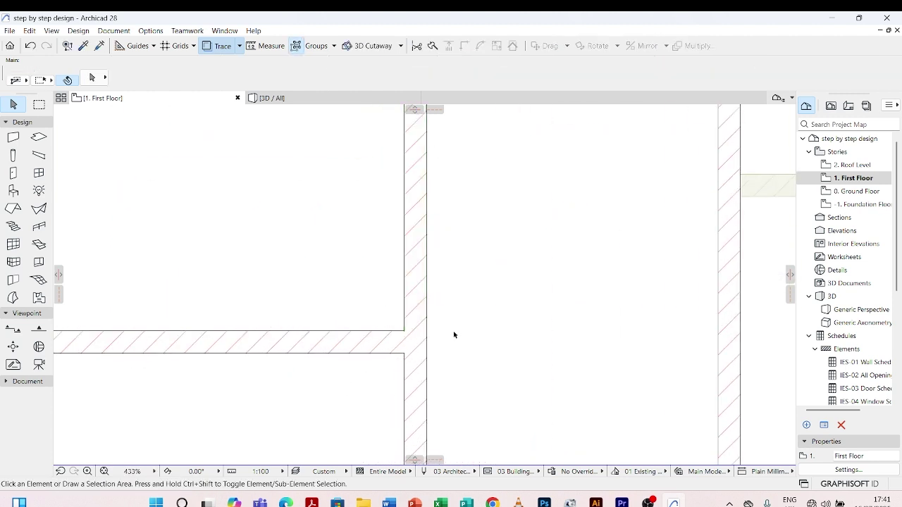
# Intersect the left exterior wall with the left wing's lower wall to close their corner
pyautogui.scroll(-6, 451, 337)
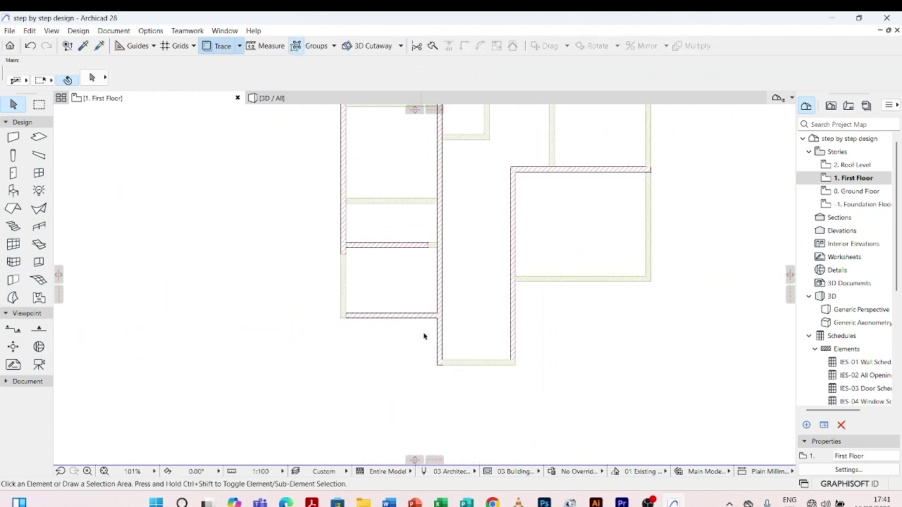
pyautogui.click(344, 224)
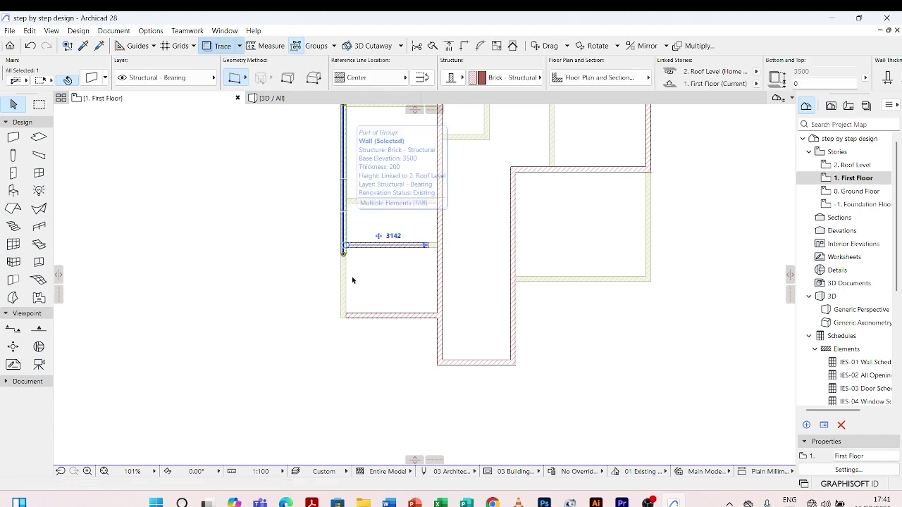
pyautogui.keyDown('shift'); pyautogui.click(364, 316); pyautogui.keyUp('shift')
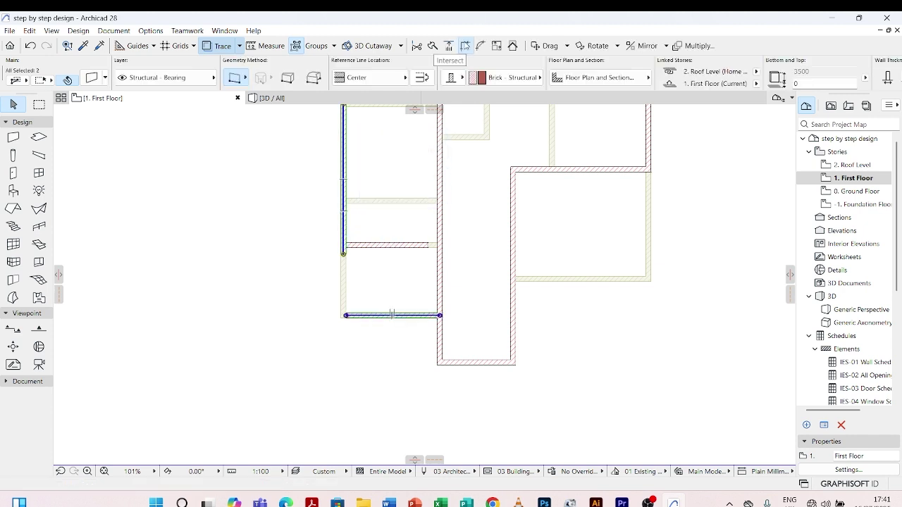
pyautogui.click(465, 46)
pyautogui.press('Escape')
# Try to adjust the left wing's horizontal dividing wall to a vertical line inside the left exterior wall
pyautogui.scroll(5, 377, 278)
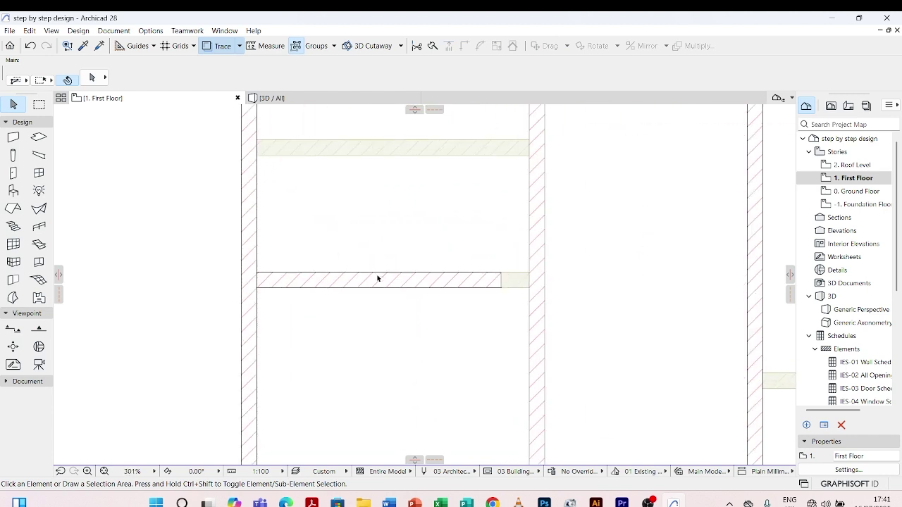
pyautogui.click(377, 279)
pyautogui.click(448, 47)
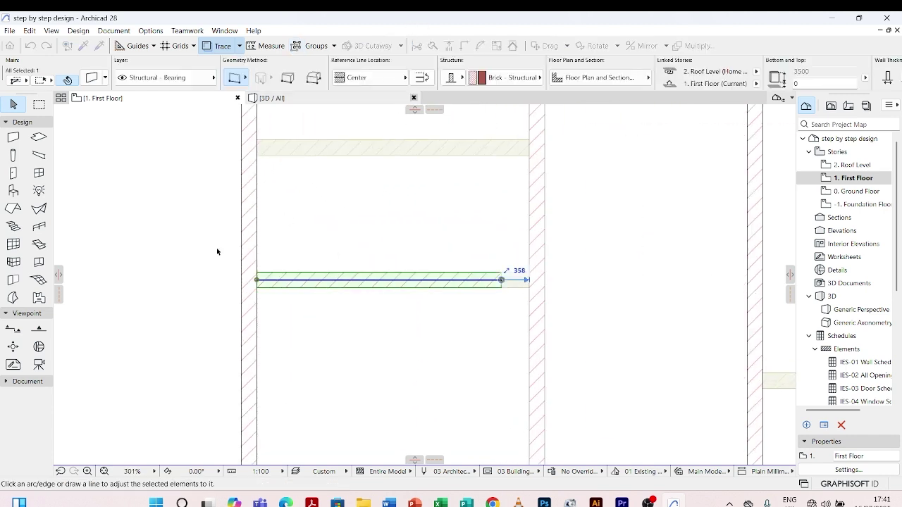
pyautogui.scroll(3, 235, 247)
pyautogui.click(259, 210)
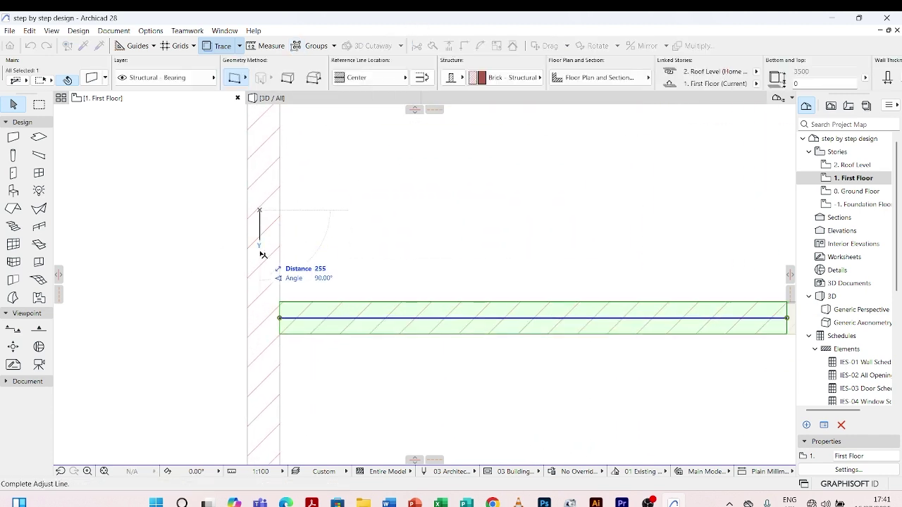
pyautogui.click(259, 351)
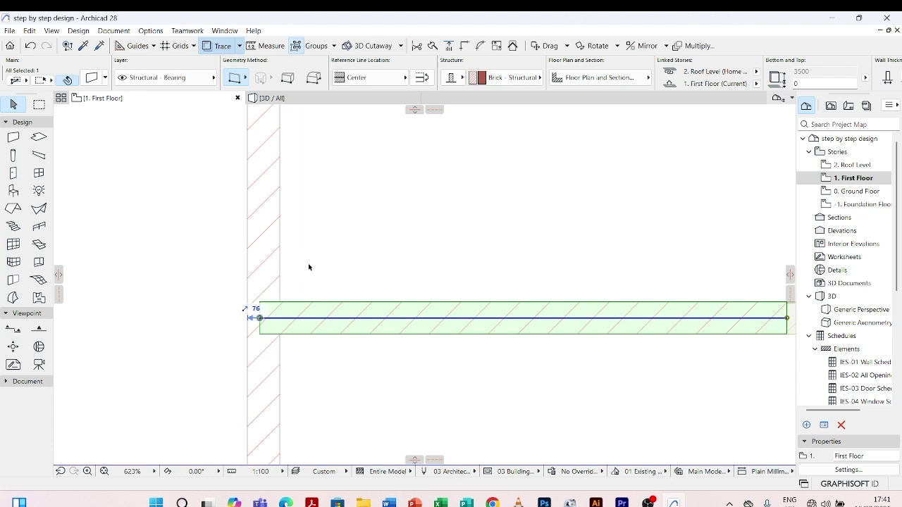
pyautogui.click(338, 236)
# Readjust the dividing wall's left end to a vertical line closer to the left exterior wall's centreline
pyautogui.click(450, 45)
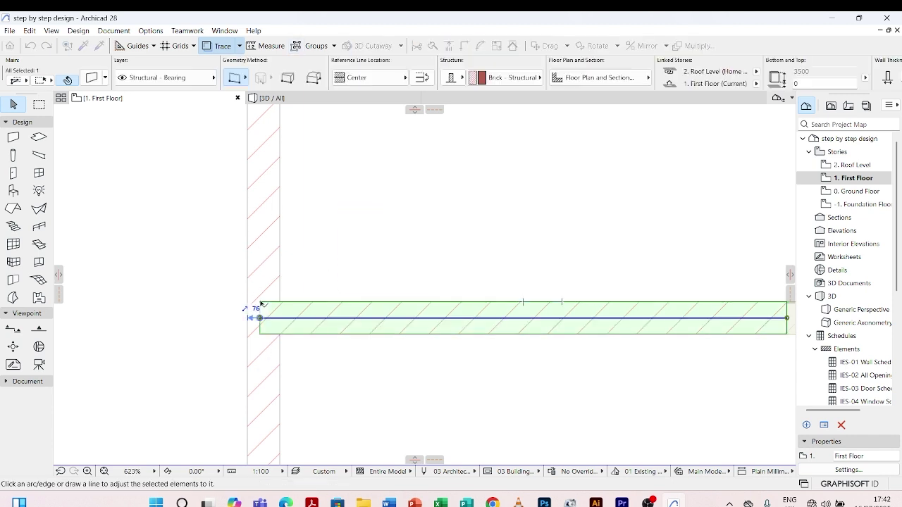
pyautogui.scroll(3, 266, 278)
pyautogui.click(267, 257)
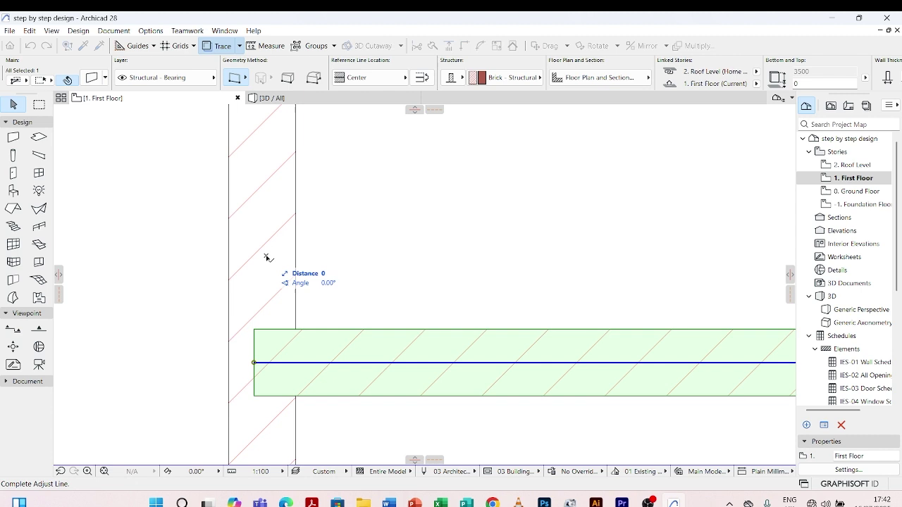
pyautogui.click(266, 299)
pyautogui.scroll(-3, 221, 225)
pyautogui.click(316, 238)
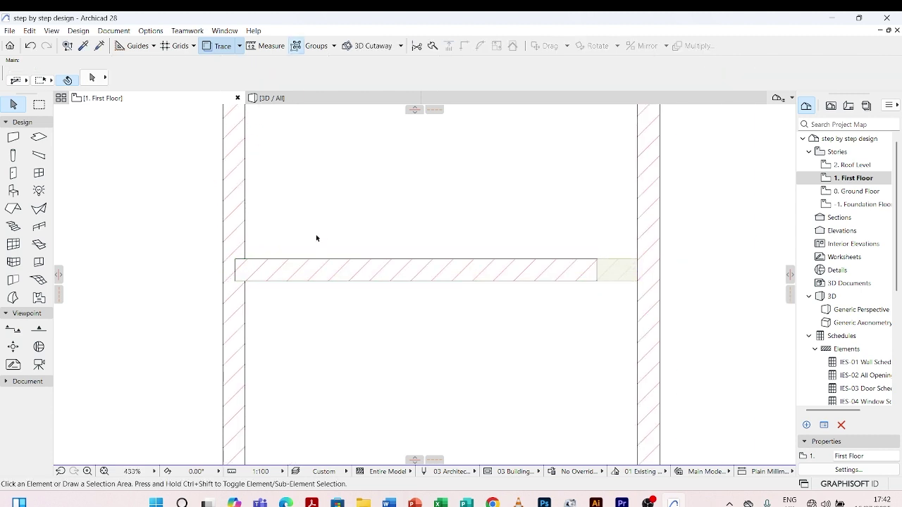
# Move the dividing wall 12 mm to the left so its end meets the left exterior wall's reference line
pyautogui.click(303, 261)
pyautogui.scroll(3, 236, 271)
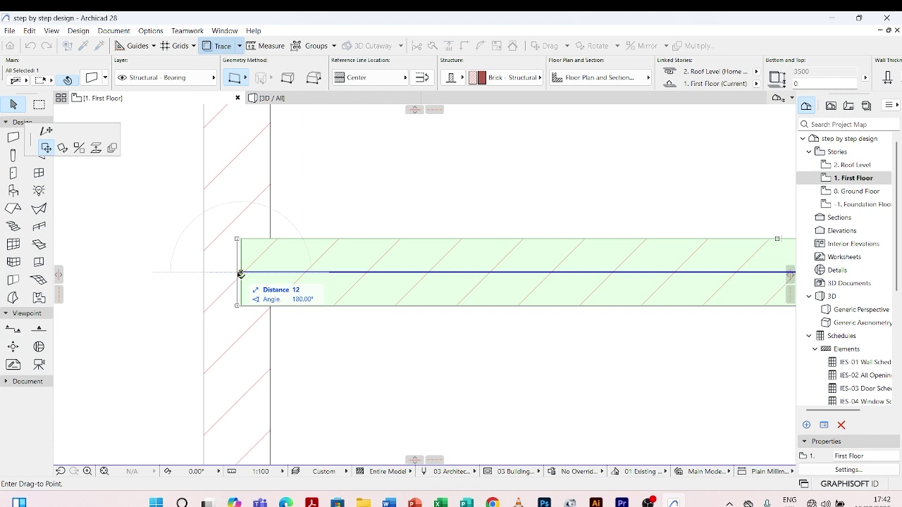
pyautogui.click(237, 272)
pyautogui.scroll(-3, 253, 260)
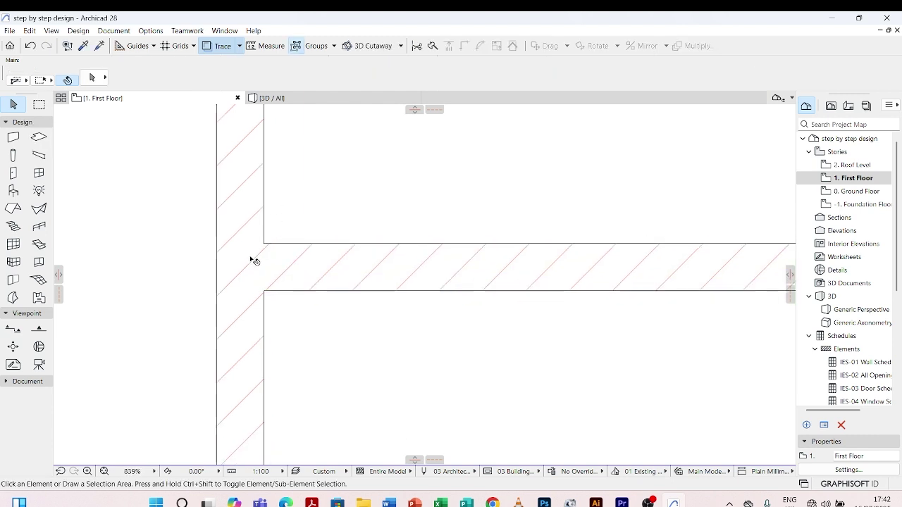
# Stretch the dividing wall's right end about 470 mm to the reference line of the central wing's left wall
pyautogui.click(291, 257)
pyautogui.scroll(-3, 277, 259)
pyautogui.scroll(4, 472, 244)
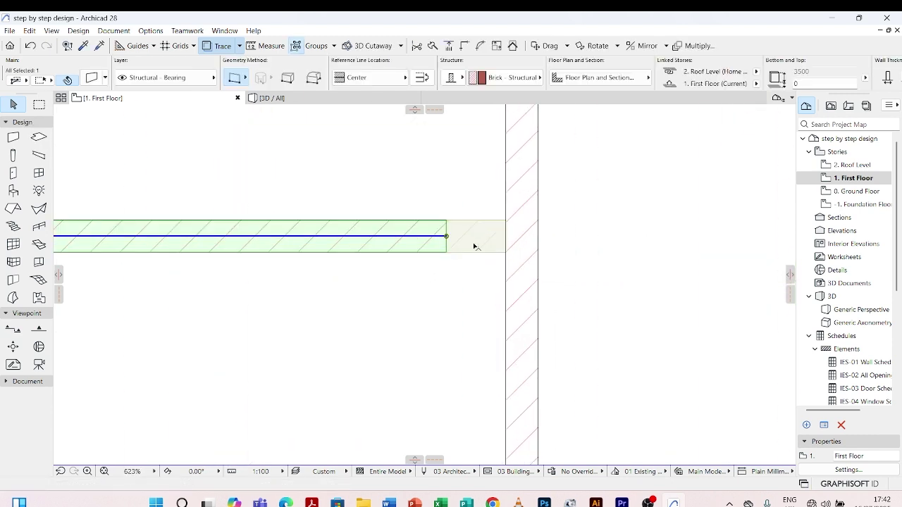
pyautogui.click(447, 236)
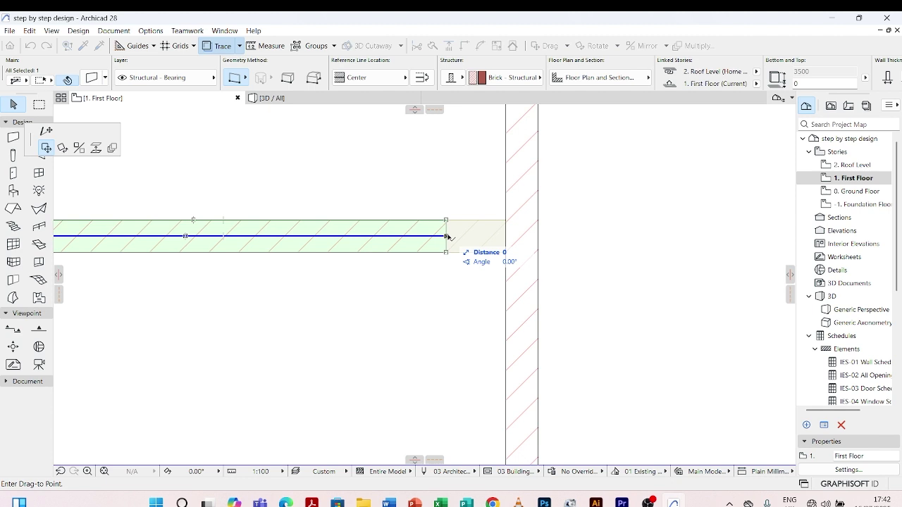
pyautogui.click(47, 131)
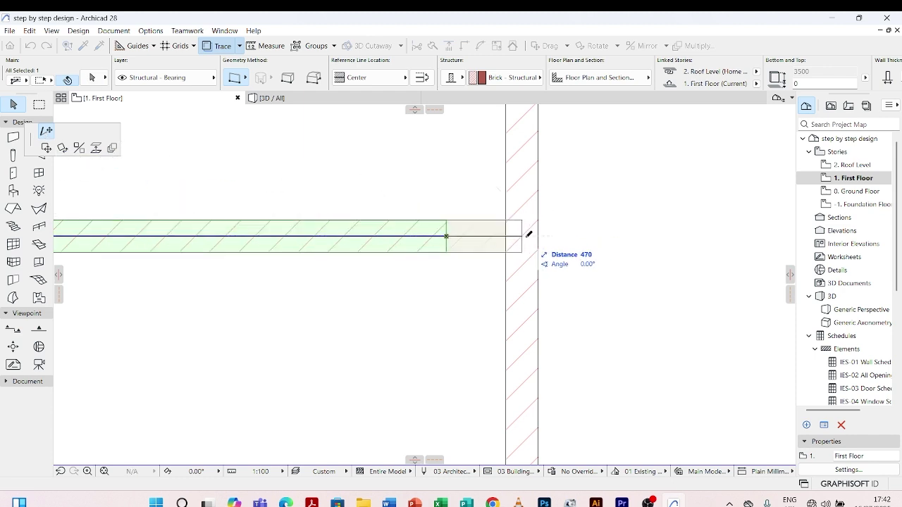
pyautogui.click(528, 234)
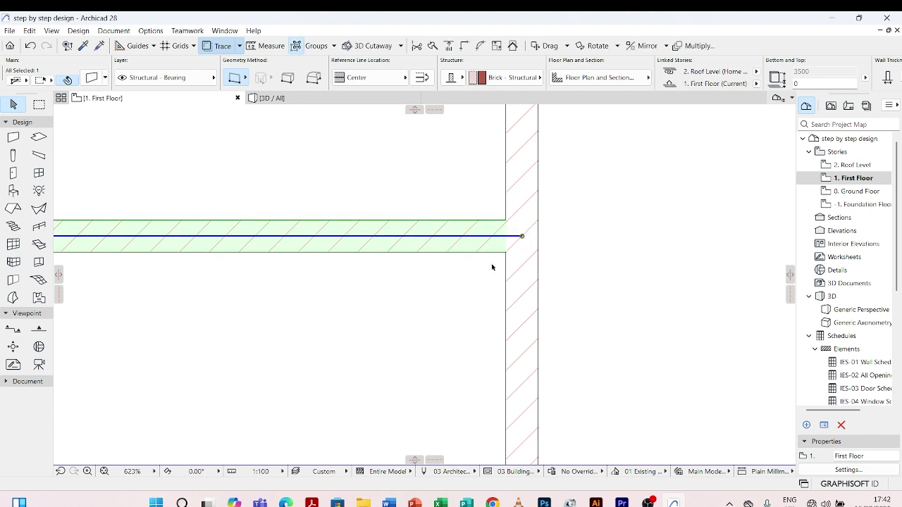
pyautogui.scroll(-5, 471, 244)
pyautogui.click(404, 368)
# Draw the left wing's upper wall along the trace reference to the central wing, using settings picked up from the left exterior wall
pyautogui.scroll(-3, 409, 361)
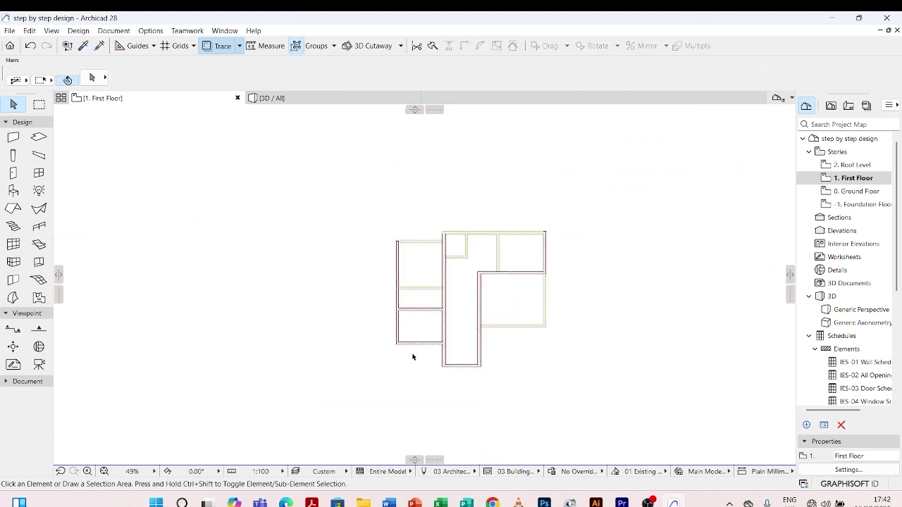
pyautogui.scroll(5, 377, 289)
pyautogui.scroll(-4, 405, 236)
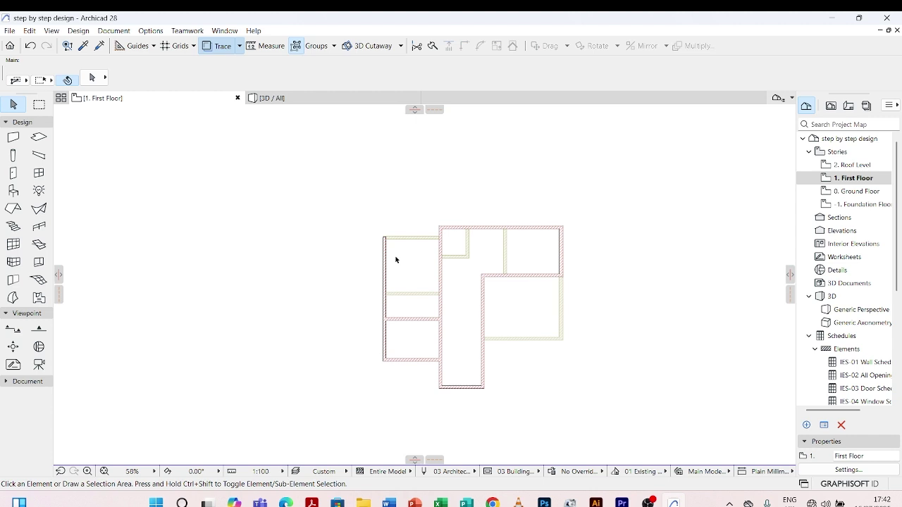
pyautogui.click(385, 254)
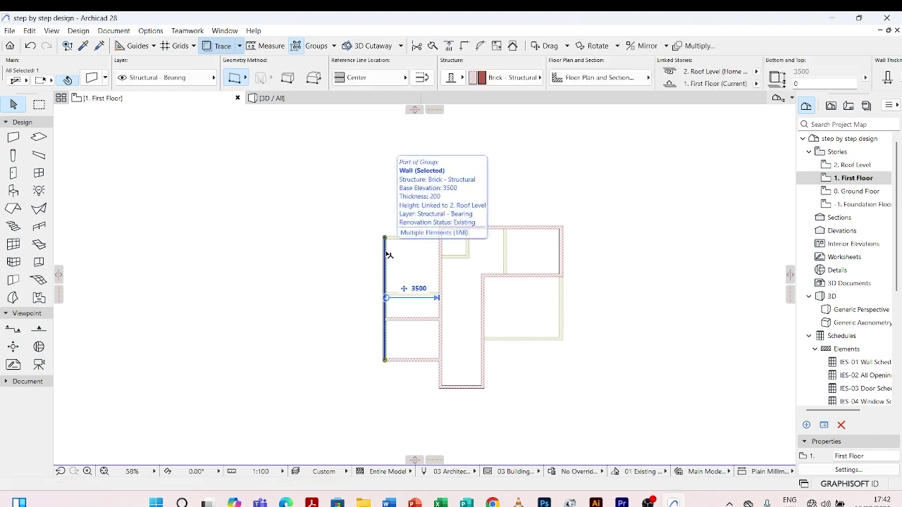
pyautogui.click(292, 195)
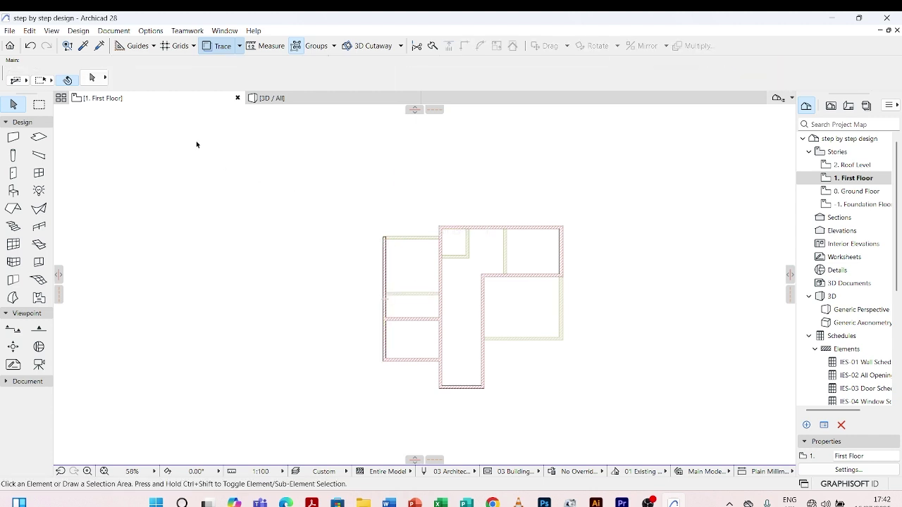
pyautogui.click(85, 46)
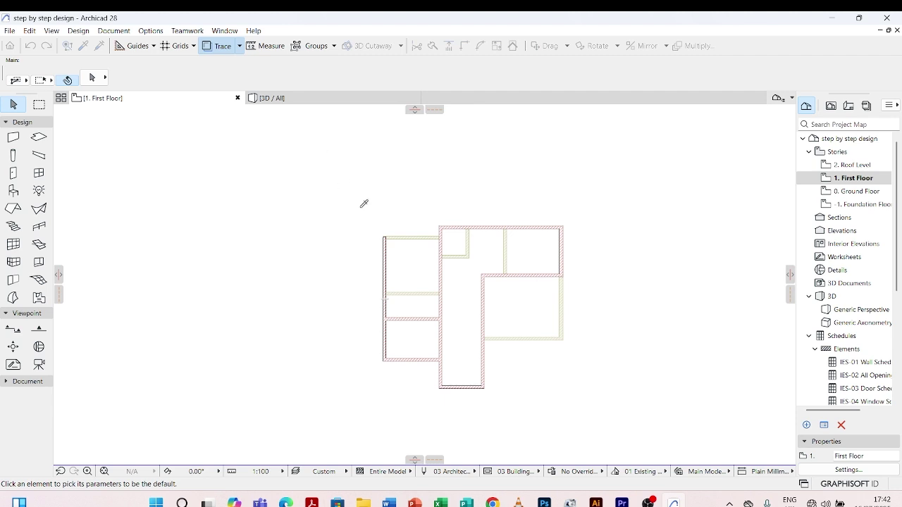
pyautogui.click(384, 250)
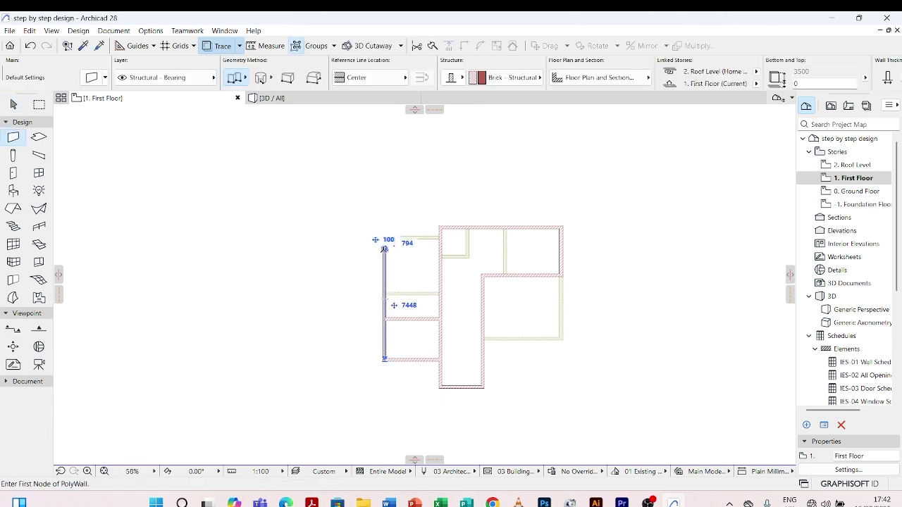
pyautogui.scroll(6, 393, 233)
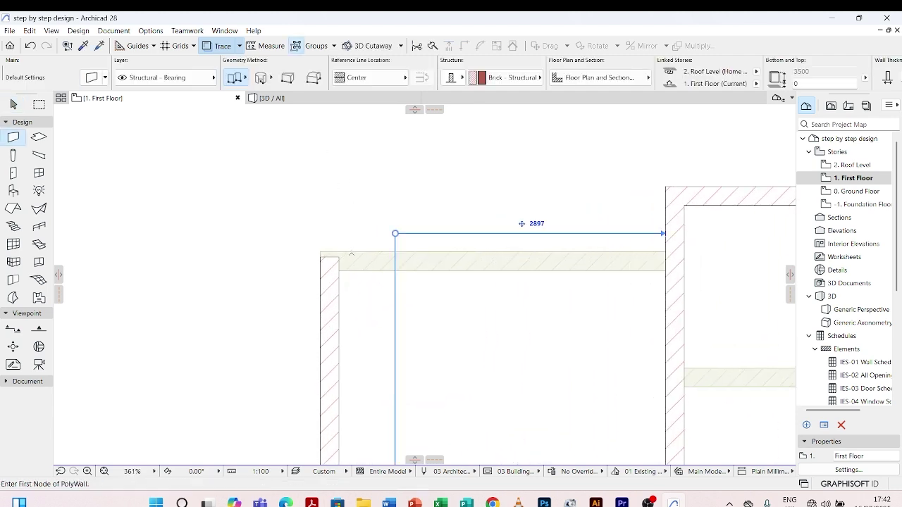
pyautogui.scroll(2, 343, 265)
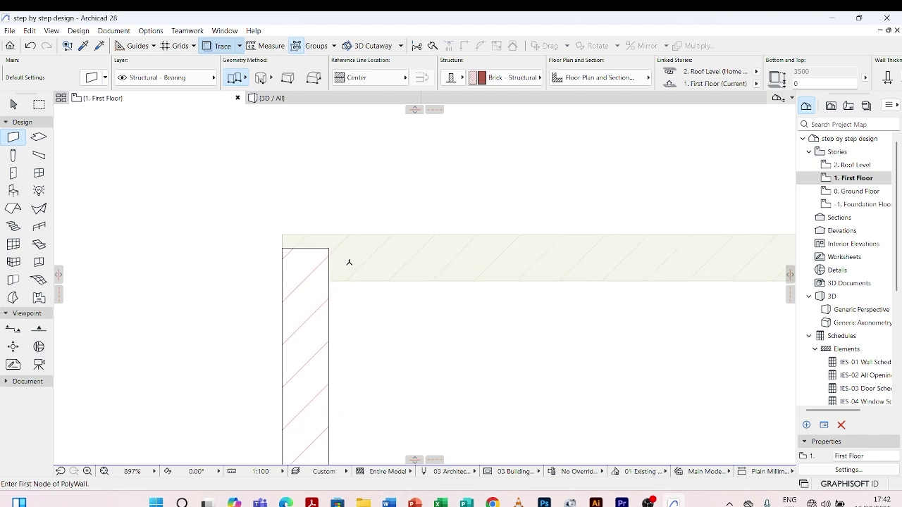
pyautogui.click(343, 247)
pyautogui.scroll(-1, 367, 243)
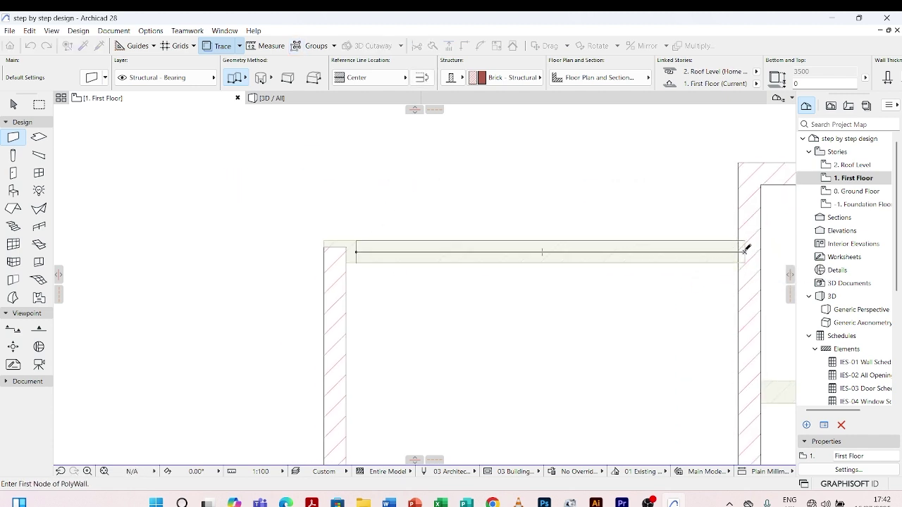
pyautogui.click(746, 246)
pyautogui.press('Escape')
pyautogui.press('Escape')
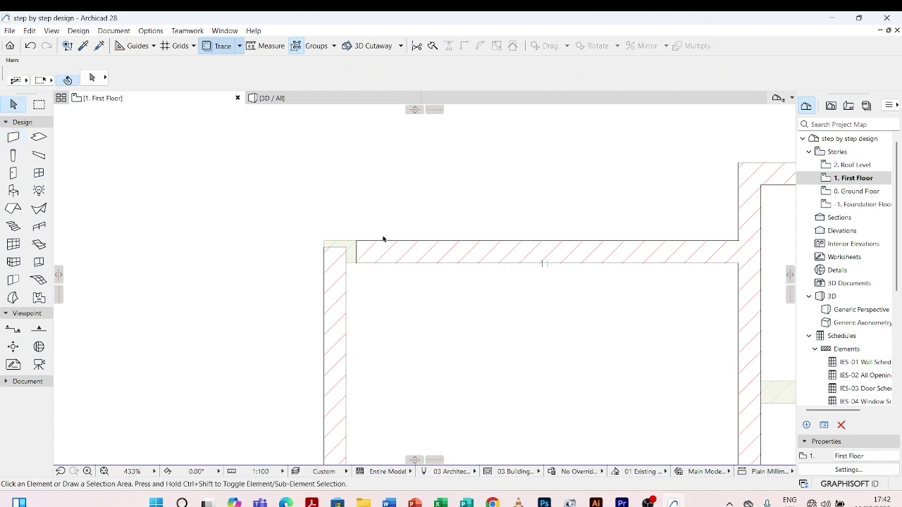
# Intersect the left wing's upper wall with the left exterior wall to close their corner
pyautogui.click(384, 247)
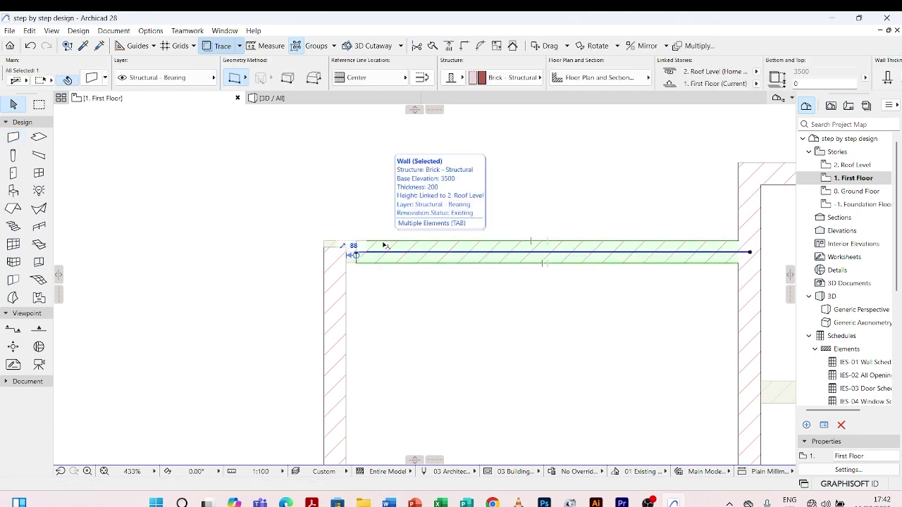
pyautogui.keyDown('shift'); pyautogui.click(343, 310); pyautogui.keyUp('shift')
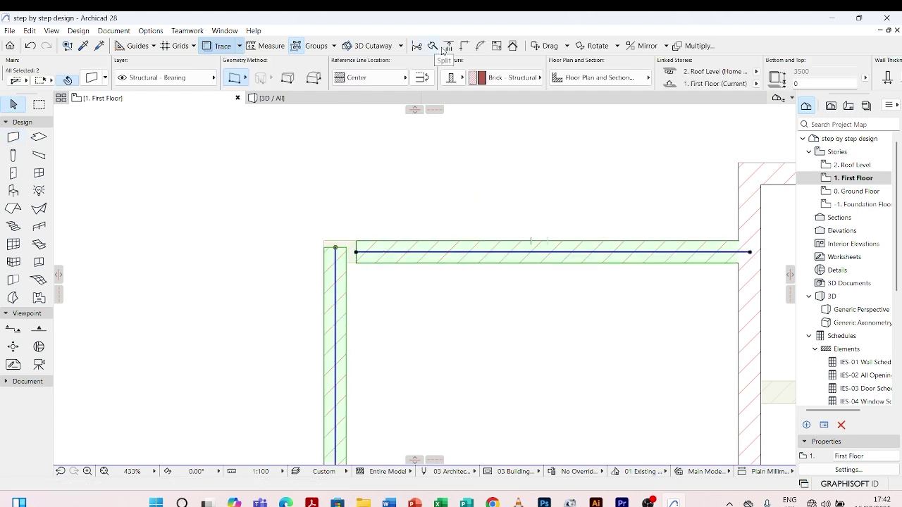
pyautogui.click(464, 45)
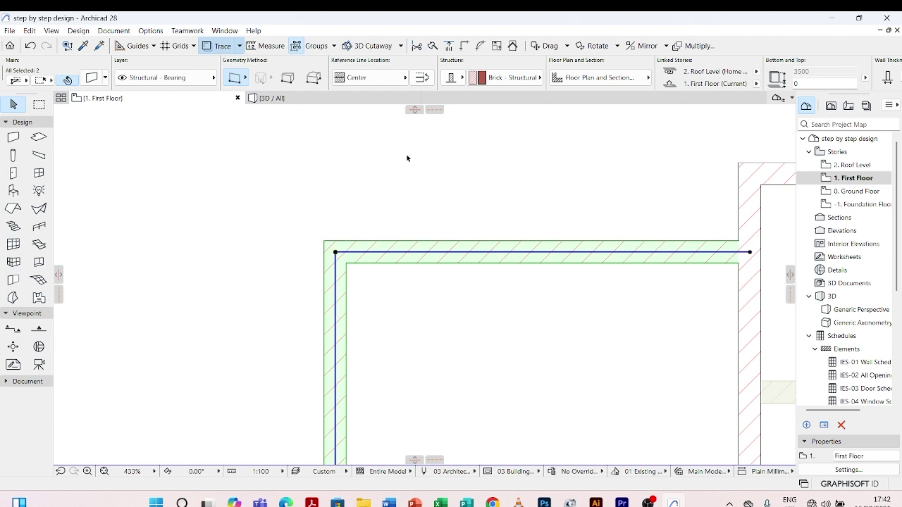
pyautogui.click(388, 173)
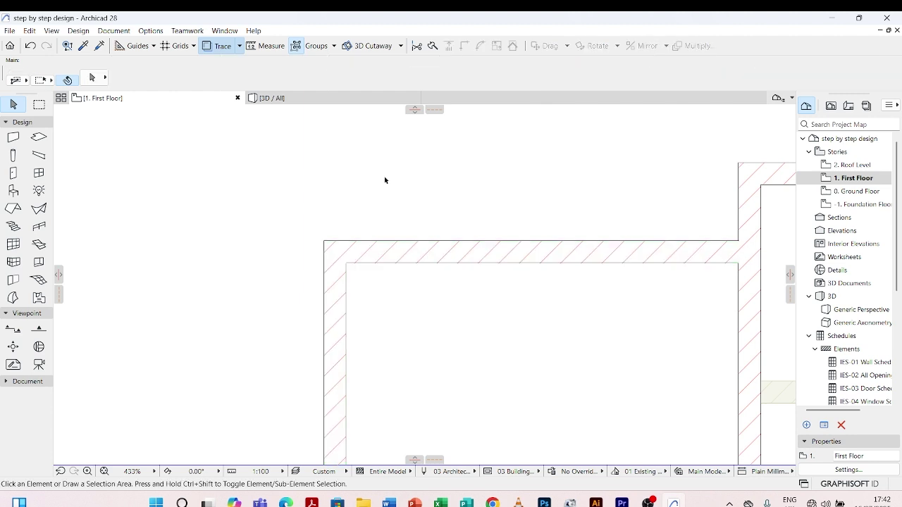
# Draw the left wing's second dividing wall, about 3591 mm long, along the trace reference, using settings picked up from the existing dividing wall
pyautogui.scroll(-6, 352, 202)
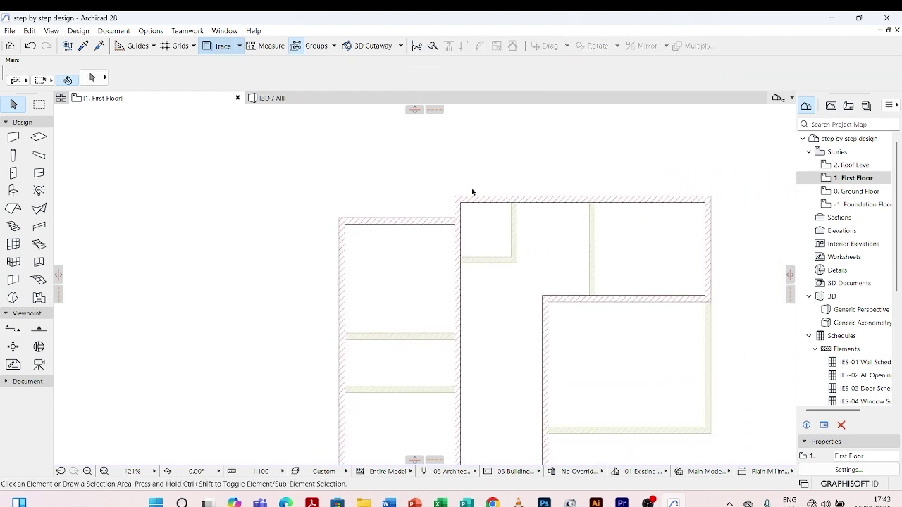
pyautogui.scroll(-3, 480, 192)
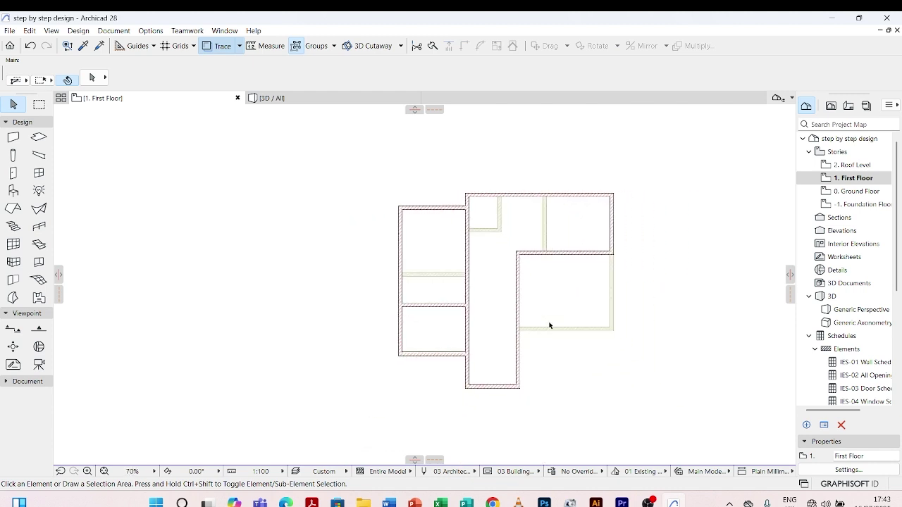
pyautogui.scroll(3, 549, 324)
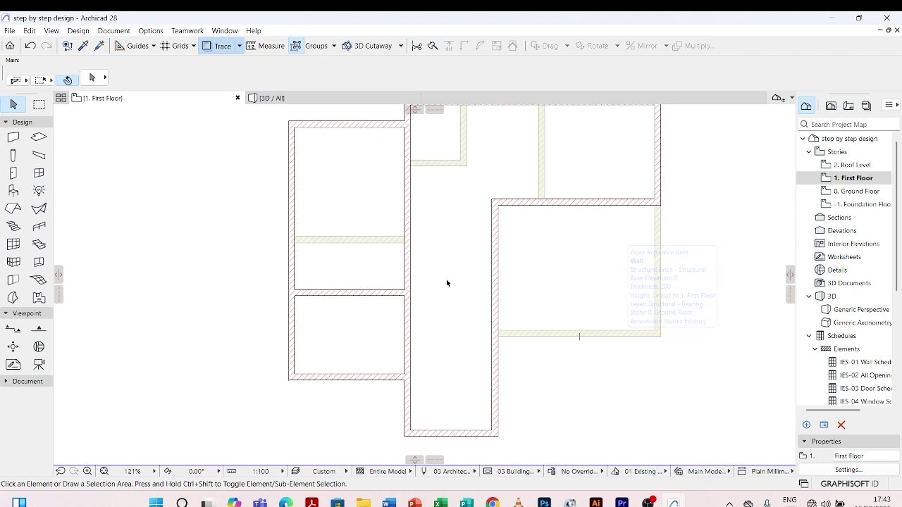
pyautogui.scroll(4, 303, 307)
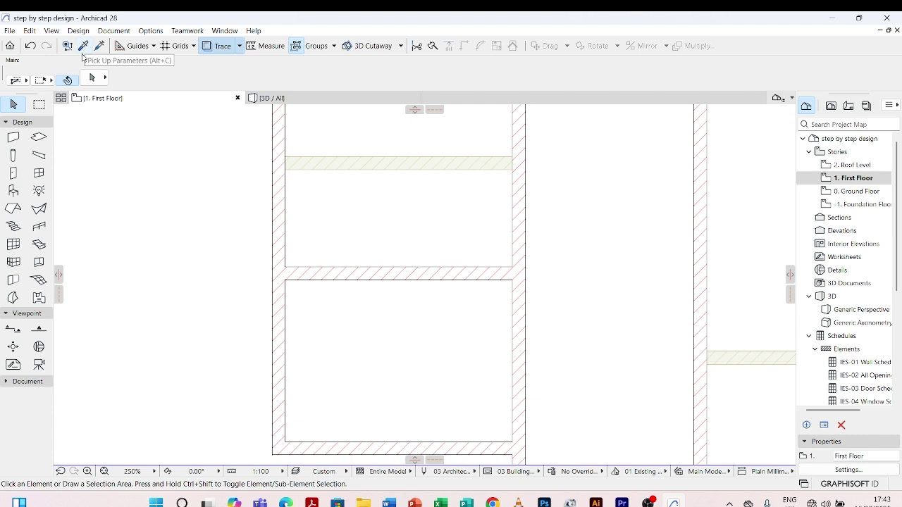
pyautogui.hotkey('alt', 'c')
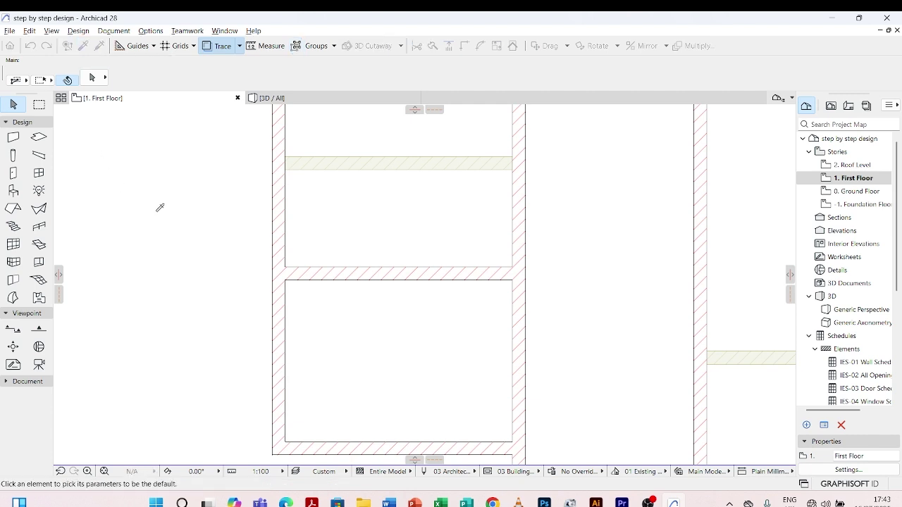
pyautogui.click(302, 270)
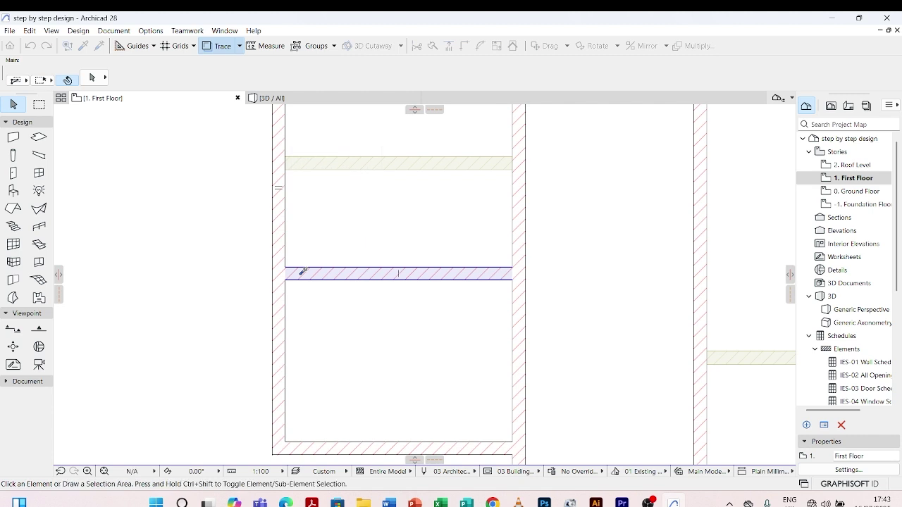
pyautogui.scroll(5, 296, 172)
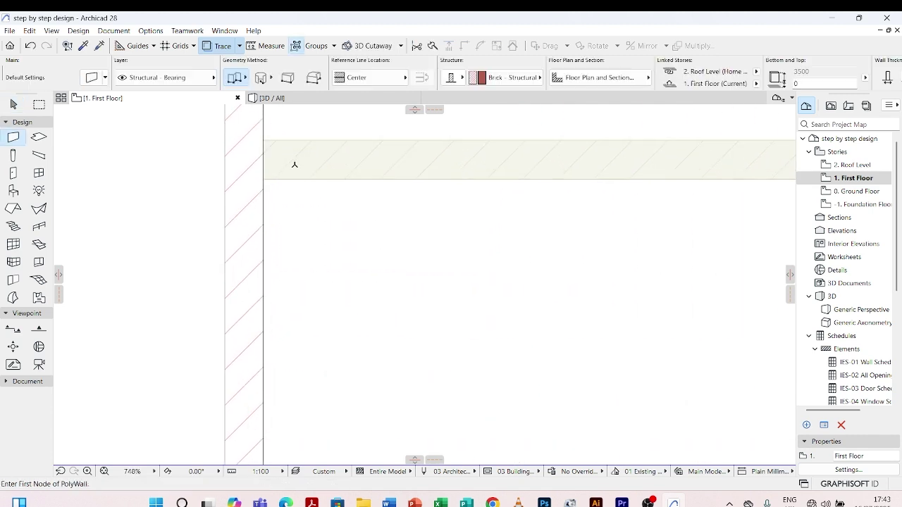
pyautogui.click(259, 159)
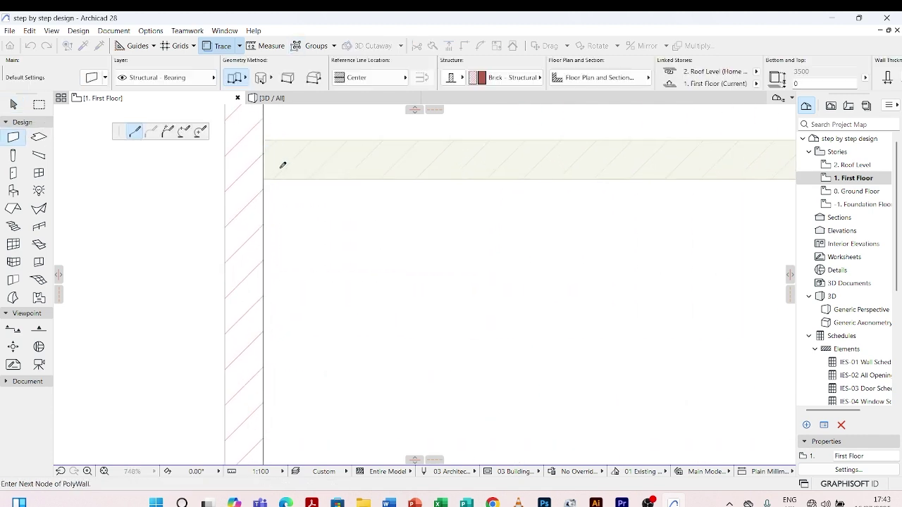
pyautogui.scroll(-4, 282, 167)
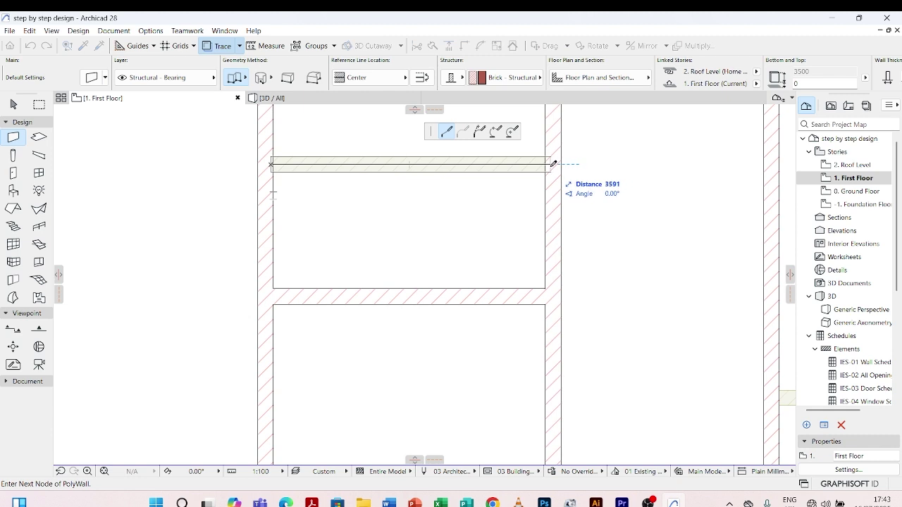
pyautogui.click(552, 164)
pyautogui.click(552, 165)
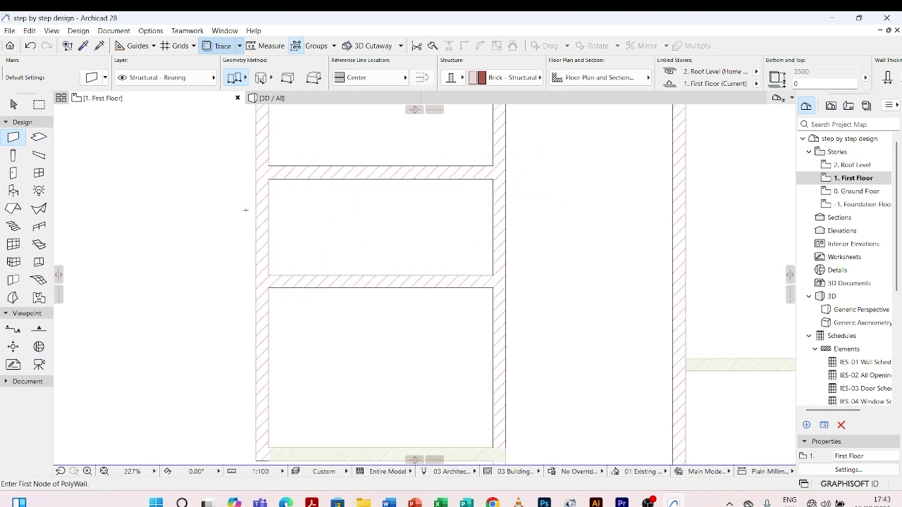
# Draw the right wing's lower wall, about 5069 mm long, along the trace reference from the central wing's right wall
pyautogui.scroll(-3, 439, 228)
pyautogui.scroll(3, 477, 299)
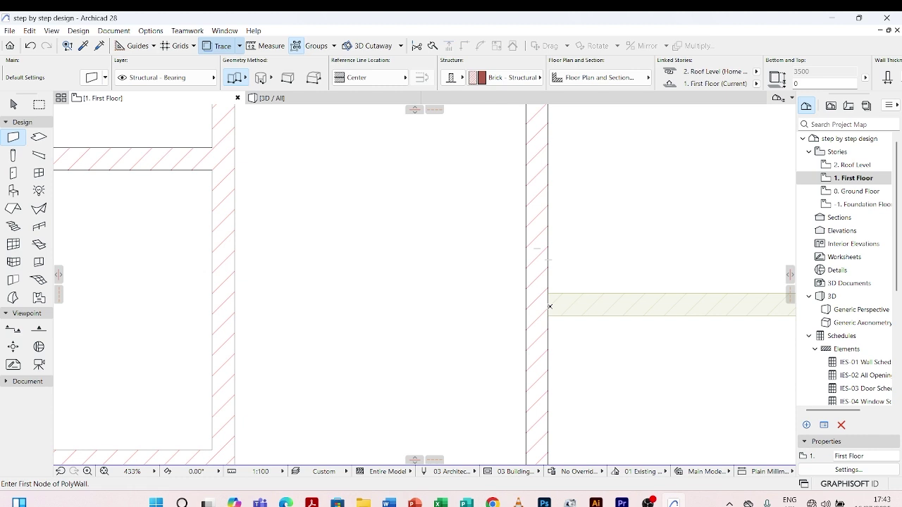
pyautogui.click(549, 306)
pyautogui.scroll(-3, 397, 286)
pyautogui.scroll(3, 642, 294)
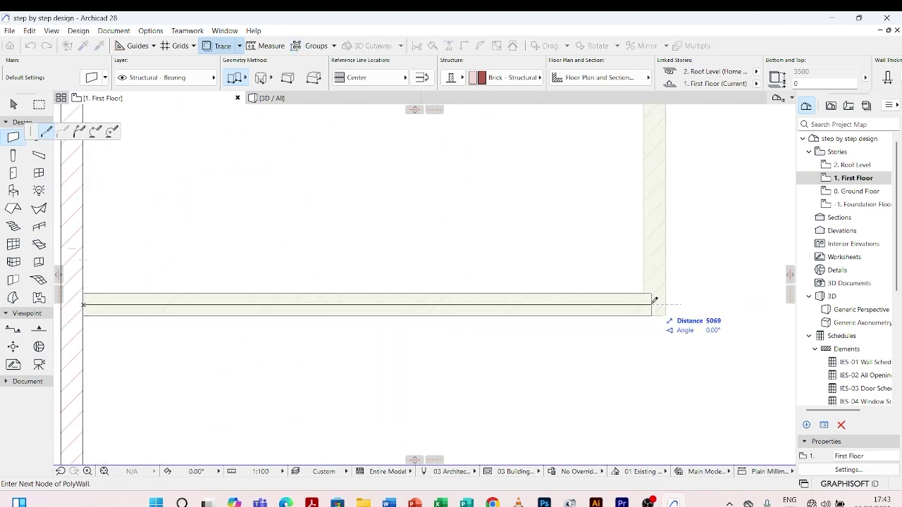
pyautogui.doubleClick(654, 300)
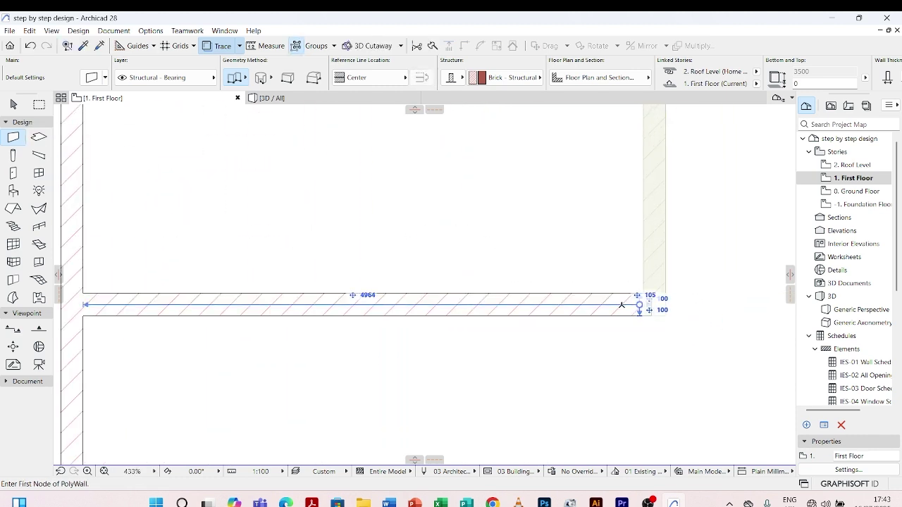
pyautogui.press('Escape')
# Intersect the right wing's lower wall with the right exterior wall above it to close their corner
pyautogui.click(322, 303)
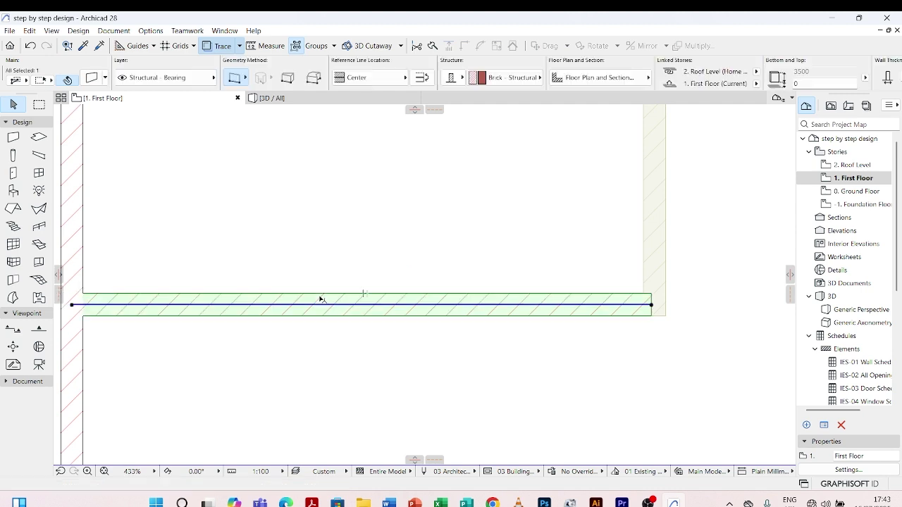
pyautogui.scroll(-4, 372, 329)
pyautogui.scroll(-3, 372, 330)
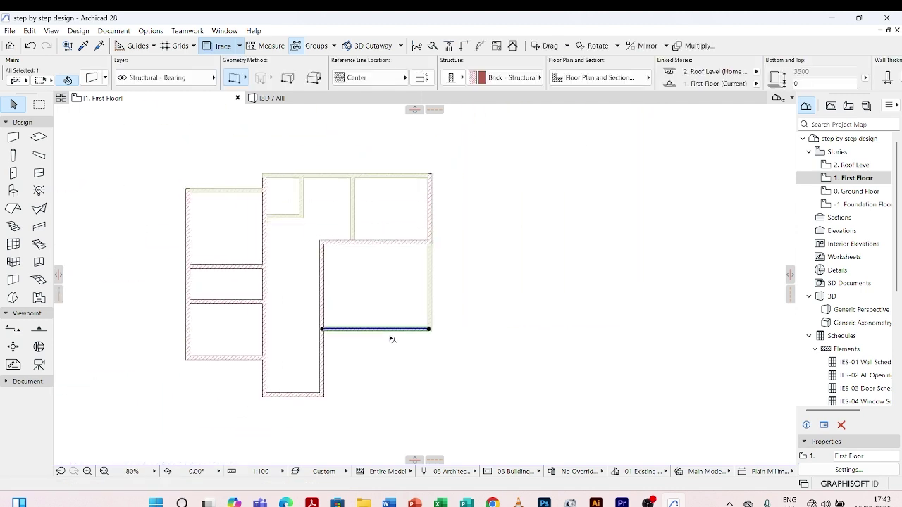
pyautogui.keyDown('shift'); pyautogui.click(425, 229); pyautogui.keyUp('shift')
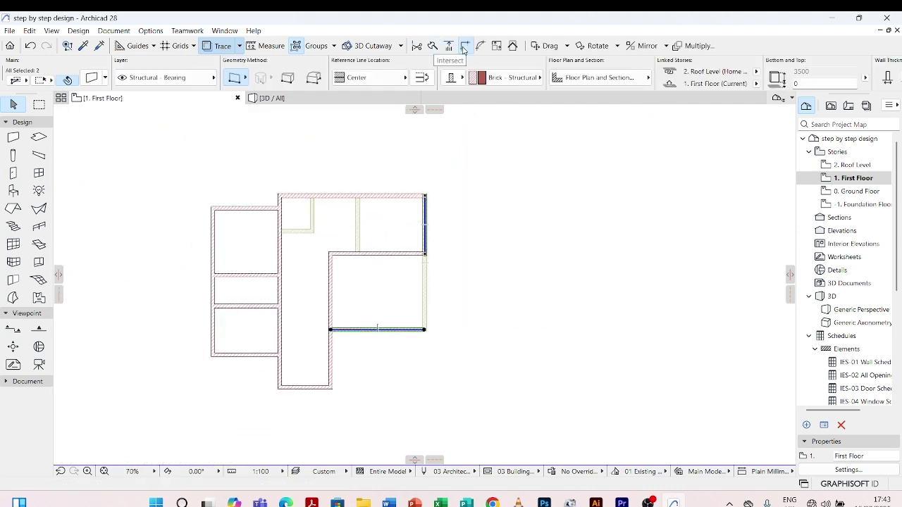
pyautogui.click(464, 47)
pyautogui.click(457, 241)
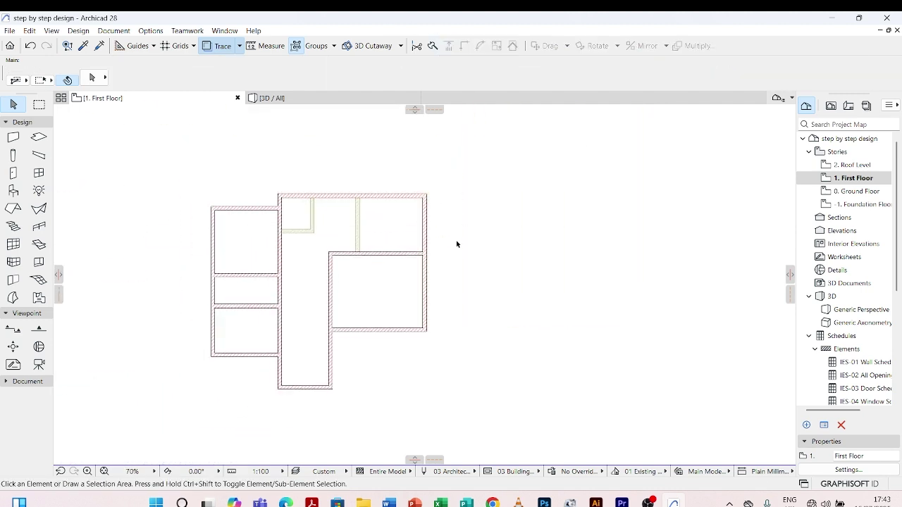
# Open the Ground Floor plan from the project's stories
pyautogui.click(384, 253)
pyautogui.scroll(2, 252, 250)
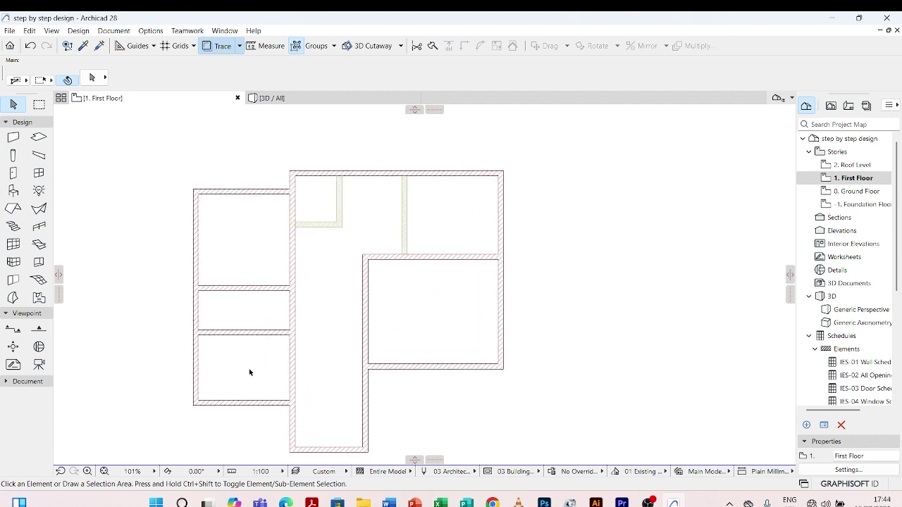
pyautogui.scroll(-2, 264, 261)
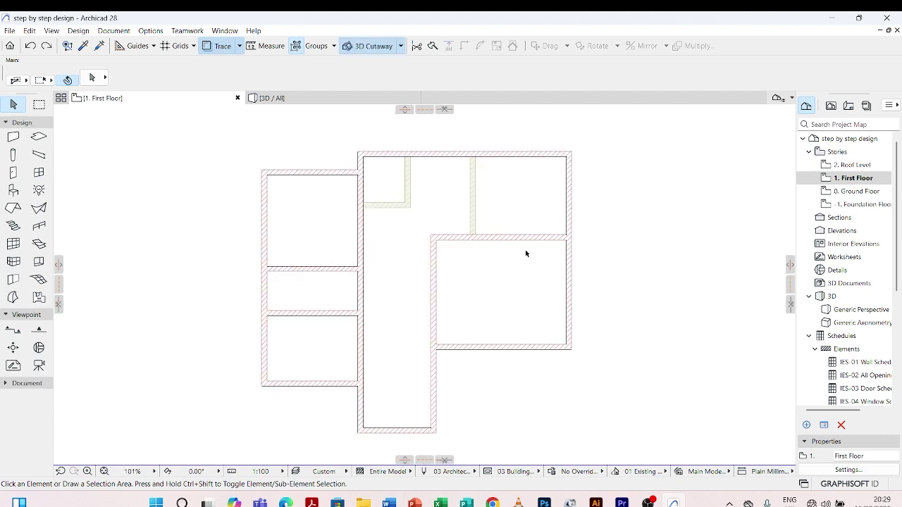
pyautogui.click(849, 194)
pyautogui.doubleClick(849, 195)
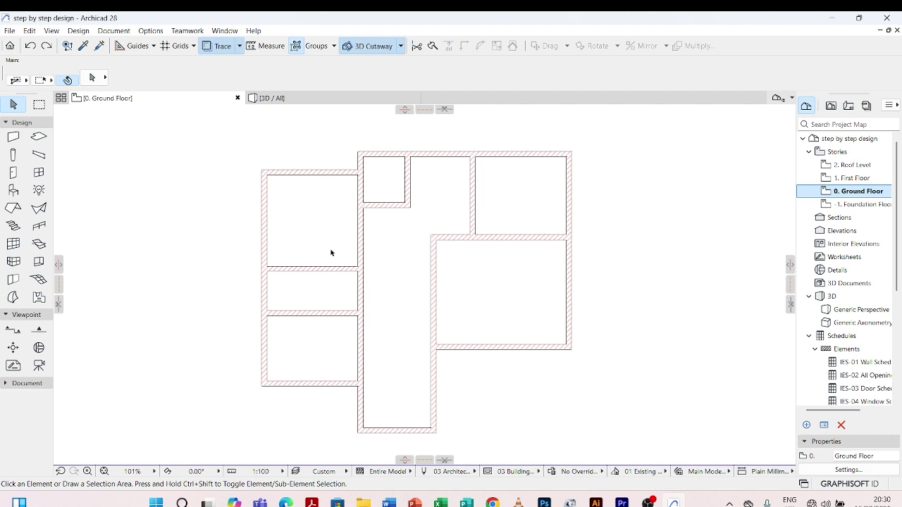
# Check the clear width of the central wing between its left and right walls
pyautogui.scroll(2, 374, 415)
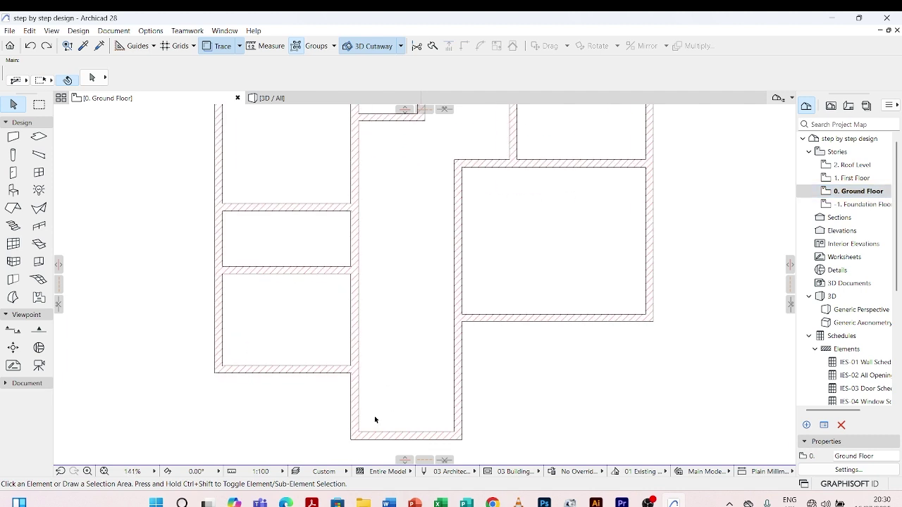
pyautogui.click(353, 325)
pyautogui.scroll(-1, 391, 306)
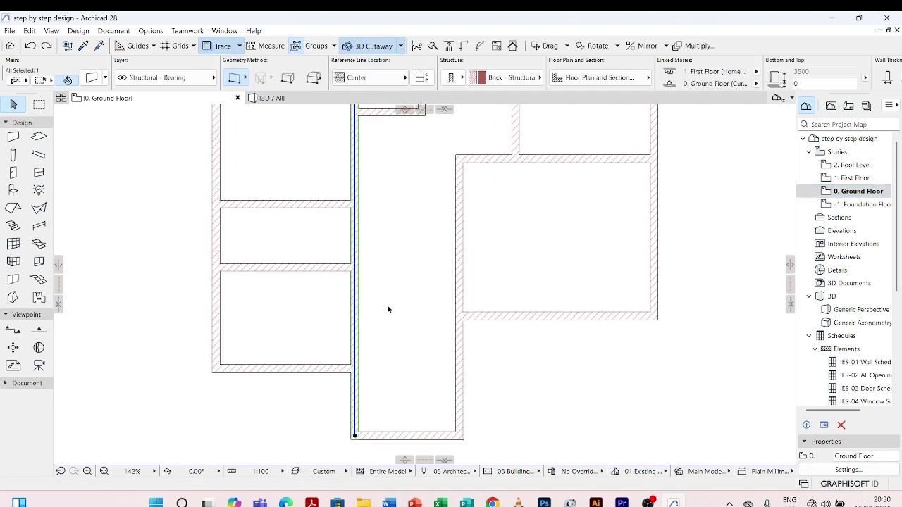
pyautogui.click(477, 369)
pyautogui.click(448, 360)
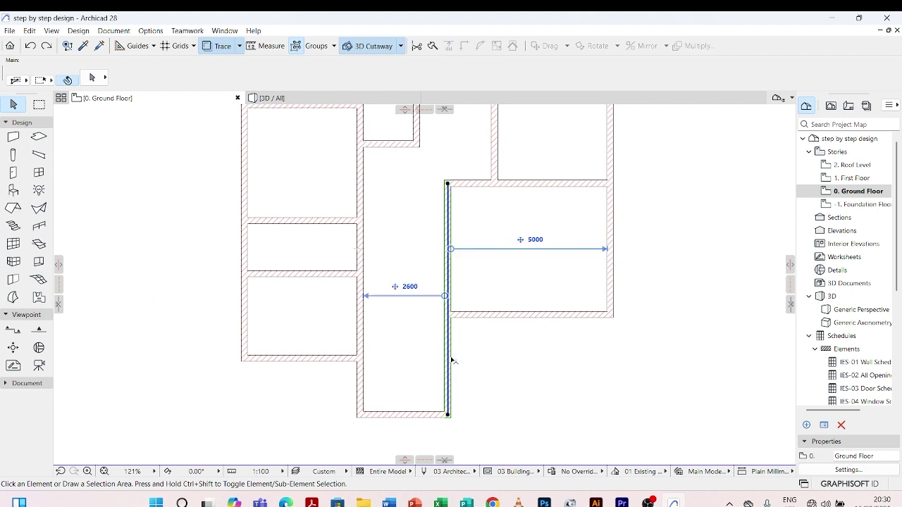
pyautogui.scroll(3, 423, 272)
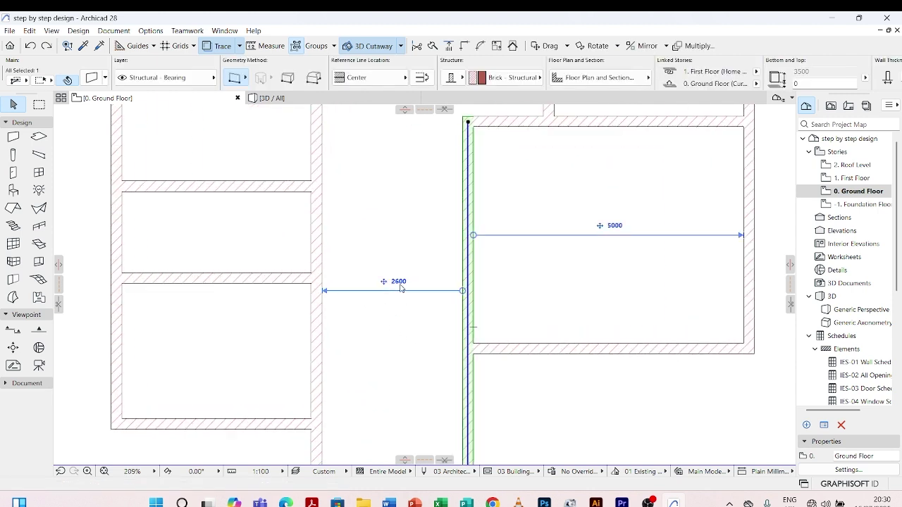
pyautogui.click(359, 331)
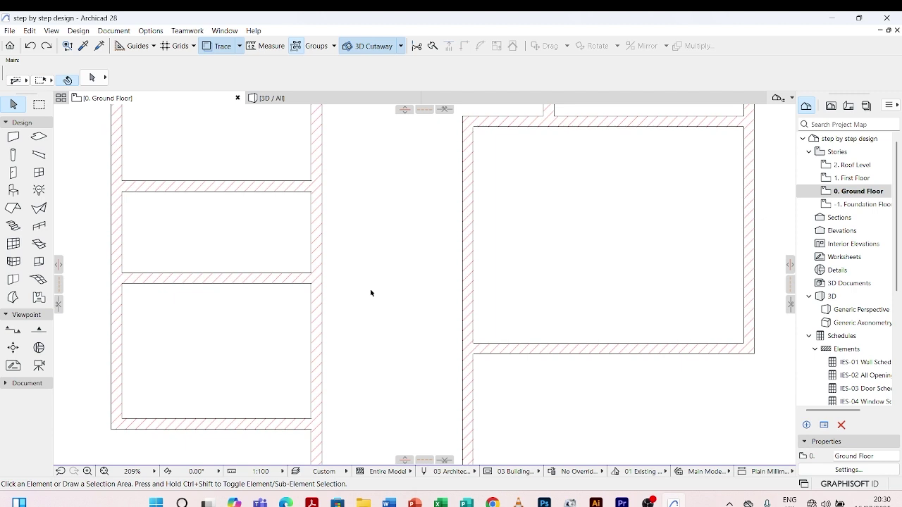
# Open the Stair tool's default settings and link the stair from the Ground Floor home story to 1. First Floor (Home + 1)
pyautogui.scroll(-3, 369, 279)
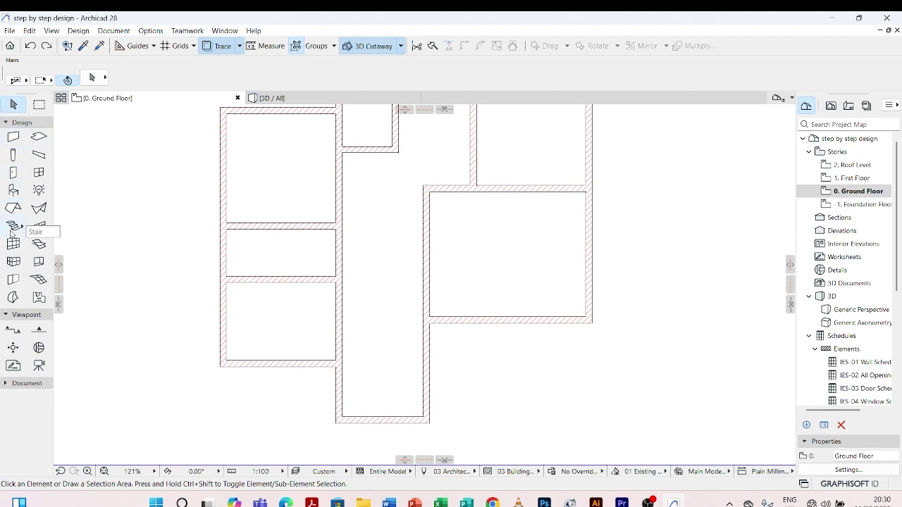
pyautogui.click(13, 229)
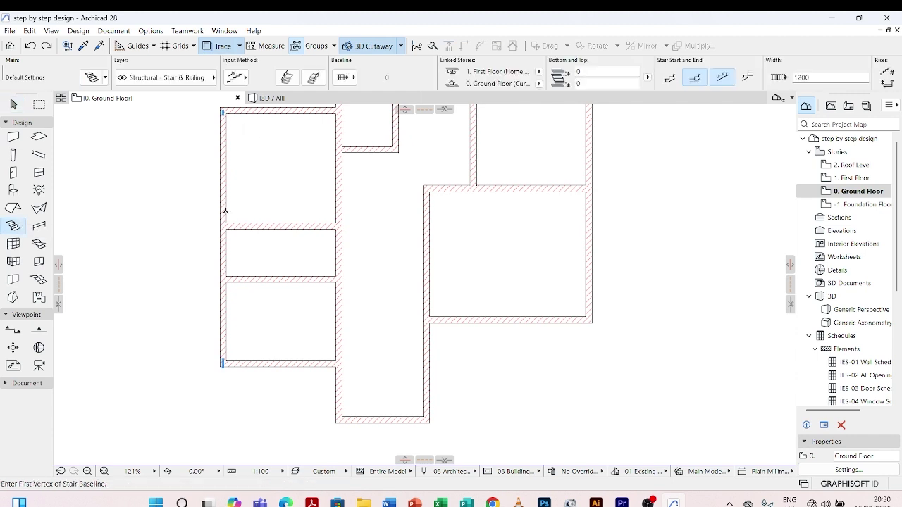
pyautogui.hotkey('ctrl', 't')
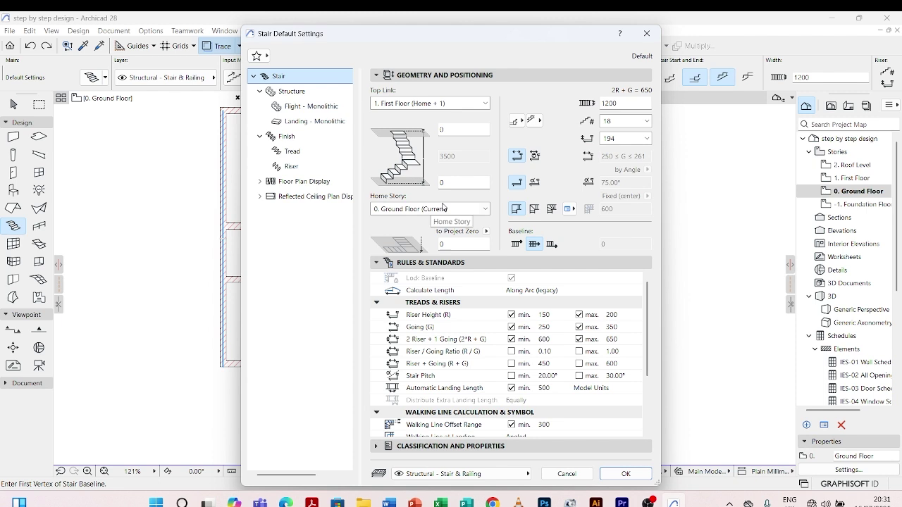
pyautogui.click(484, 212)
pyautogui.click(485, 213)
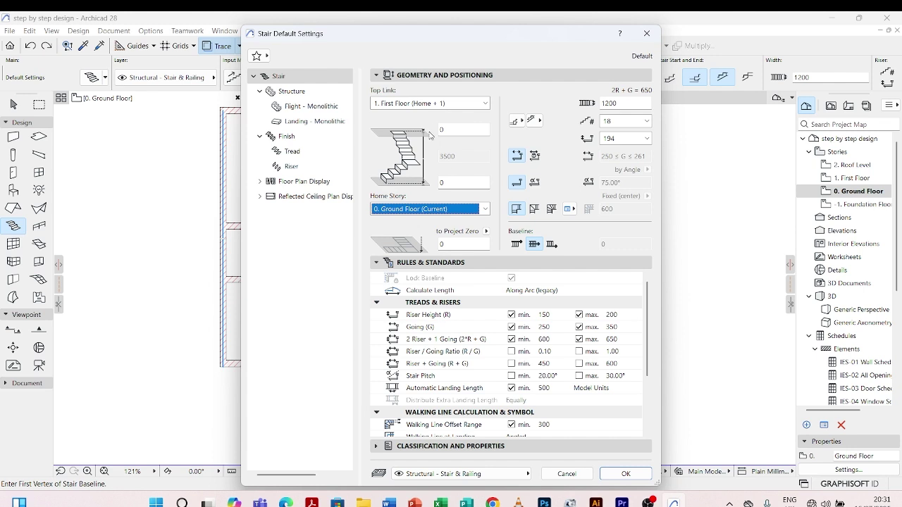
pyautogui.click(485, 104)
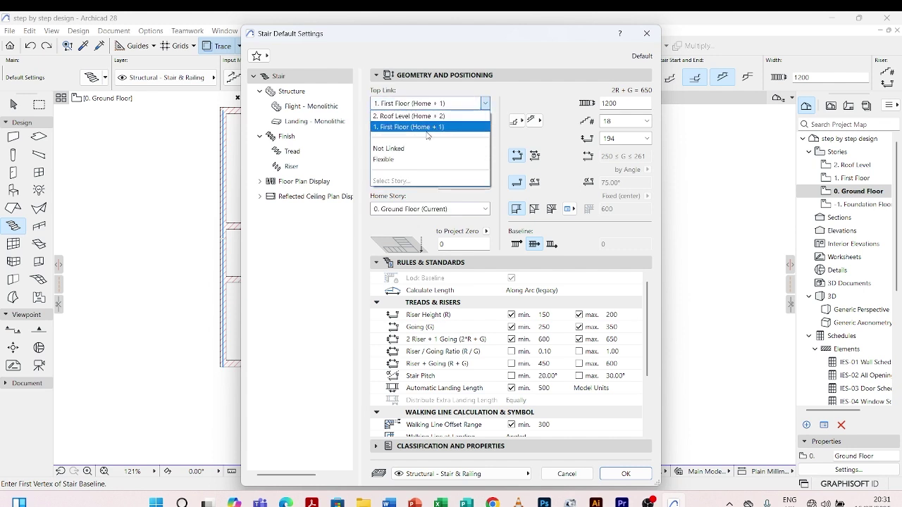
pyautogui.click(426, 132)
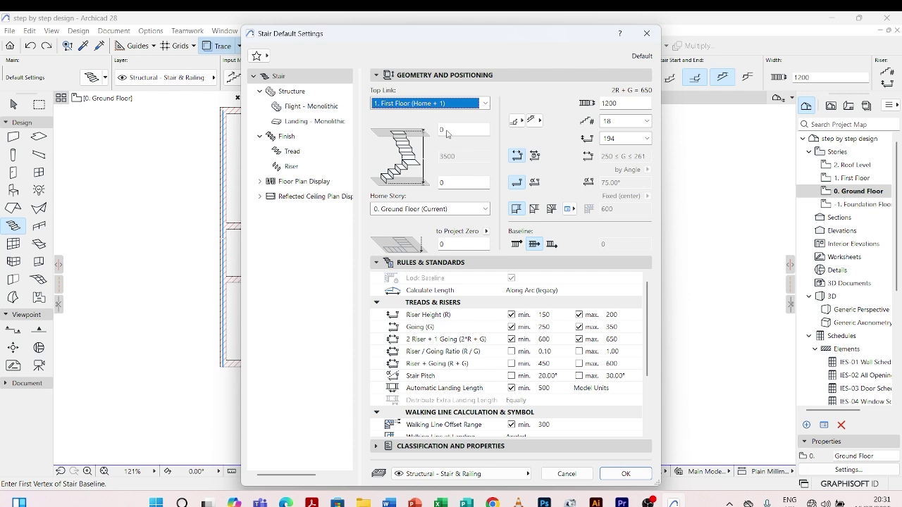
# Set the default stair to start with a riser and end with a tread
pyautogui.click(520, 125)
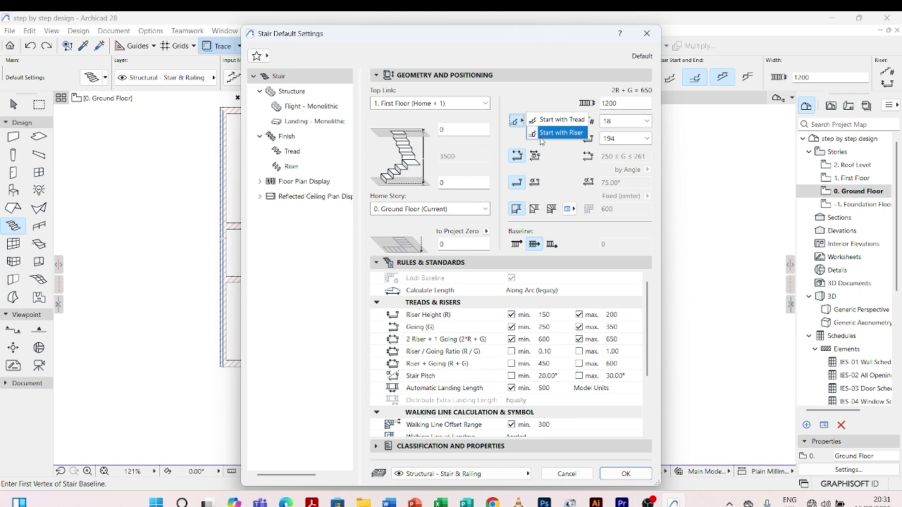
pyautogui.click(540, 137)
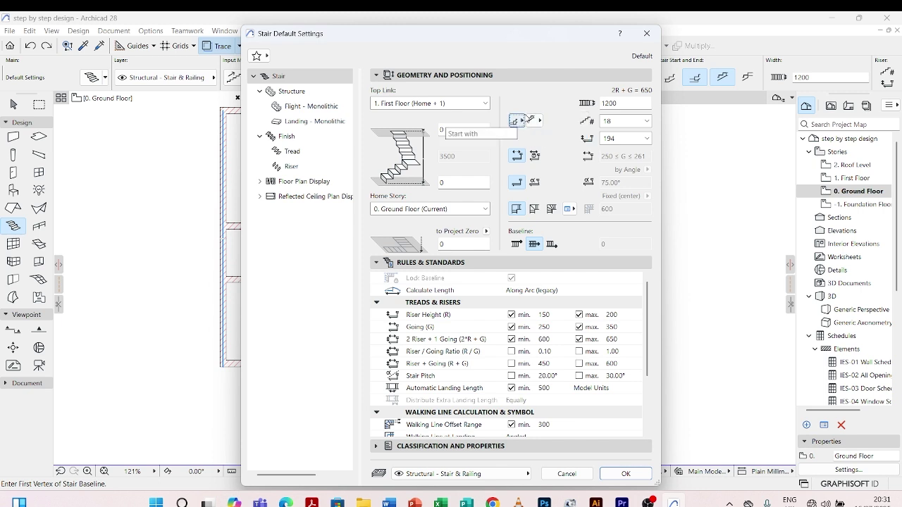
pyautogui.click(540, 121)
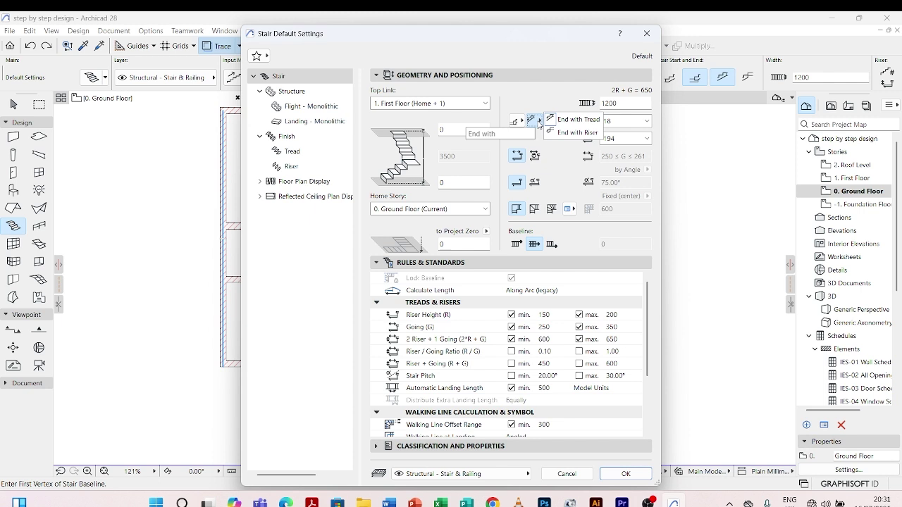
pyautogui.click(535, 122)
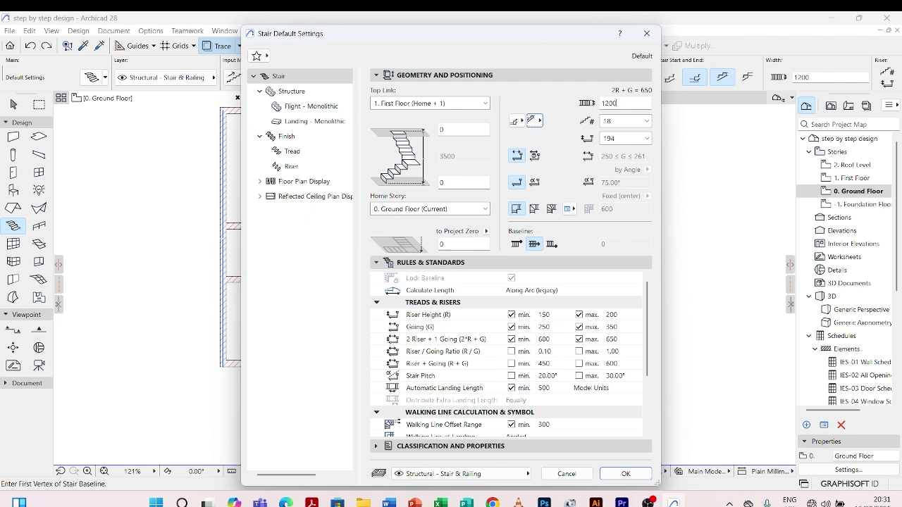
# Set the default stair width to 1200 and try a fixed going depth of 300
pyautogui.doubleClick(607, 103)
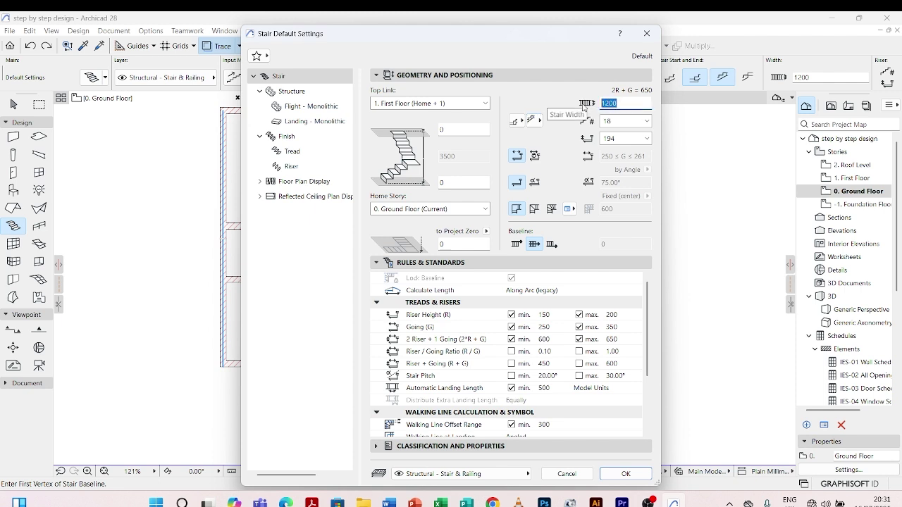
pyautogui.write('1200')
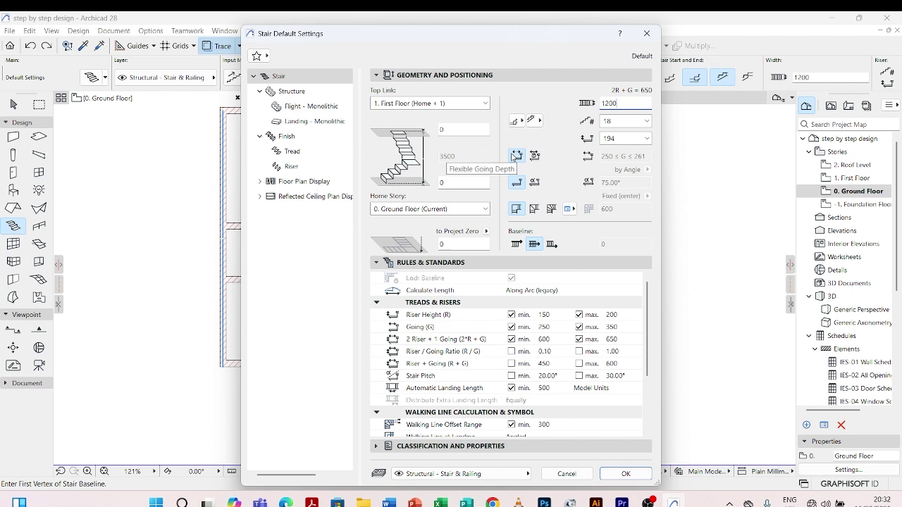
pyautogui.click(535, 156)
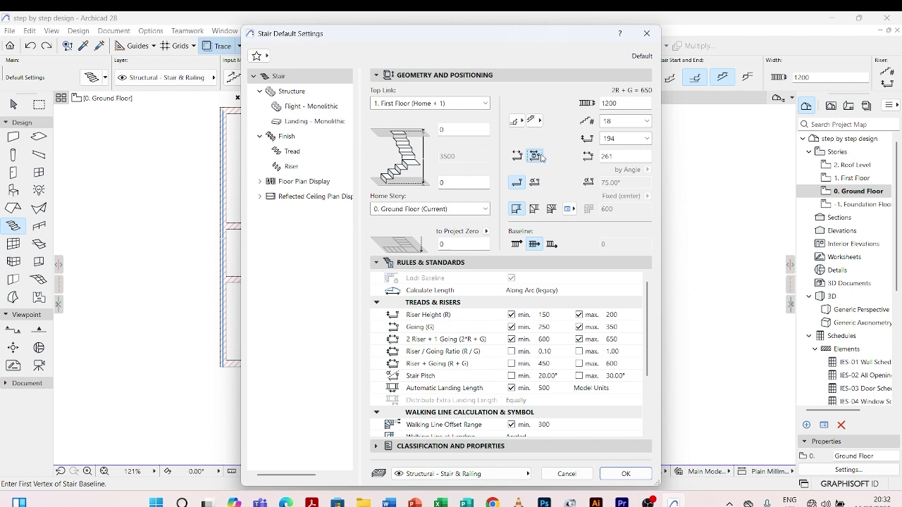
pyautogui.doubleClick(614, 155)
pyautogui.write('300')
pyautogui.hotkey('ctrl', 'z')
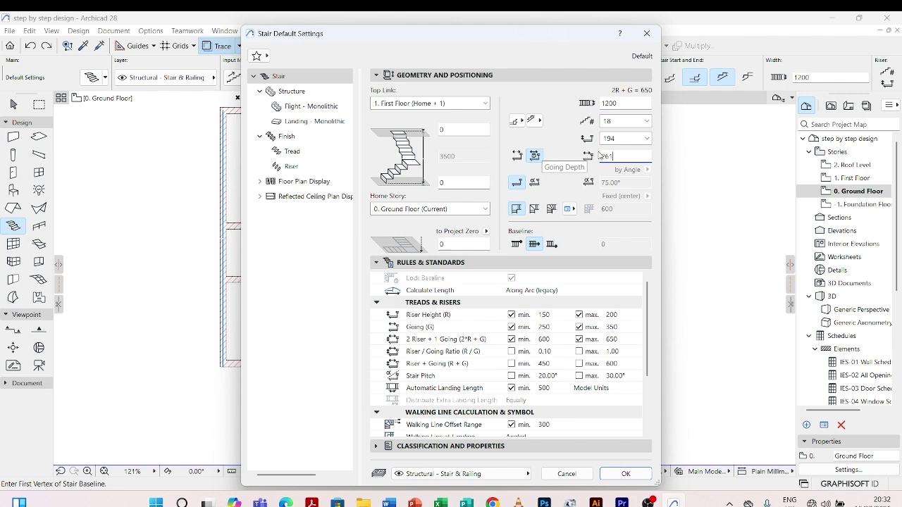
# Set the default stair's riser height to 175
pyautogui.click(647, 139)
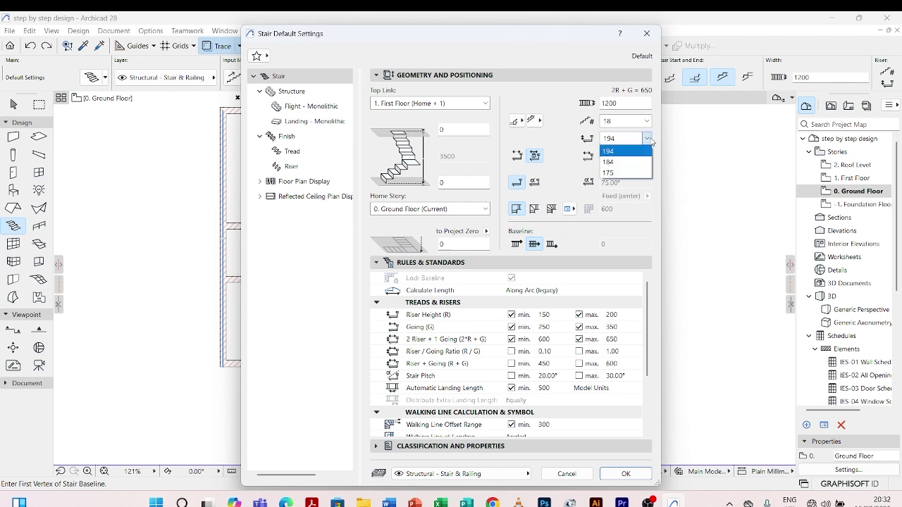
pyautogui.click(622, 174)
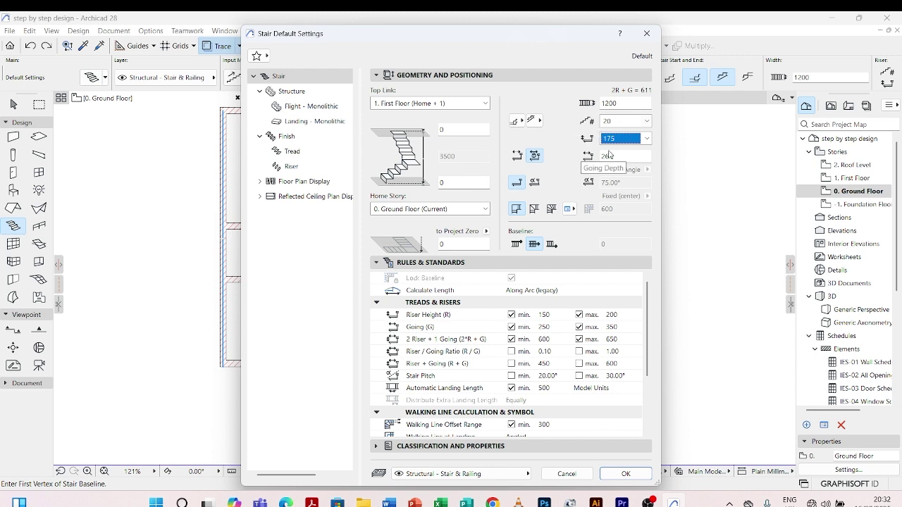
pyautogui.click(648, 138)
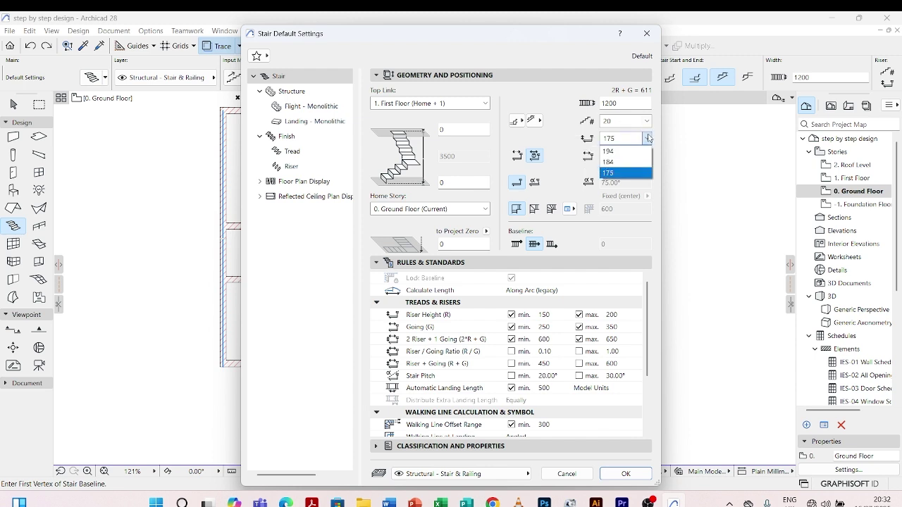
pyautogui.click(648, 138)
pyautogui.click(648, 140)
# Return the going depth to flexible, and try slanted risers before restoring straight ones
pyautogui.click(515, 157)
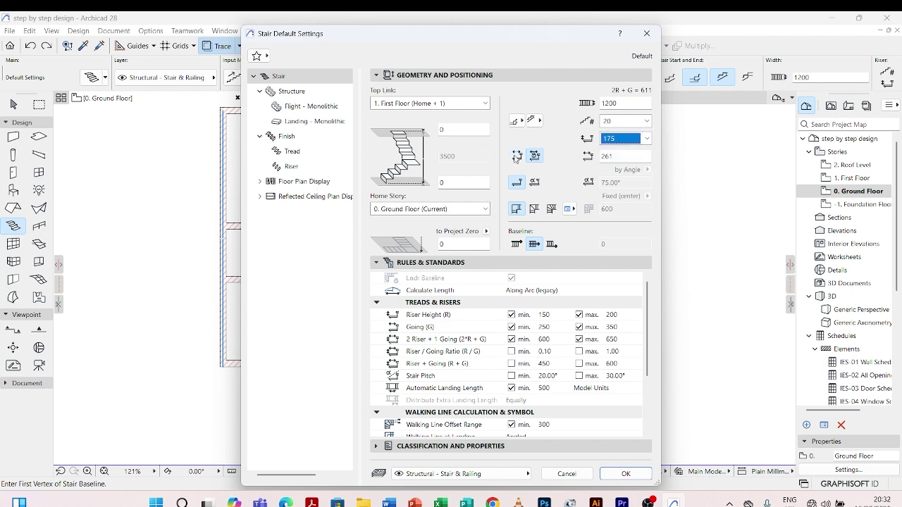
pyautogui.click(516, 157)
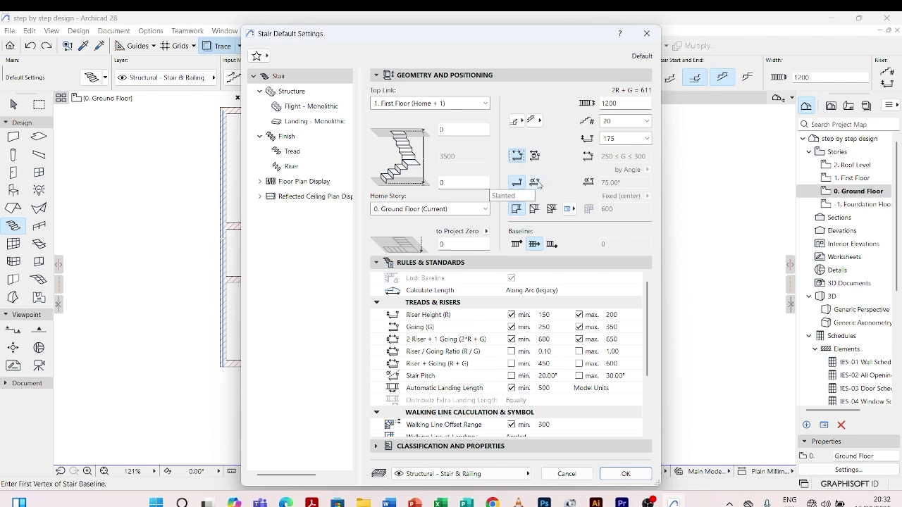
pyautogui.click(536, 182)
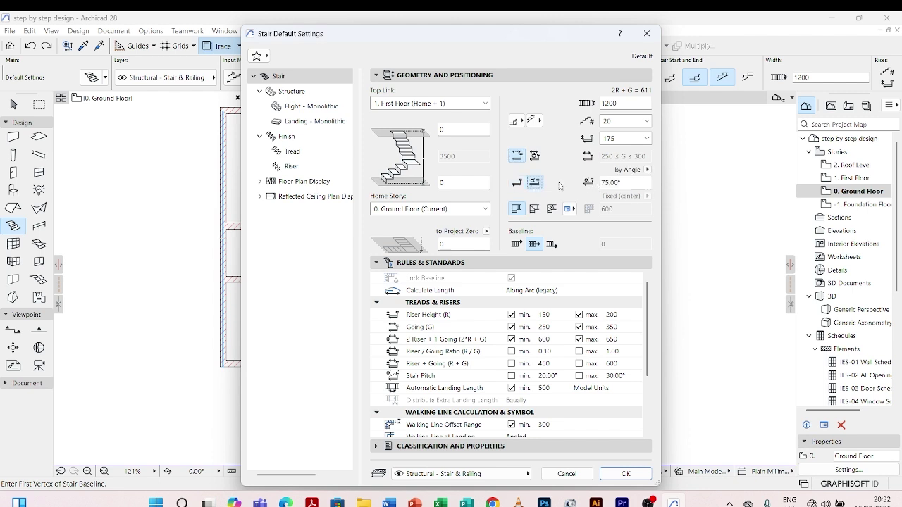
pyautogui.click(516, 182)
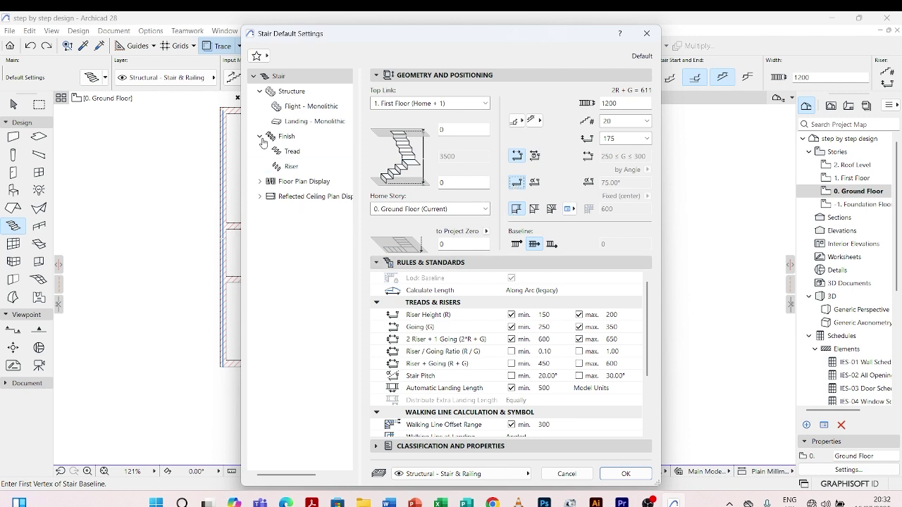
# Set the monolithic flight structure's thickness to 175 and its building material to Concrete - Structural
pyautogui.click(291, 92)
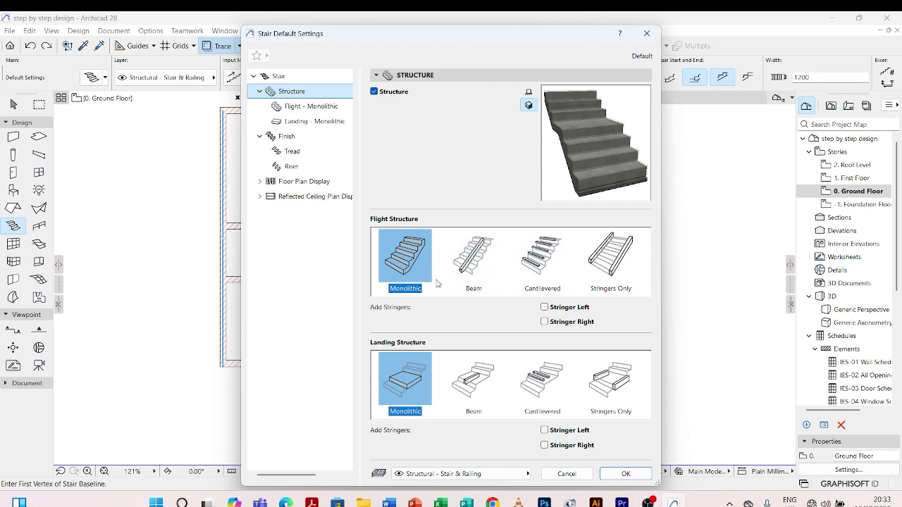
pyautogui.click(404, 263)
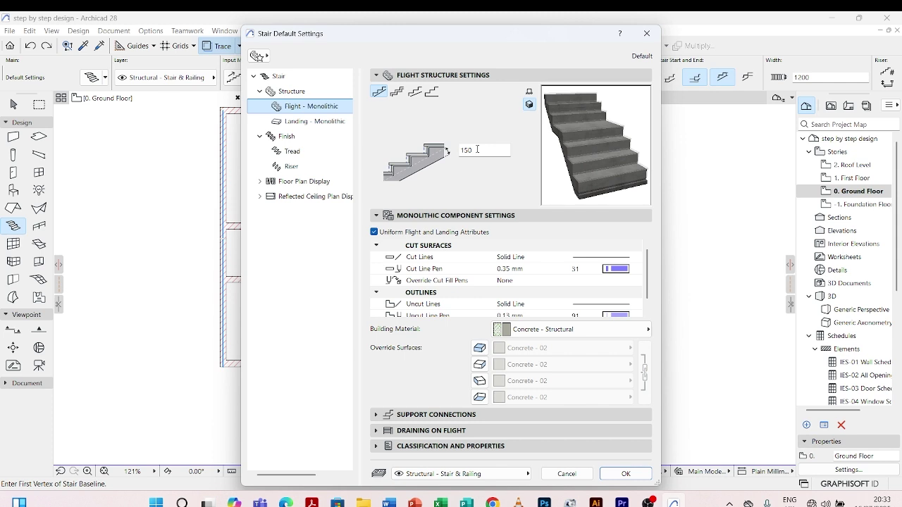
pyautogui.click(477, 149)
pyautogui.write('1')
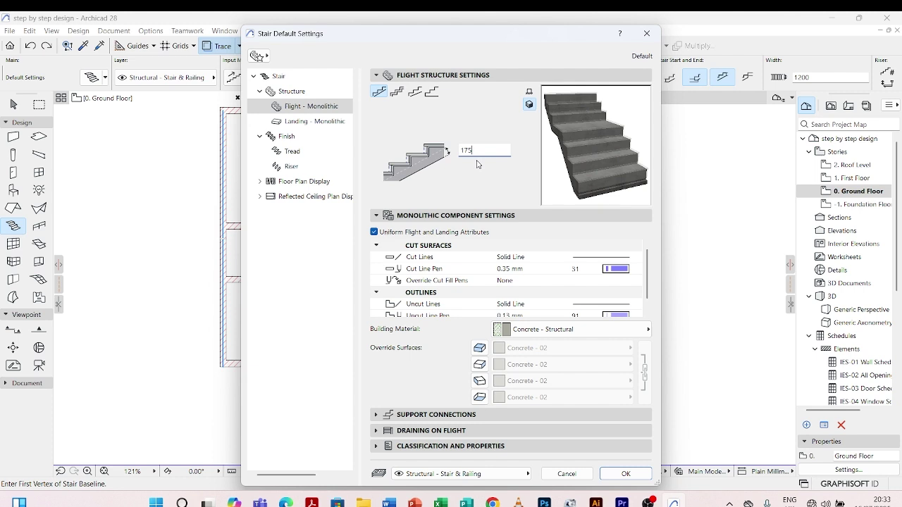
pyautogui.click(645, 330)
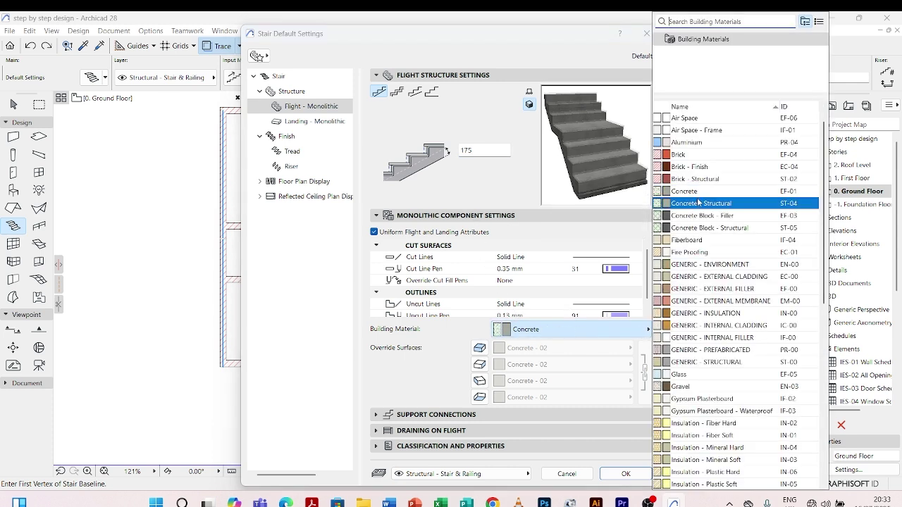
pyautogui.moveTo(683, 206)
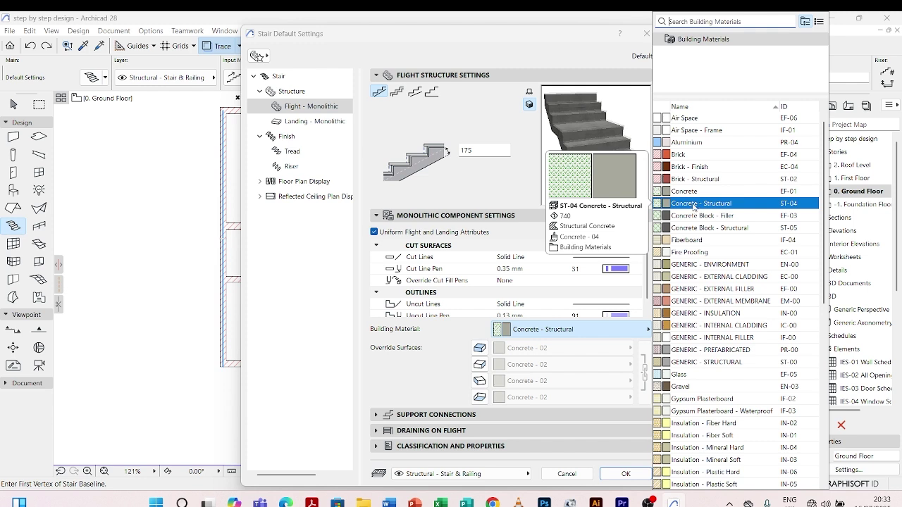
pyautogui.click(712, 205)
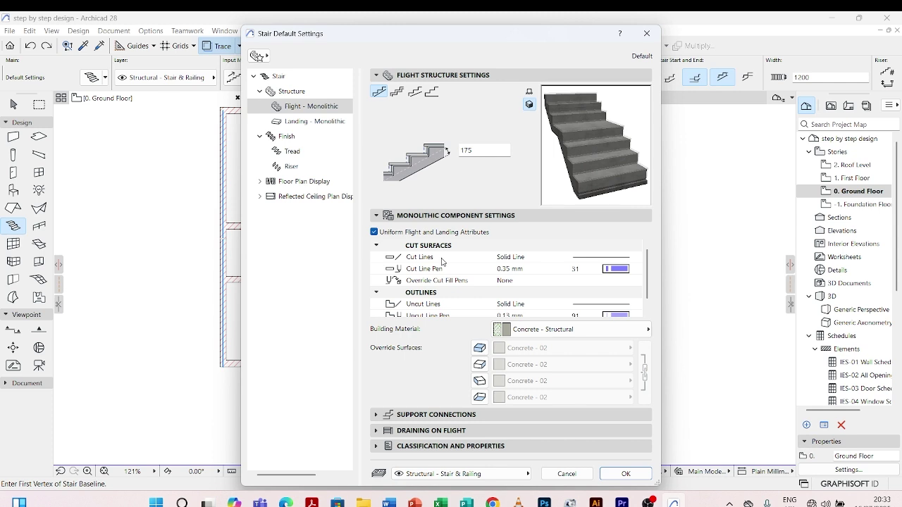
pyautogui.scroll(-1, 563, 284)
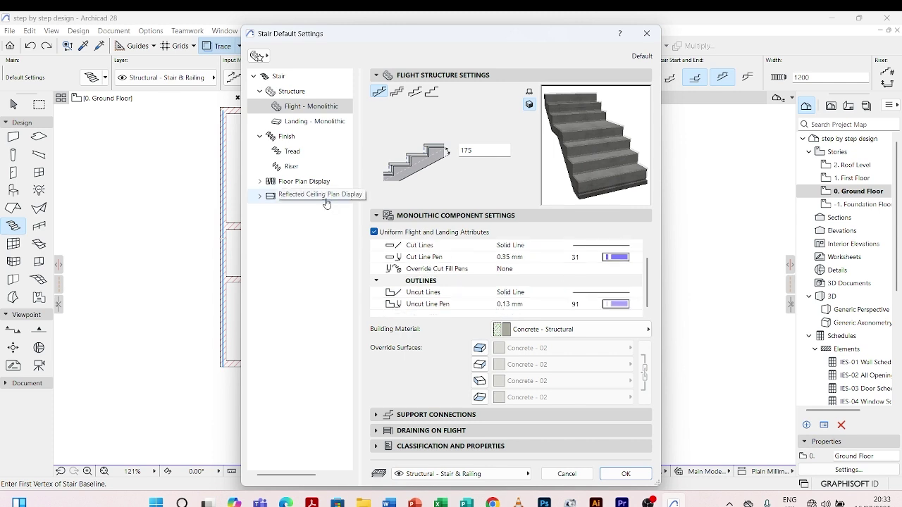
# Review the default stair's landing, finish, tread and riser settings, and close the settings without applying them
pyautogui.click(296, 124)
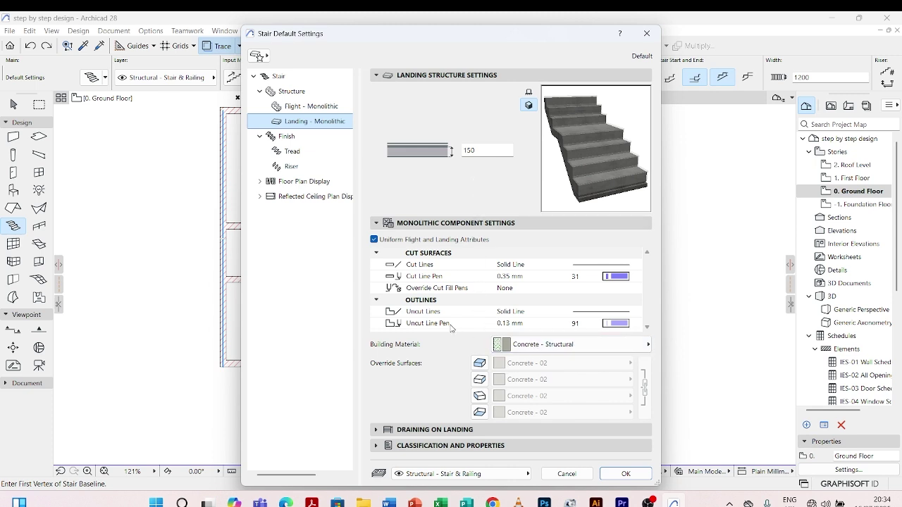
pyautogui.click(296, 136)
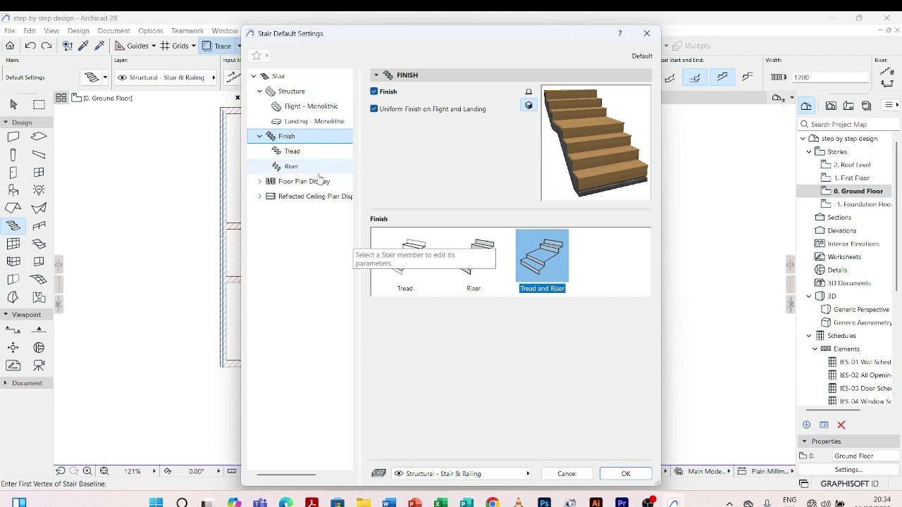
pyautogui.click(289, 152)
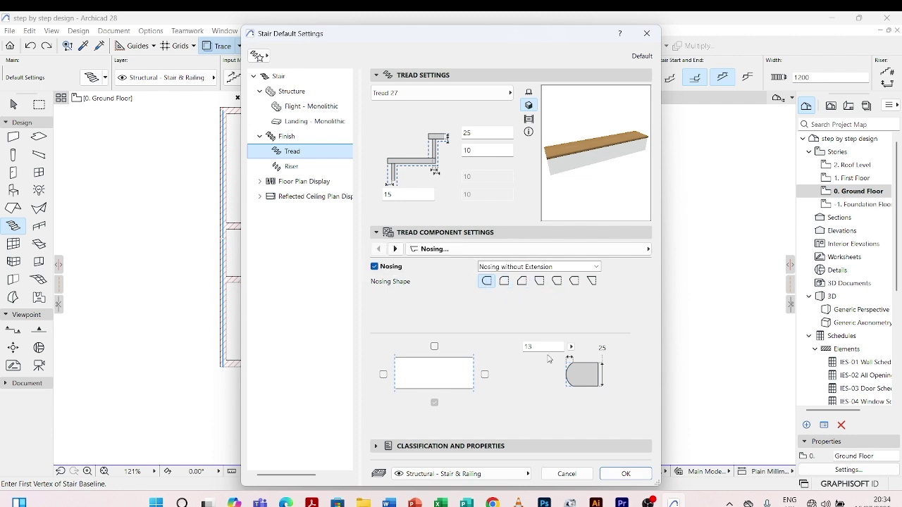
pyautogui.click(291, 166)
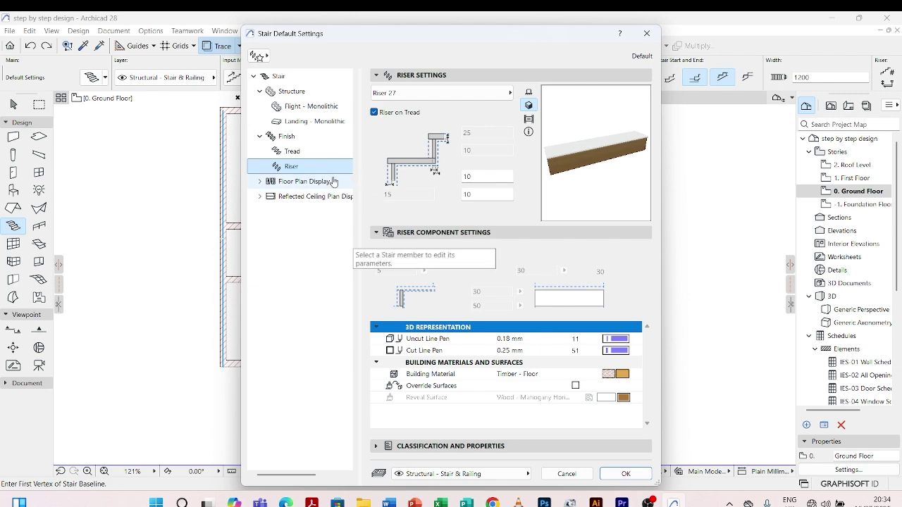
pyautogui.click(646, 33)
# Examine the Stair tool's placement methods, baseline positions, and its riser, going, turning and structure options
pyautogui.scroll(-2, 418, 77)
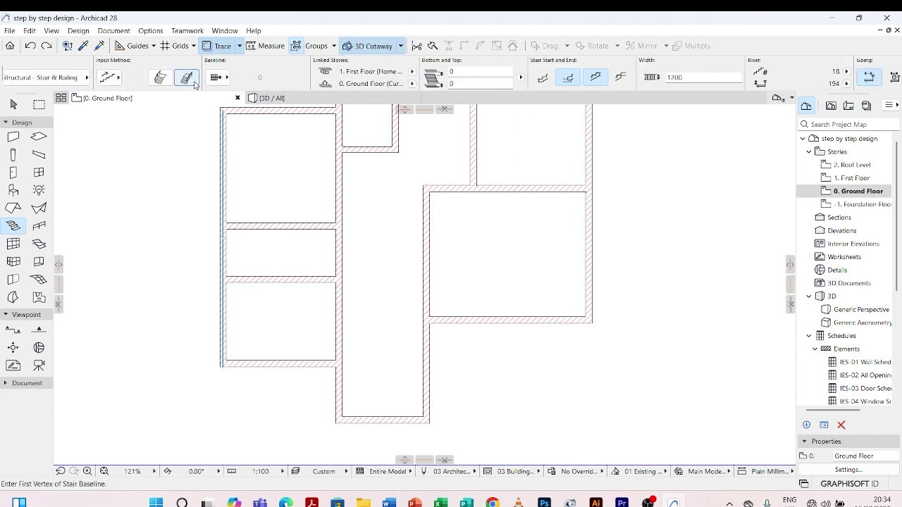
pyautogui.scroll(2, 197, 81)
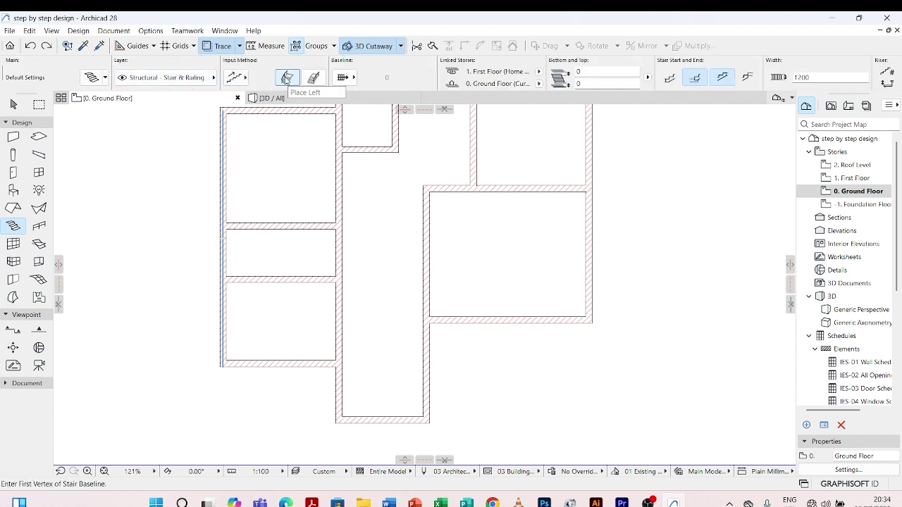
pyautogui.click(317, 78)
pyautogui.click(289, 79)
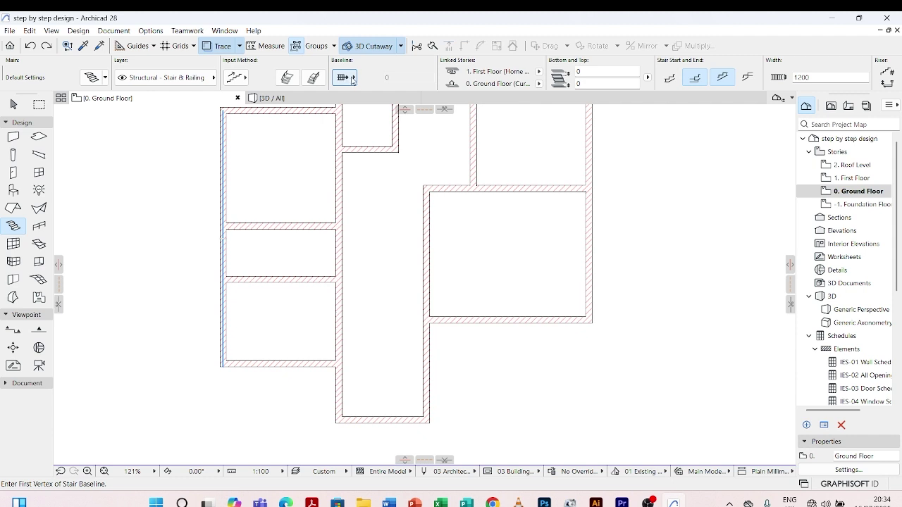
pyautogui.click(352, 79)
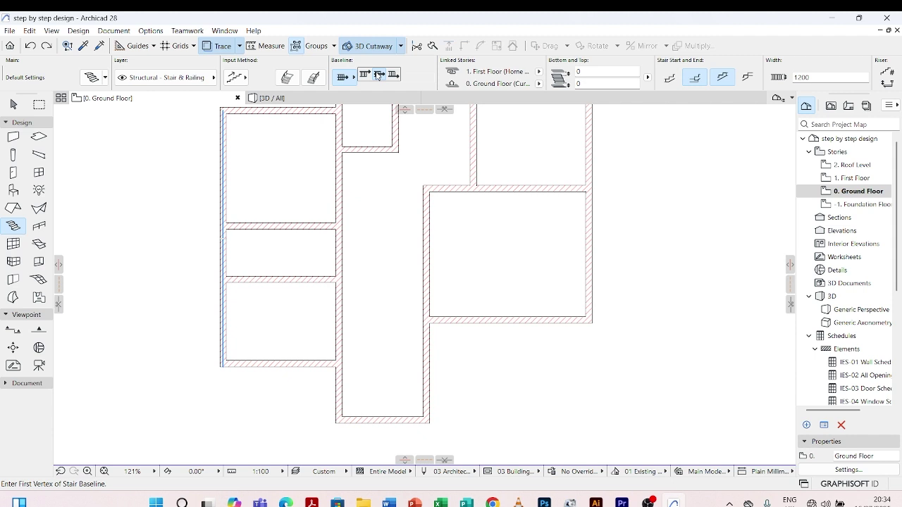
pyautogui.click(378, 76)
pyautogui.click(393, 75)
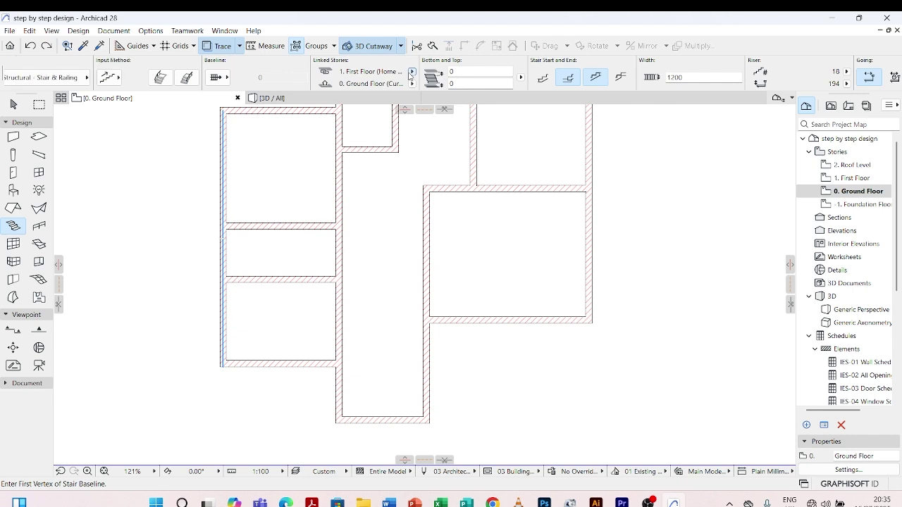
pyautogui.scroll(-3, 410, 76)
pyautogui.scroll(-2, 618, 77)
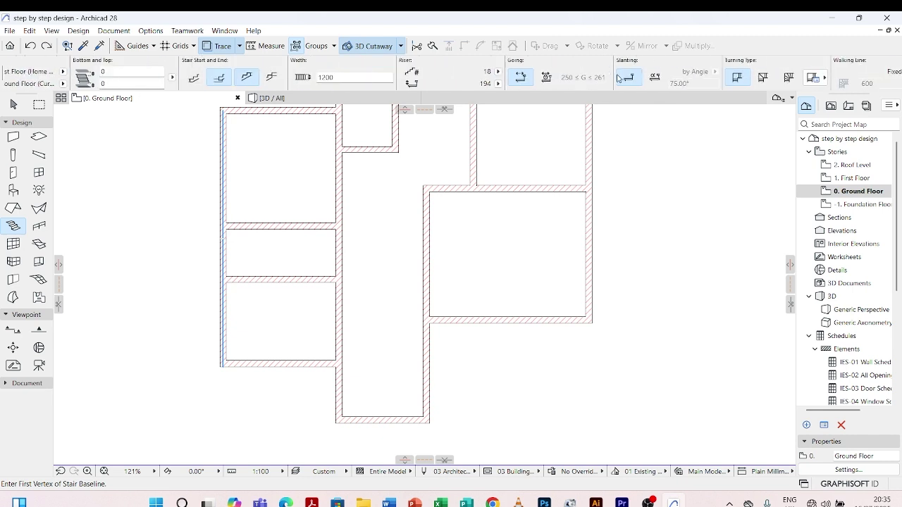
pyautogui.scroll(-4, 617, 78)
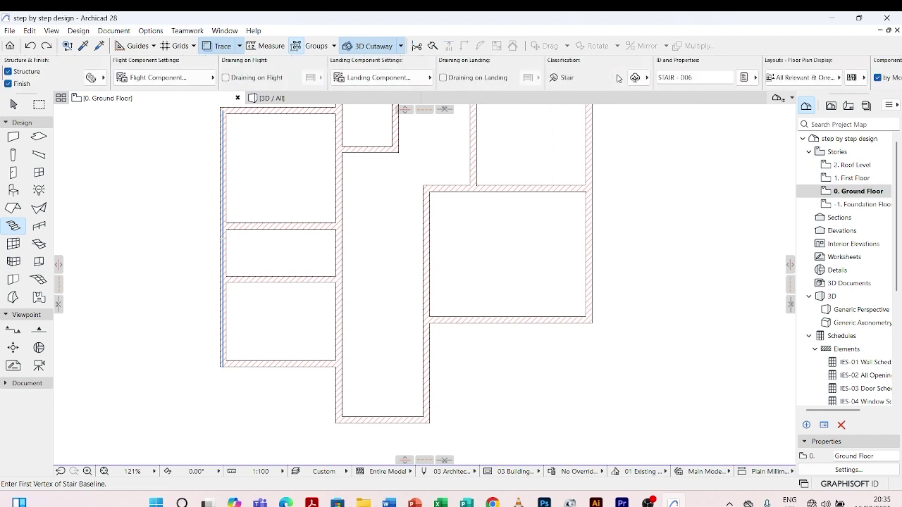
pyautogui.scroll(5, 617, 77)
# Start the stair in the central wing beside its right wall, running the first flight straight toward the wing's lower end wall
pyautogui.scroll(2, 417, 172)
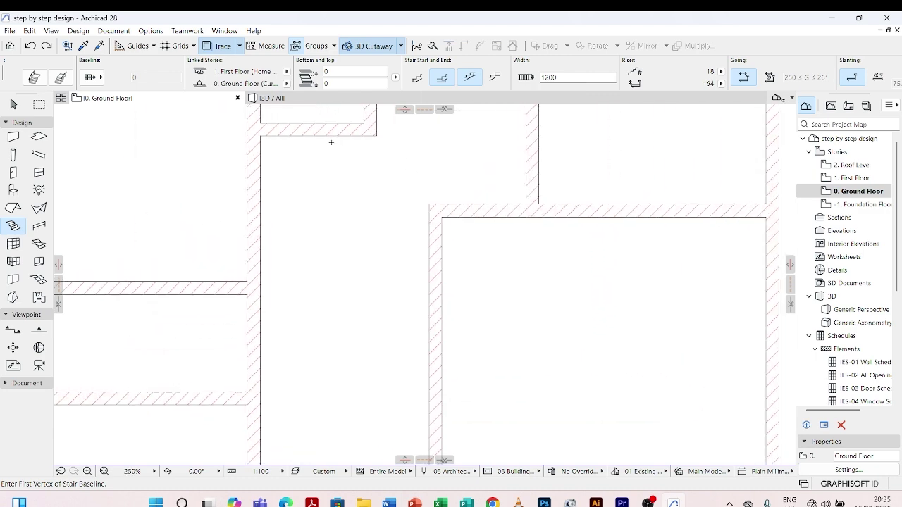
pyautogui.scroll(-3, 415, 239)
pyautogui.scroll(5, 401, 350)
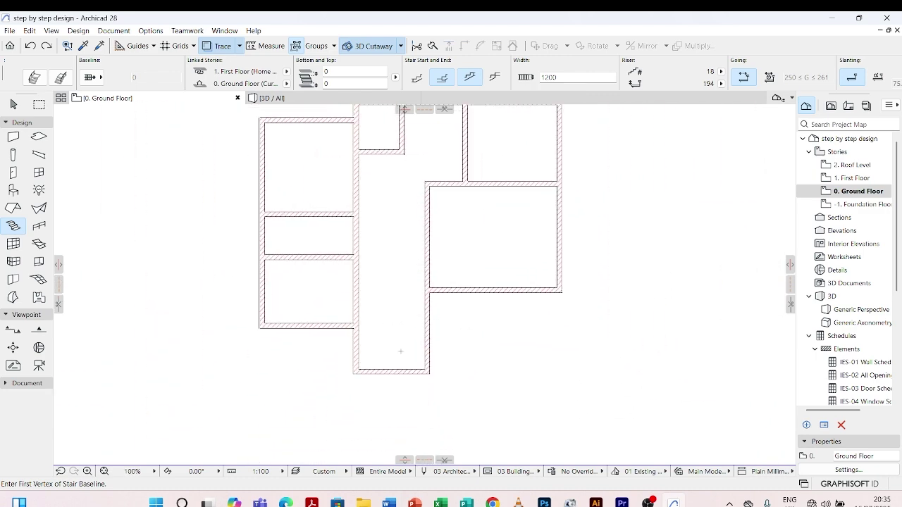
pyautogui.scroll(-3, 410, 242)
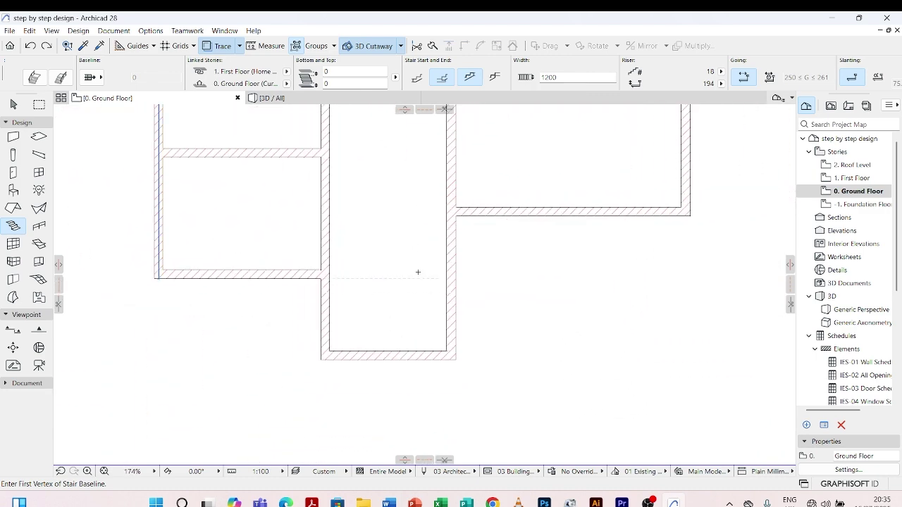
pyautogui.scroll(2, 419, 339)
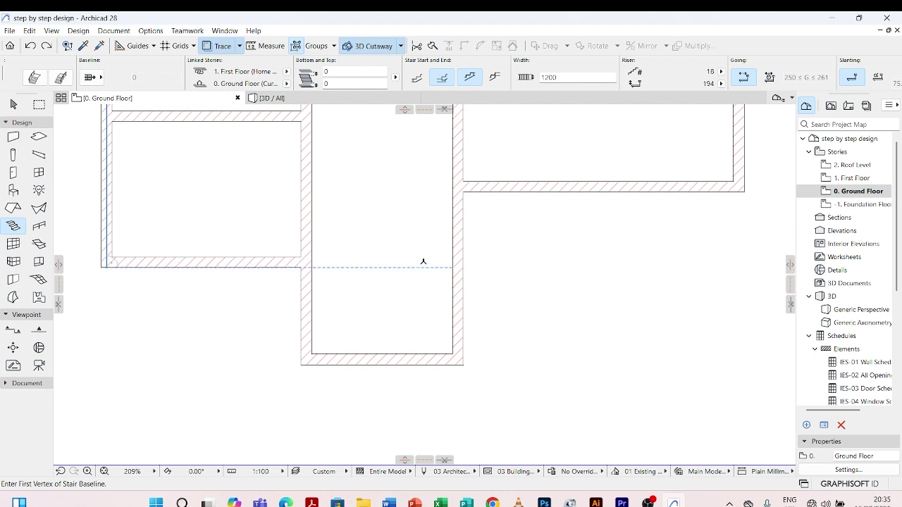
pyautogui.click(421, 198)
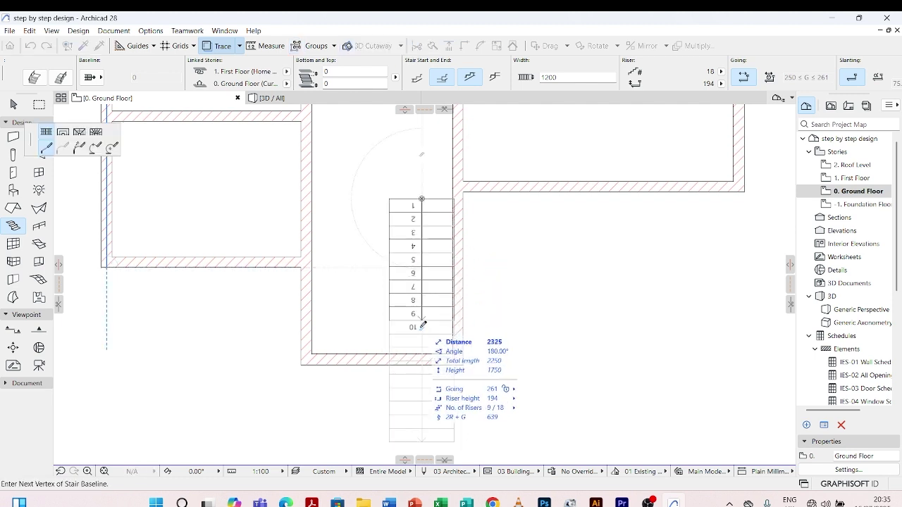
pyautogui.scroll(3, 423, 317)
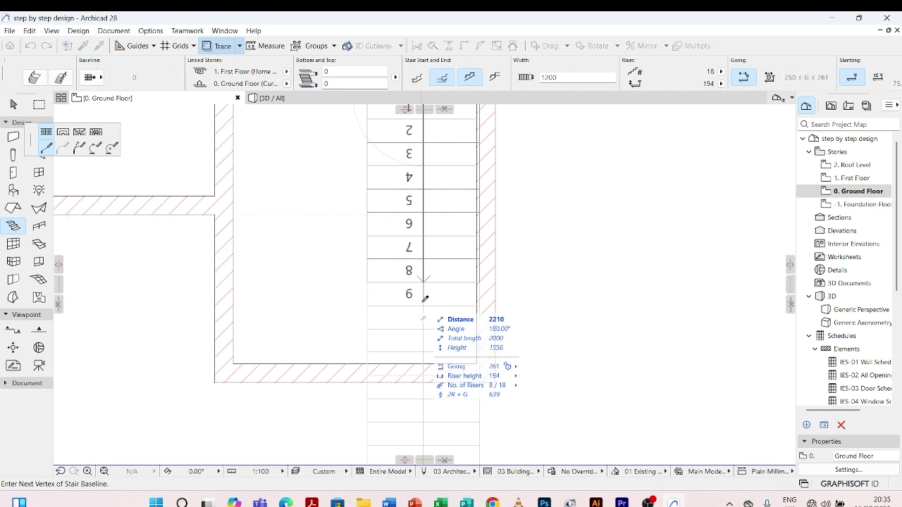
# End the first stair flight short of the stairwell's lower wall and add a landing segment across to the left side
pyautogui.click(423, 305)
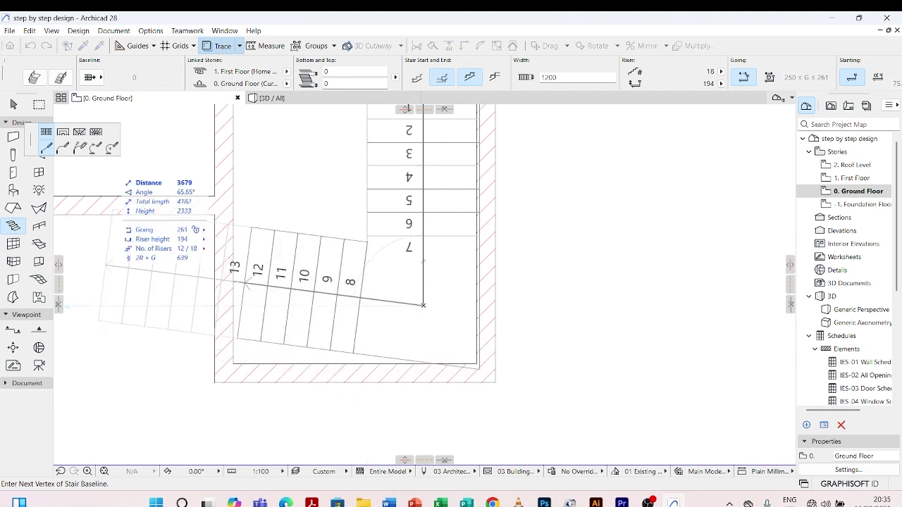
pyautogui.click(64, 132)
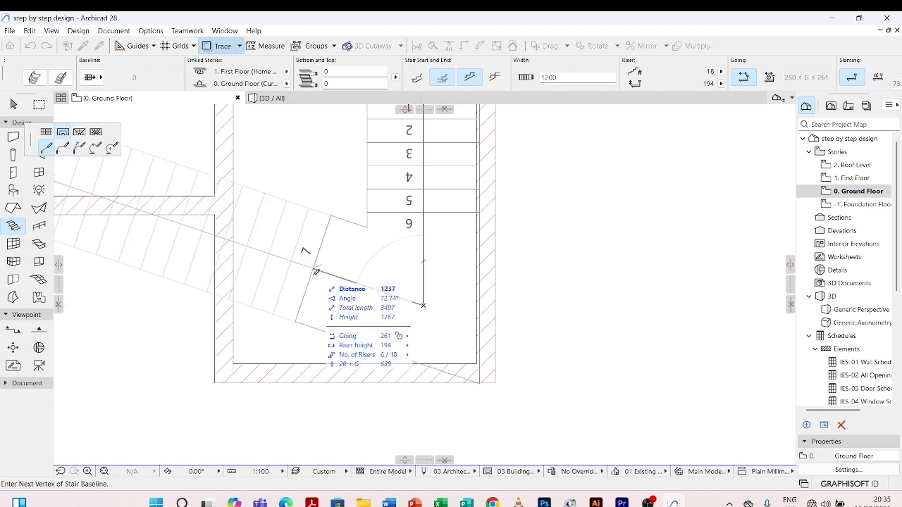
pyautogui.click(281, 305)
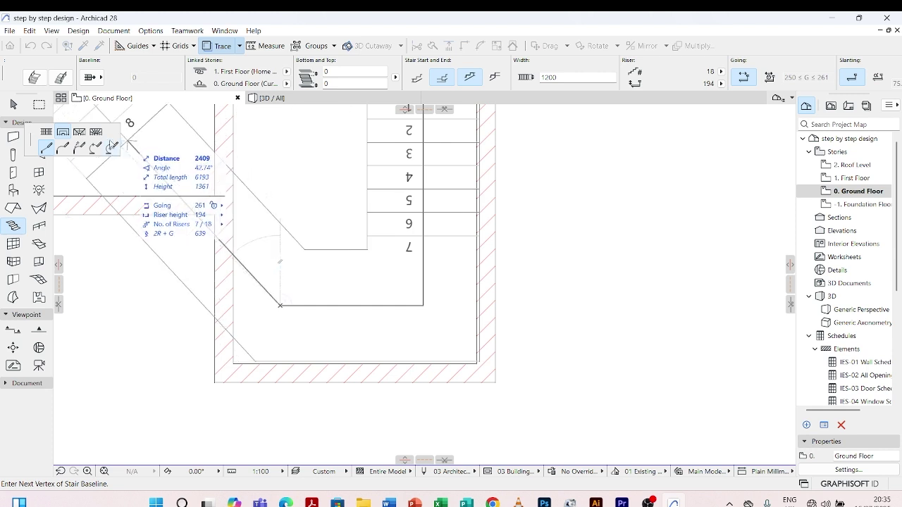
# Add the second flight parallel to the first, running back up the plan to riser 18, and complete the stair
pyautogui.click(46, 132)
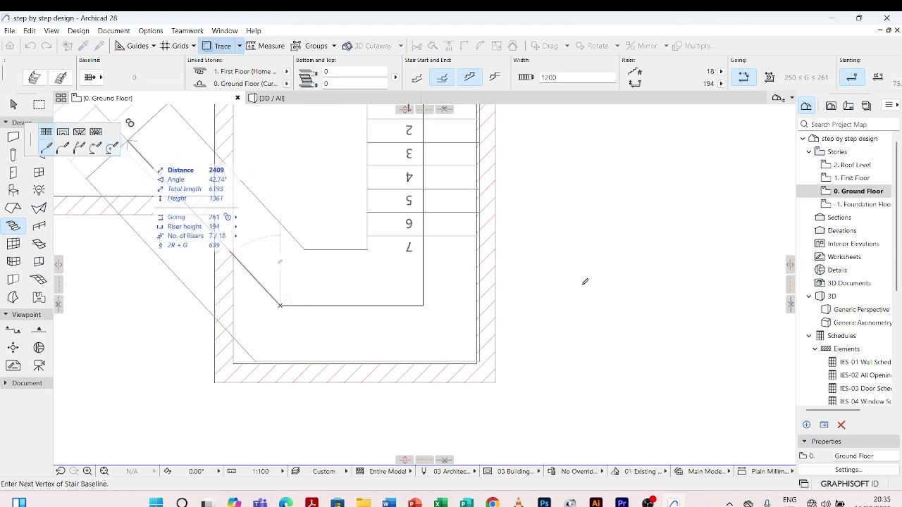
pyautogui.scroll(-3, 479, 294)
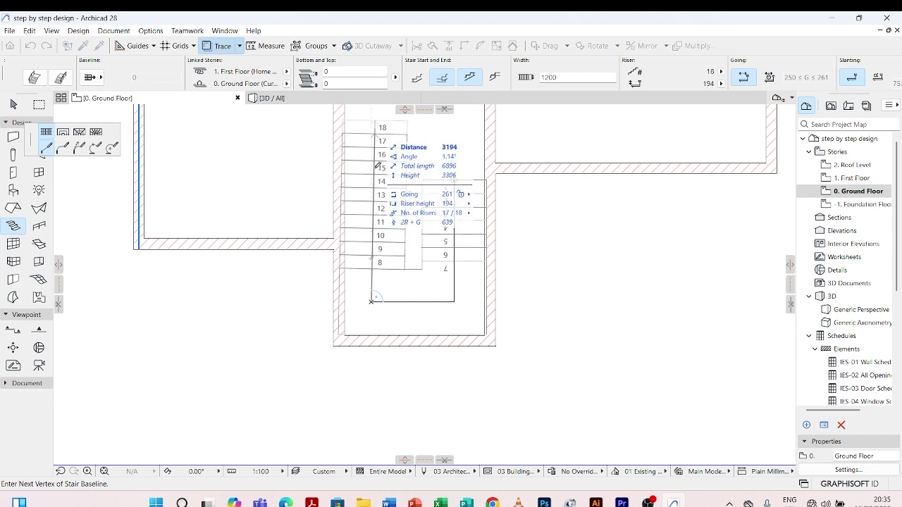
pyautogui.scroll(3, 389, 226)
pyautogui.scroll(-4, 394, 204)
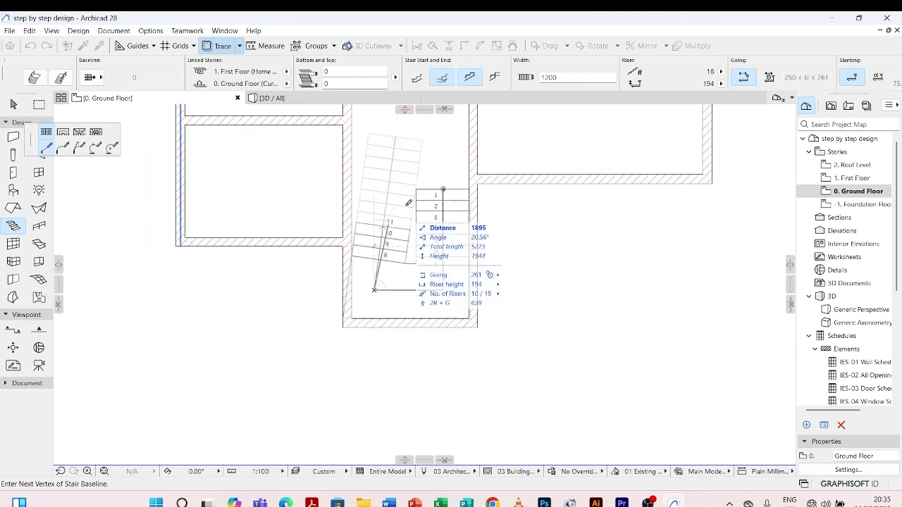
pyautogui.click(376, 144)
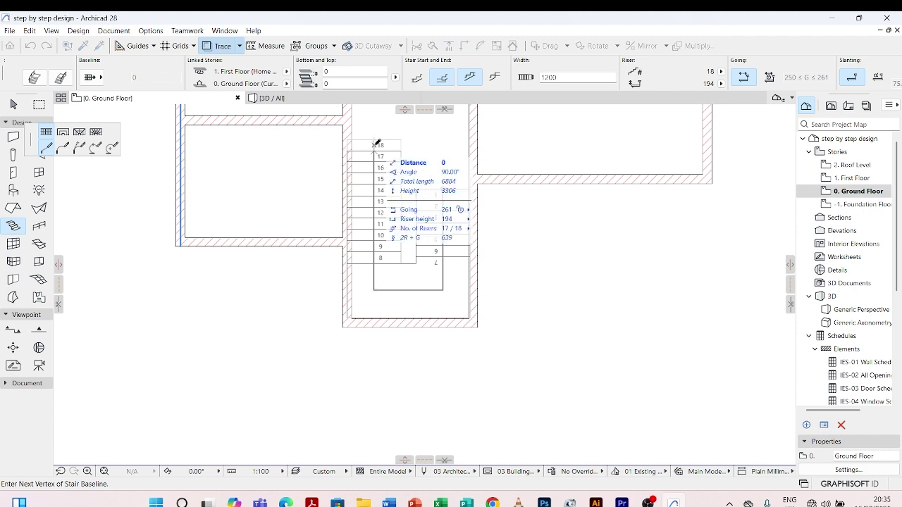
pyautogui.click(377, 144)
pyautogui.scroll(1, 377, 143)
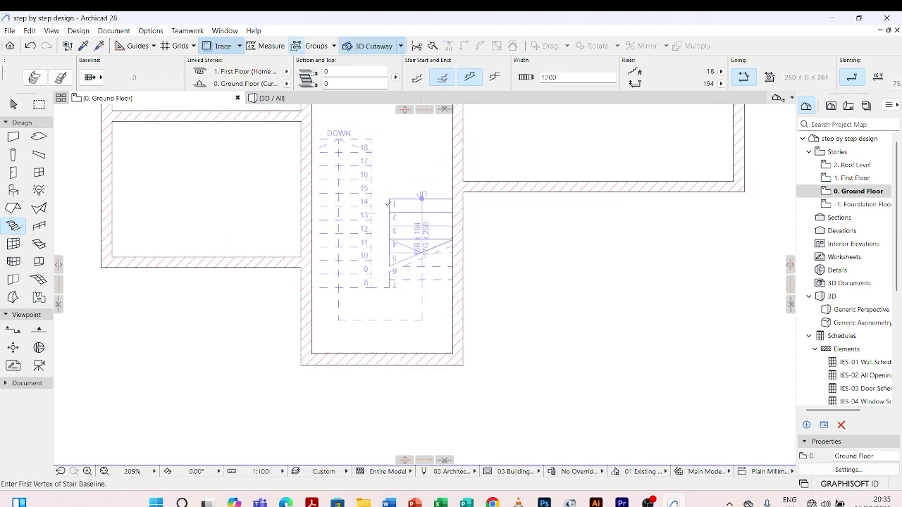
pyautogui.press('Escape')
# Offset the first flight's baseline edge about 48 mm inward, away from the right stairwell wall
pyautogui.click(398, 203)
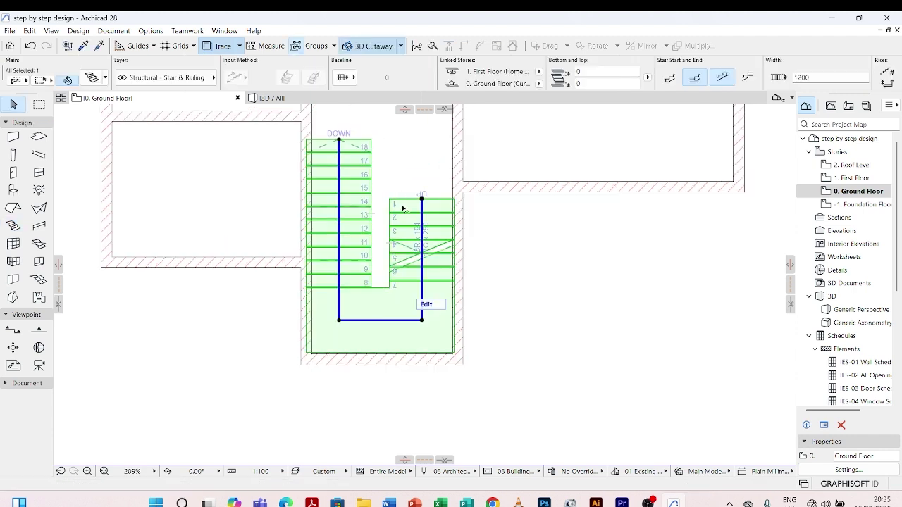
pyautogui.scroll(2, 458, 316)
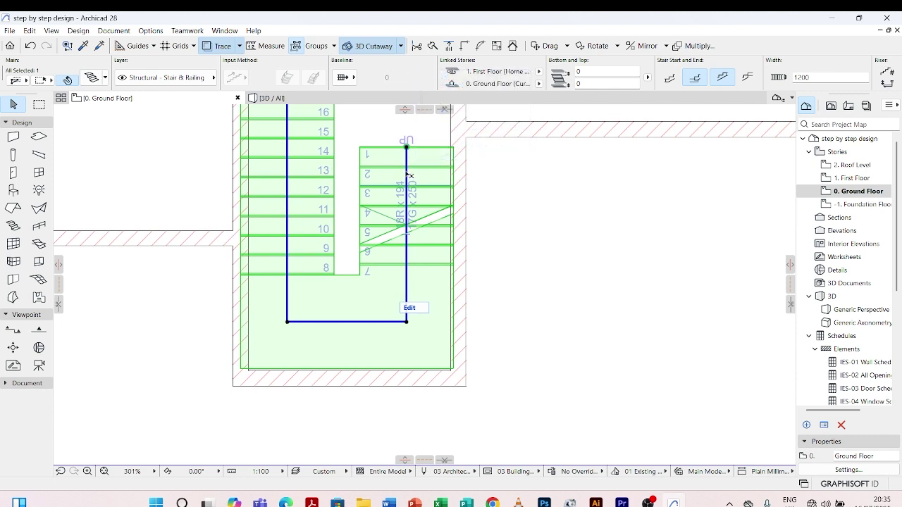
pyautogui.click(406, 173)
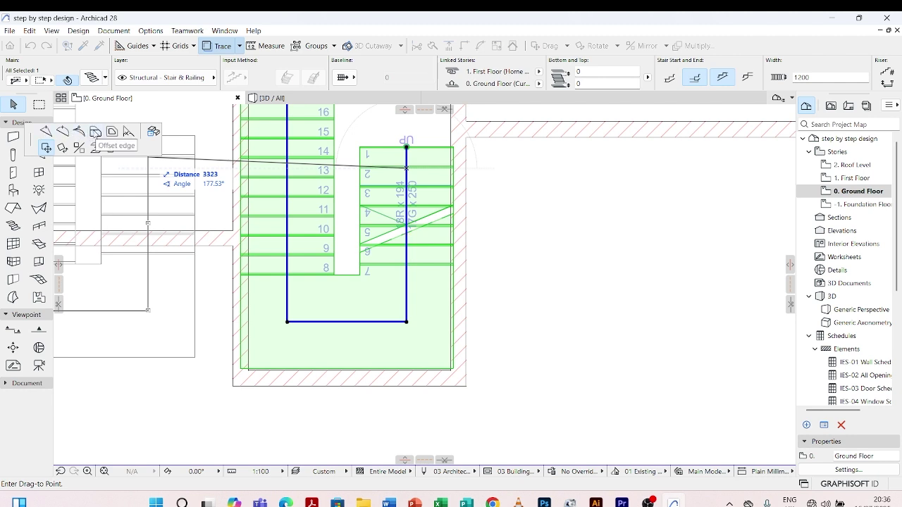
pyautogui.click(96, 132)
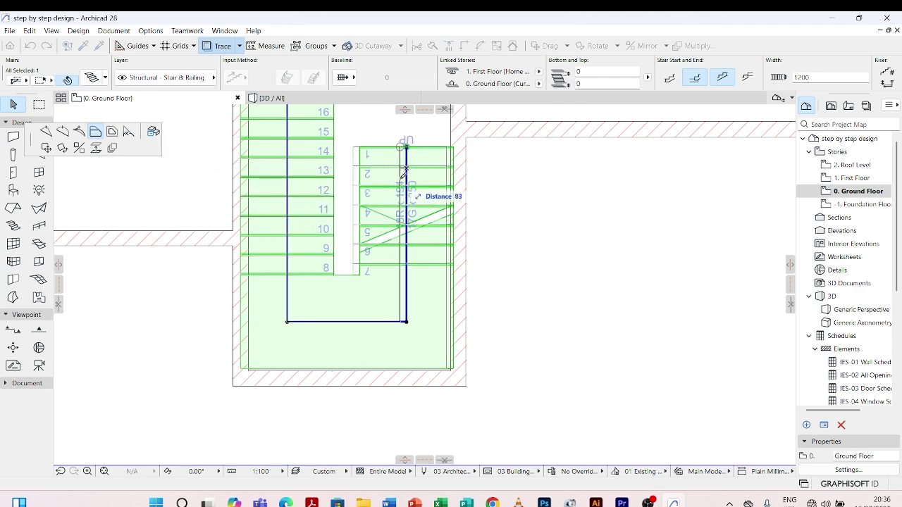
pyautogui.scroll(2, 405, 169)
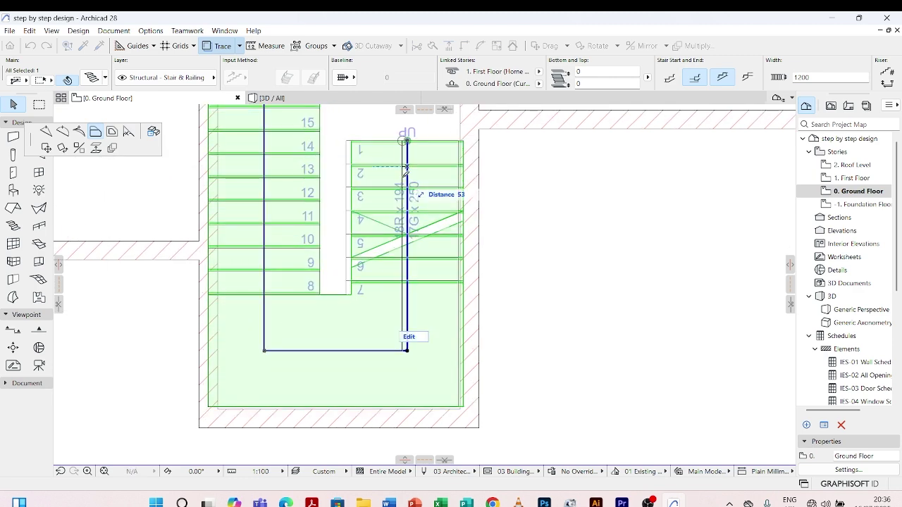
pyautogui.scroll(2, 408, 171)
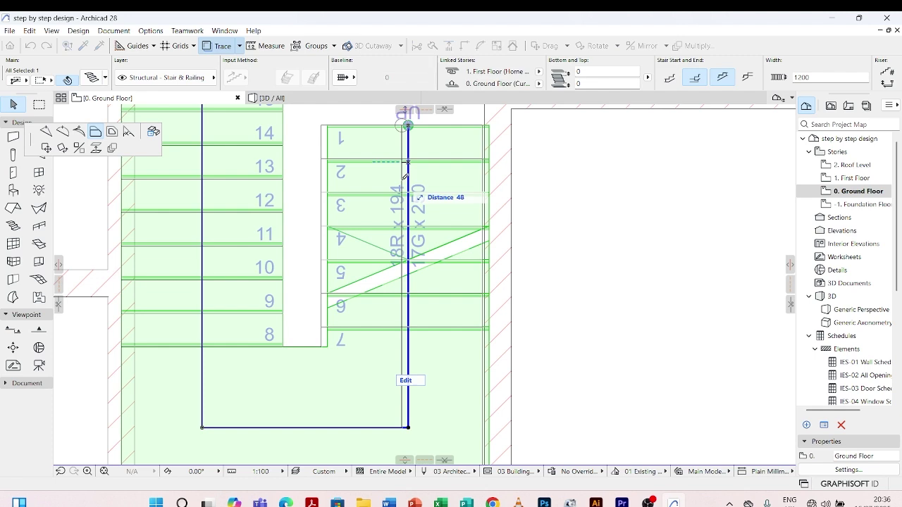
pyautogui.scroll(2, 405, 177)
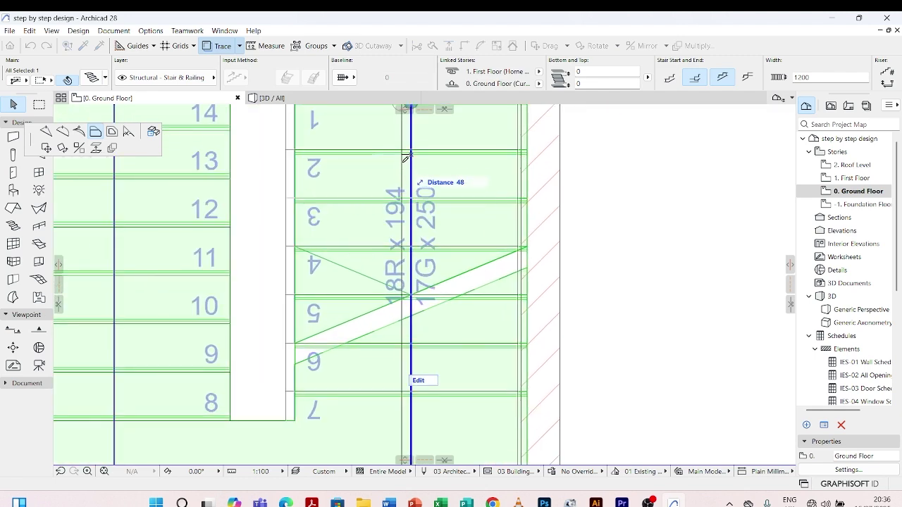
pyautogui.click(407, 152)
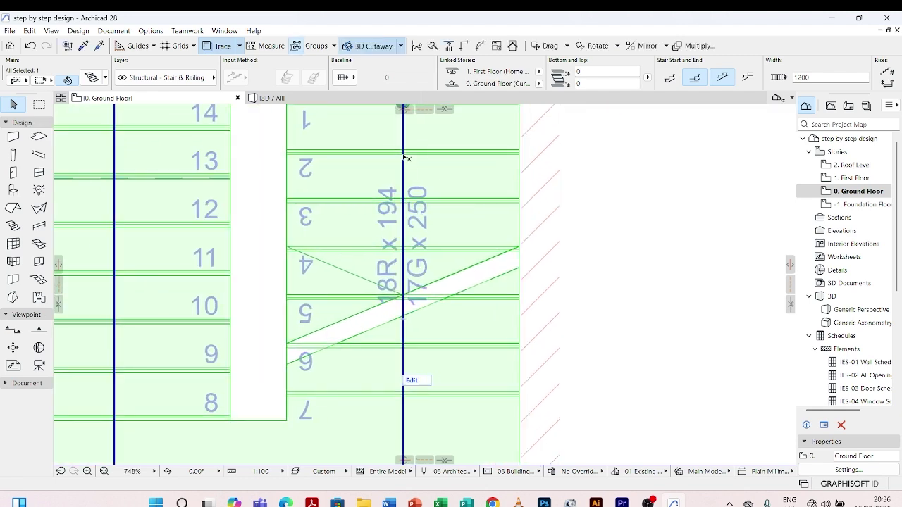
# Offset the first flight's baseline edge back about 10 mm to meet the right wall's inner face
pyautogui.scroll(-3, 407, 152)
pyautogui.scroll(5, 443, 127)
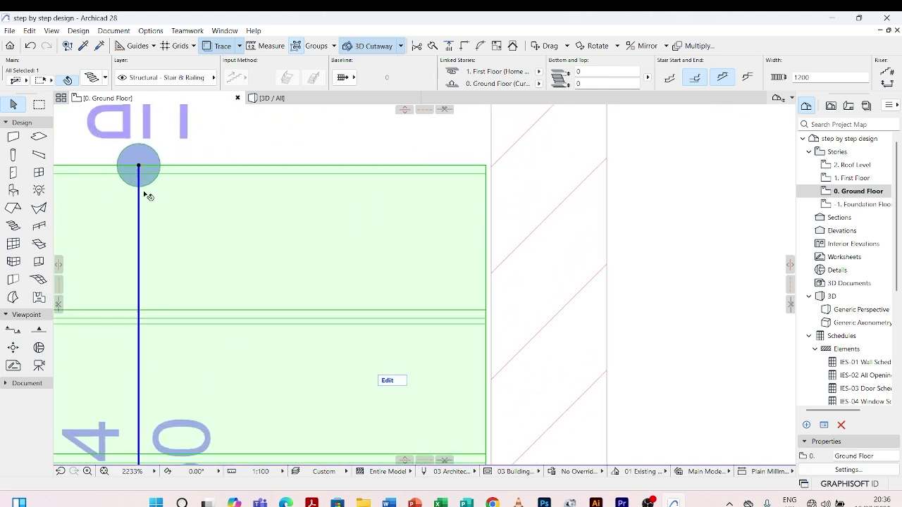
pyautogui.click(141, 201)
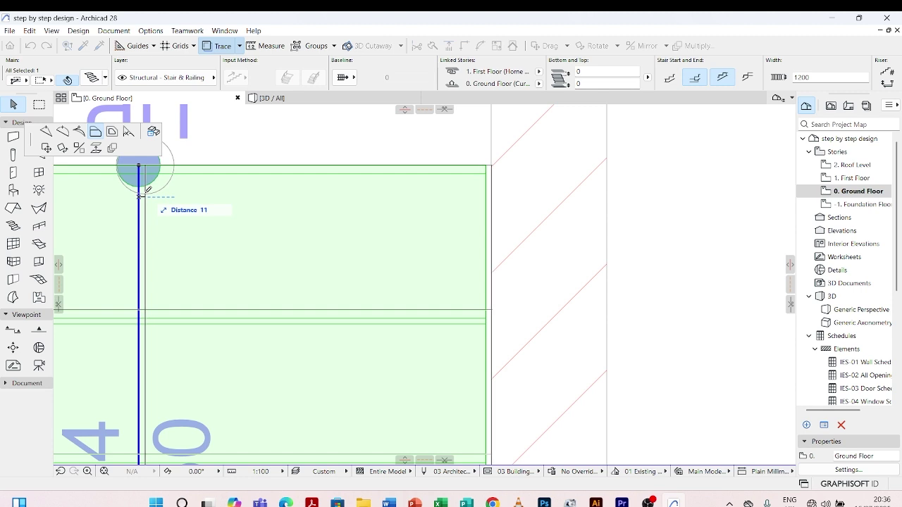
pyautogui.scroll(2, 148, 189)
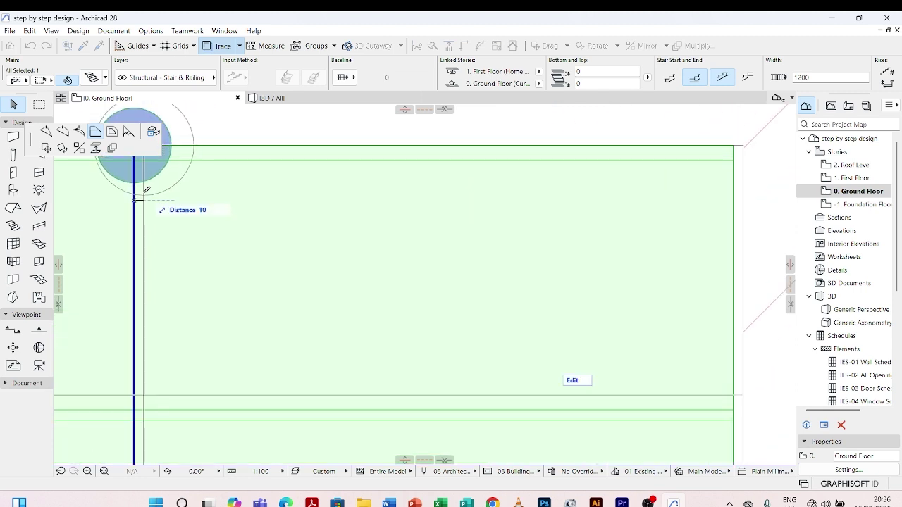
pyautogui.click(146, 190)
pyautogui.scroll(3, 310, 169)
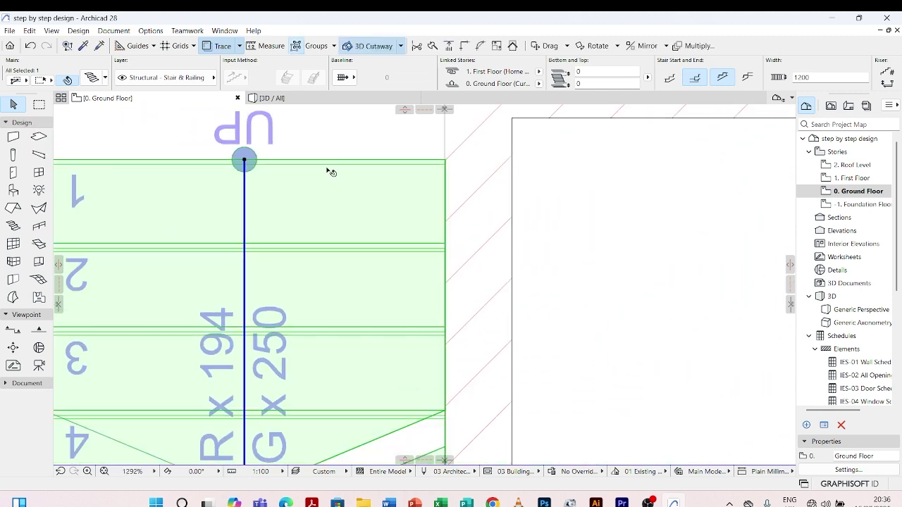
pyautogui.scroll(4, 457, 165)
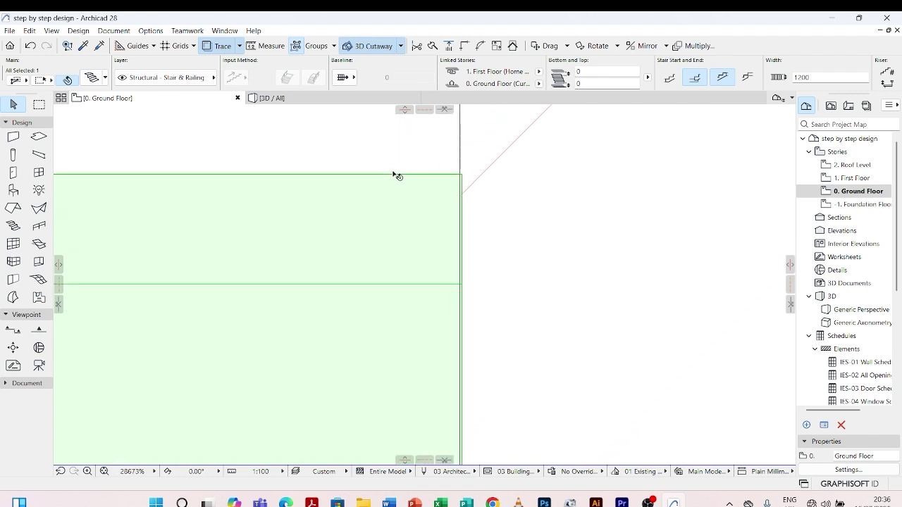
pyautogui.scroll(3, 394, 175)
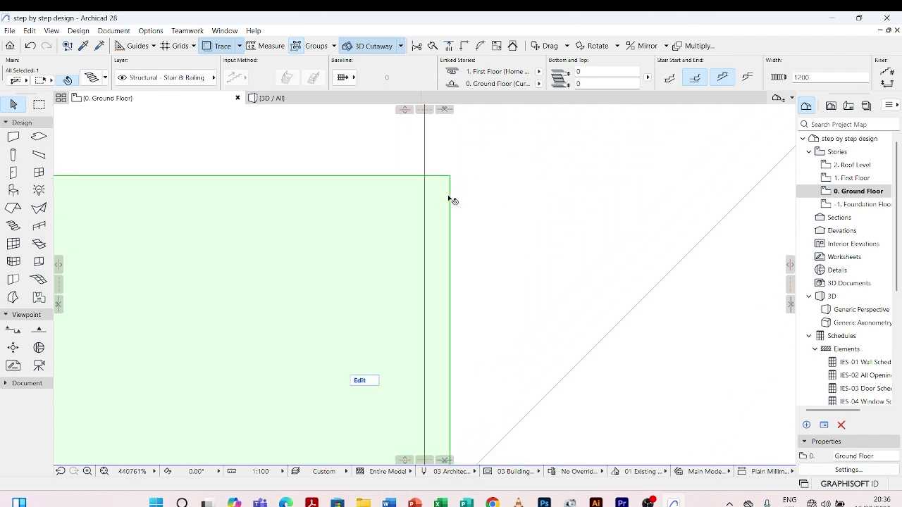
pyautogui.click(450, 191)
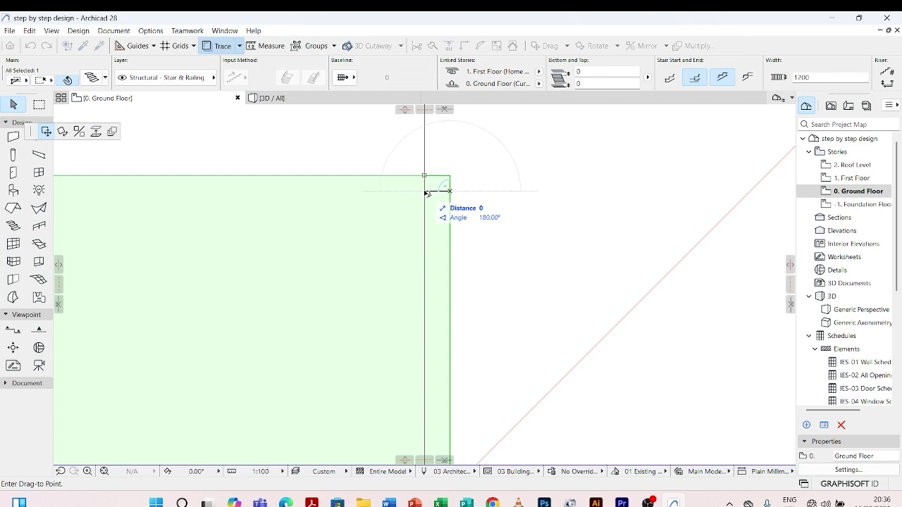
pyautogui.press('Escape')
pyautogui.scroll(6, 541, 162)
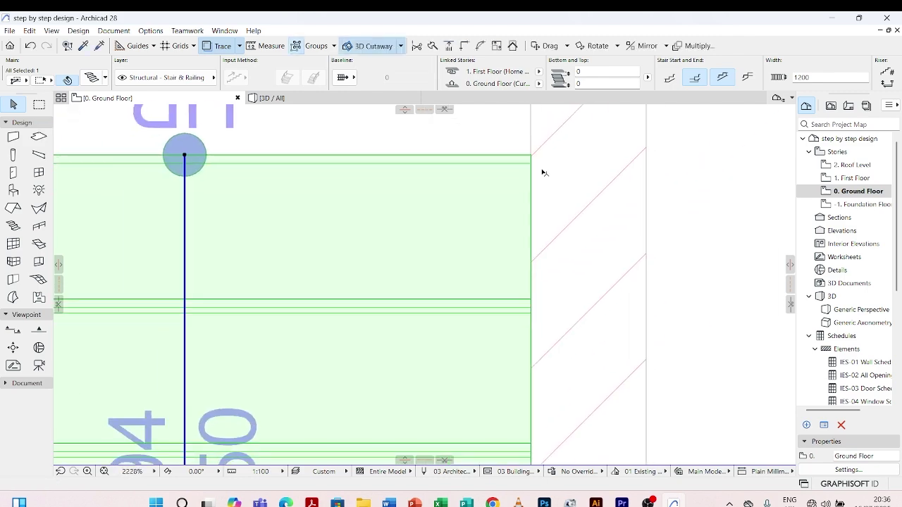
# Offset the second flight's baseline edge about 98 mm inward, clearing the left stairwell wall
pyautogui.scroll(-6, 542, 172)
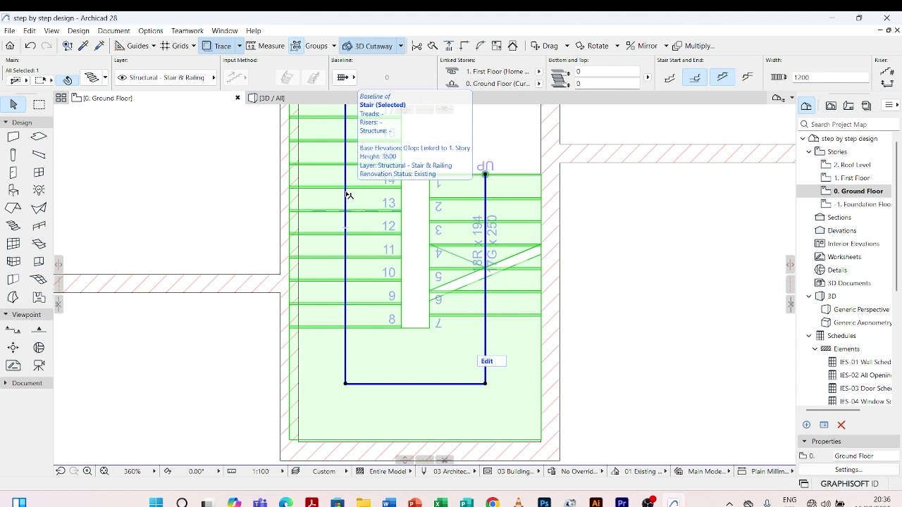
pyautogui.click(345, 192)
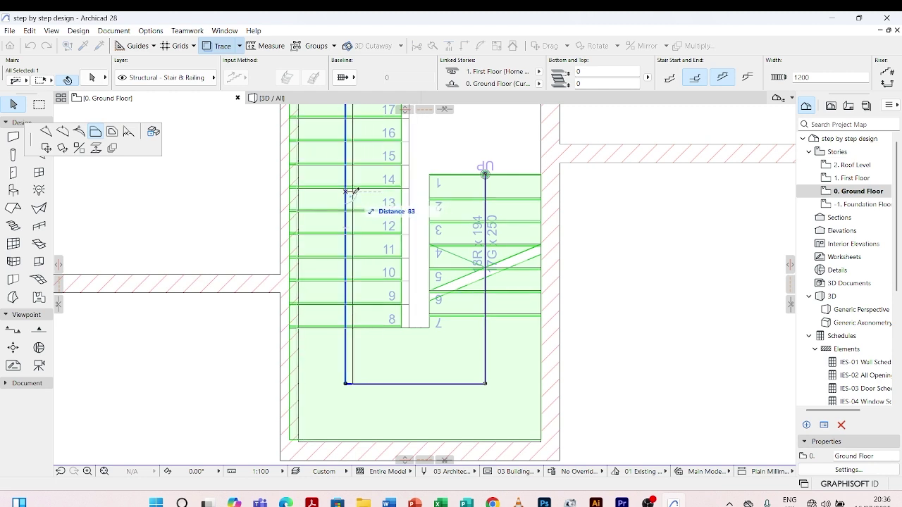
pyautogui.click(358, 190)
pyautogui.scroll(3, 358, 191)
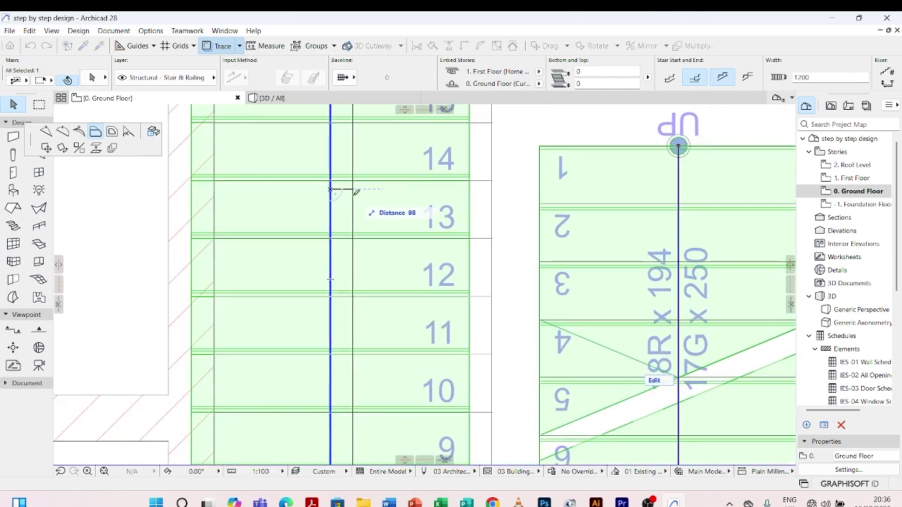
pyautogui.click(356, 191)
pyautogui.scroll(-4, 356, 195)
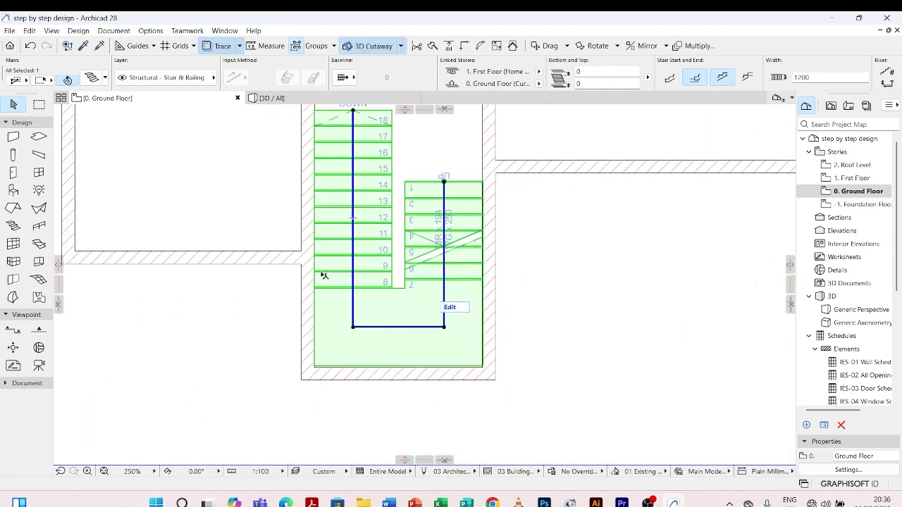
# Offset the second flight's baseline edge slightly further inward so the stair's outer side sits inside the left wall face
pyautogui.scroll(5, 322, 374)
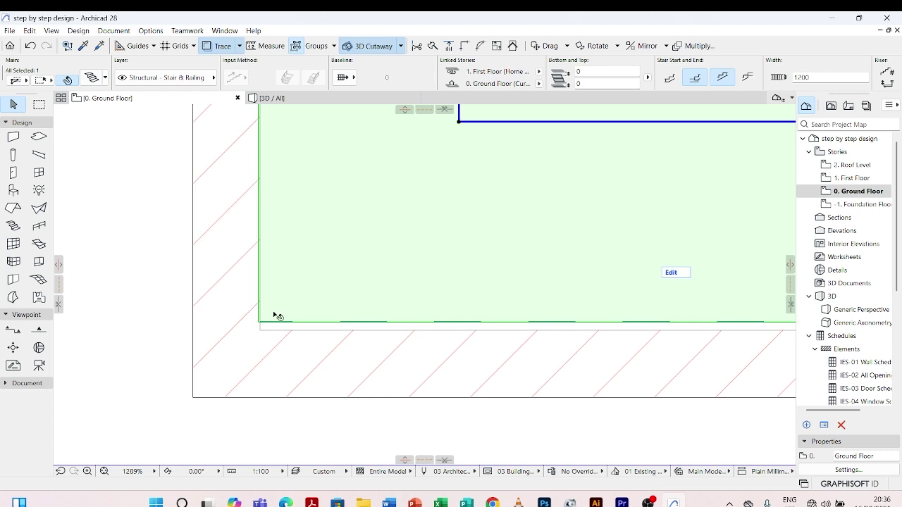
pyautogui.scroll(-1, 275, 316)
pyautogui.scroll(2, 402, 155)
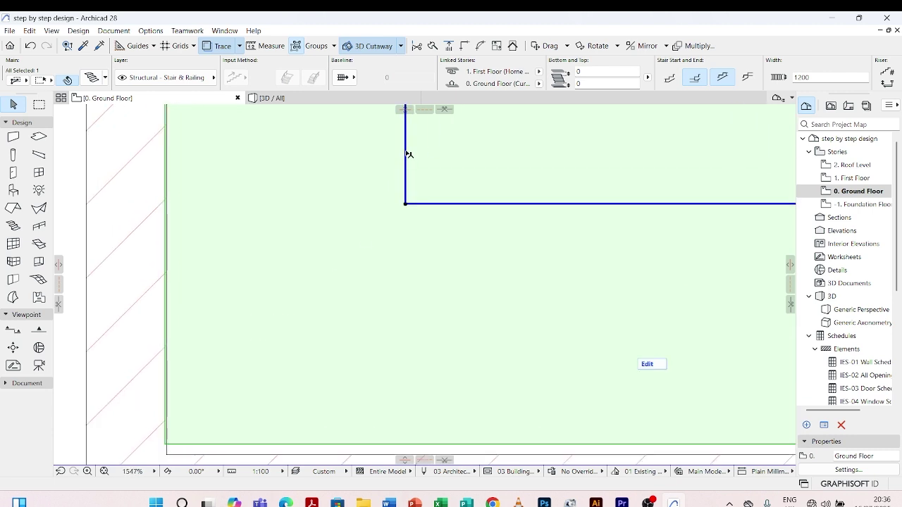
pyautogui.click(406, 155)
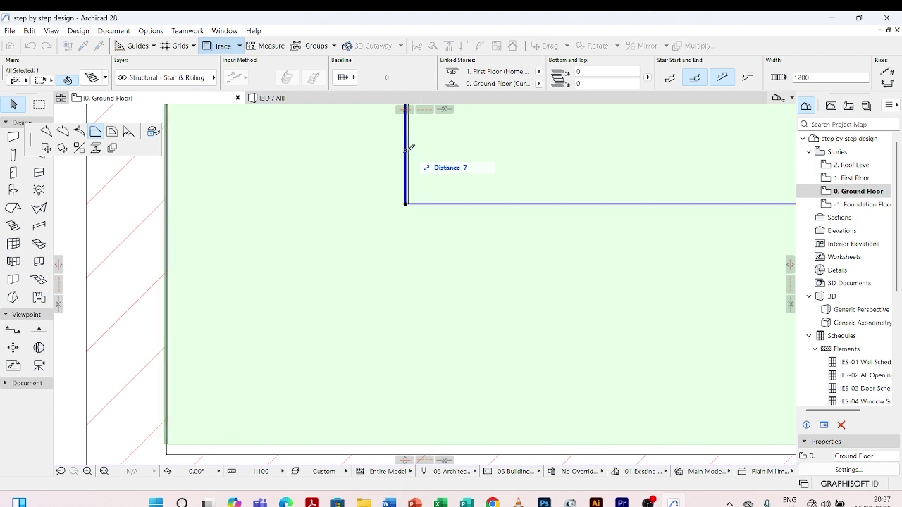
pyautogui.scroll(2, 406, 149)
pyautogui.scroll(-1, 410, 148)
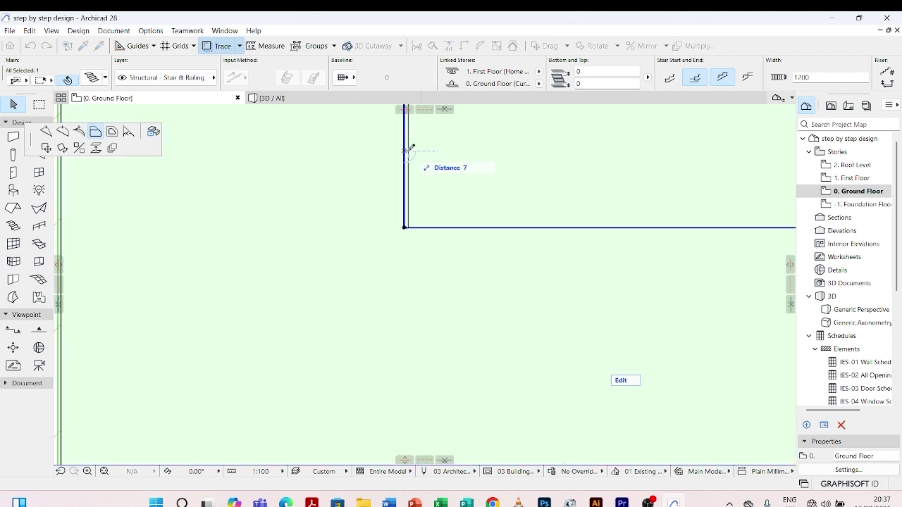
pyautogui.click(418, 147)
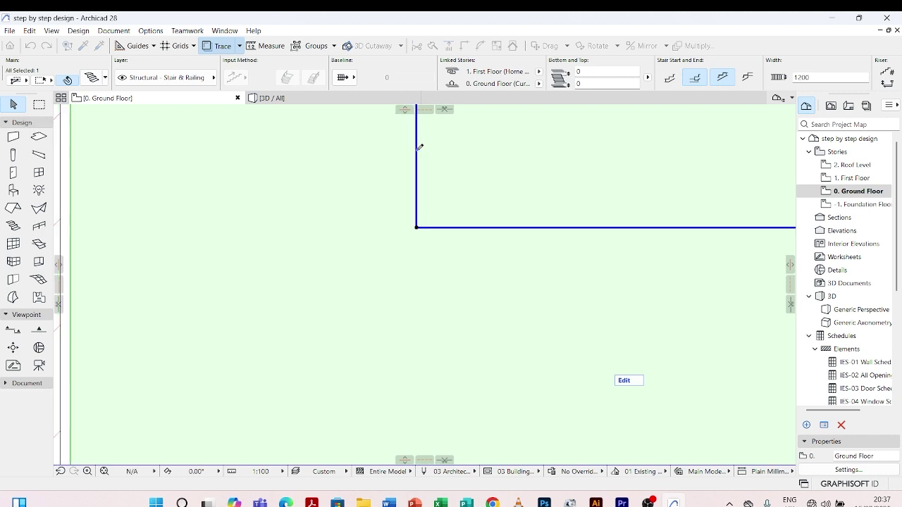
# Measure the gap between the stair's outer side and the left stairwell wall's inner face near the landing corner
pyautogui.scroll(-3, 440, 153)
pyautogui.scroll(5, 298, 313)
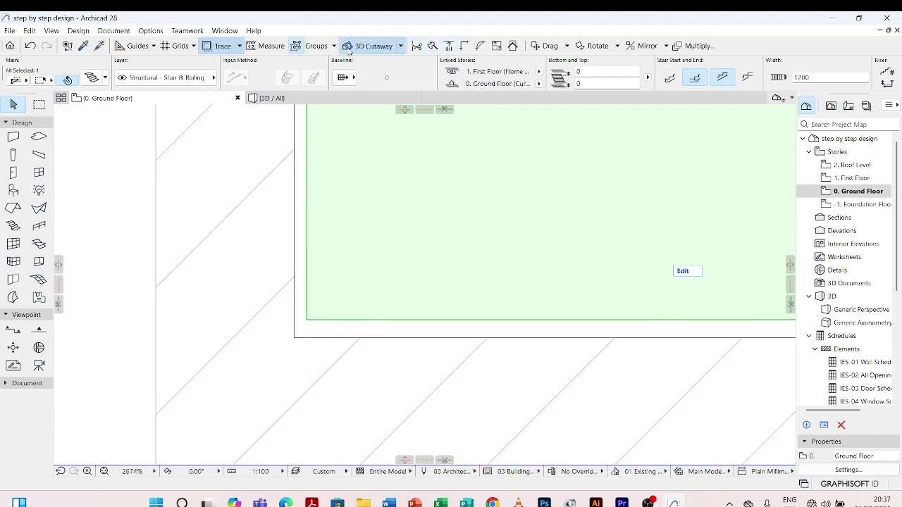
pyautogui.click(250, 47)
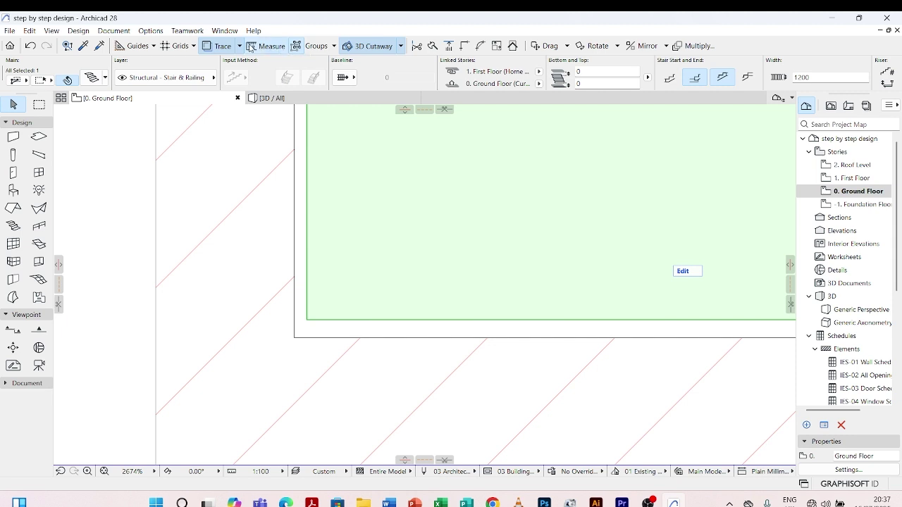
pyautogui.click(306, 226)
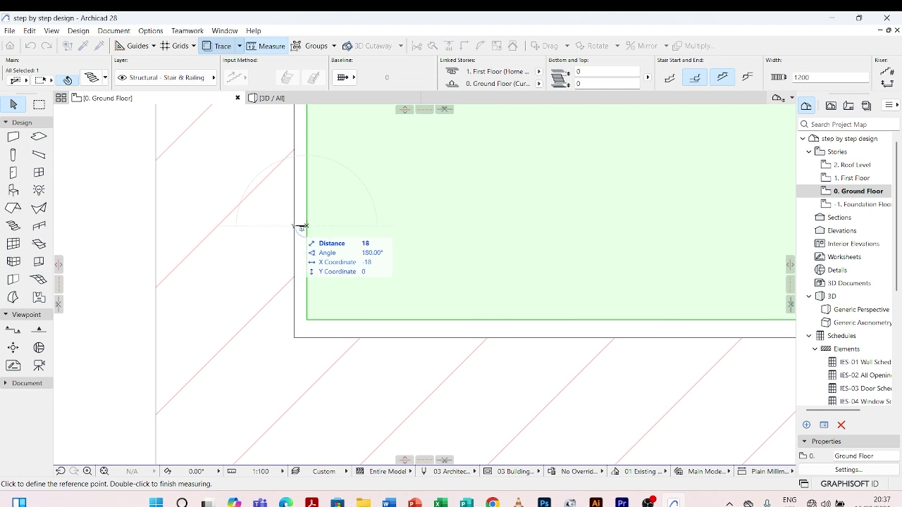
pyautogui.doubleClick(450, 321)
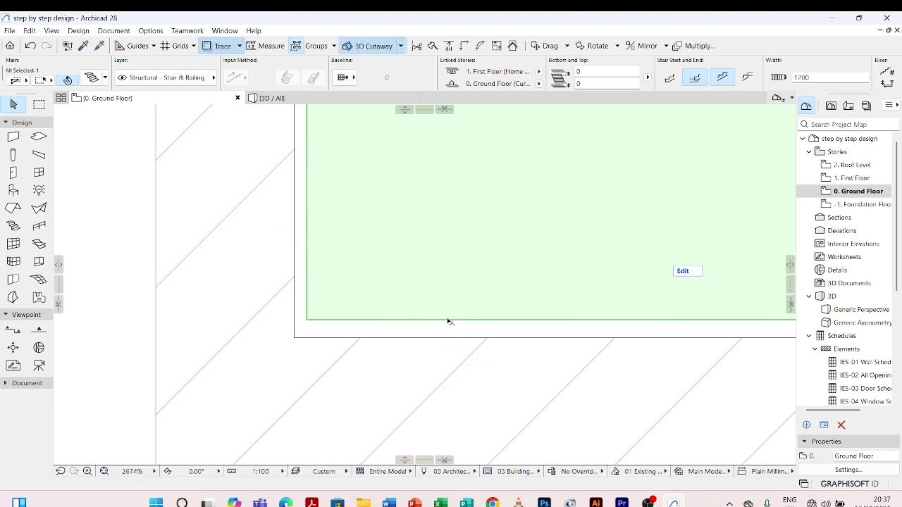
pyautogui.click(265, 46)
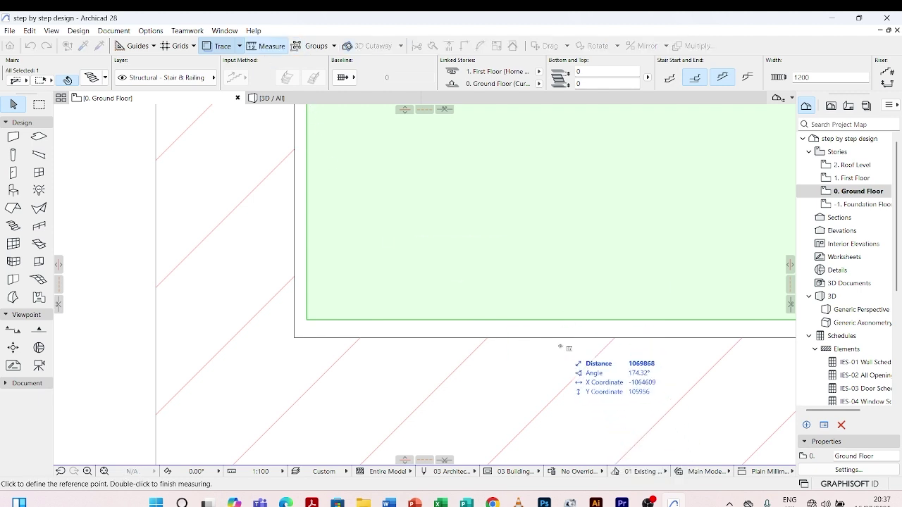
pyautogui.scroll(-2, 329, 303)
pyautogui.press('Escape')
pyautogui.scroll(5, 415, 197)
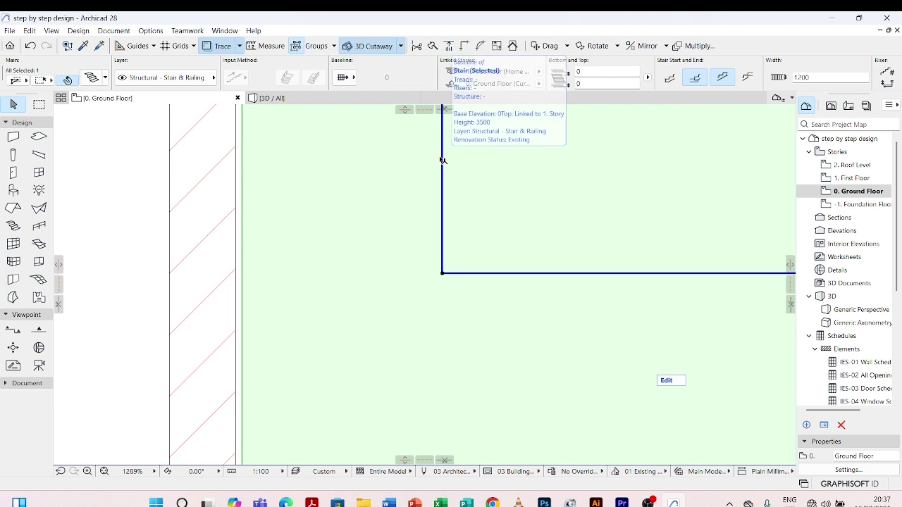
# Offset the second flight's baseline edge 18 mm outward so the stair's side meets the left stairwell wall's inner face
pyautogui.click(443, 156)
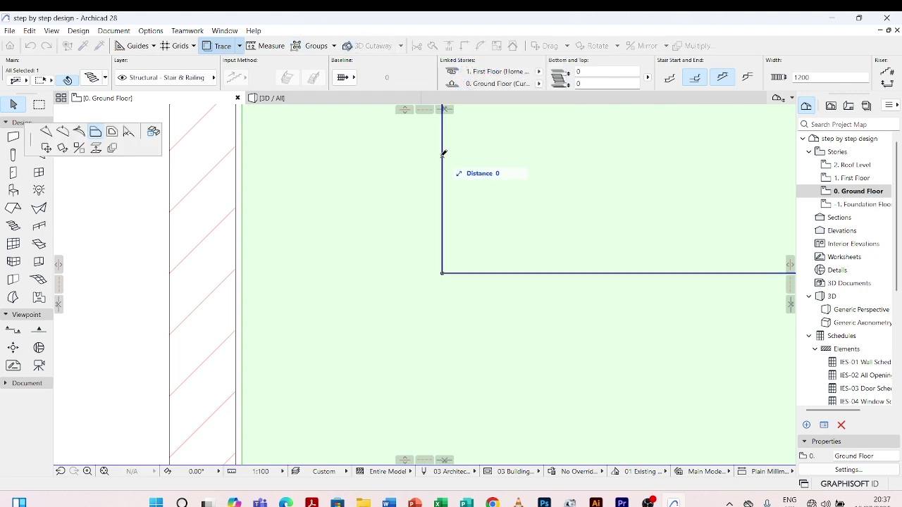
pyautogui.click(95, 135)
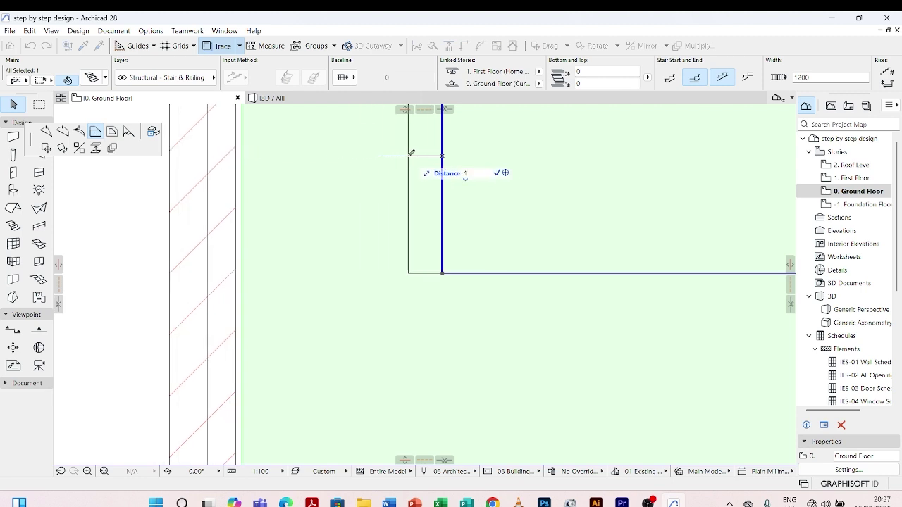
pyautogui.press('Return')
pyautogui.scroll(-5, 264, 232)
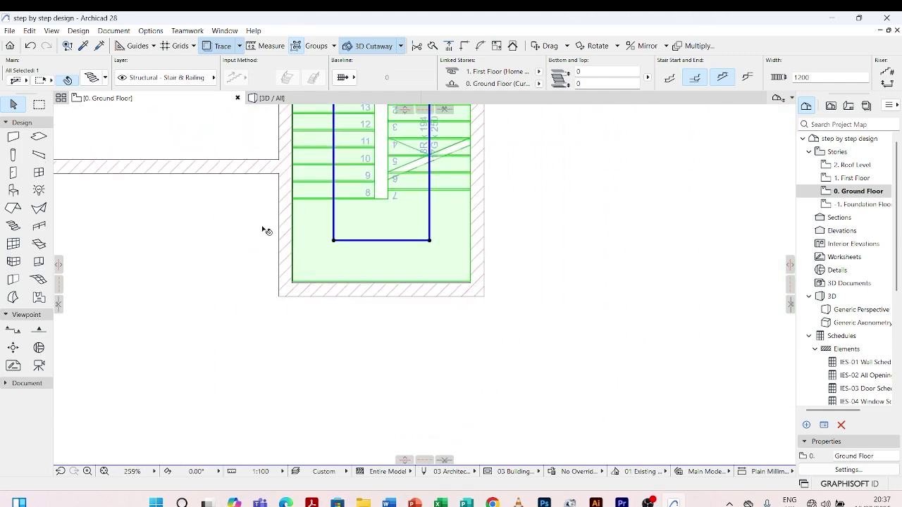
pyautogui.scroll(5, 290, 282)
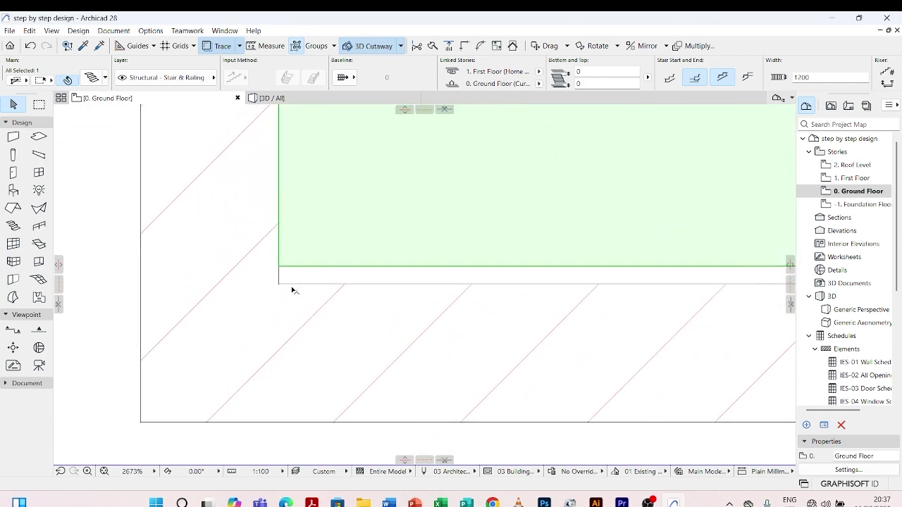
# Move the whole stair from its landing's lower-left boundary corner down to the stairwell's inner wall corner
pyautogui.scroll(-3, 294, 284)
pyautogui.scroll(-3, 305, 320)
pyautogui.scroll(8, 305, 318)
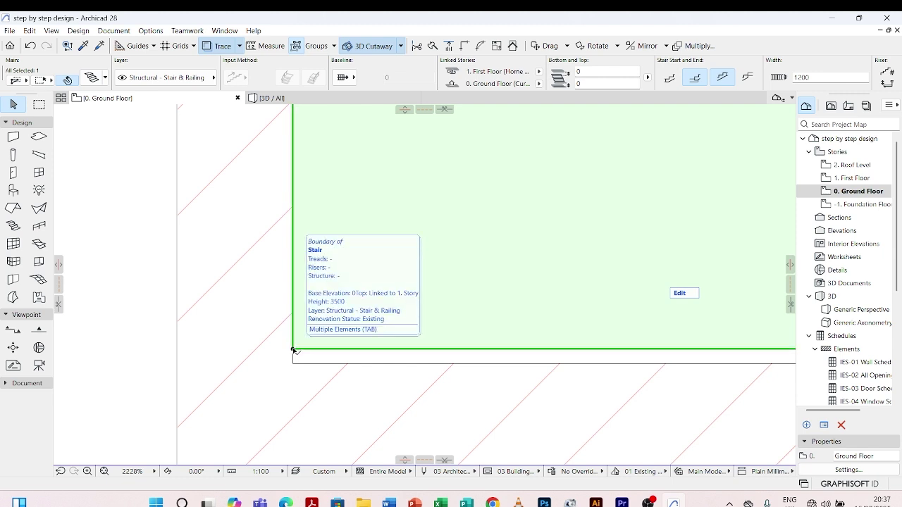
pyautogui.click(292, 349)
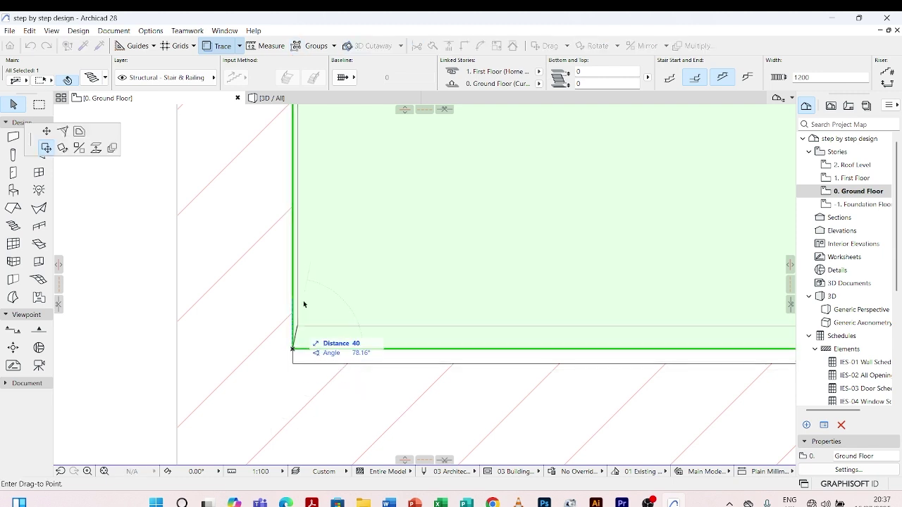
pyautogui.scroll(-5, 312, 272)
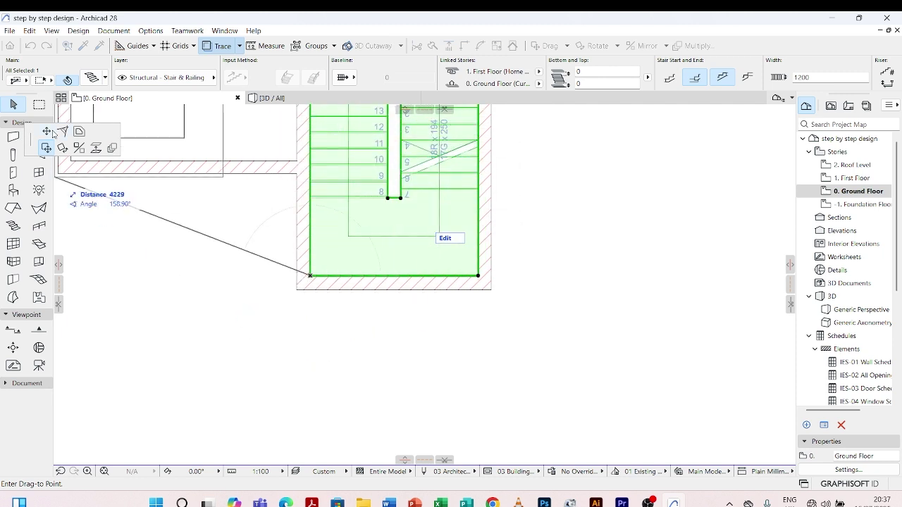
pyautogui.click(46, 132)
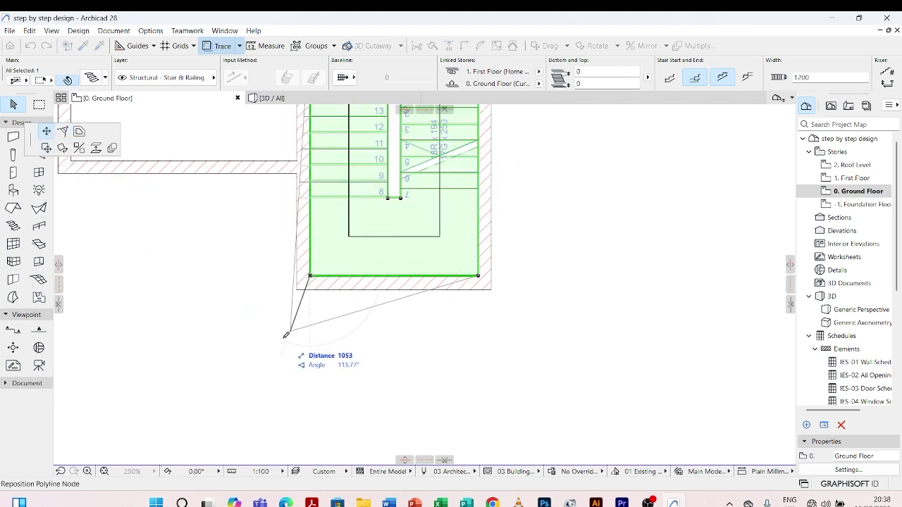
pyautogui.click(46, 148)
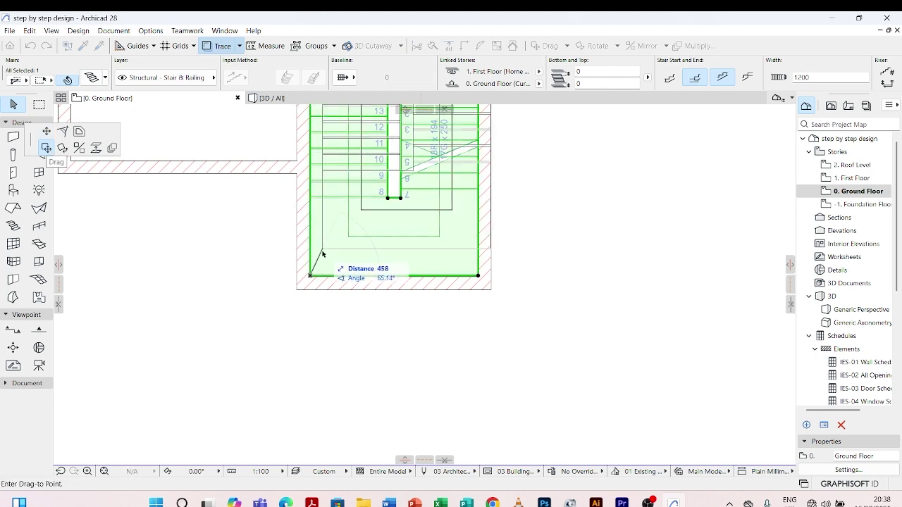
pyautogui.scroll(5, 315, 255)
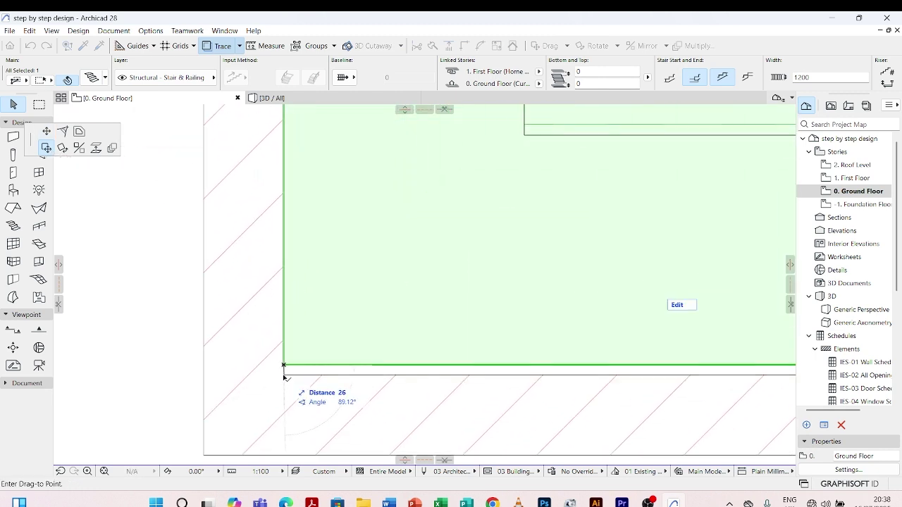
pyautogui.scroll(3, 285, 377)
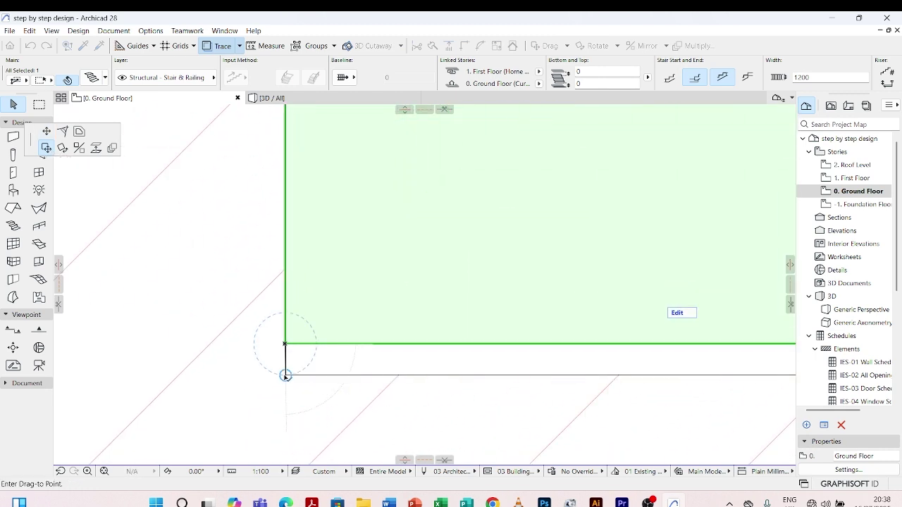
pyautogui.click(285, 376)
pyautogui.scroll(-6, 271, 303)
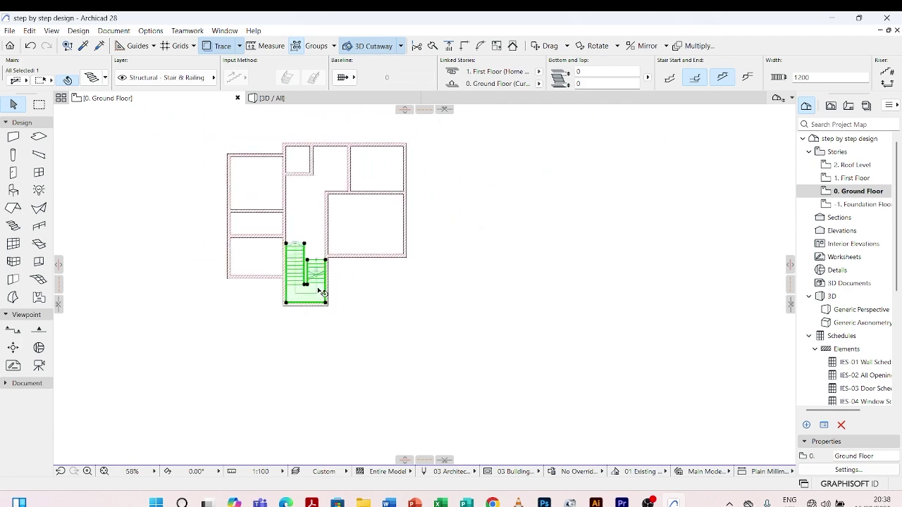
# Rearrange the steps from the baseline's DOWN end, shifting one step from the second flight to the first
pyautogui.scroll(6, 319, 290)
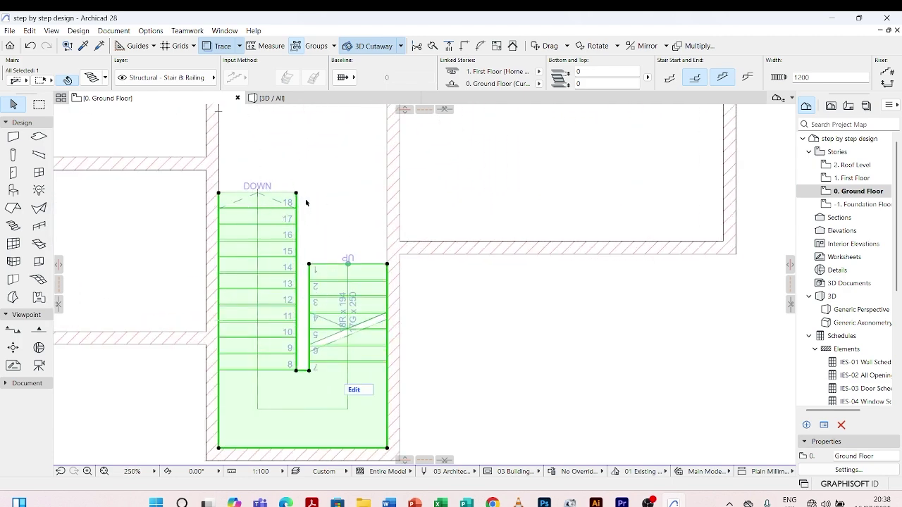
pyautogui.click(303, 241)
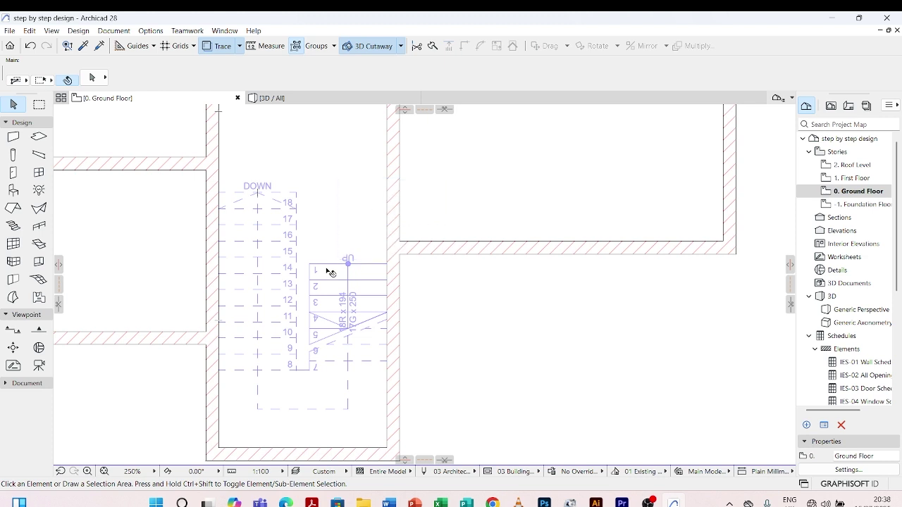
pyautogui.click(327, 270)
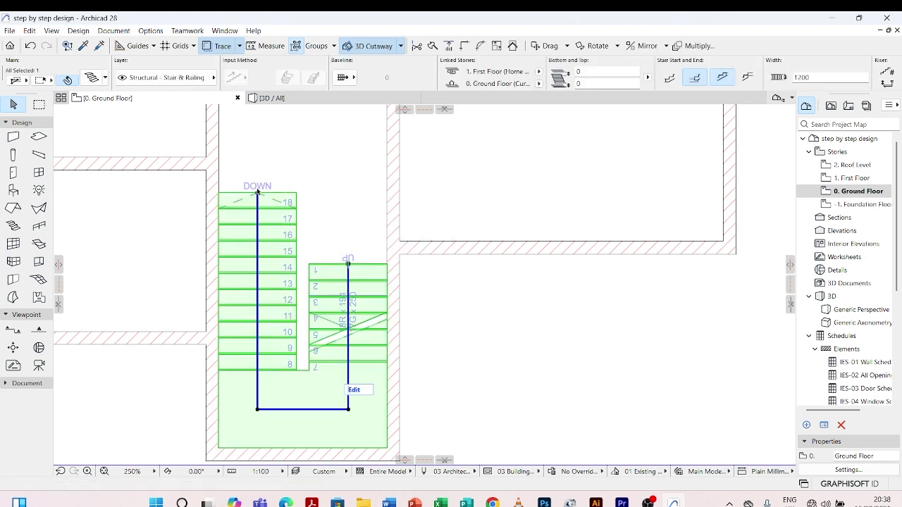
pyautogui.press('Escape')
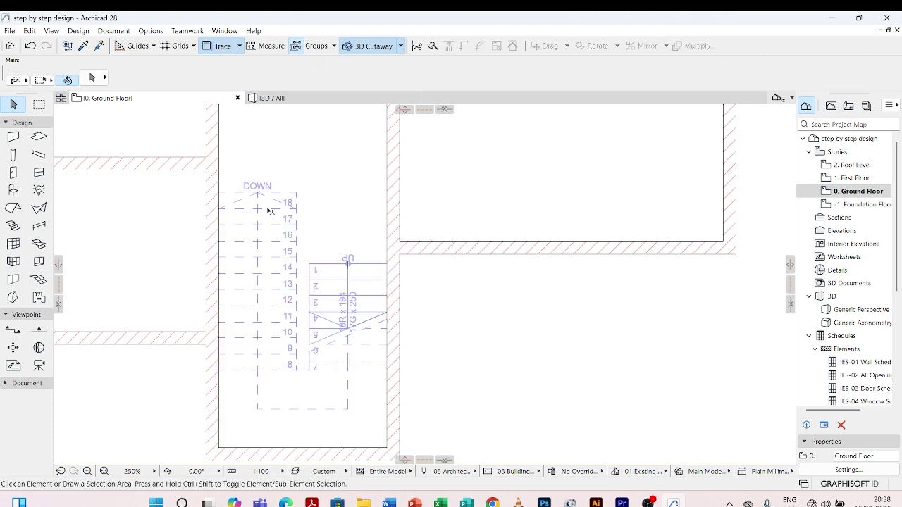
pyautogui.click(298, 201)
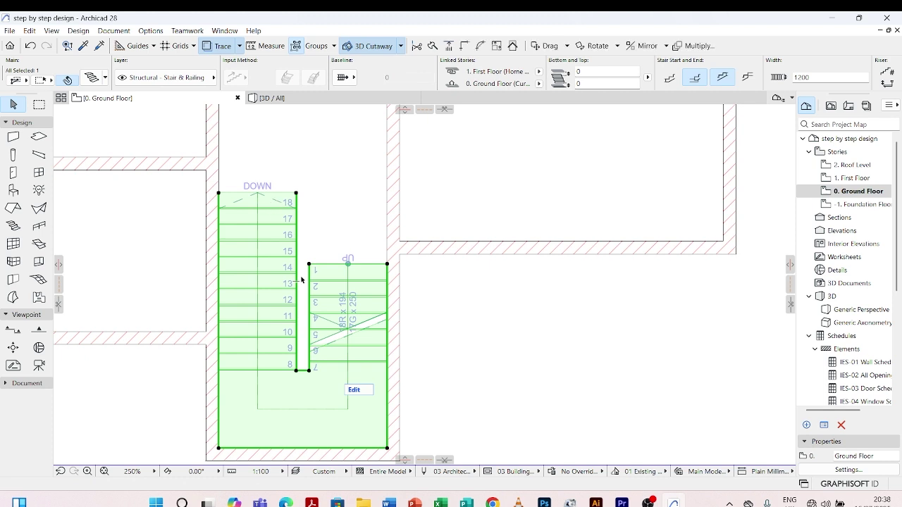
pyautogui.press('Escape')
pyautogui.click(348, 262)
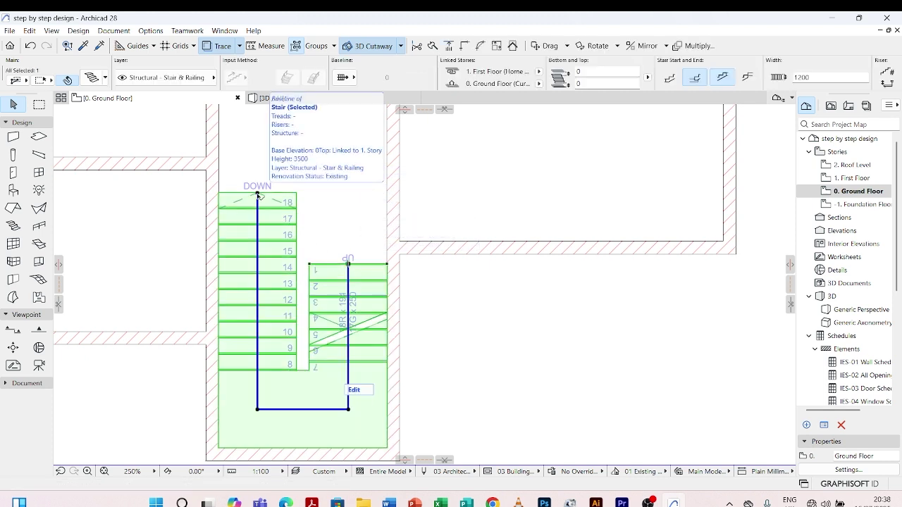
pyautogui.click(258, 195)
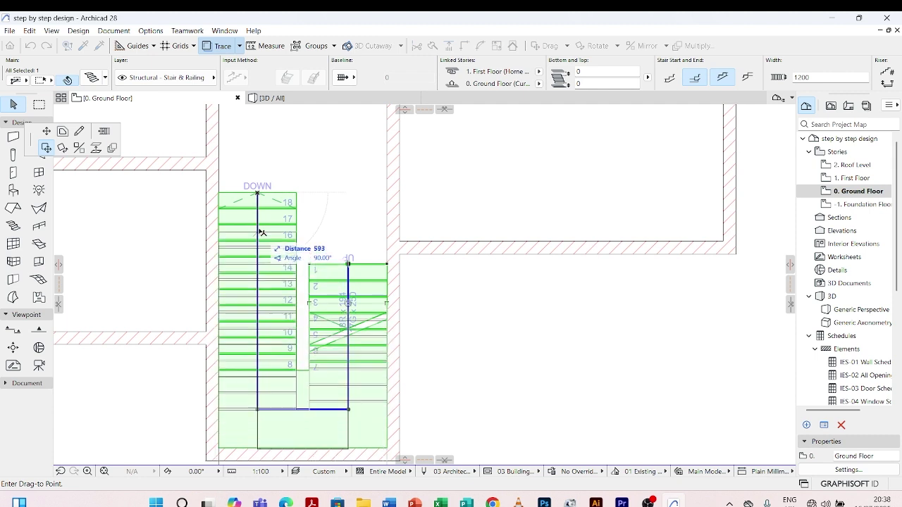
pyautogui.click(104, 131)
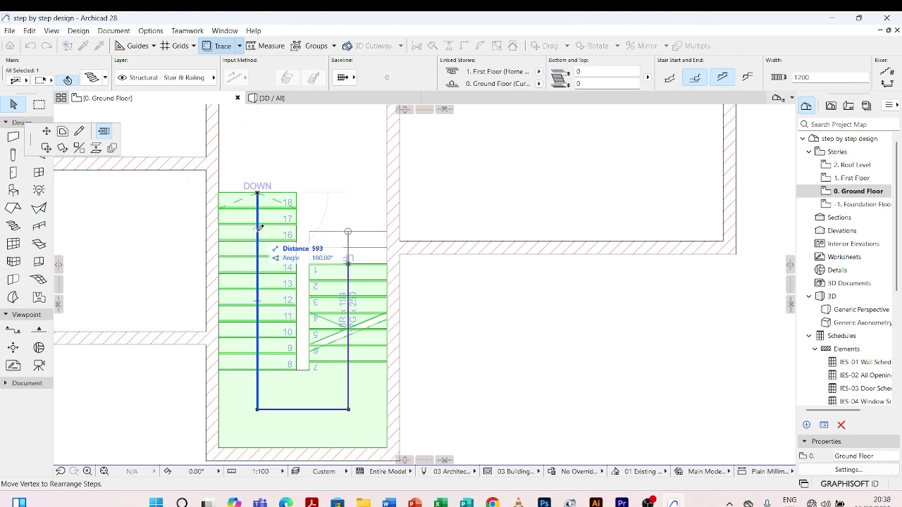
pyautogui.click(258, 223)
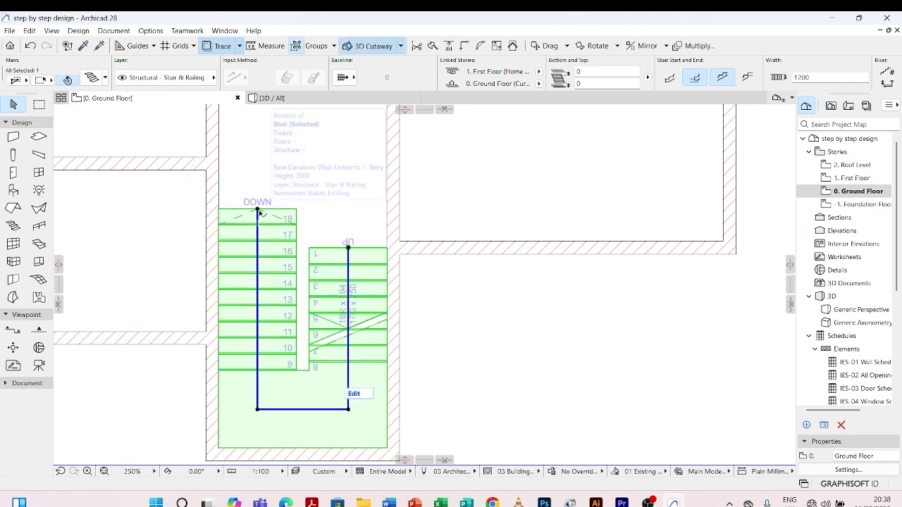
# Shift one more step from the second flight to the first so each flight has nine numbered steps, and deselect the stair
pyautogui.click(259, 213)
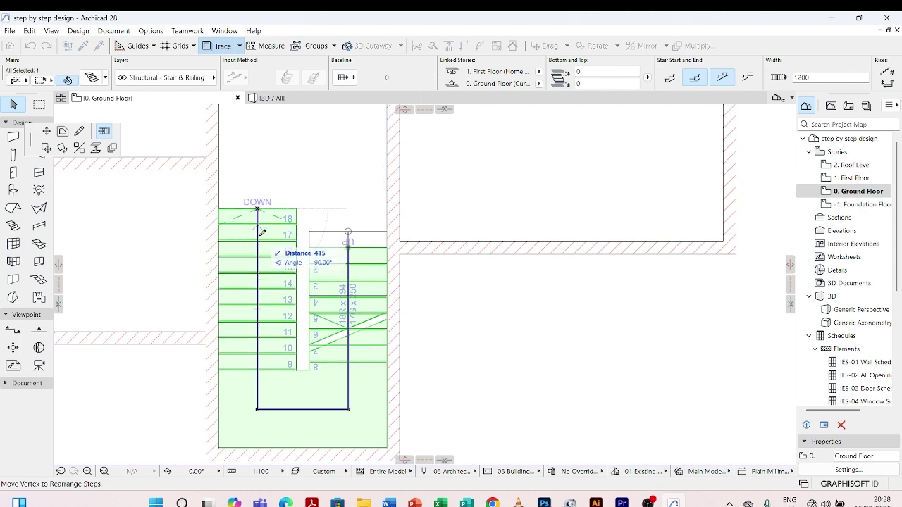
pyautogui.click(262, 231)
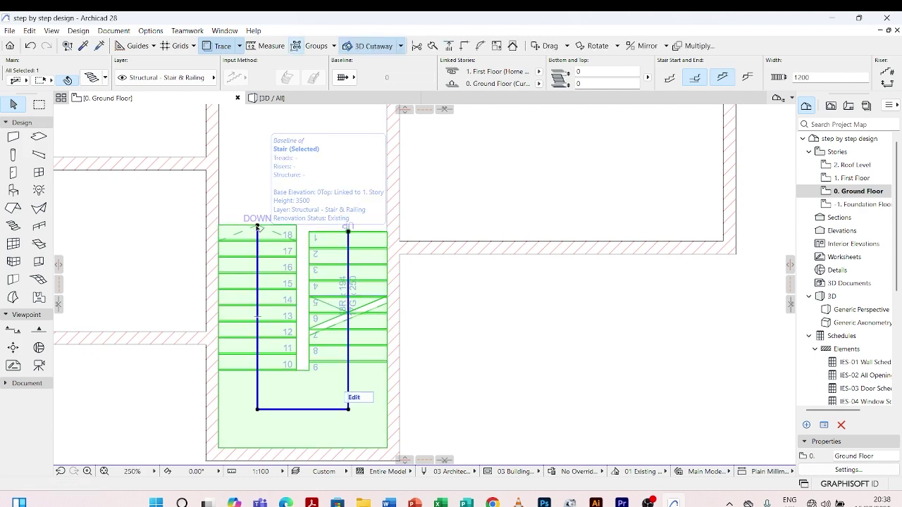
pyautogui.scroll(4, 264, 231)
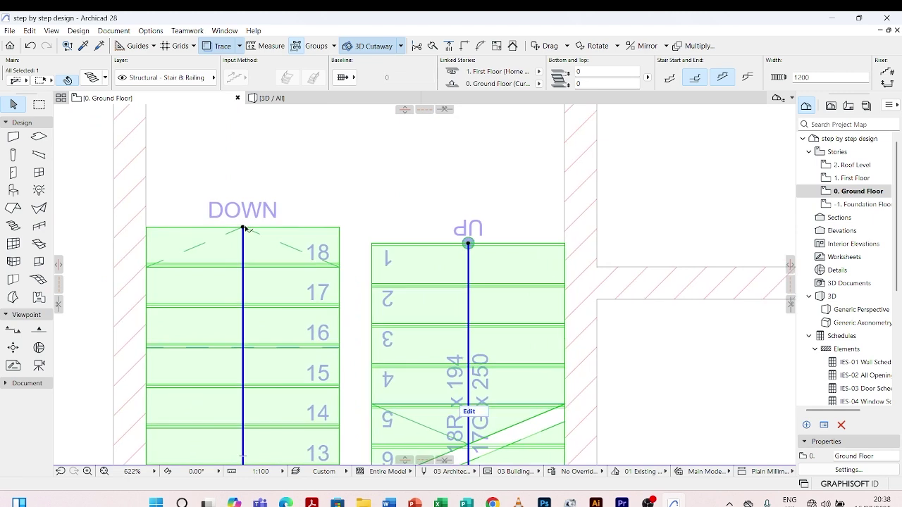
pyautogui.click(244, 226)
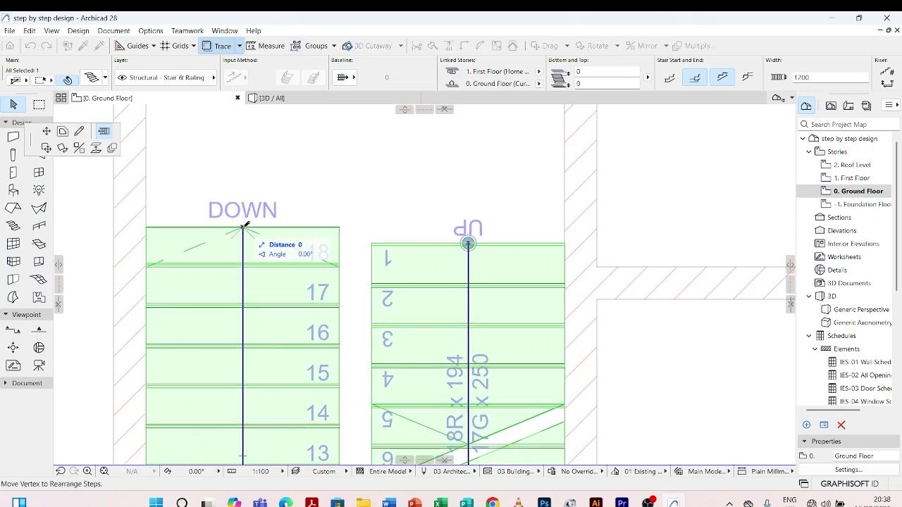
pyautogui.click(242, 228)
pyautogui.scroll(-6, 274, 167)
pyautogui.scroll(-4, 352, 226)
pyautogui.click(353, 225)
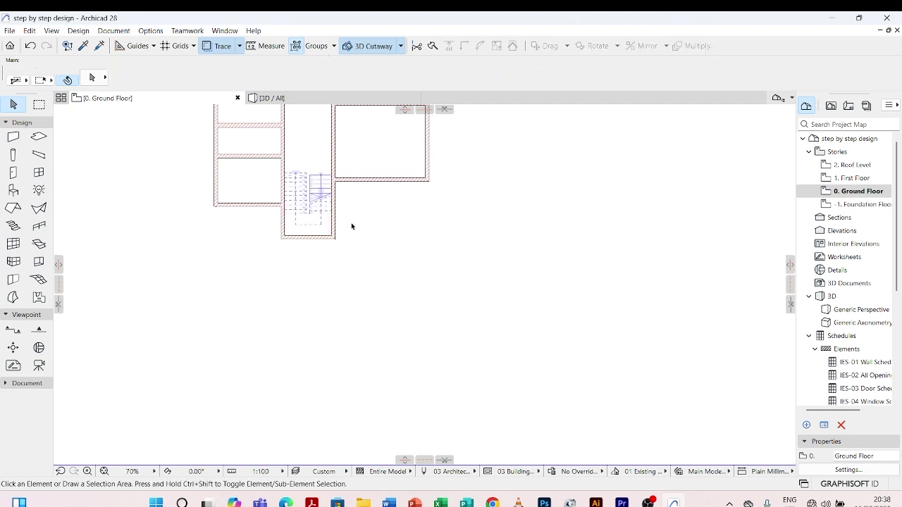
# Open the 3D view of the whole model and orbit it to look toward the stairwell
pyautogui.scroll(-3, 334, 236)
pyautogui.scroll(3, 334, 227)
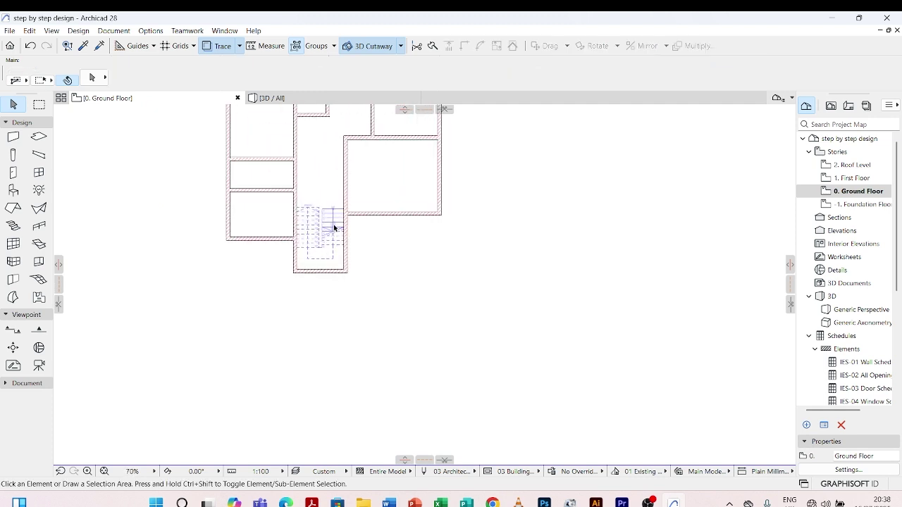
pyautogui.click(276, 98)
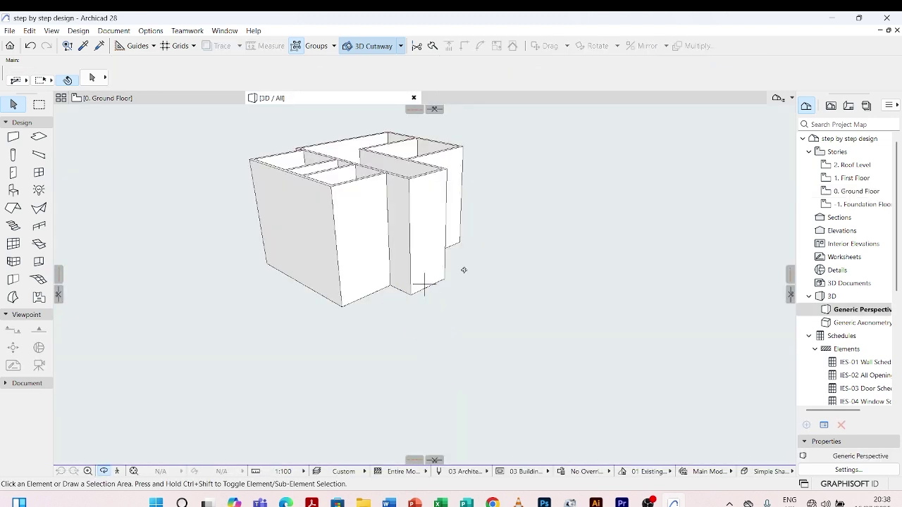
pyautogui.keyDown('shift'); pyautogui.moveTo(464, 270); pyautogui.dragTo(438, 213, button='middle'); pyautogui.keyUp('shift')
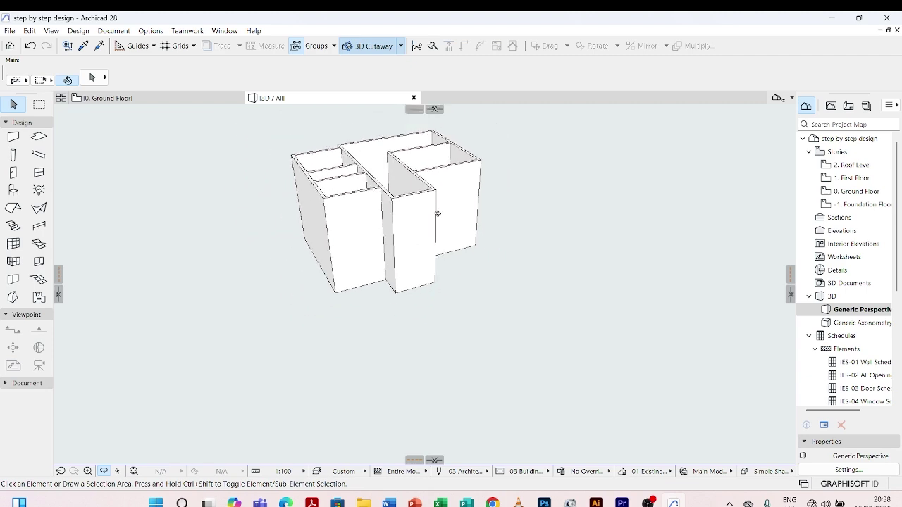
# Examine the stair's two flights and landing inside the stairwell from above in the 3D view
pyautogui.keyDown('shift'); pyautogui.moveTo(453, 126); pyautogui.dragTo(366, 256, button='middle'); pyautogui.keyUp('shift')
pyautogui.keyDown('shift'); pyautogui.moveTo(532, 232); pyautogui.dragTo(170, 208, button='middle'); pyautogui.keyUp('shift')
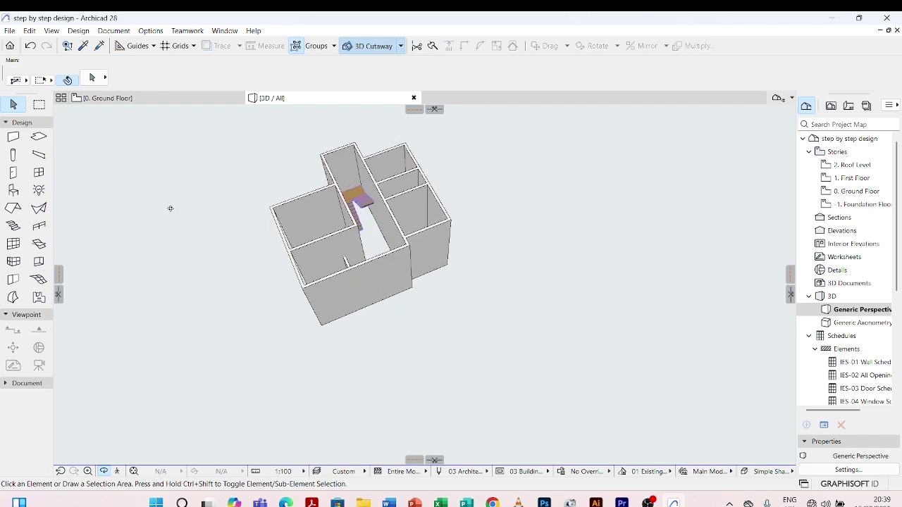
pyautogui.scroll(10, 425, 285)
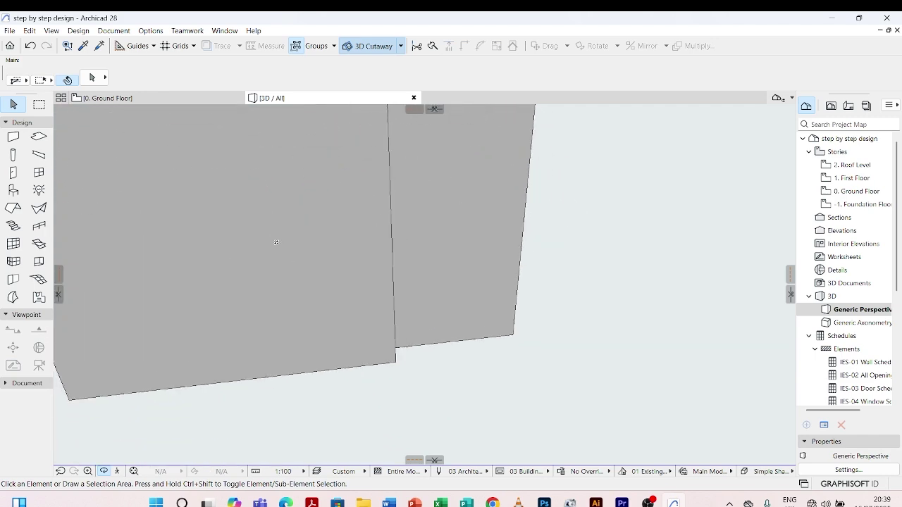
pyautogui.keyDown('shift'); pyautogui.moveTo(230, 336); pyautogui.dragTo(371, 210, button='middle'); pyautogui.keyUp('shift')
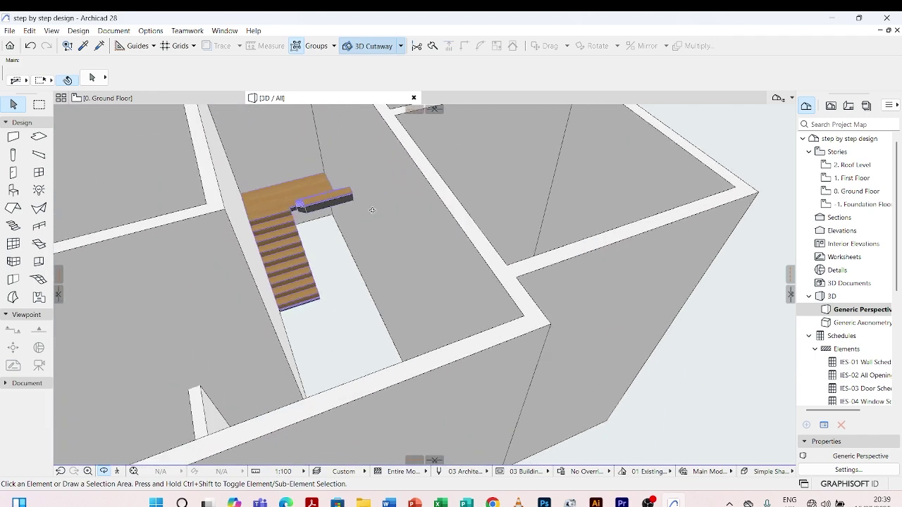
pyautogui.scroll(5, 424, 285)
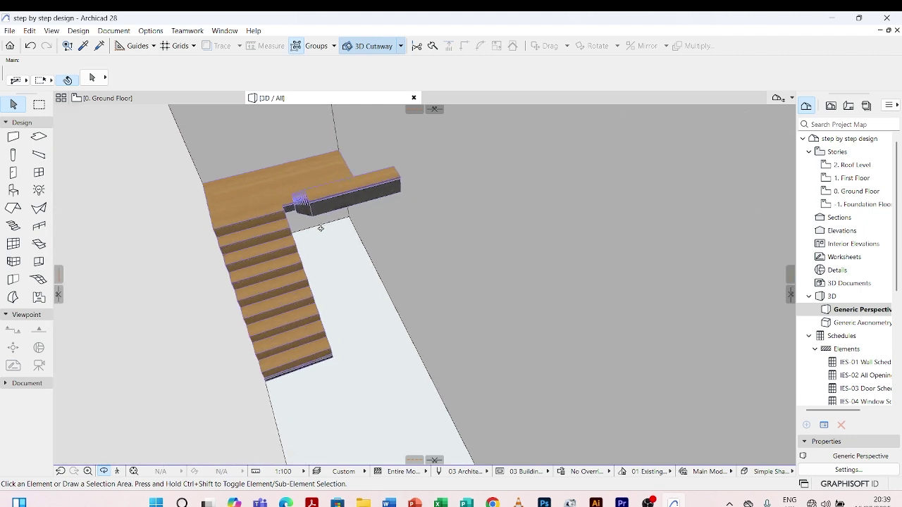
pyautogui.click(307, 204)
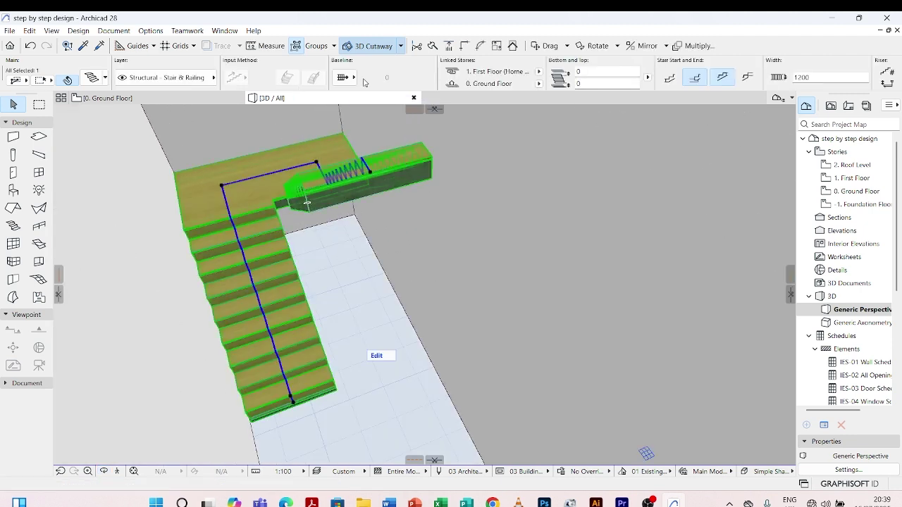
pyautogui.click(407, 214)
pyautogui.scroll(-3, 282, 235)
pyautogui.scroll(-5, 282, 234)
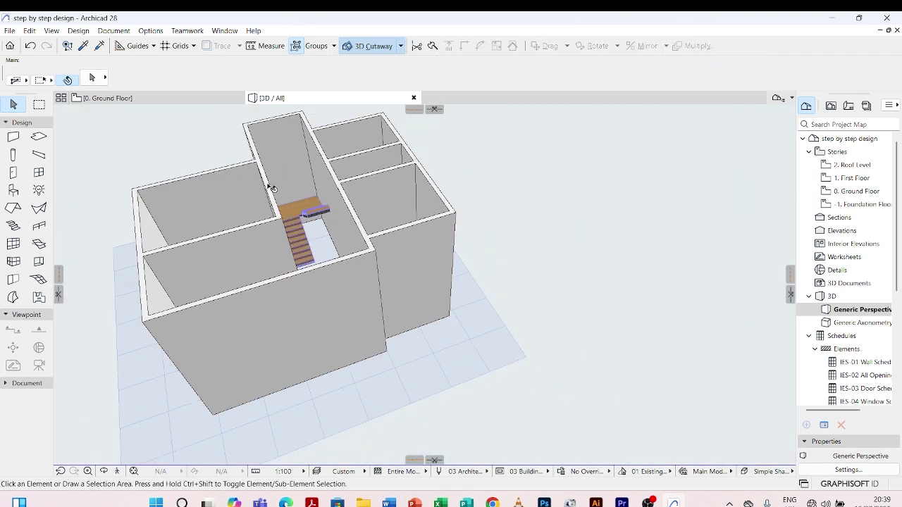
# Return to the floor plan and open the First Floor story at the stairwell
pyautogui.click(106, 98)
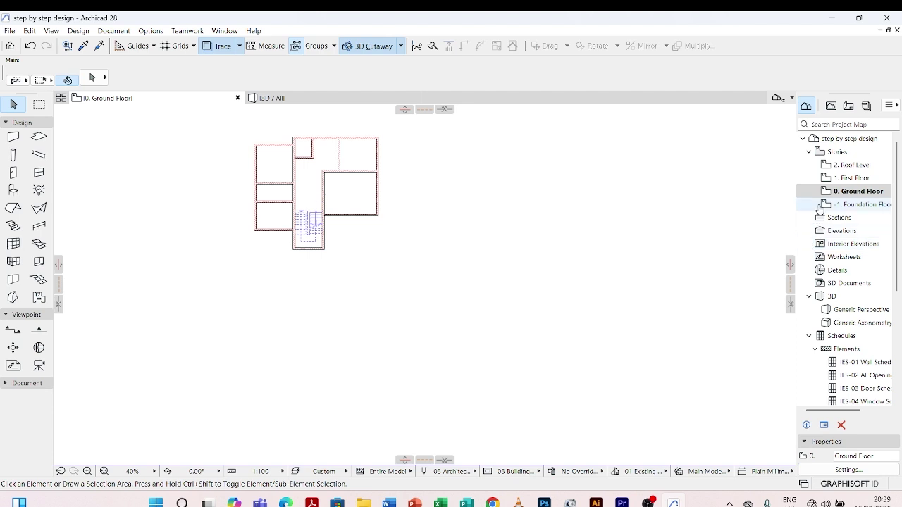
pyautogui.click(850, 180)
pyautogui.doubleClick(850, 180)
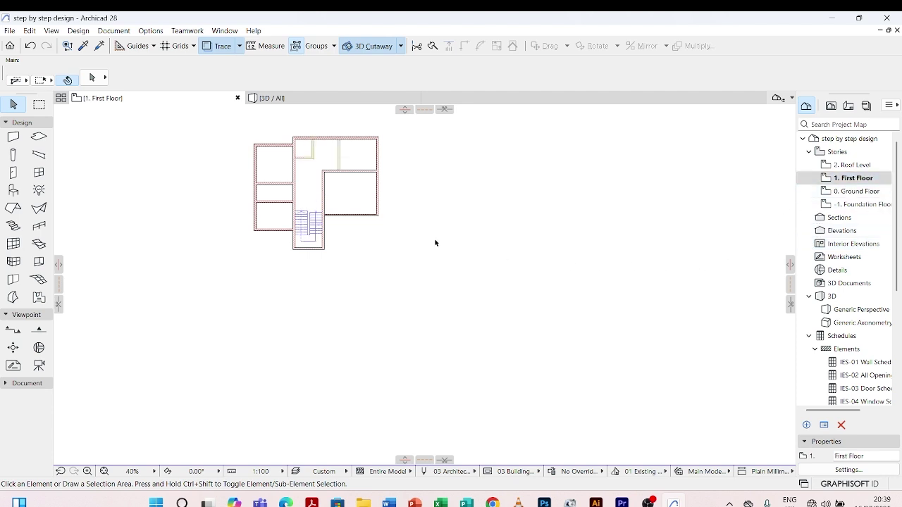
pyautogui.scroll(5, 280, 223)
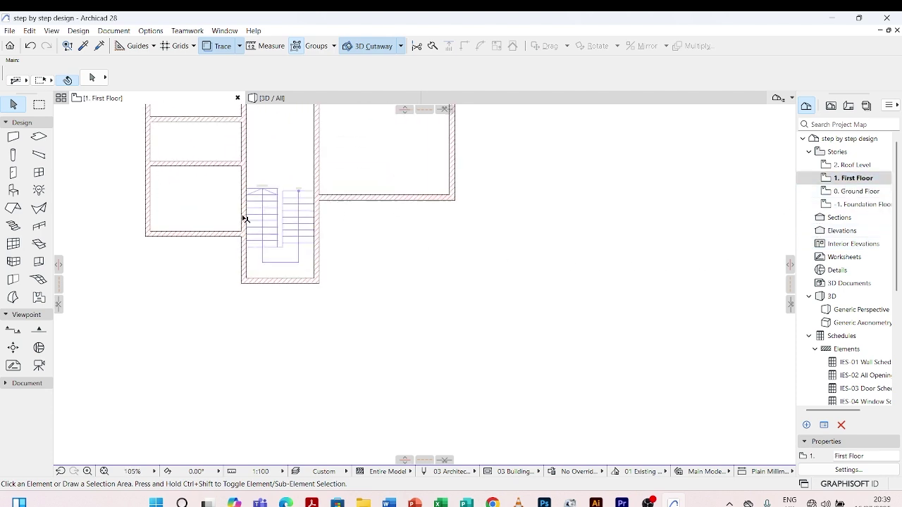
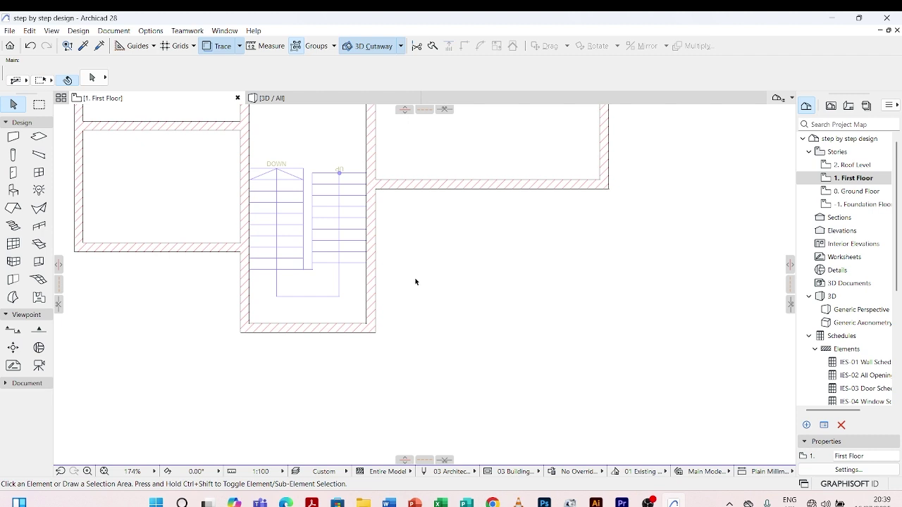
pyautogui.scroll(-3, 424, 307)
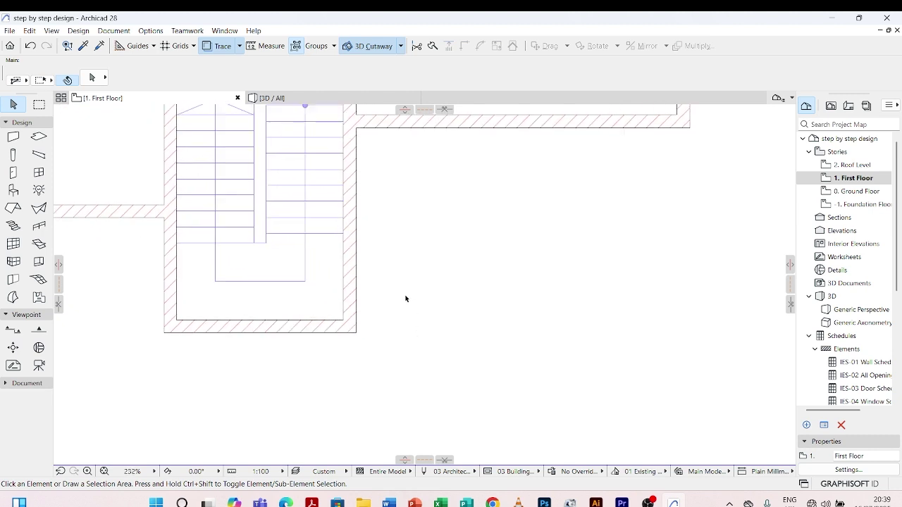
# Move the lower wall of the large room beside the stairwell down to align with the stairwell's lower outer corner
pyautogui.click(424, 211)
pyautogui.scroll(6, 412, 259)
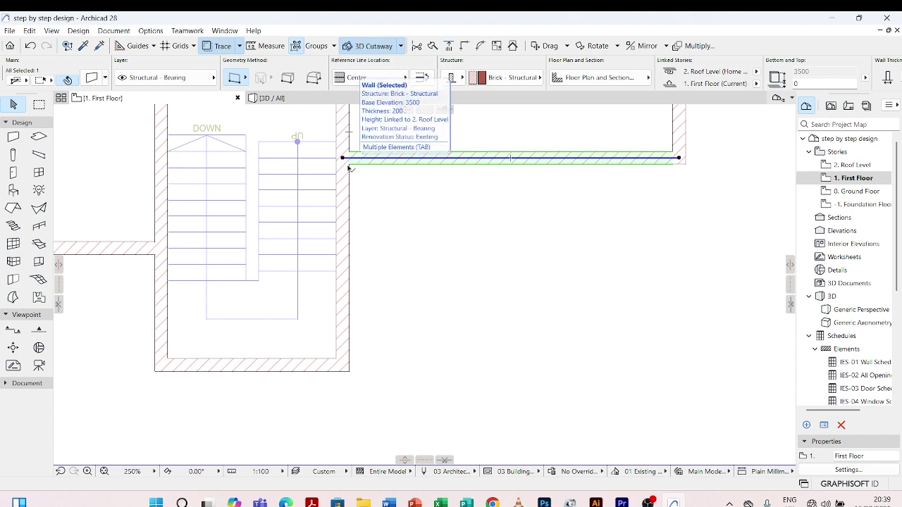
pyautogui.moveTo(349, 164); pyautogui.dragTo(348, 166)
pyautogui.hotkey('ctrl', 'd')
pyautogui.click(349, 165)
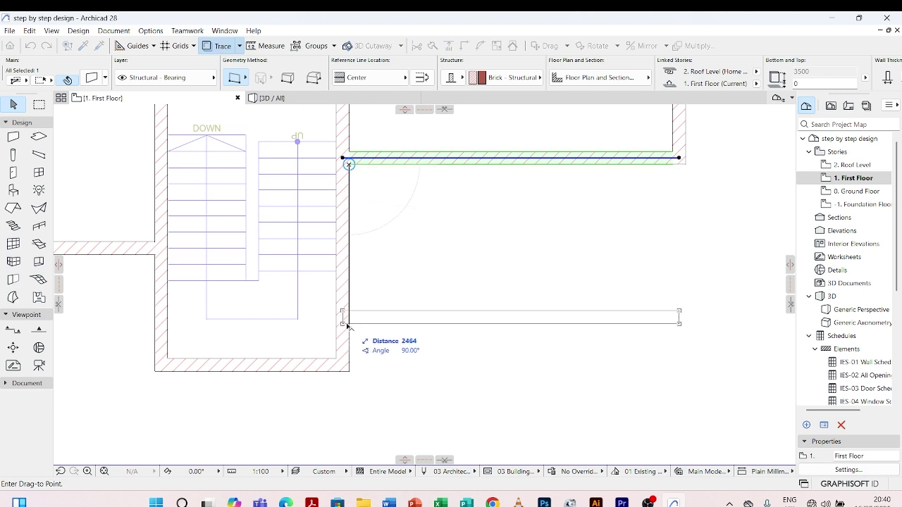
pyautogui.click(346, 373)
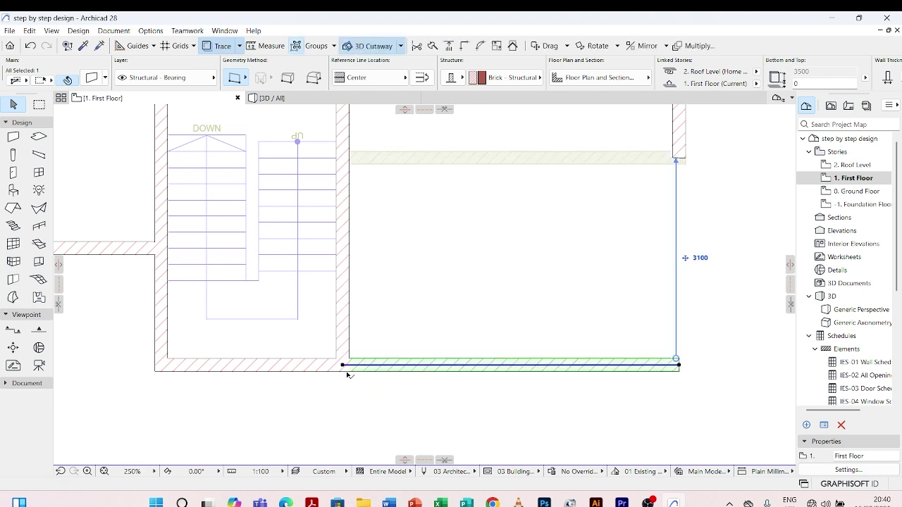
# Move the same wall 1200 mm back up along the stairwell's outer face
pyautogui.hotkey('ctrl', 'd')
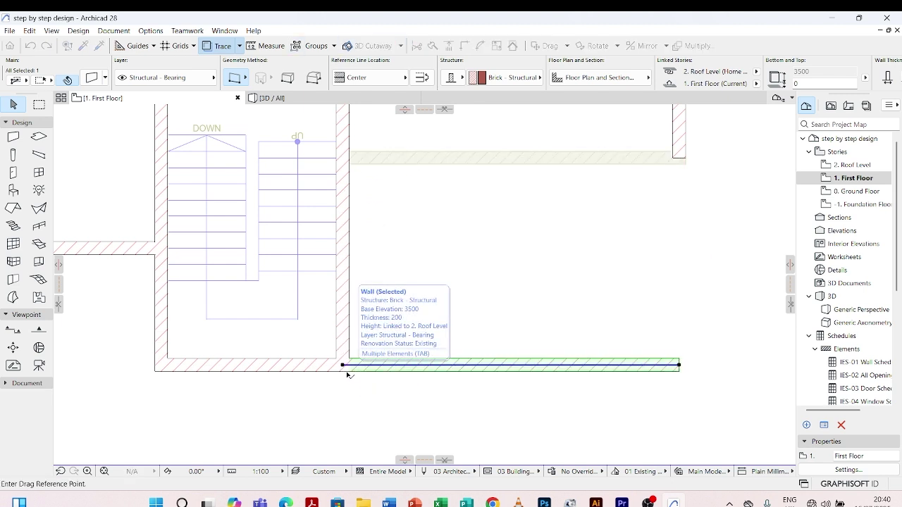
pyautogui.click(348, 369)
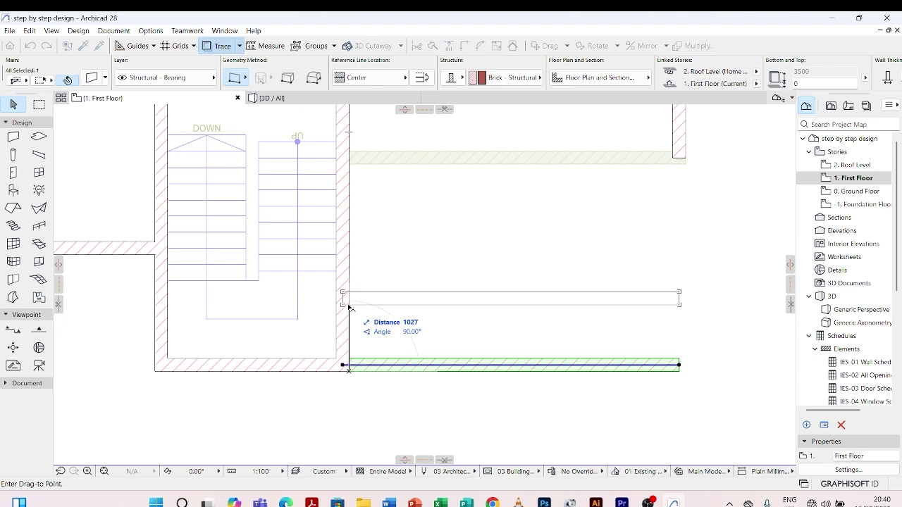
pyautogui.write('1200')
pyautogui.press('Return')
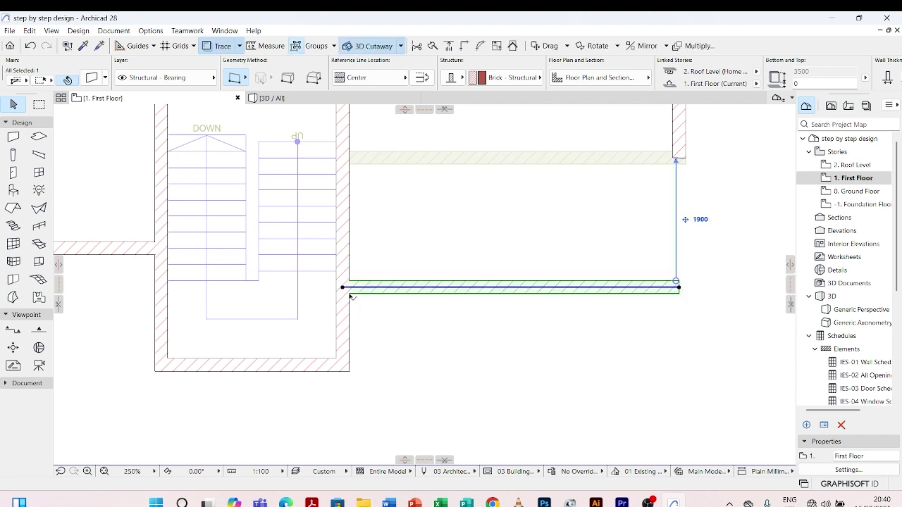
# Shift the large room's lower wall 200 mm down along the stairwell and deselect it
pyautogui.scroll(-3, 349, 296)
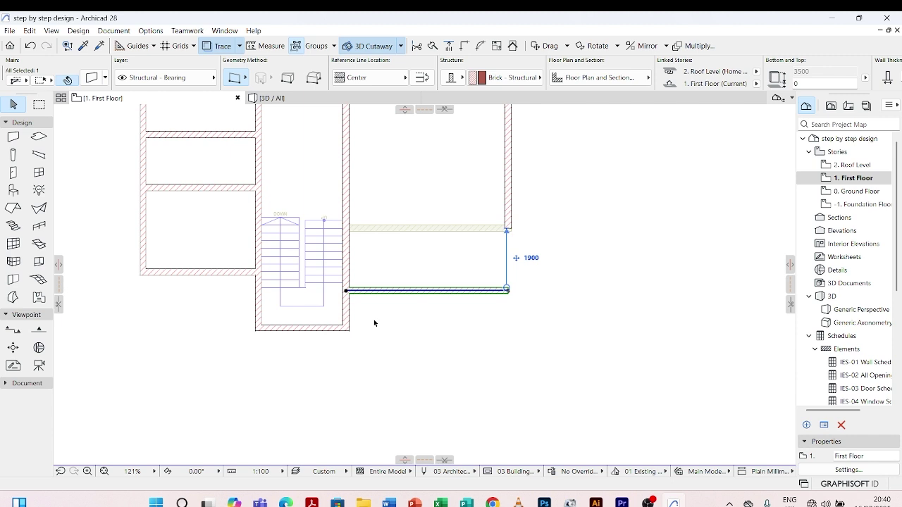
pyautogui.scroll(5, 352, 306)
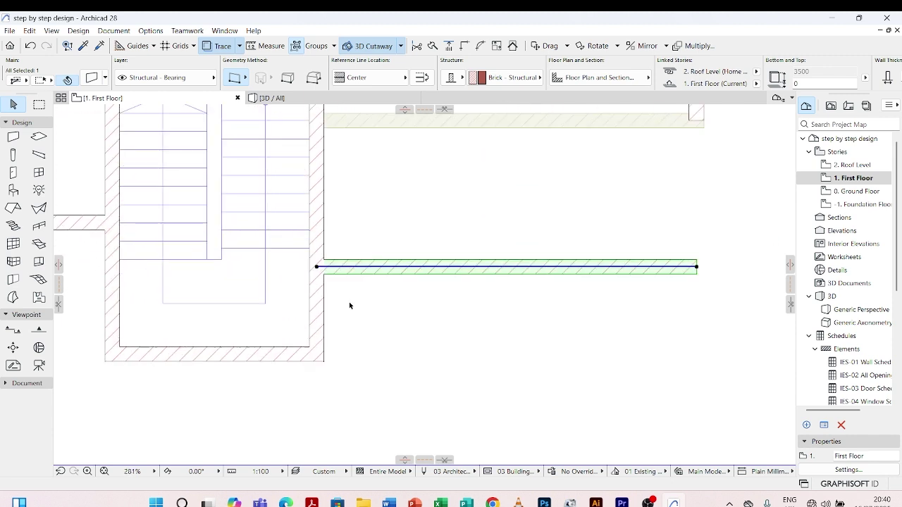
pyautogui.click(321, 272)
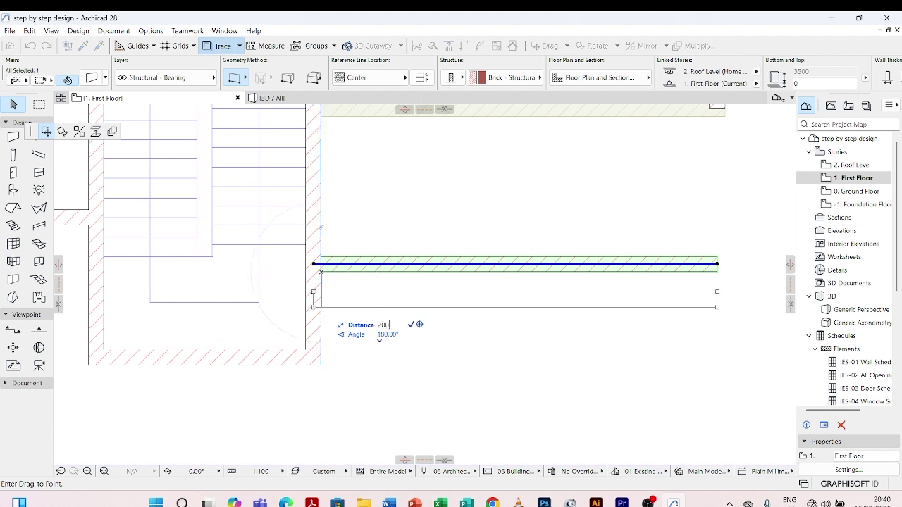
pyautogui.click(322, 287)
pyautogui.scroll(-6, 388, 360)
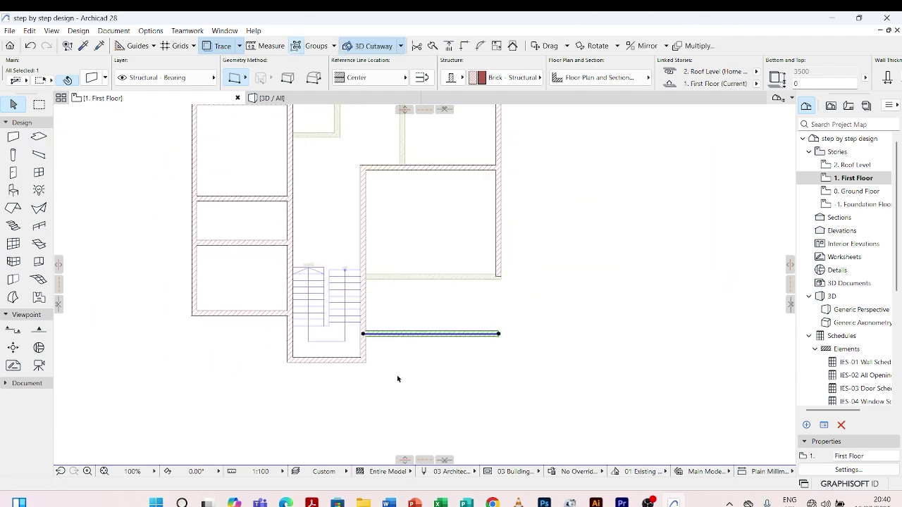
pyautogui.press('Escape')
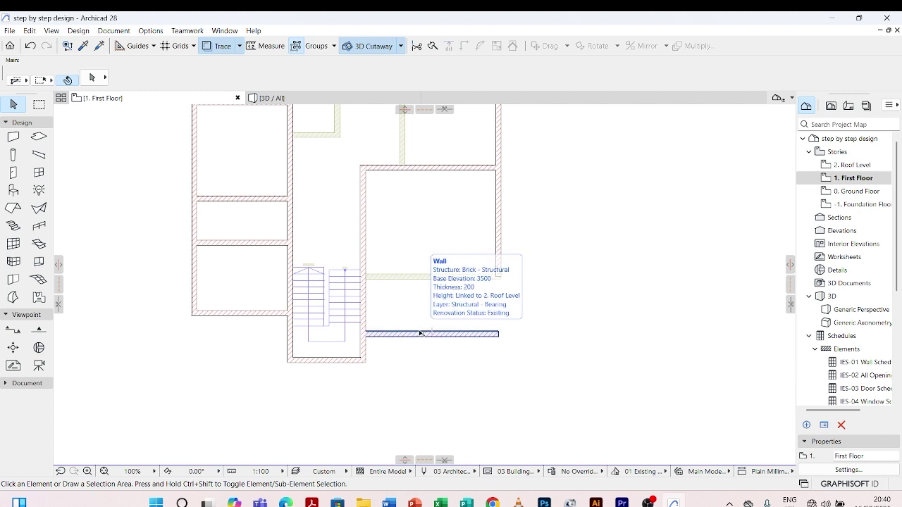
# Join the large room's right-hand outer wall with its relocated lower wall to close the corner, and deselect both
pyautogui.scroll(-2, 405, 409)
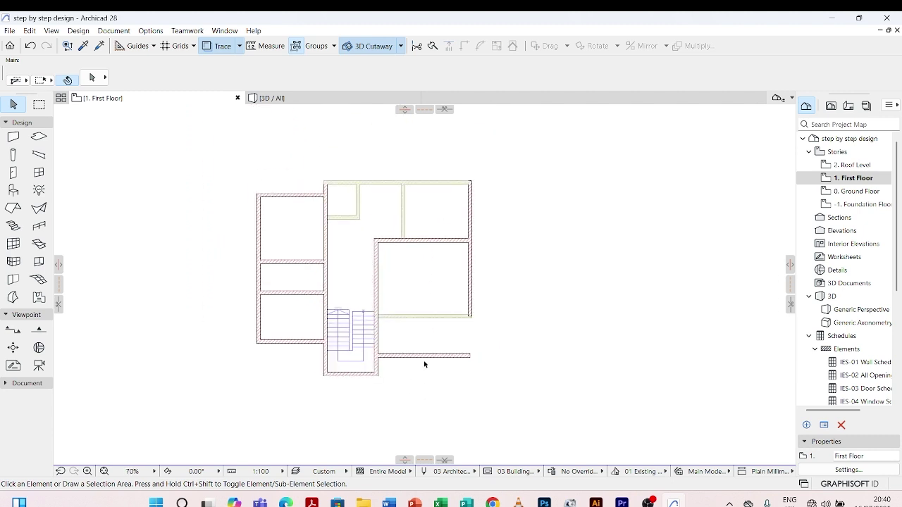
pyautogui.scroll(3, 474, 310)
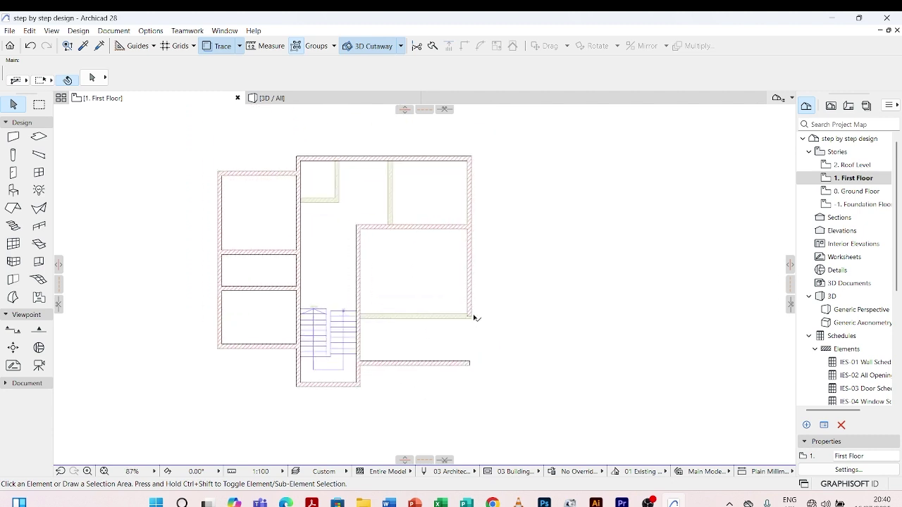
pyautogui.click(467, 281)
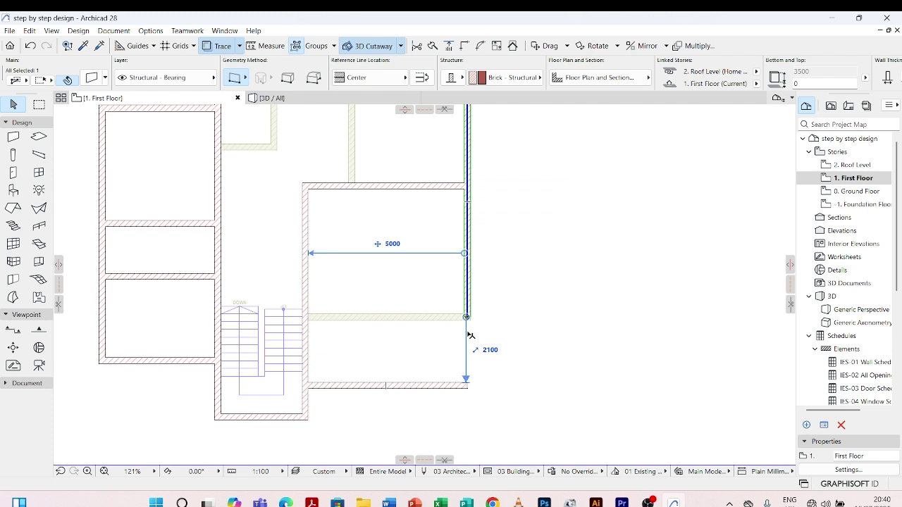
pyautogui.keyDown('shift'); pyautogui.click(421, 389); pyautogui.keyUp('shift')
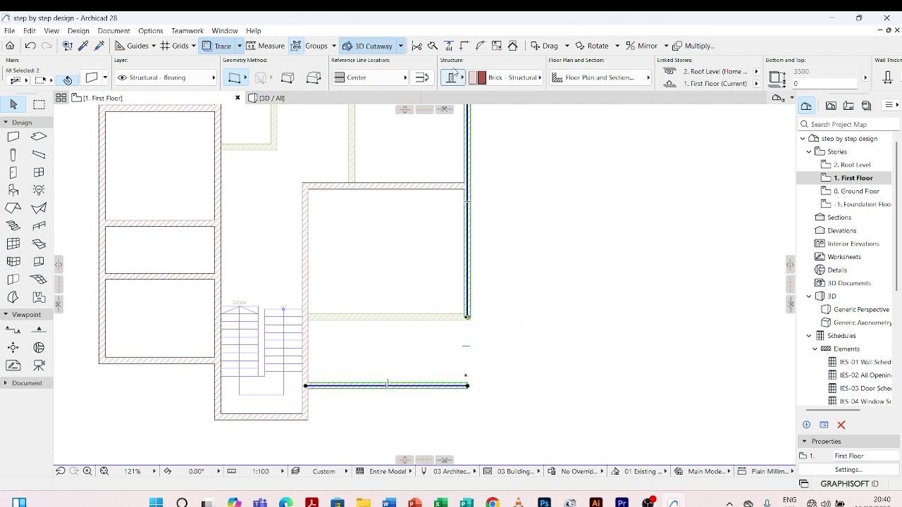
pyautogui.click(495, 270)
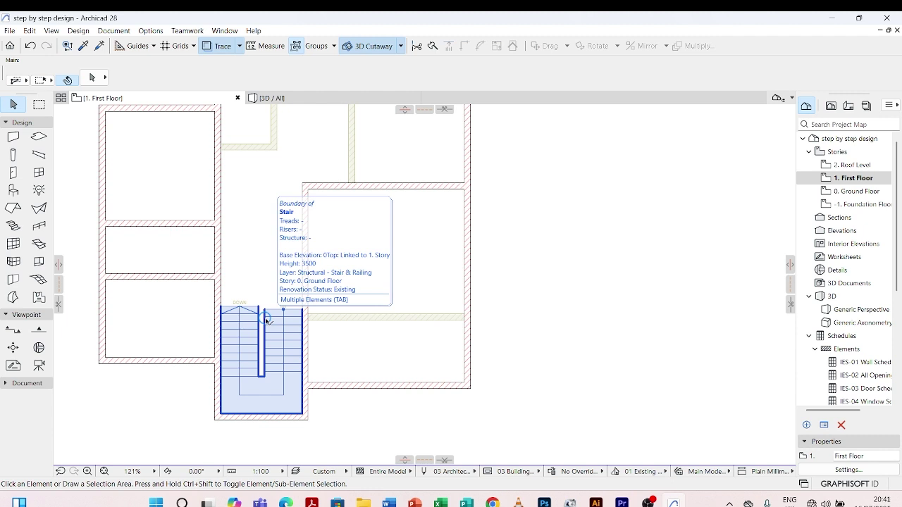
# Measure the inner depth of the small lower-left room from its bottom wall toward its top wall
pyautogui.scroll(-4, 475, 294)
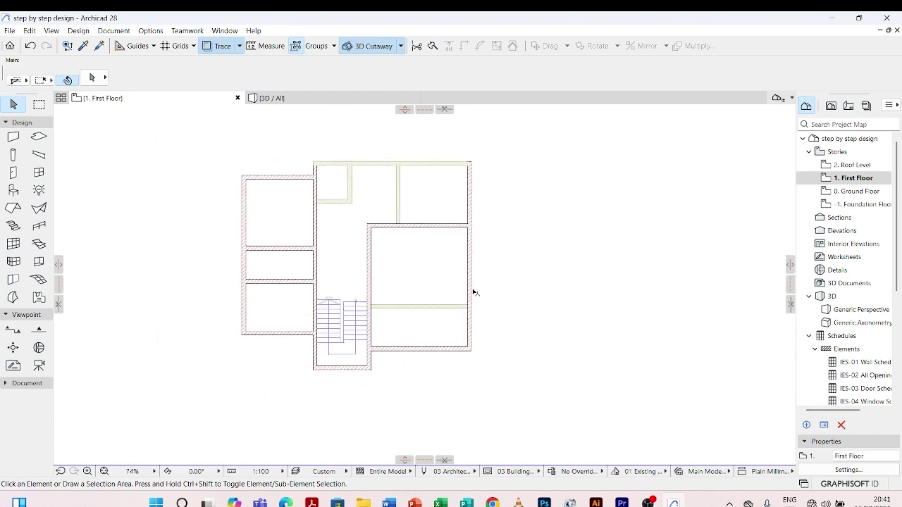
pyautogui.scroll(7, 296, 322)
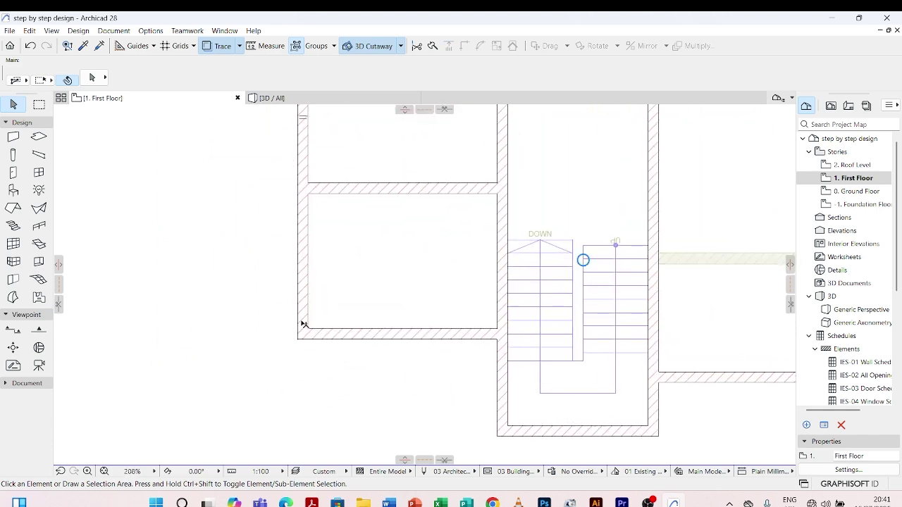
pyautogui.scroll(-3, 374, 345)
pyautogui.scroll(2, 394, 317)
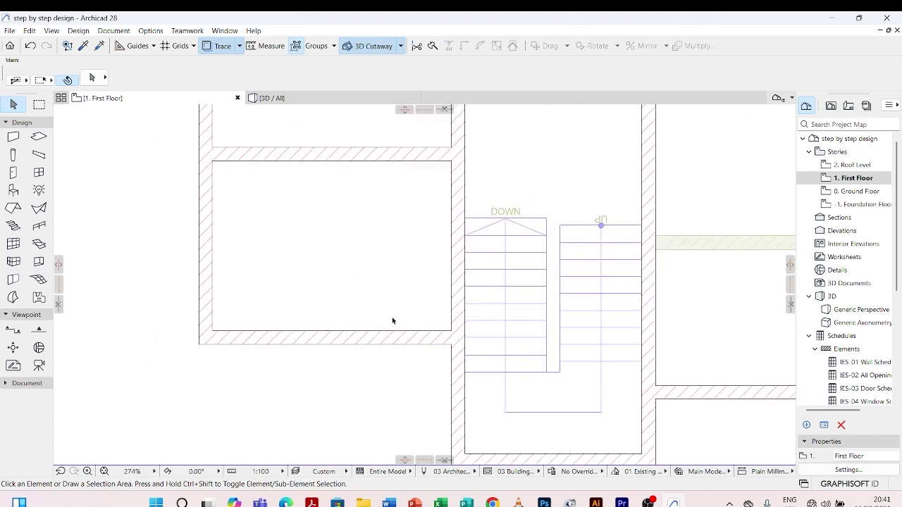
pyautogui.scroll(-2, 368, 331)
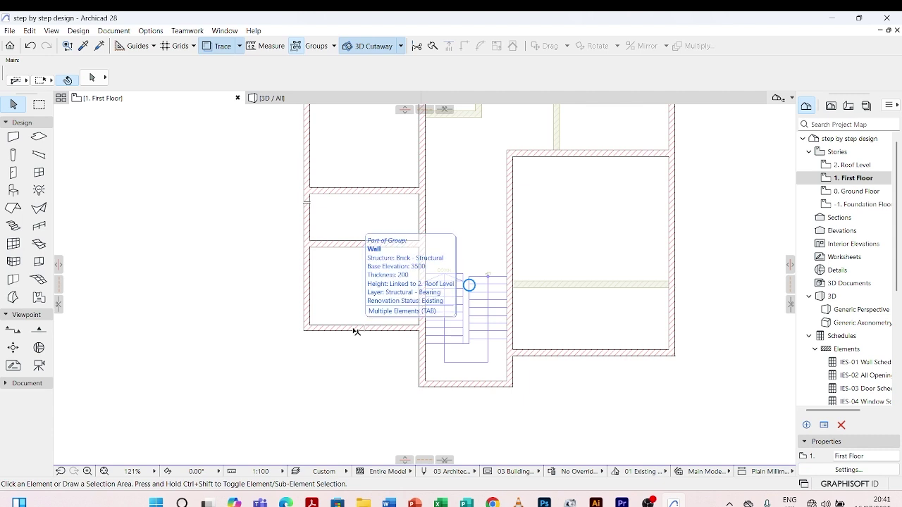
pyautogui.click(267, 46)
pyautogui.scroll(3, 353, 320)
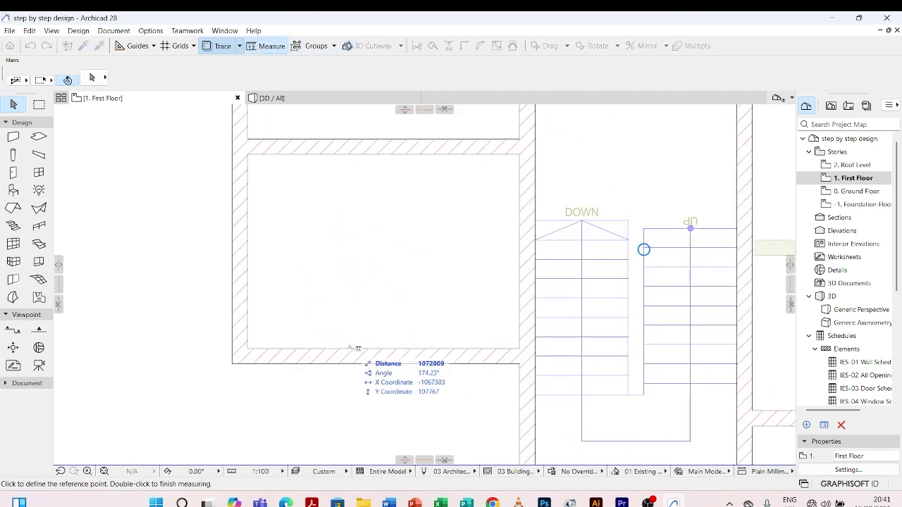
pyautogui.click(349, 348)
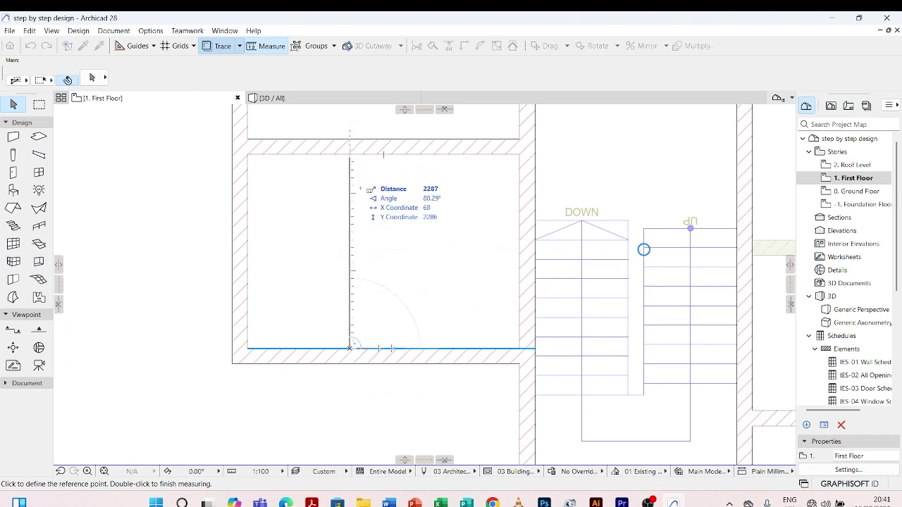
pyautogui.scroll(-5, 372, 277)
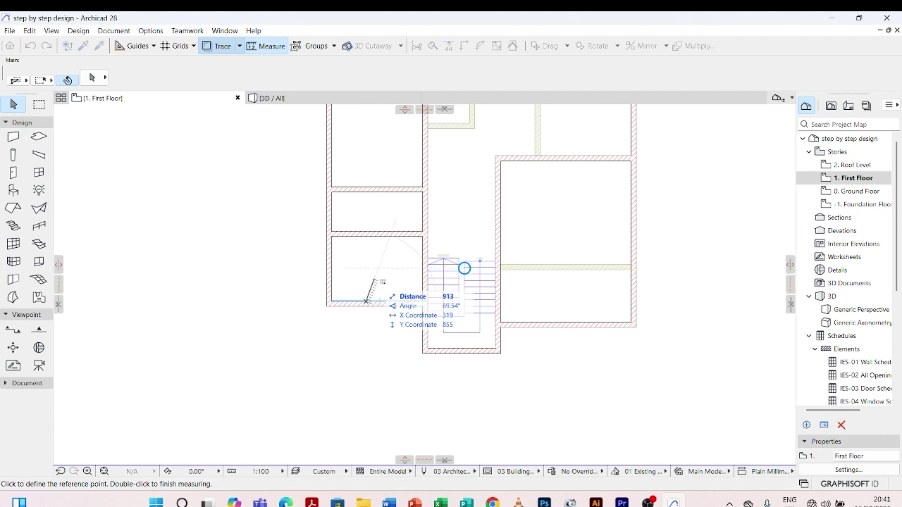
pyautogui.scroll(-4, 380, 280)
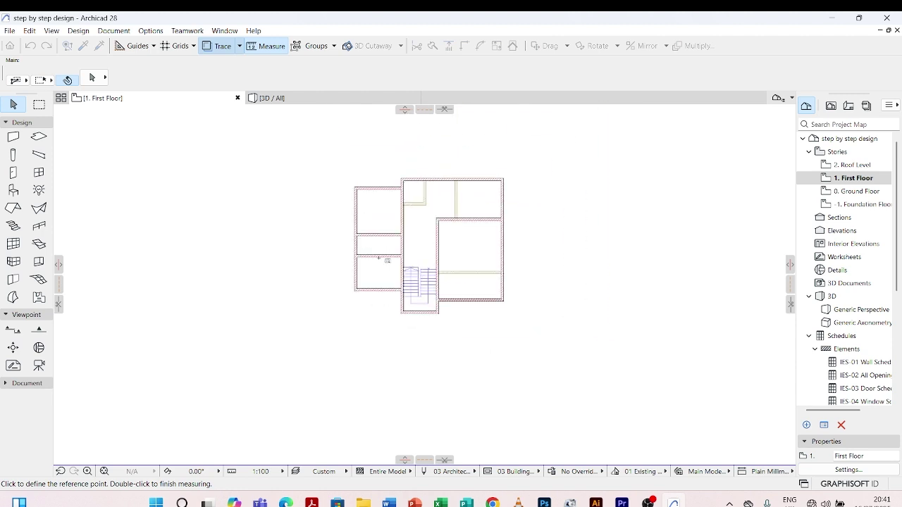
# Measure the inner depth of the upper-left room from its top wall to its lower wall
pyautogui.press('Escape')
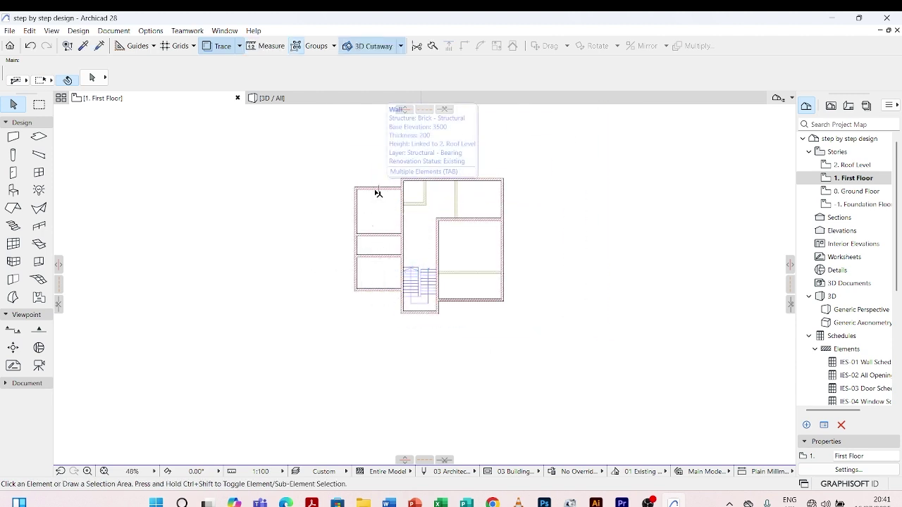
pyautogui.click(265, 46)
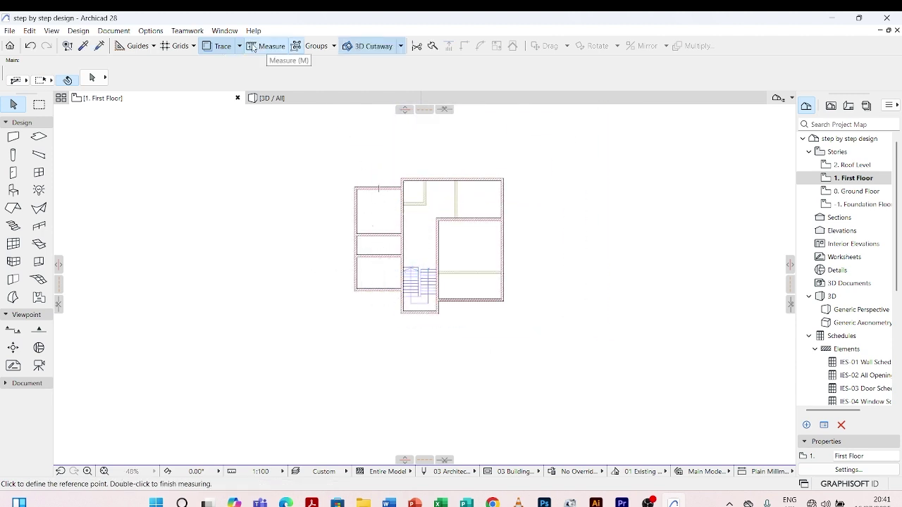
pyautogui.scroll(3, 366, 194)
pyautogui.scroll(2, 368, 193)
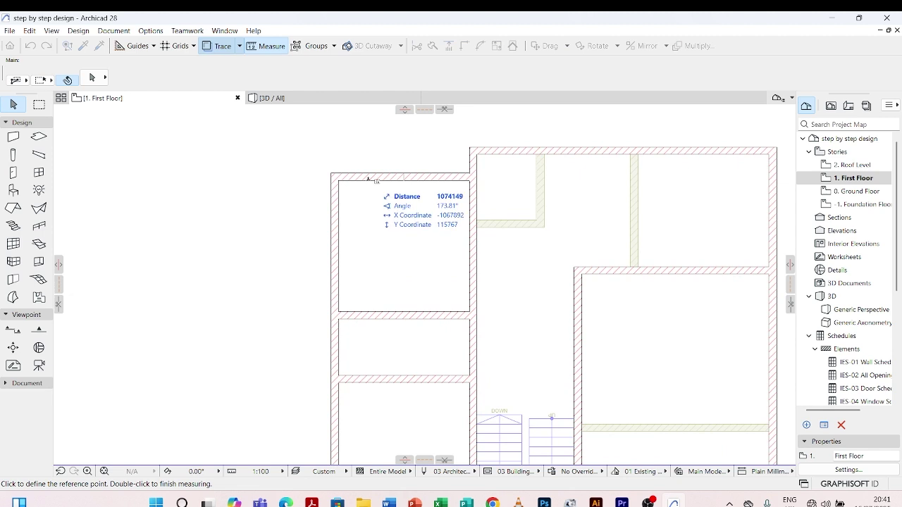
pyautogui.click(368, 181)
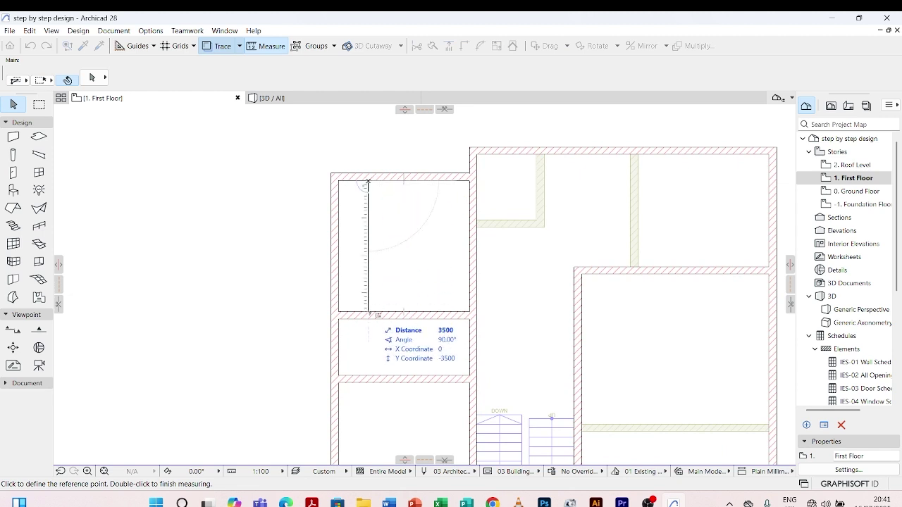
pyautogui.scroll(-5, 370, 222)
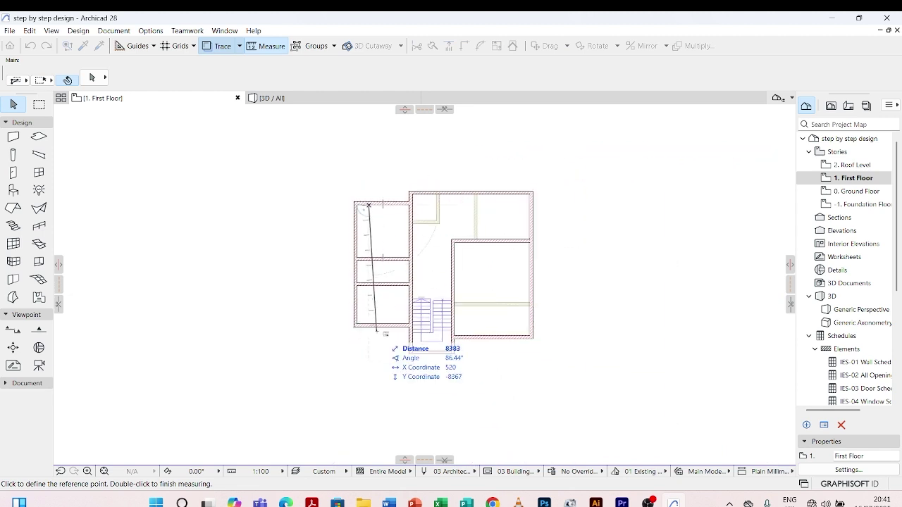
pyautogui.press('Escape')
pyautogui.scroll(4, 377, 331)
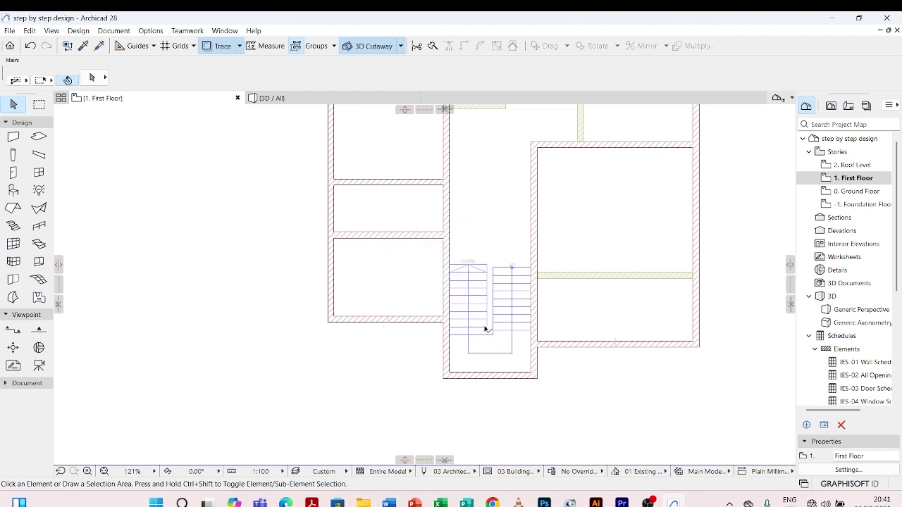
pyautogui.click(404, 318)
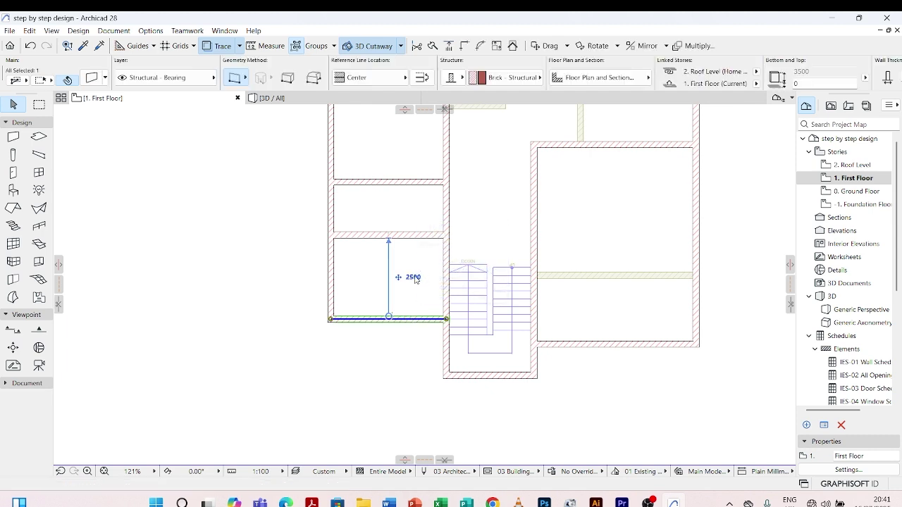
pyautogui.click(414, 277)
pyautogui.write('3500')
pyautogui.press('Return')
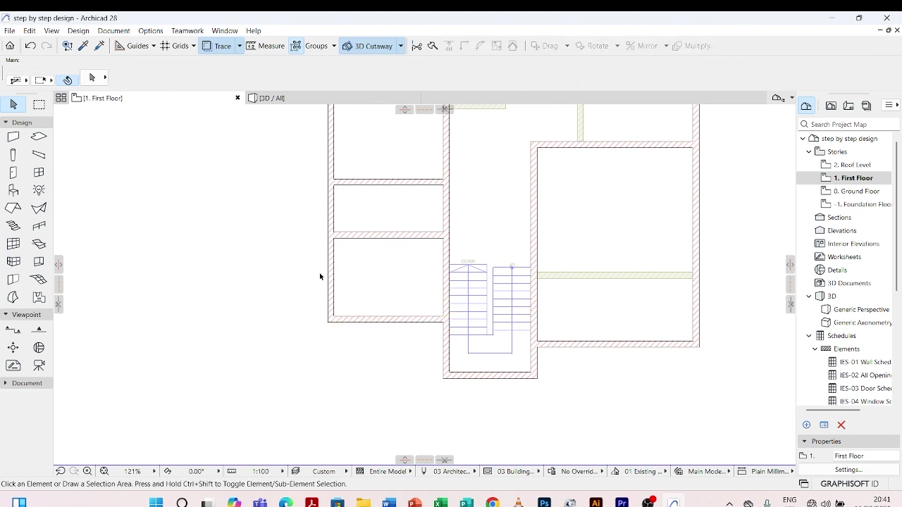
# Set the inner depth of the lower-left room to 3500 mm by moving its bottom wall, and deselect the wall
pyautogui.click(398, 319)
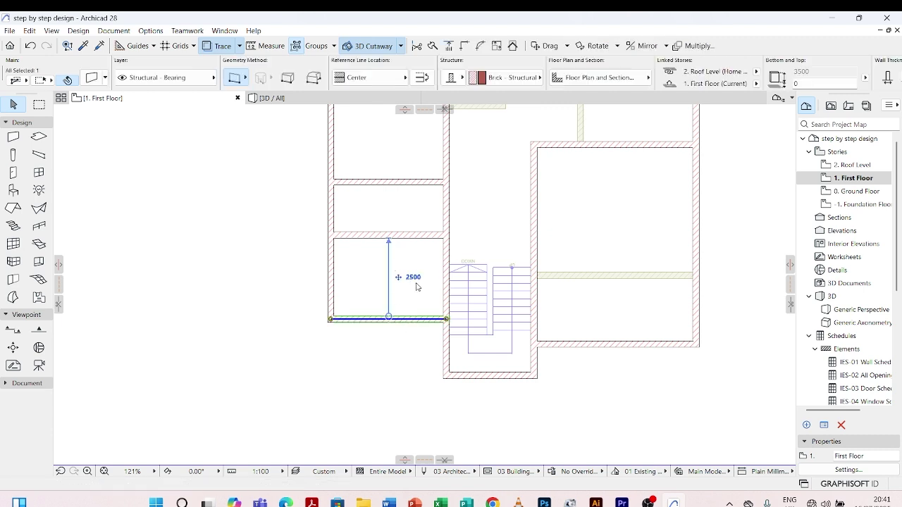
pyautogui.write('3500')
pyautogui.press('Return')
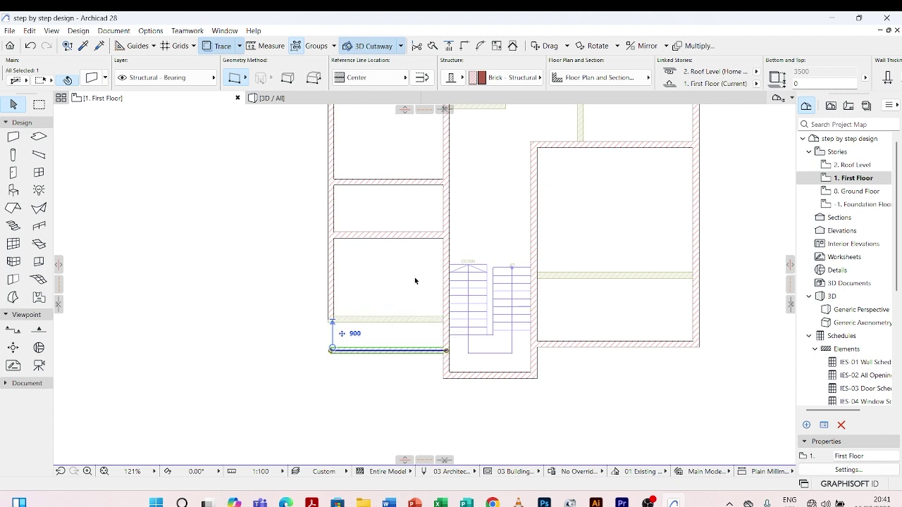
pyautogui.click(370, 390)
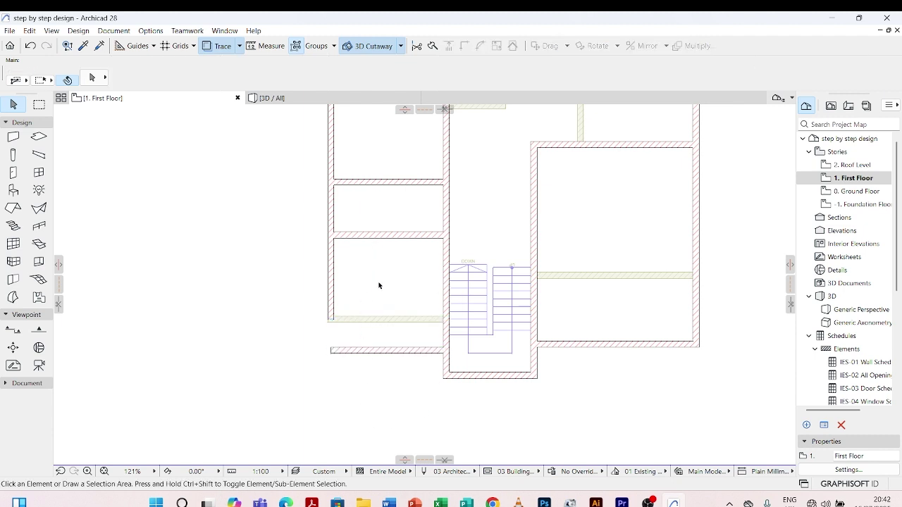
# Drag the lower-left room's bottom wall into line with the large right-hand room's bottom wall across the stairwell, and deselect it
pyautogui.scroll(3, 560, 350)
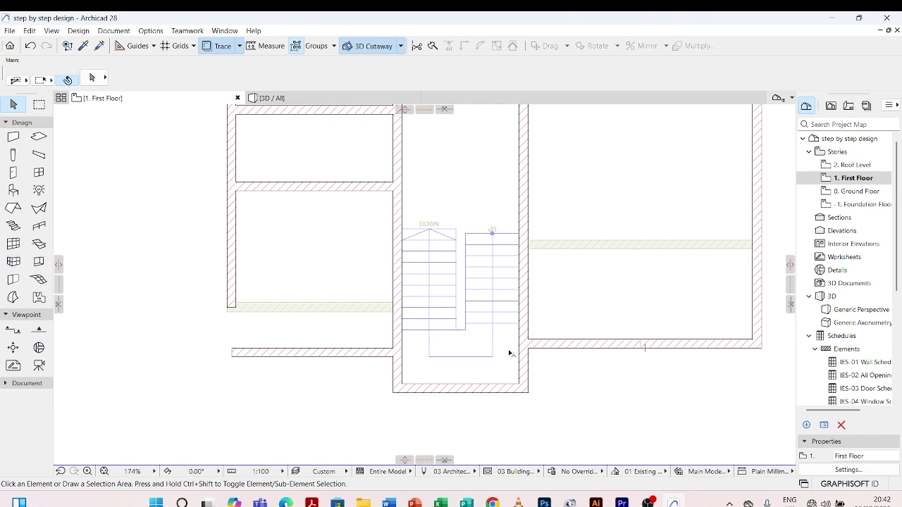
pyautogui.click(381, 352)
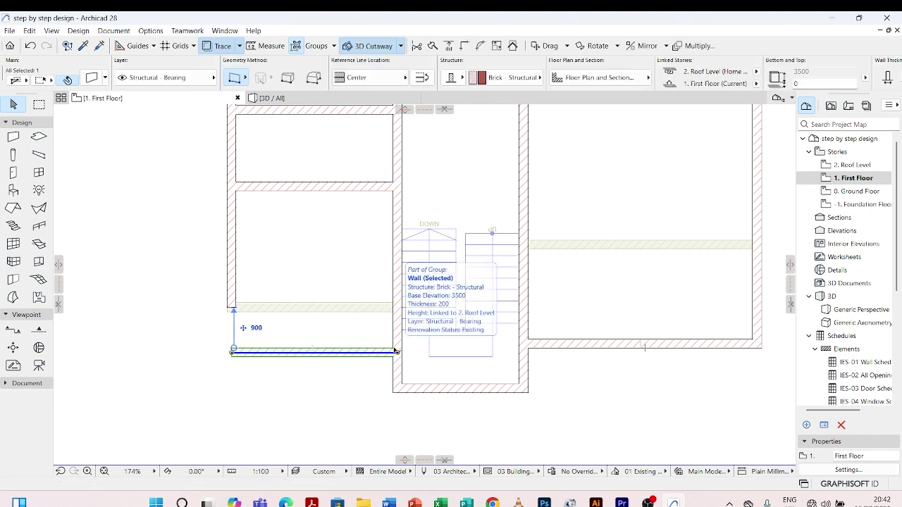
pyautogui.hotkey('ctrl', 'd')
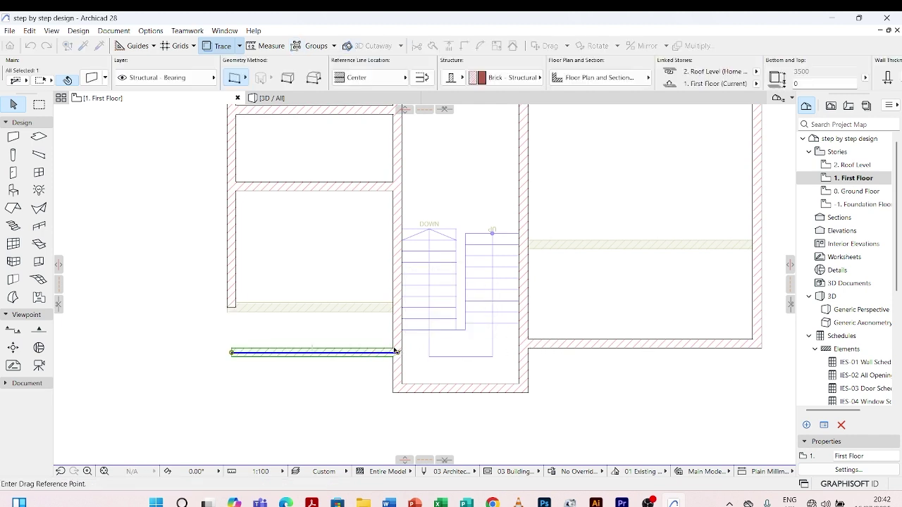
pyautogui.click(395, 351)
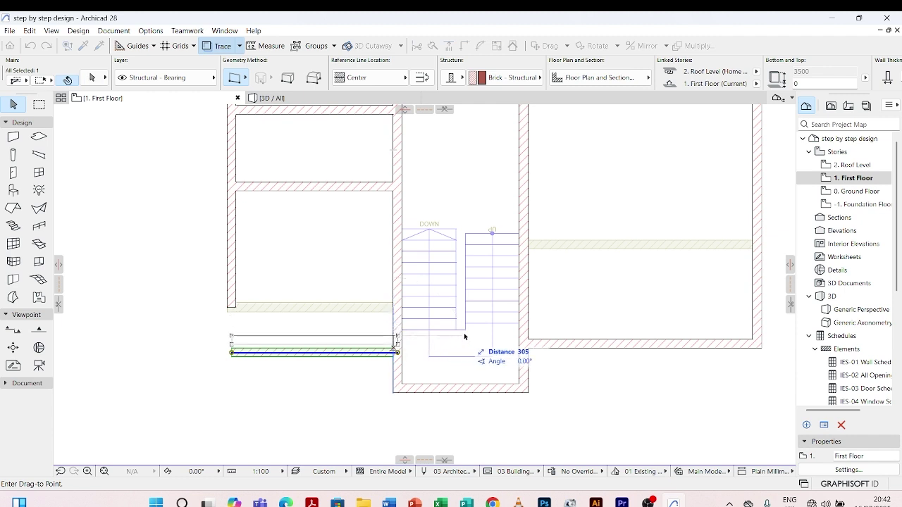
pyautogui.click(530, 341)
pyautogui.click(552, 378)
pyautogui.scroll(-3, 545, 375)
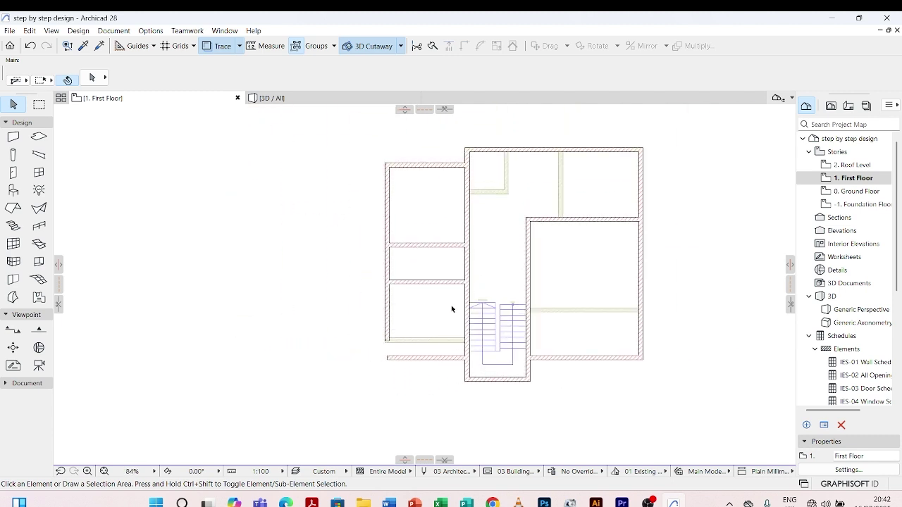
# Join the left outer wall with the lower-left room's relocated bottom wall to close the corner, and deselect both
pyautogui.click(392, 335)
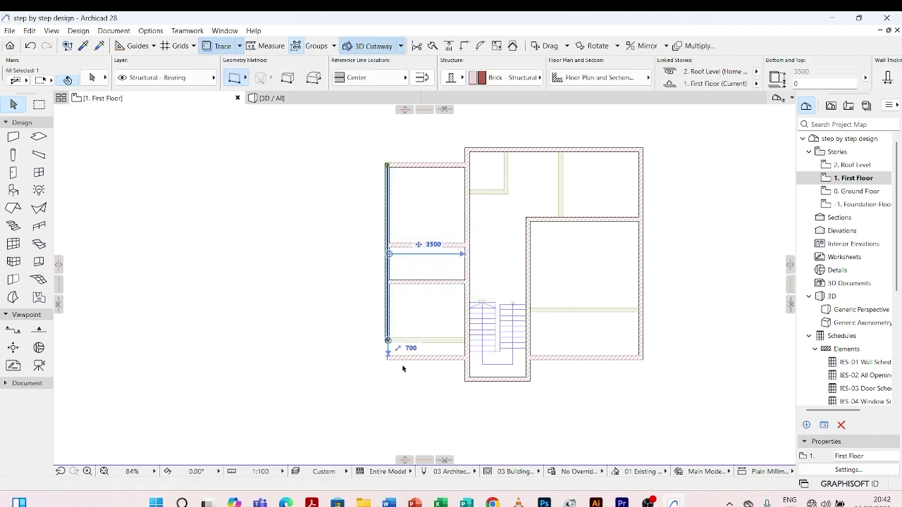
pyautogui.keyDown('shift'); pyautogui.click(405, 359); pyautogui.keyUp('shift')
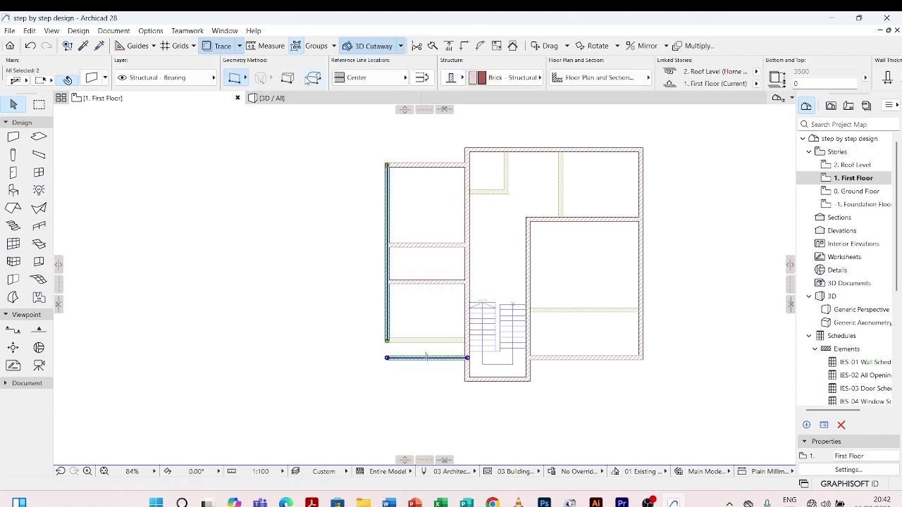
pyautogui.click(467, 46)
pyautogui.click(288, 216)
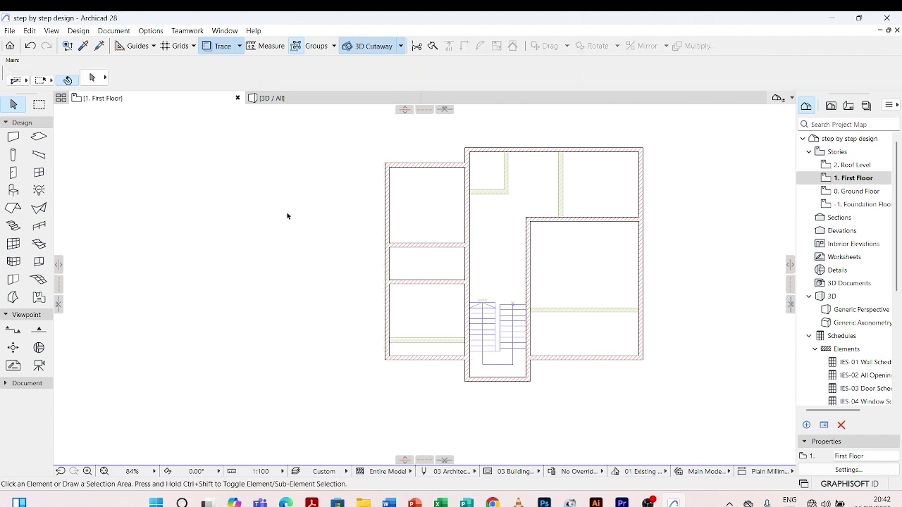
# Inspect the enlarged first-floor rooms and projecting stairwell from around the building in 3D, and return to the first-floor plan
pyautogui.scroll(-2, 286, 215)
pyautogui.click(306, 102)
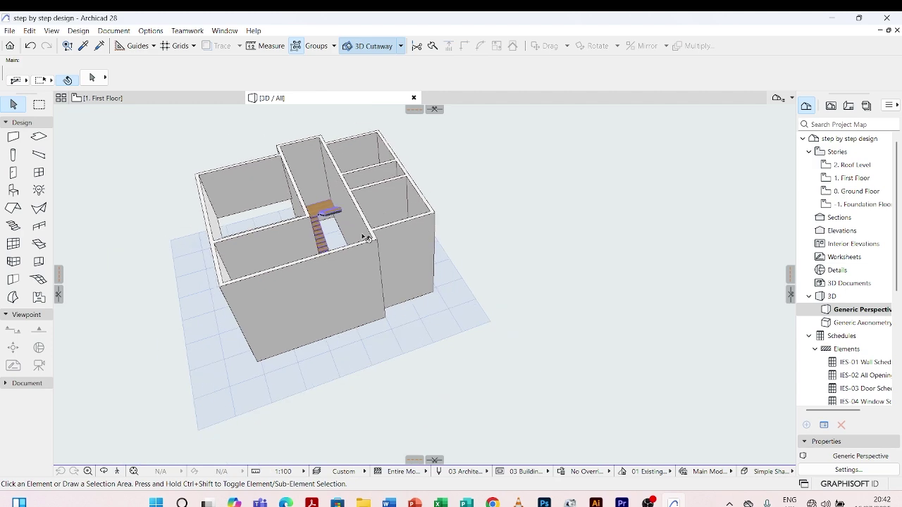
pyautogui.scroll(-2, 284, 288)
pyautogui.press('o')
pyautogui.moveTo(449, 326); pyautogui.dragTo(3, 250)
pyautogui.moveTo(422, 285); pyautogui.dragTo(165, 215)
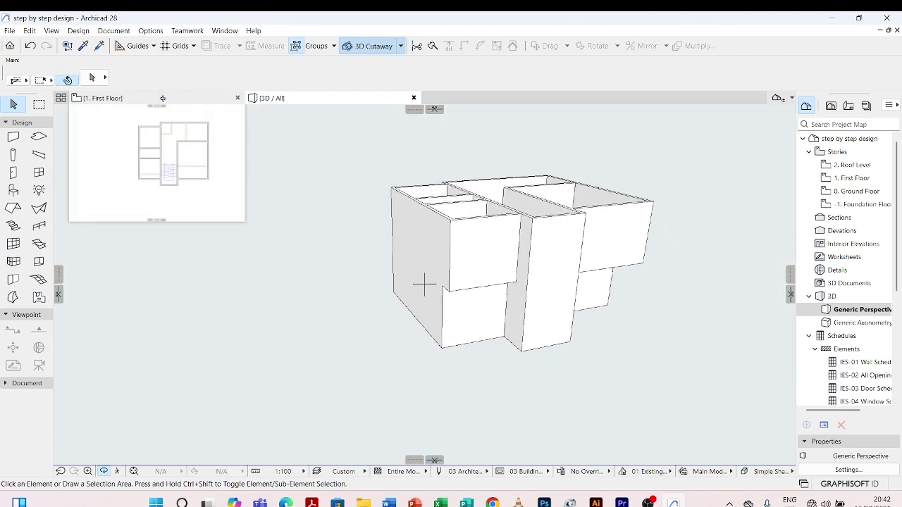
pyautogui.click(160, 102)
# Check the depth of the narrow middle room between the two left-hand rooms using its upper wall, and deselect the wall
pyautogui.scroll(3, 373, 259)
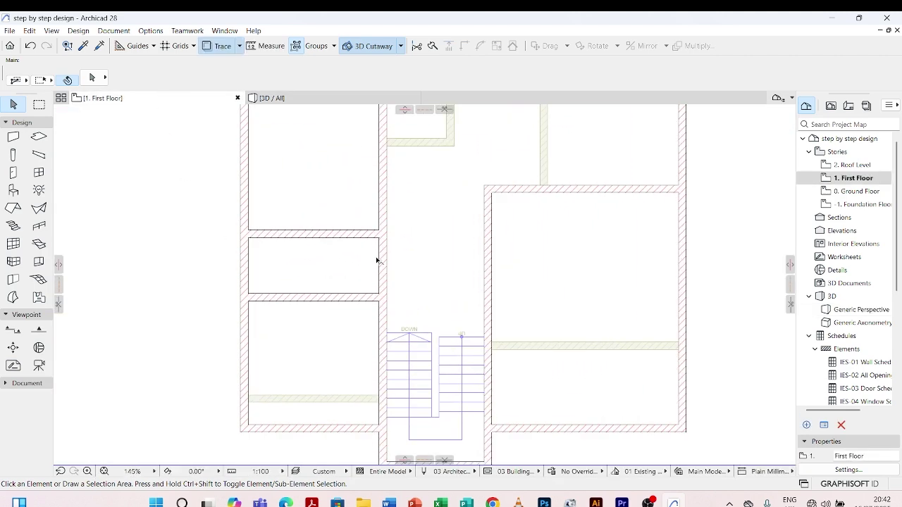
pyautogui.scroll(-2, 376, 282)
pyautogui.scroll(4, 405, 310)
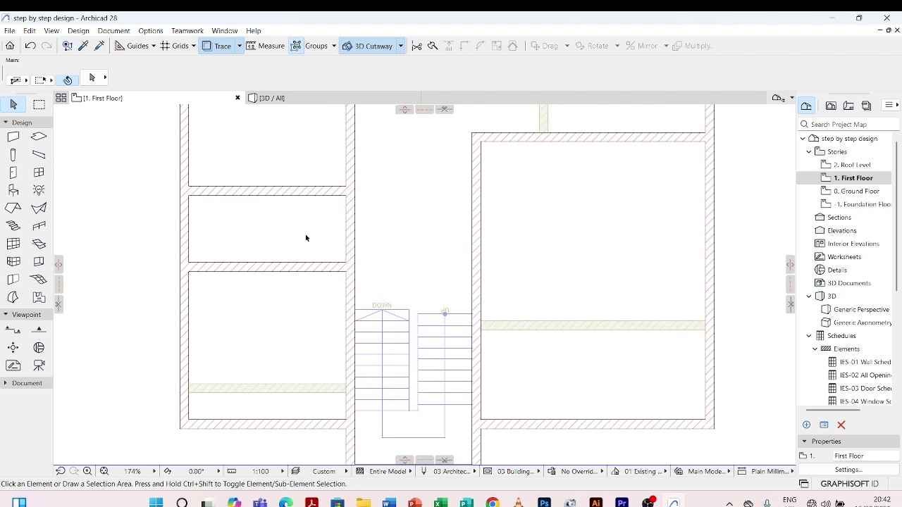
pyautogui.scroll(-3, 306, 238)
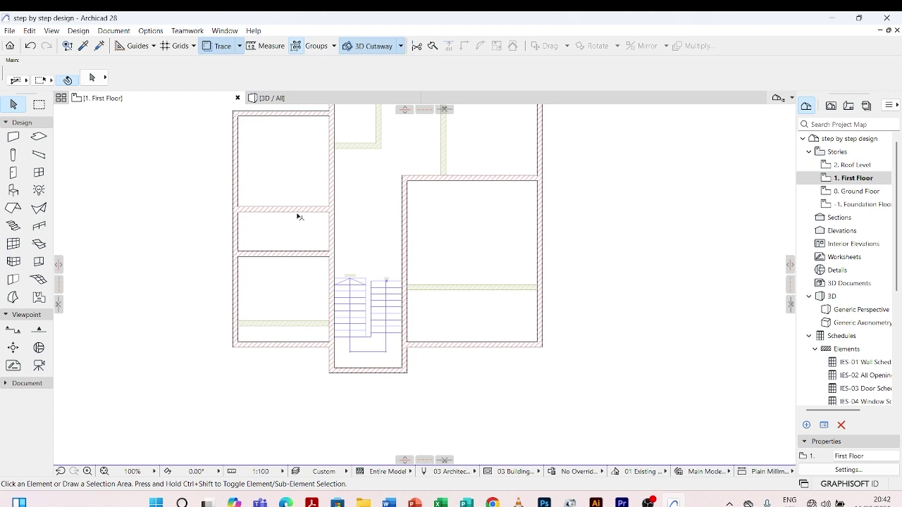
pyautogui.scroll(3, 300, 217)
pyautogui.click(299, 213)
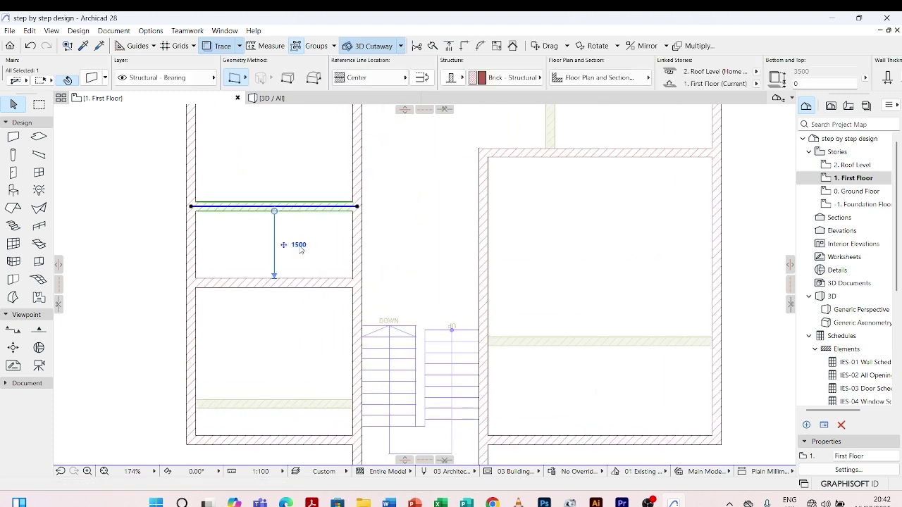
pyautogui.click(314, 239)
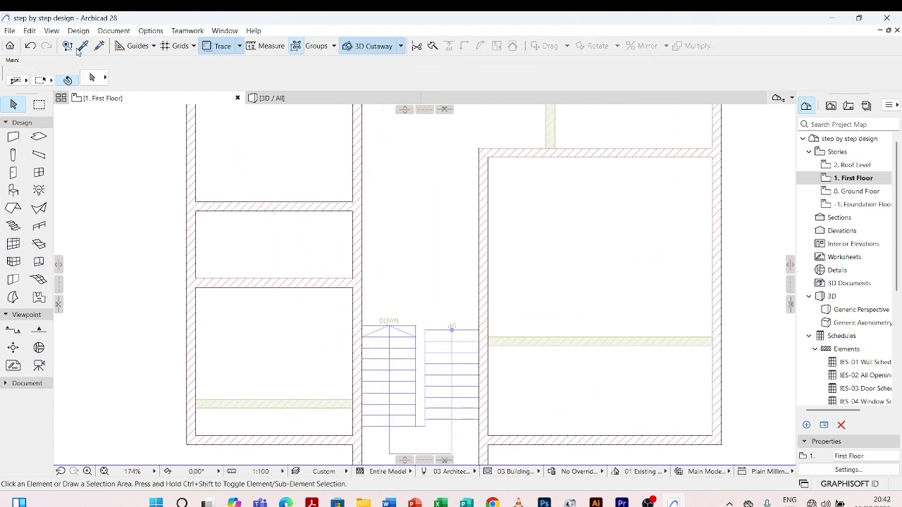
# Draw a vertical partition across the narrow middle room, about 1150 mm from its right-hand wall, using the settings of its lower wall
pyautogui.press('alt')
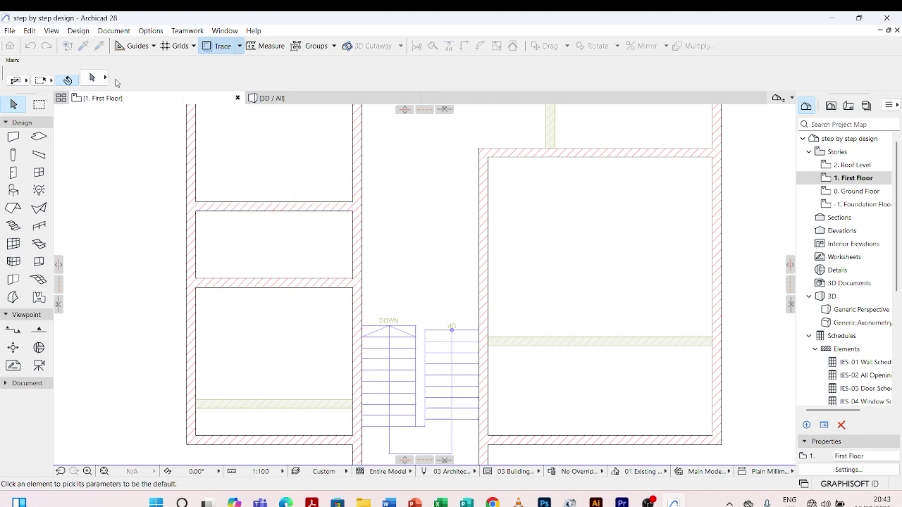
pyautogui.keyDown('alt'); pyautogui.click(291, 279); pyautogui.keyUp('alt')
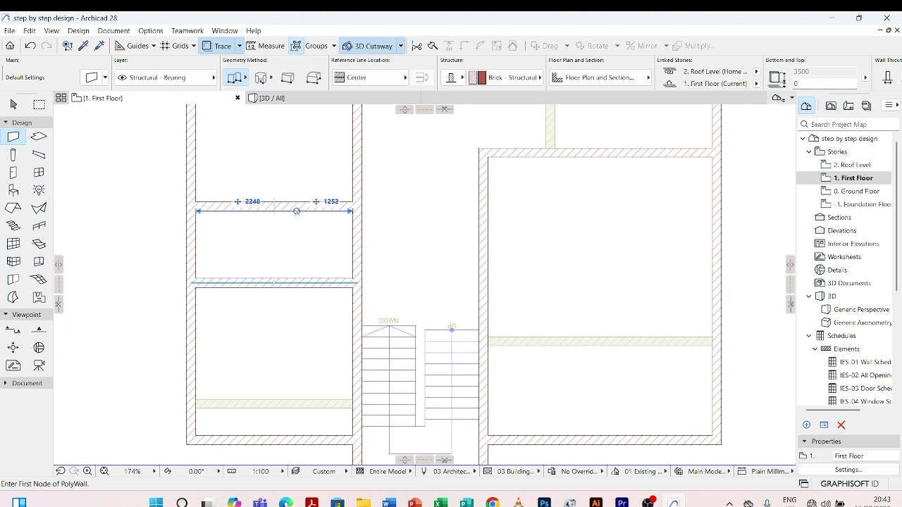
pyautogui.click(296, 211)
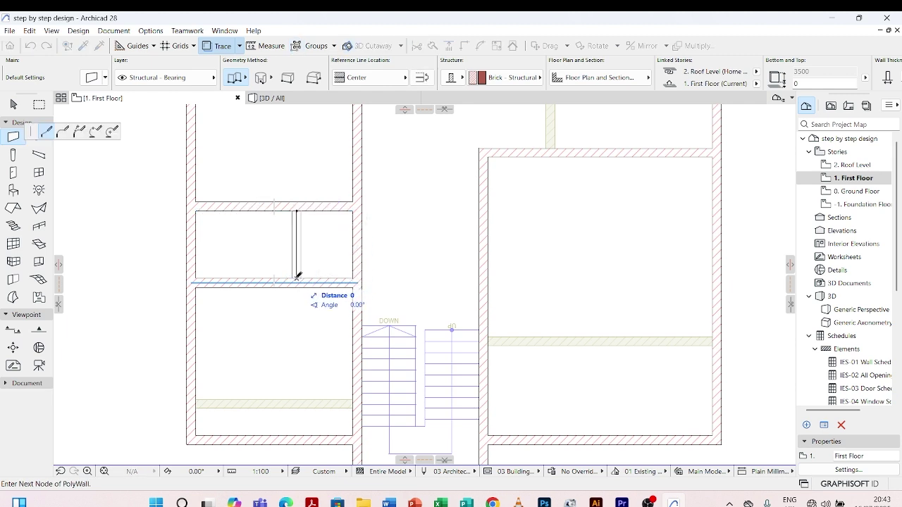
pyautogui.doubleClick(296, 275)
pyautogui.press('Escape')
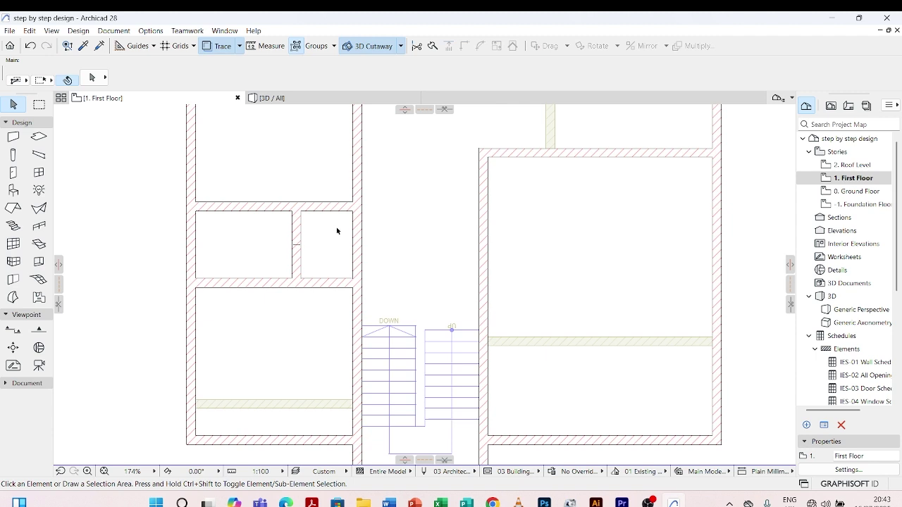
# Set the clear distance between the new partition and the middle room's right-hand wall to 1000 mm, and deselect the partition
pyautogui.click(300, 225)
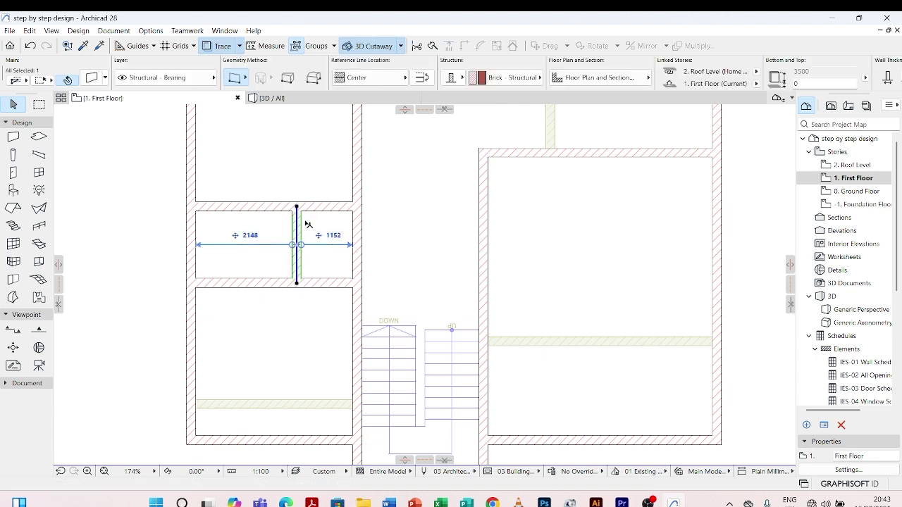
pyautogui.click(333, 235)
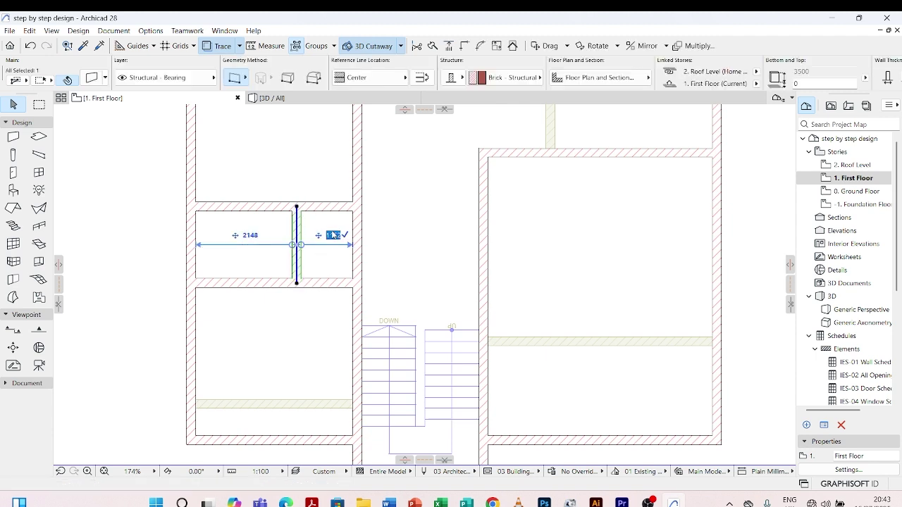
pyautogui.write('1000')
pyautogui.press('Return')
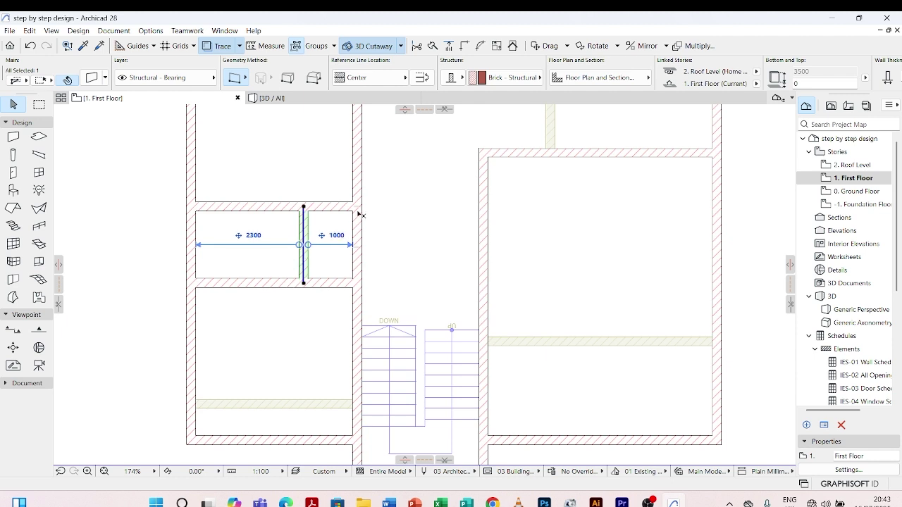
pyautogui.click(388, 183)
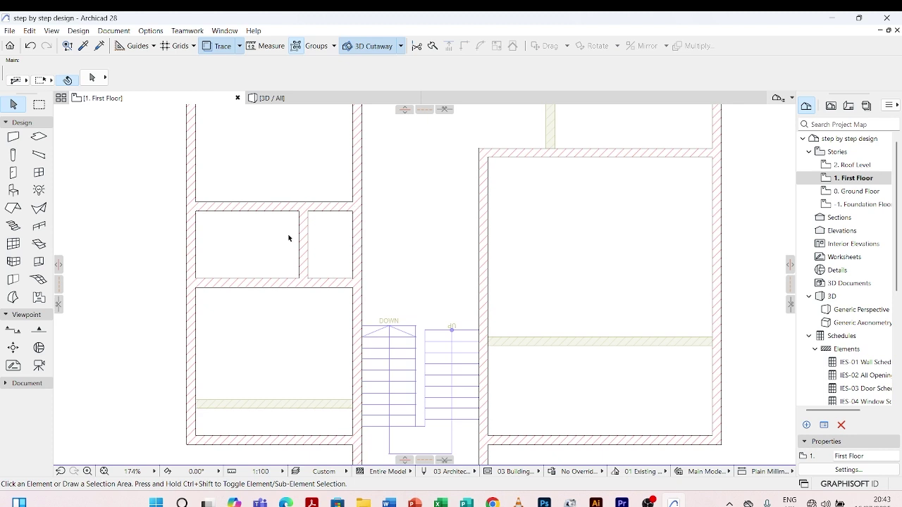
pyautogui.scroll(-4, 381, 240)
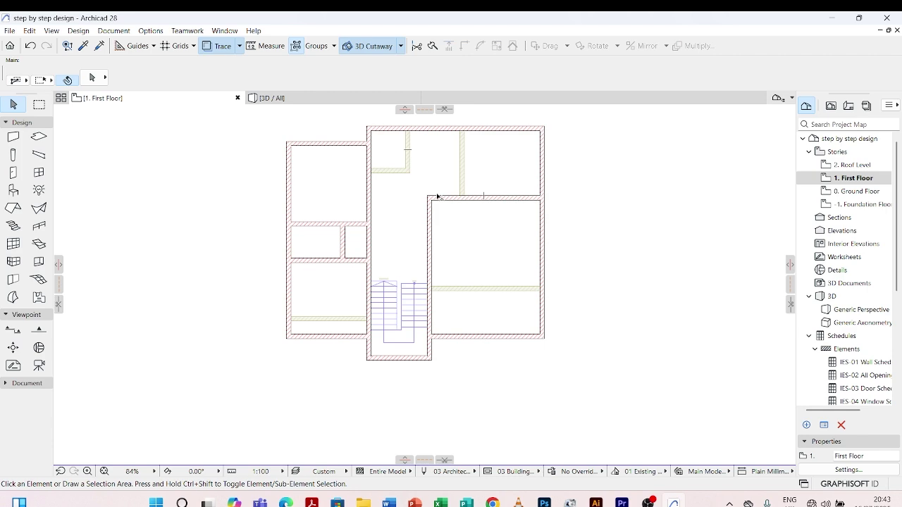
# Set the clear depth of the upper right-hand room to 3500 mm by moving its lower wall, and deselect the wall
pyautogui.scroll(3, 464, 201)
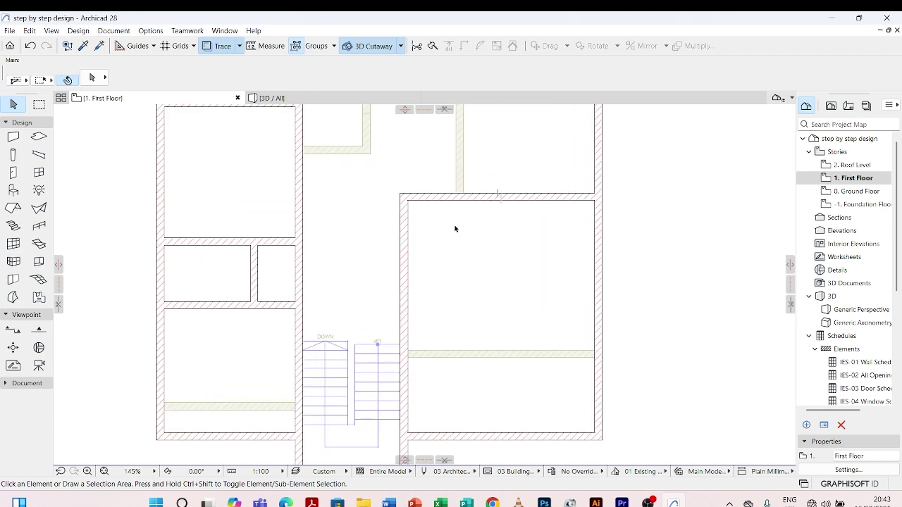
pyautogui.scroll(-2, 454, 229)
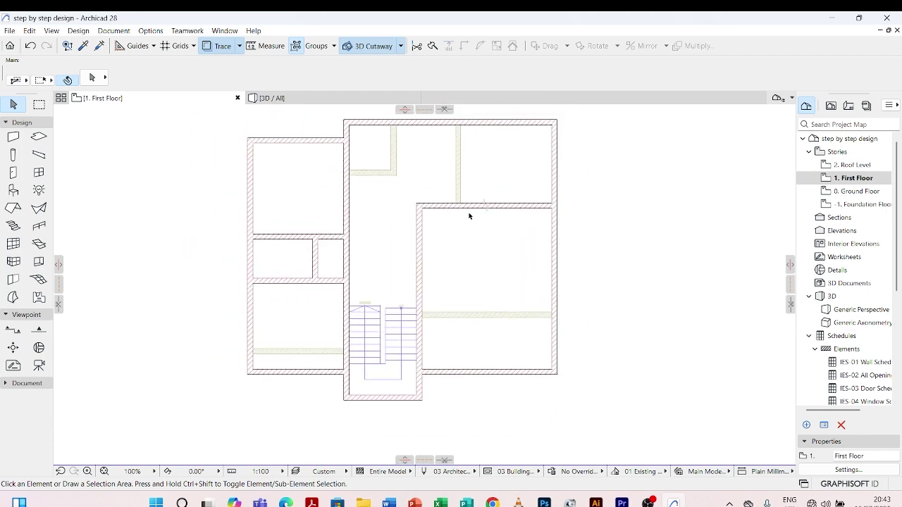
pyautogui.click(472, 208)
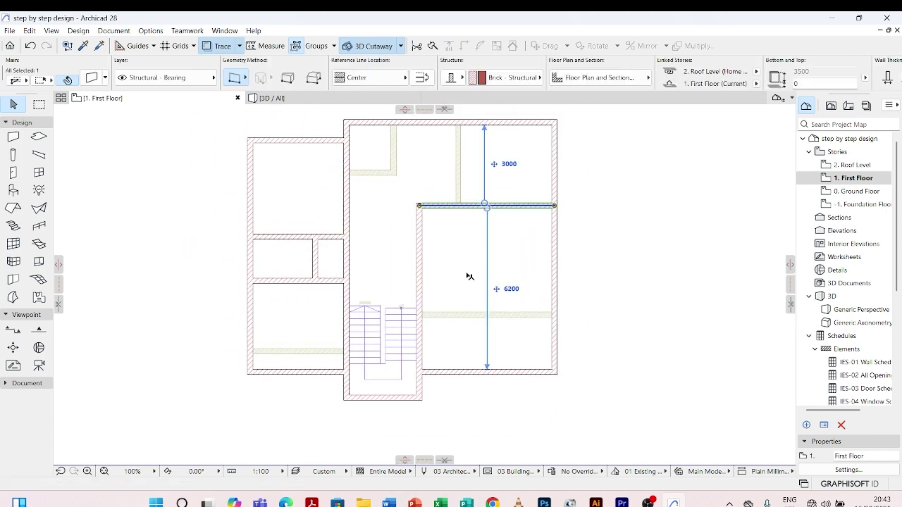
pyautogui.click(510, 167)
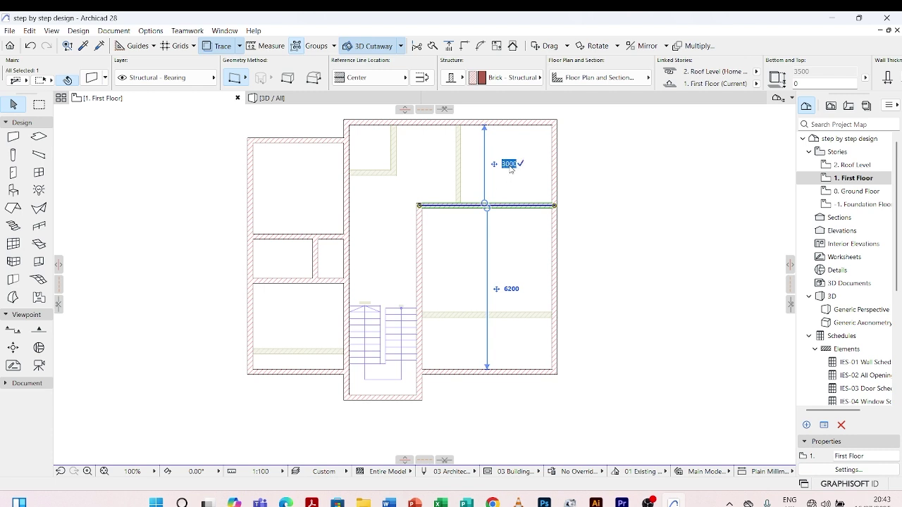
pyautogui.write('3500')
pyautogui.press('Return')
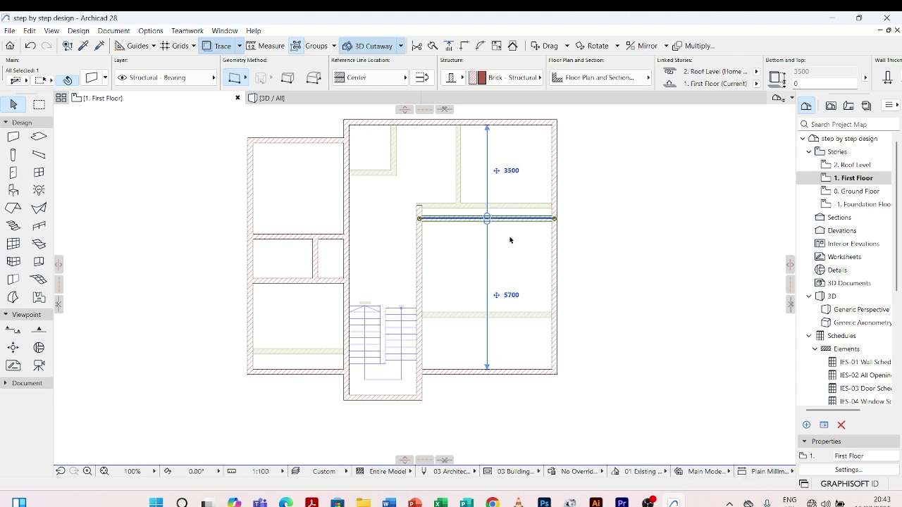
pyautogui.click(629, 184)
# Extend the wall between the stair hall and the right-hand rooms up to the upper exterior wall with Adjust, and deselect it
pyautogui.scroll(4, 515, 267)
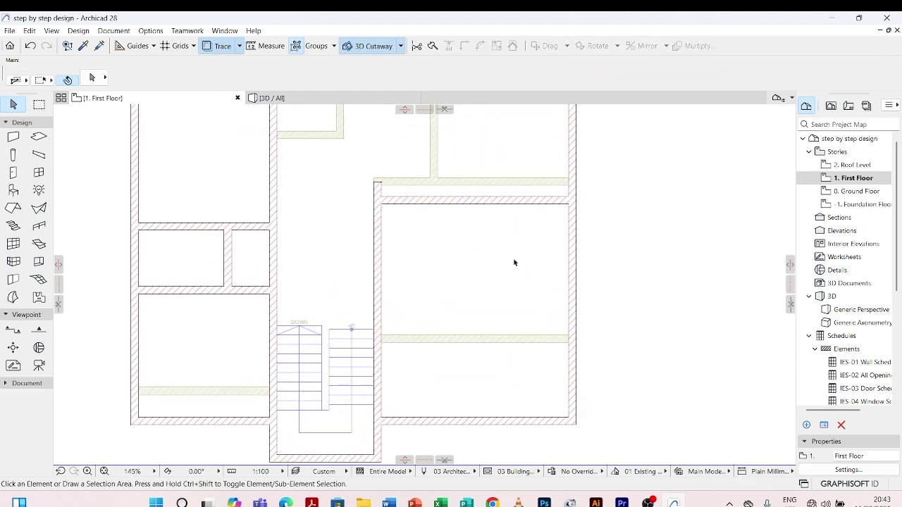
pyautogui.scroll(-3, 463, 293)
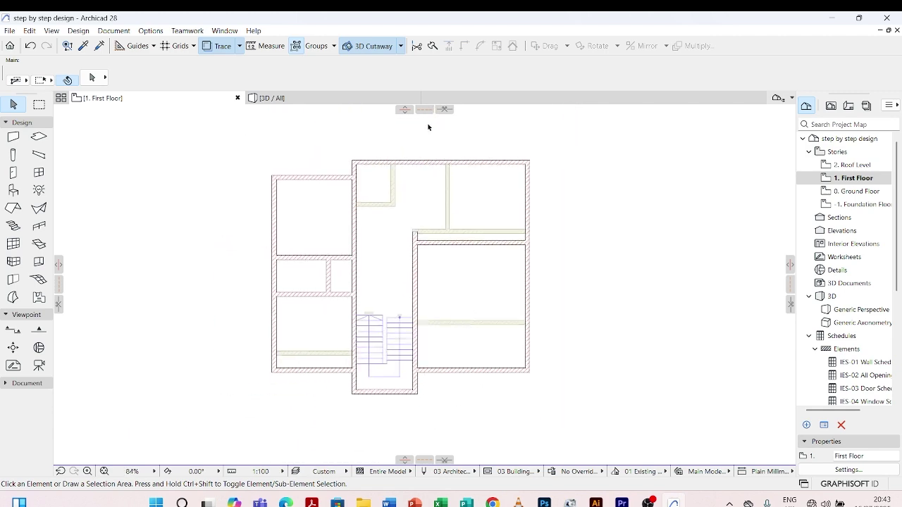
pyautogui.scroll(2, 426, 169)
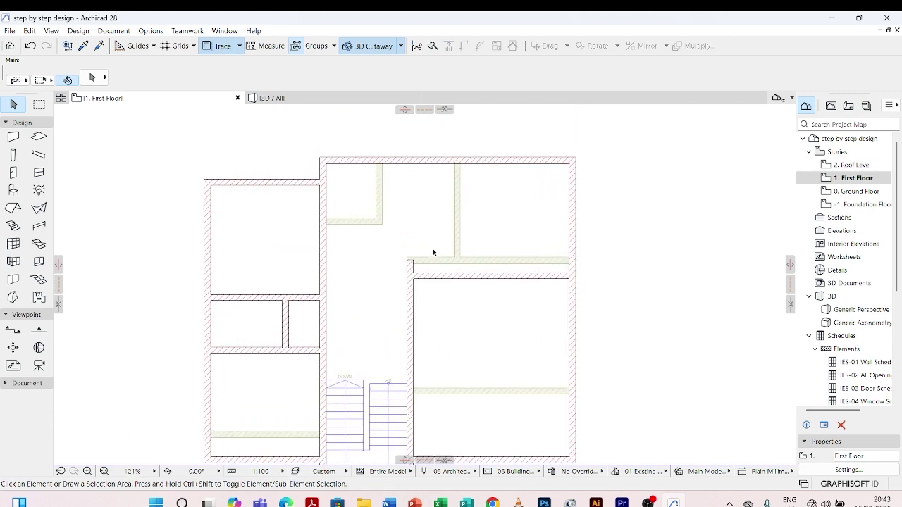
pyautogui.scroll(-2, 433, 251)
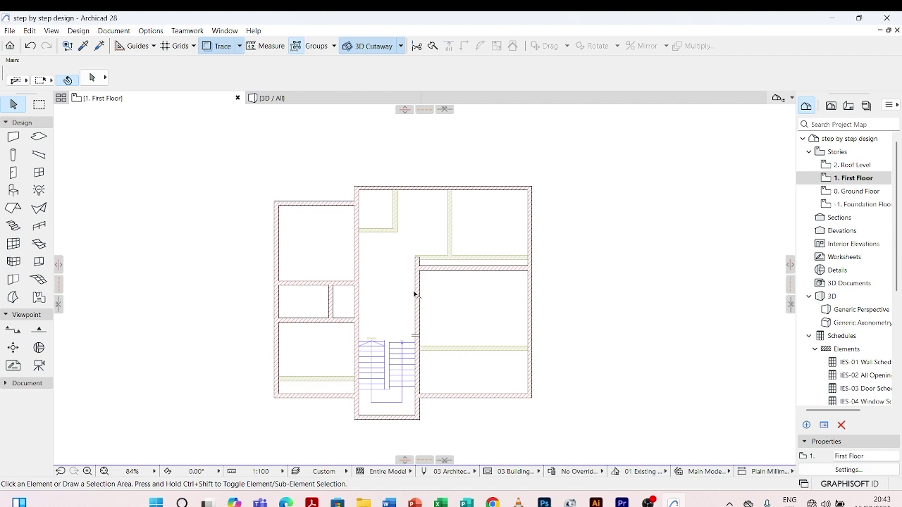
pyautogui.click(419, 276)
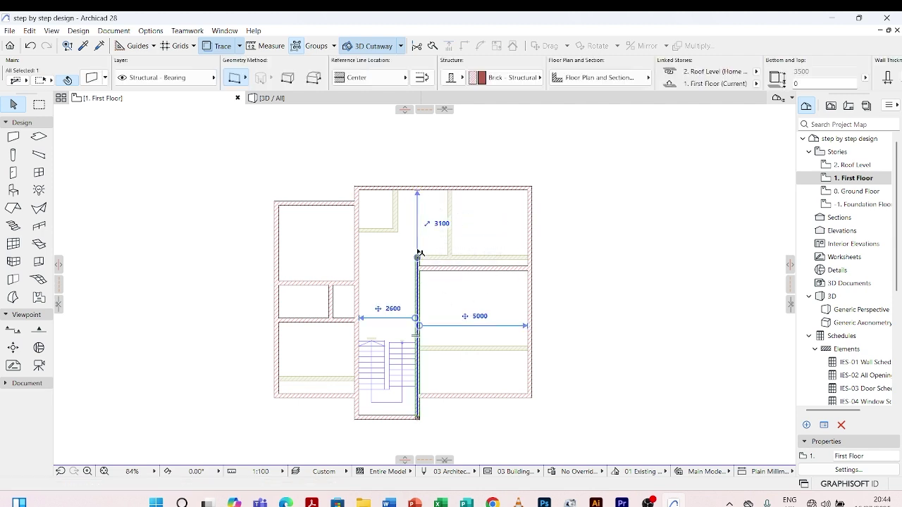
pyautogui.click(421, 149)
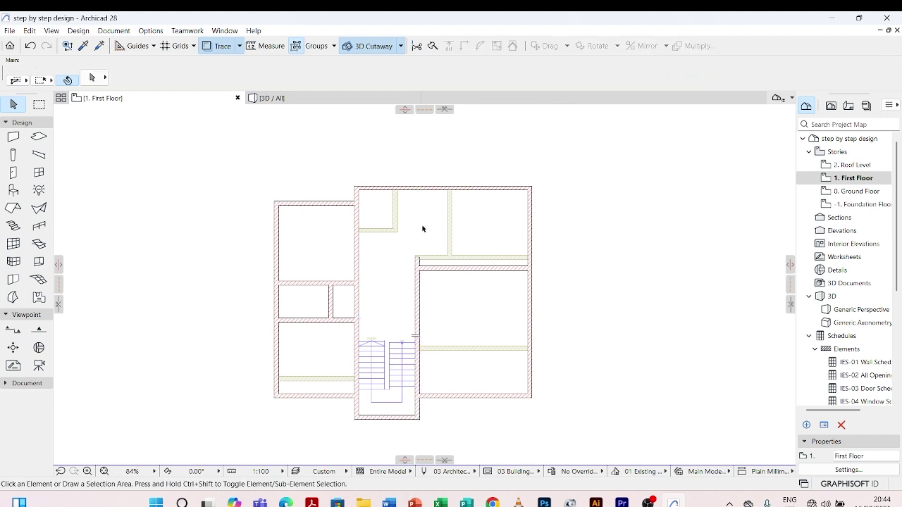
pyautogui.click(419, 260)
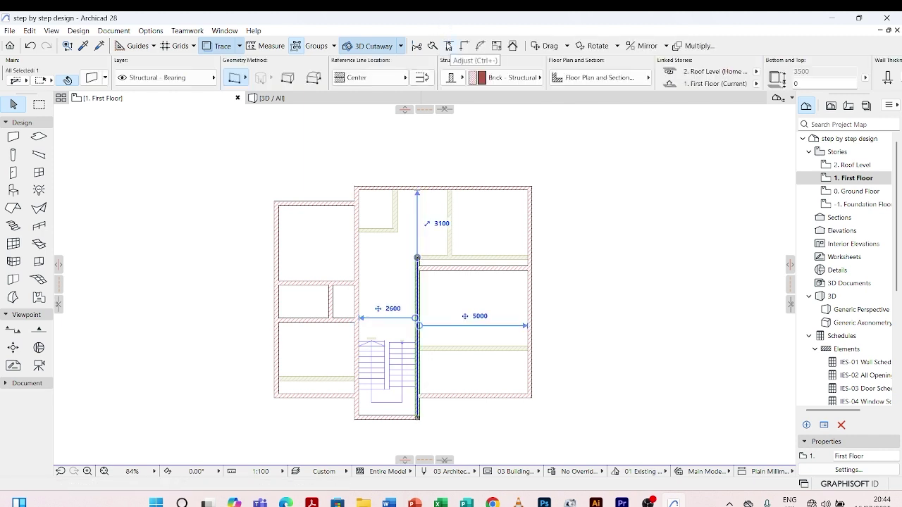
pyautogui.click(448, 46)
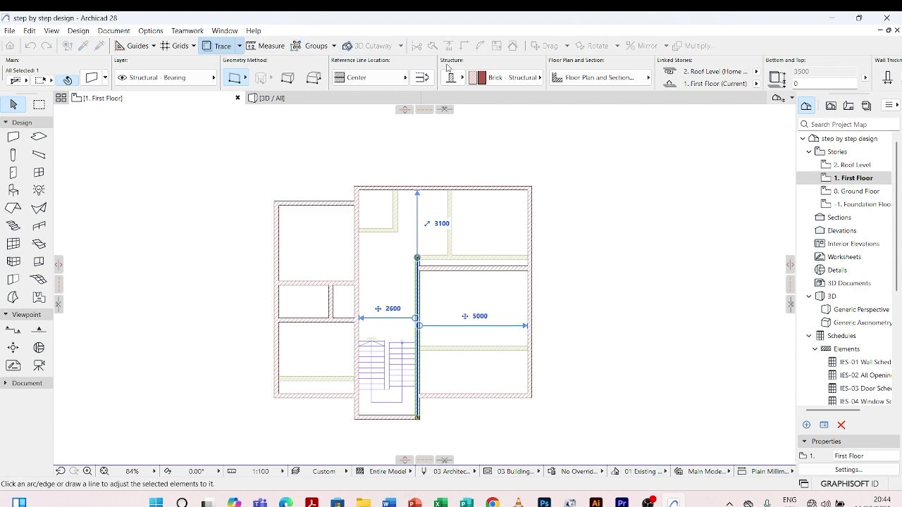
pyautogui.scroll(5, 411, 207)
pyautogui.click(432, 380)
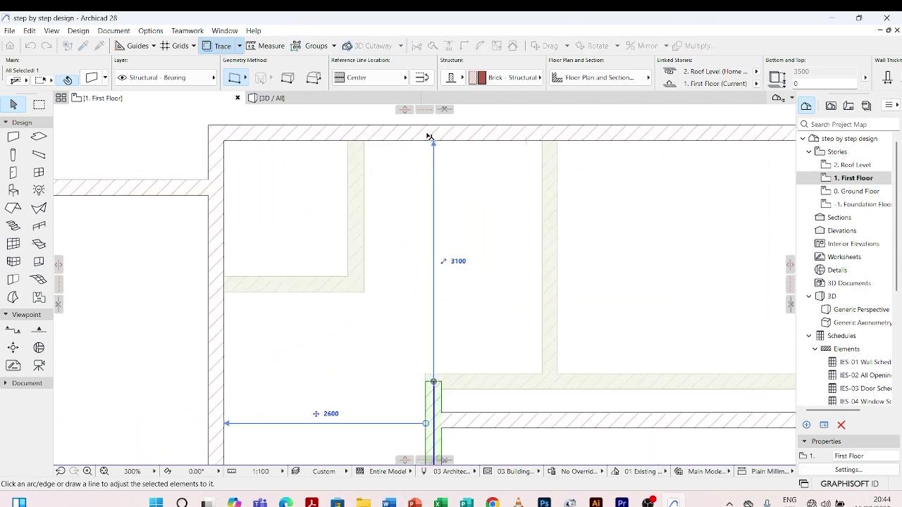
pyautogui.click(429, 136)
pyautogui.click(487, 200)
pyautogui.scroll(-5, 488, 200)
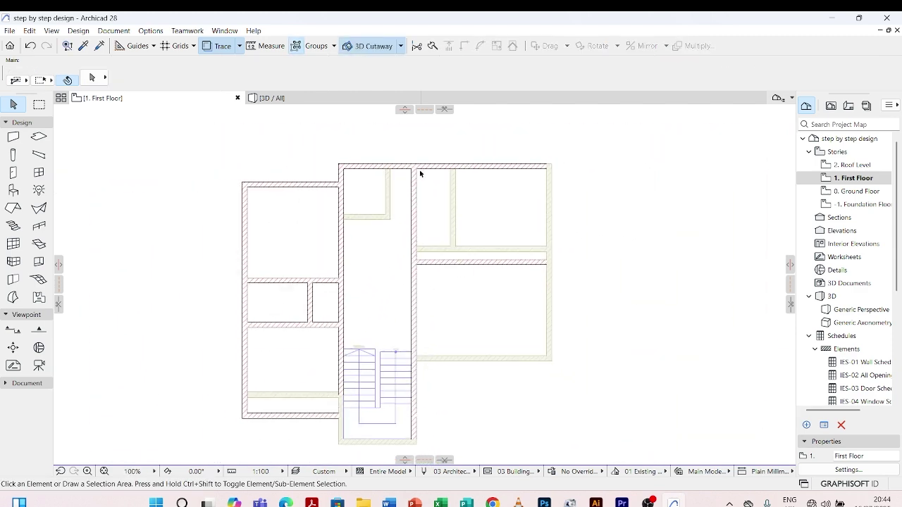
pyautogui.click(418, 203)
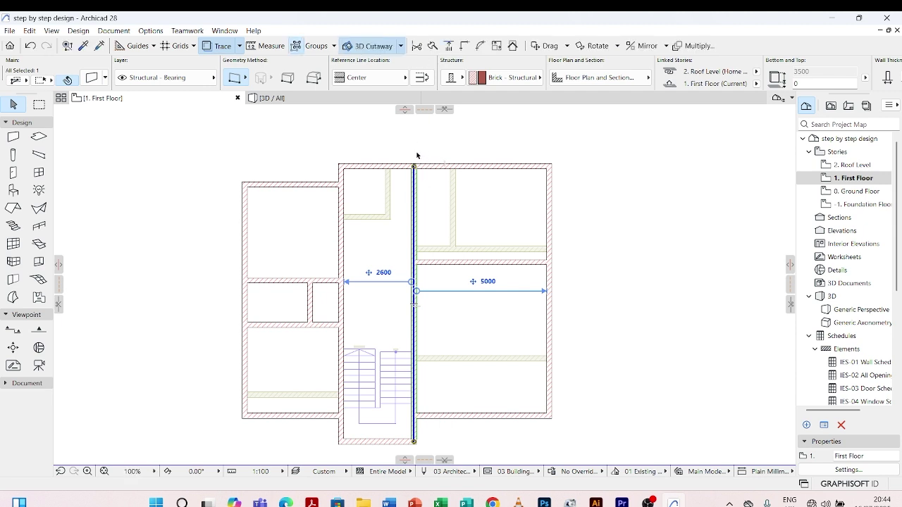
pyautogui.press('Delete')
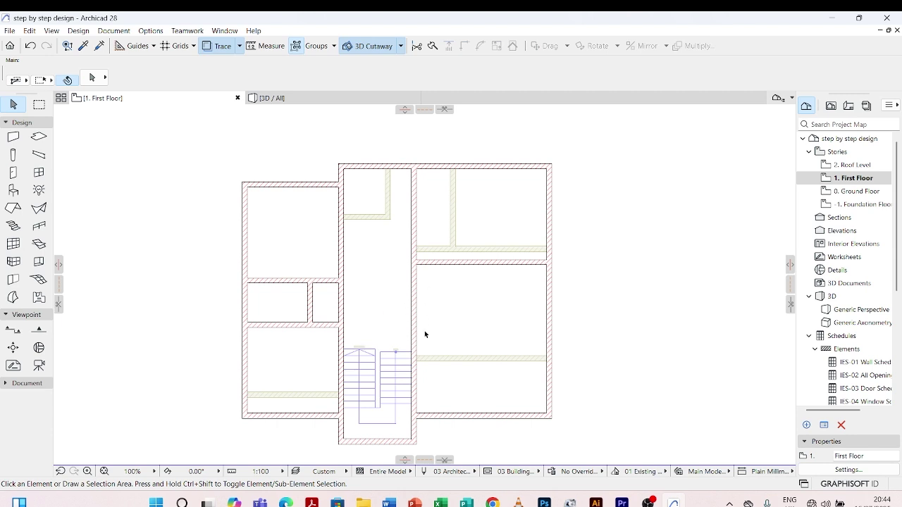
# Draw a horizontal wall across the stair hall, about 2350 mm below the upper exterior wall, using the settings of the hall's left wall
pyautogui.scroll(3, 353, 204)
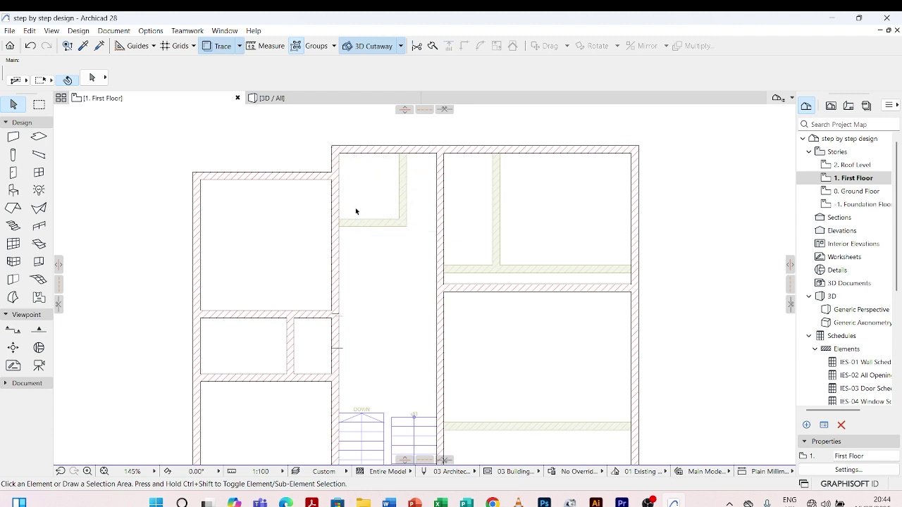
pyautogui.scroll(-2, 395, 197)
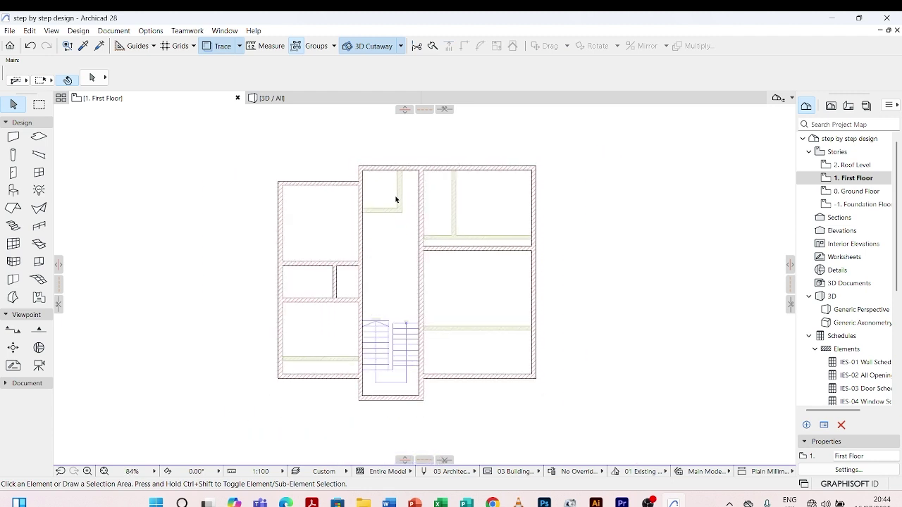
pyautogui.scroll(2, 388, 221)
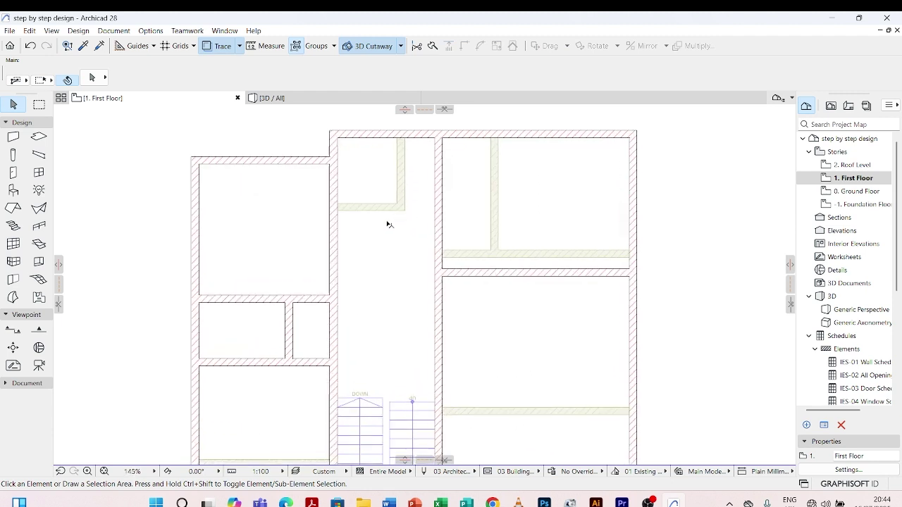
pyautogui.click(333, 222)
pyautogui.press('Escape')
pyautogui.click(83, 46)
pyautogui.click(330, 220)
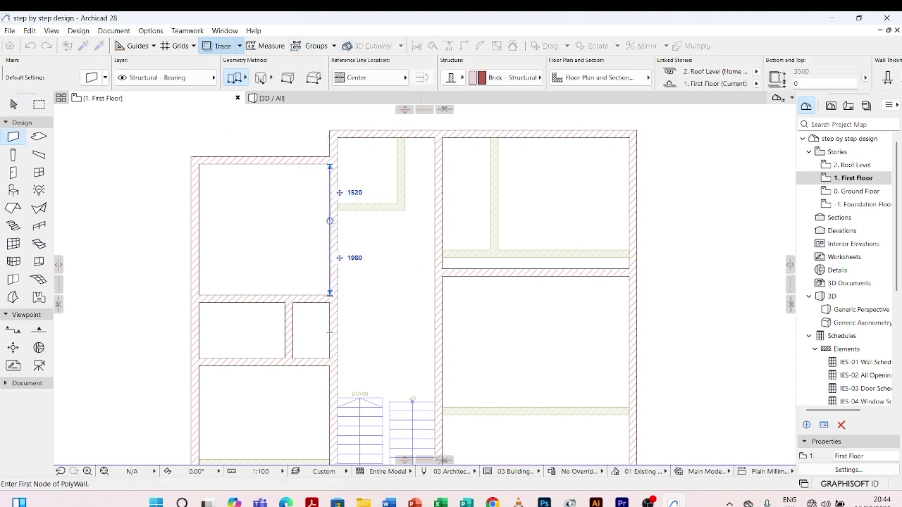
pyautogui.click(334, 229)
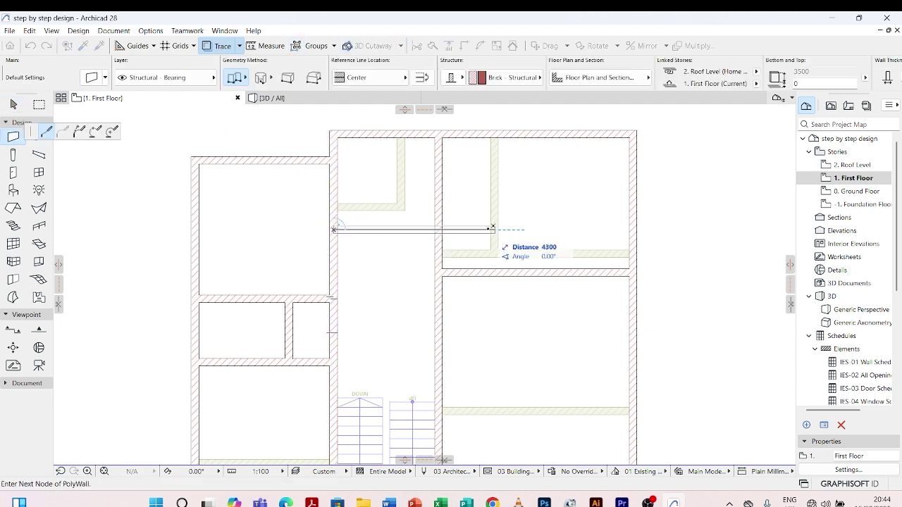
pyautogui.doubleClick(434, 228)
pyautogui.press('Escape')
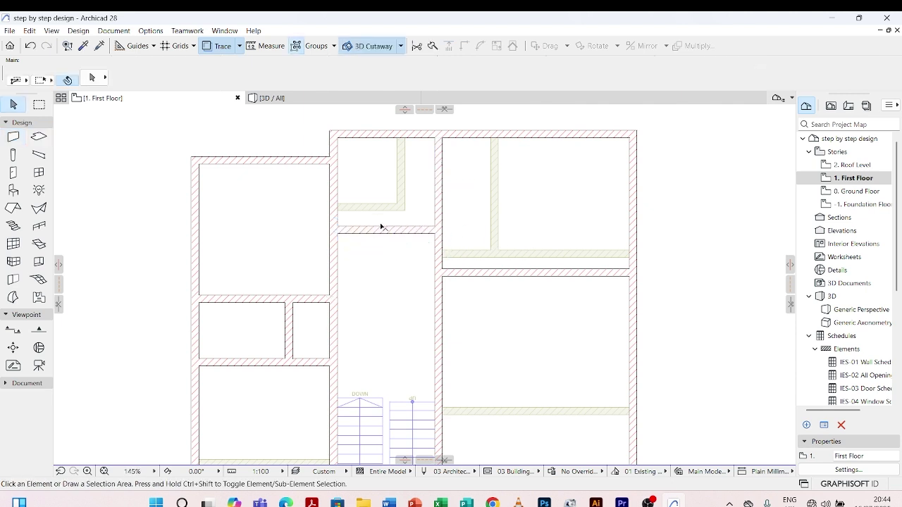
# Set the clear distance between the new cross wall and the upper exterior wall to 2100 mm
pyautogui.click(383, 228)
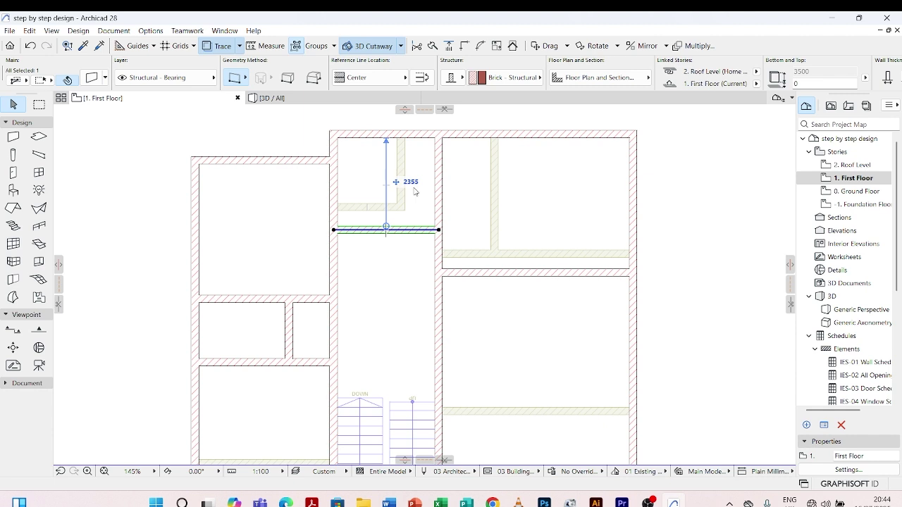
pyautogui.click(415, 185)
pyautogui.write('7')
pyautogui.write('100')
pyautogui.press('Return')
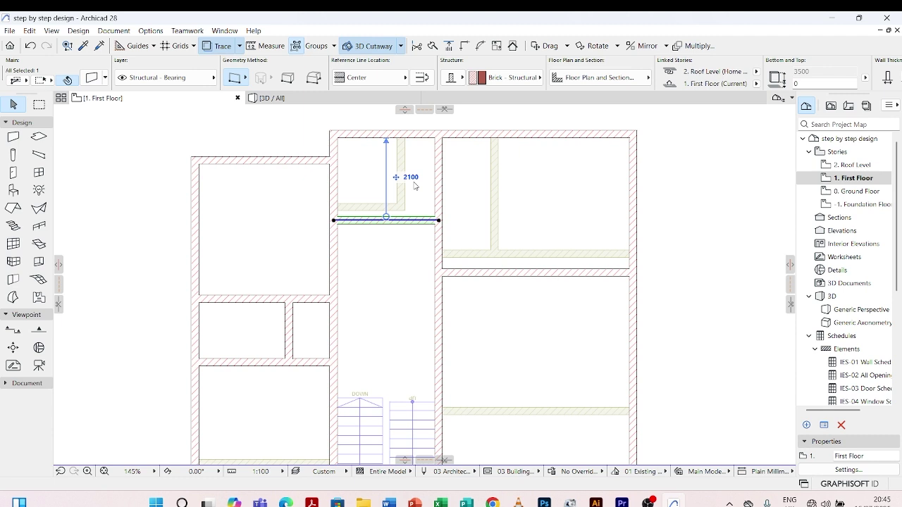
# Set the clear distance between the stair hall's cross wall and the upper exterior wall to 2300 mm, and deselect the cross wall
pyautogui.click(415, 179)
pyautogui.write('2300')
pyautogui.click(581, 188)
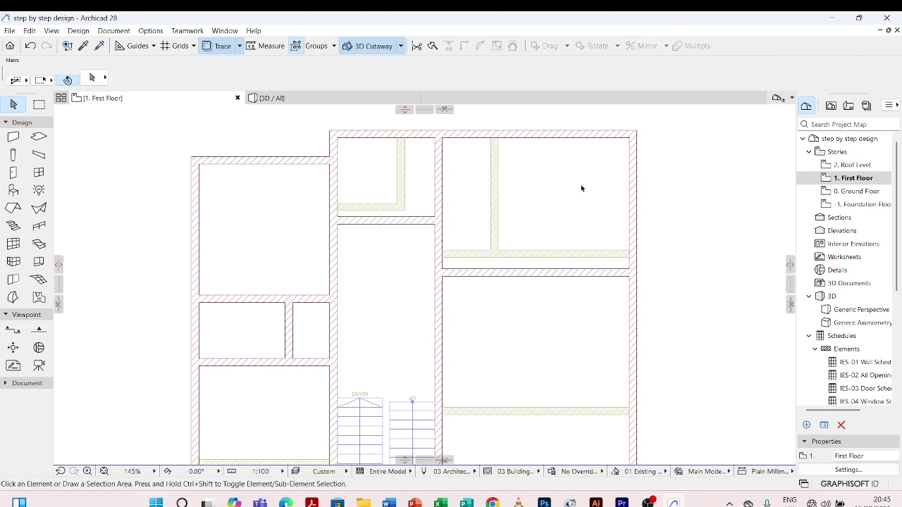
pyautogui.click(420, 222)
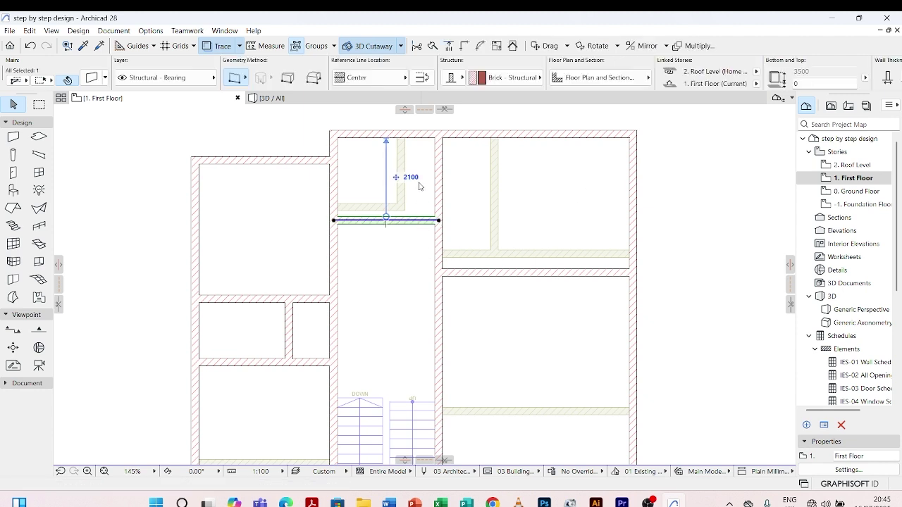
pyautogui.click(409, 177)
pyautogui.write('2300')
pyautogui.press('Return')
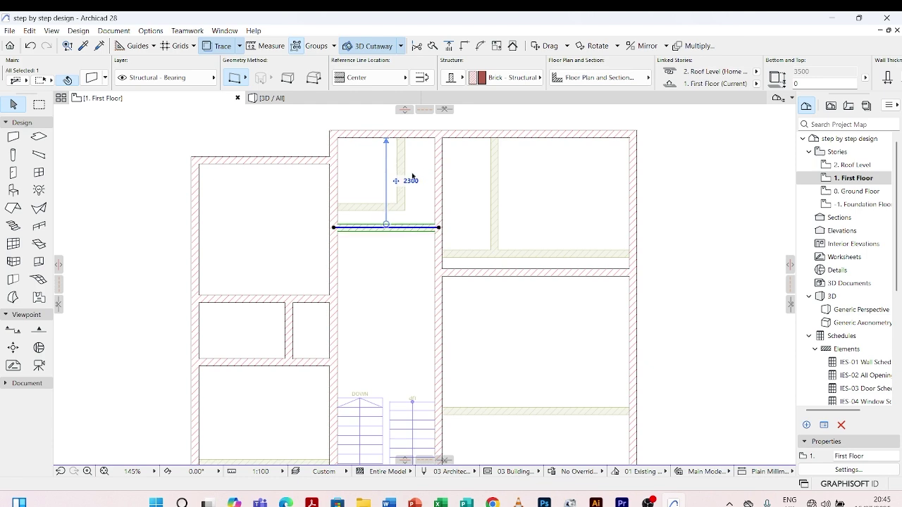
pyautogui.scroll(-4, 402, 212)
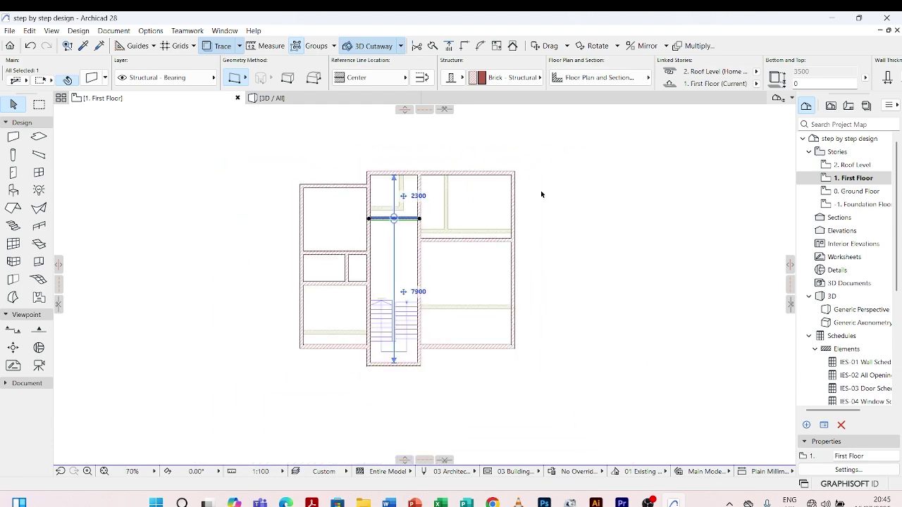
pyautogui.click(569, 189)
# Examine the first-floor layout and the clear depth of the large lower-right room
pyautogui.scroll(3, 431, 246)
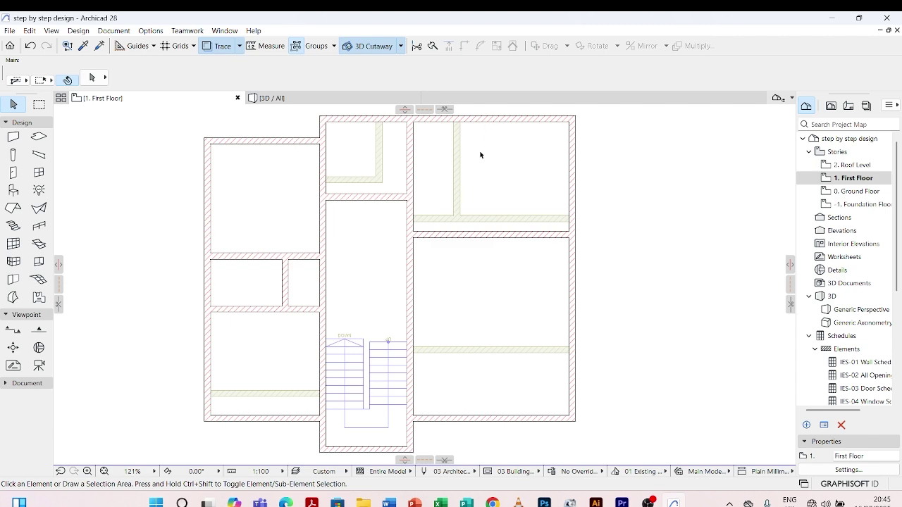
pyautogui.scroll(2, 465, 169)
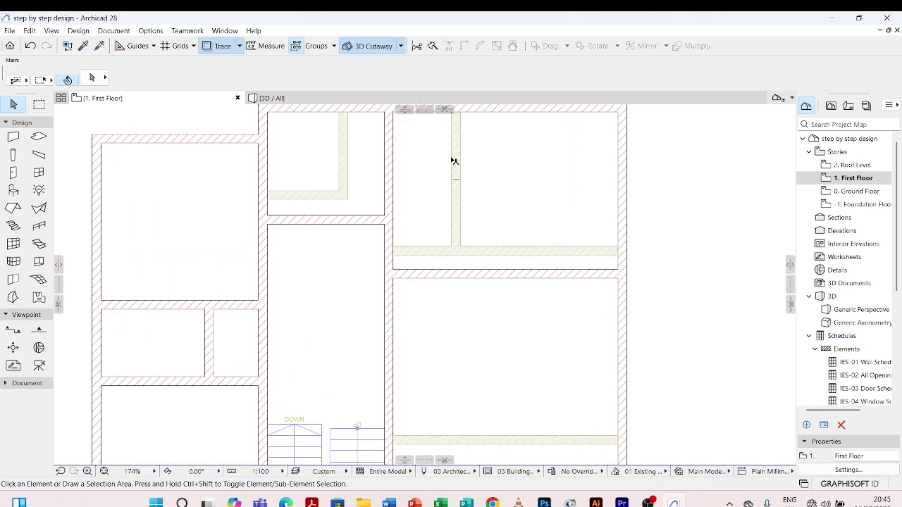
pyautogui.scroll(-4, 453, 161)
pyautogui.scroll(3, 415, 272)
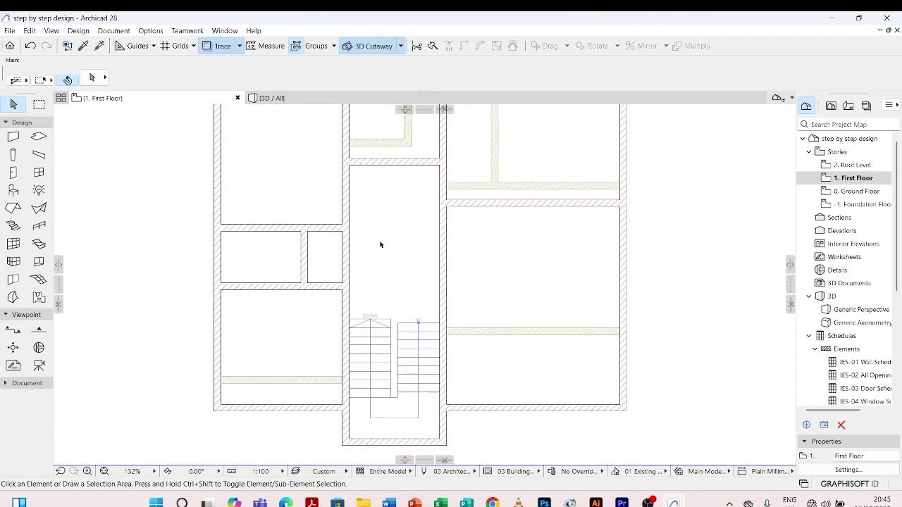
pyautogui.click(496, 200)
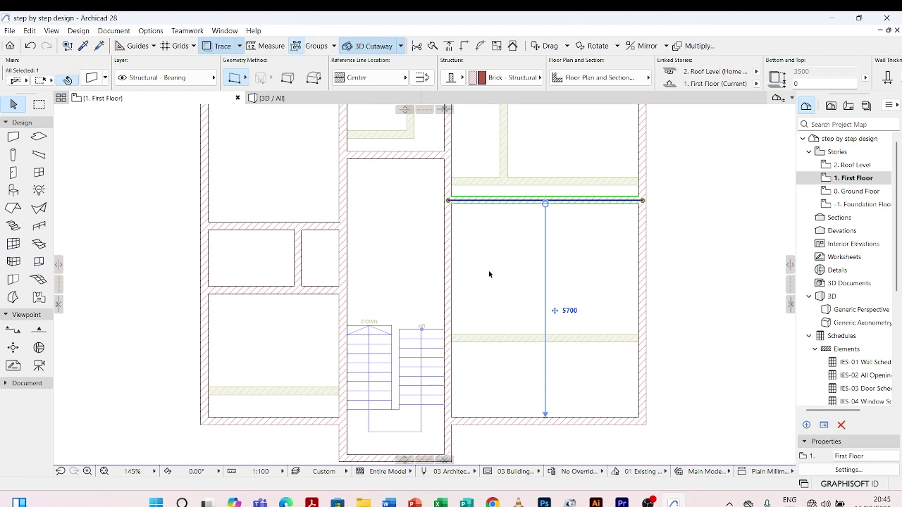
pyautogui.scroll(-2, 489, 272)
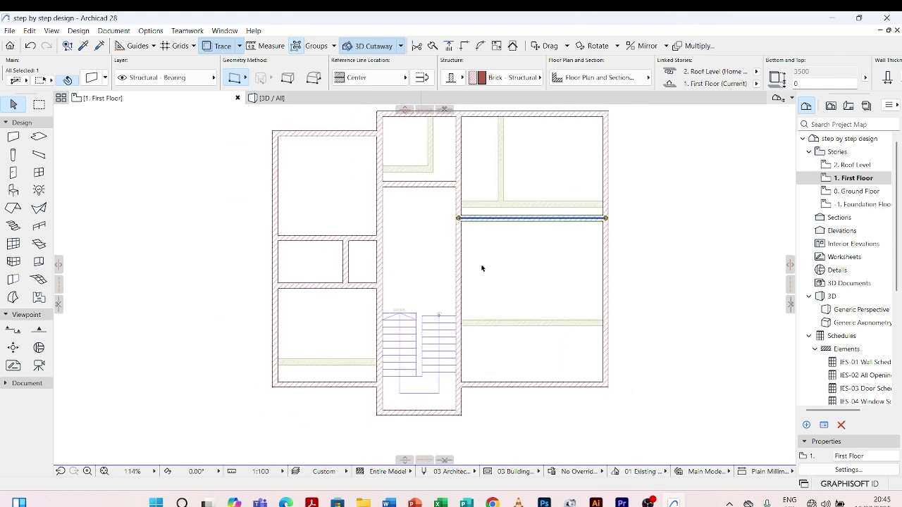
pyautogui.scroll(2, 474, 257)
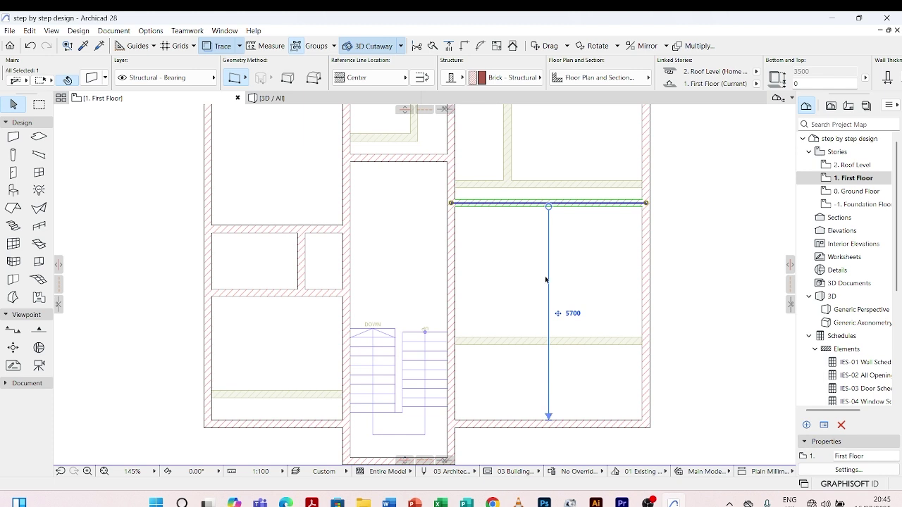
pyautogui.click(543, 208)
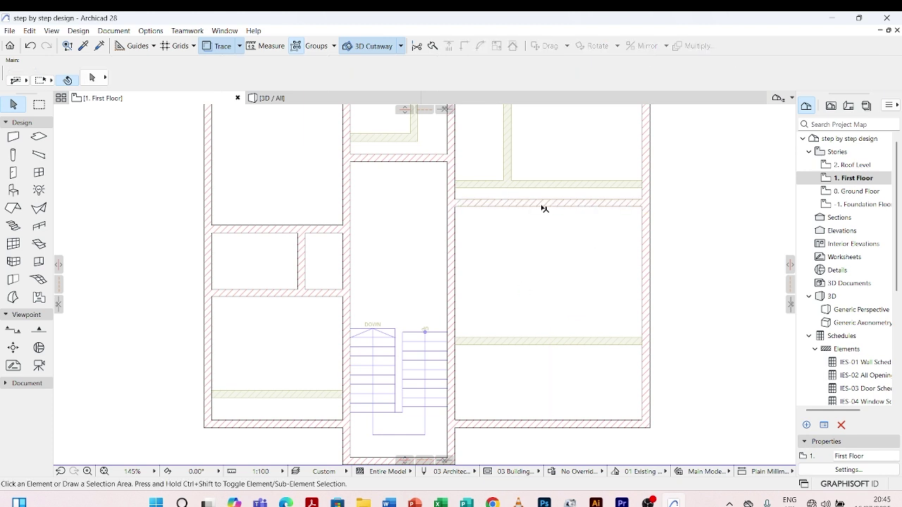
pyautogui.click(543, 205)
pyautogui.press('Escape')
pyautogui.click(94, 78)
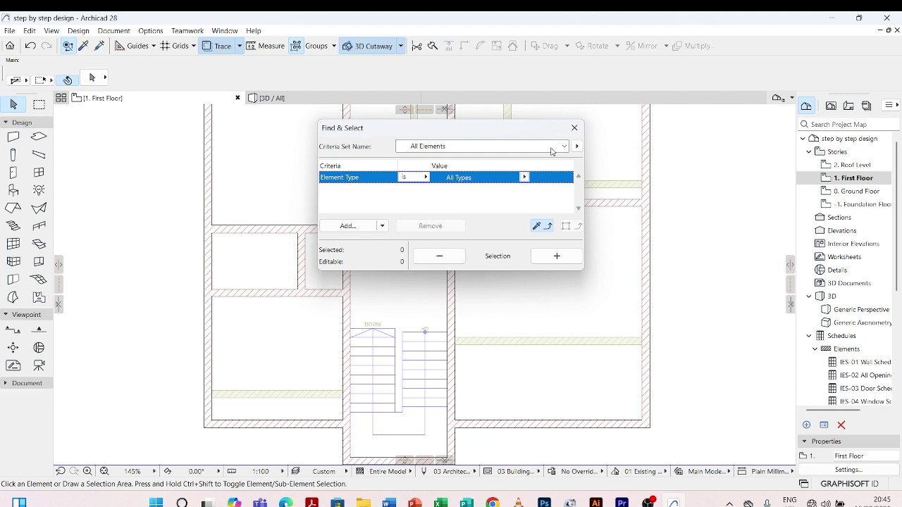
pyautogui.click(573, 127)
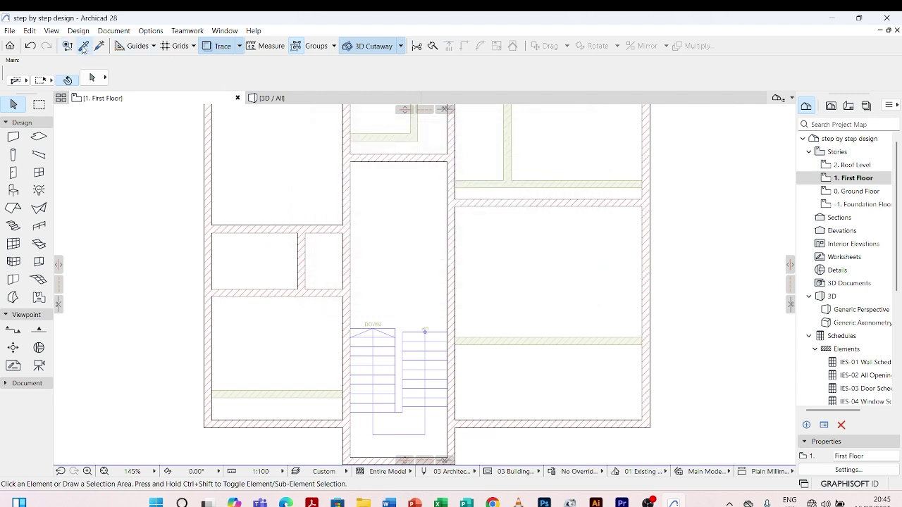
# Draw a horizontal wall from the right exterior wall, about 1140 mm clear below the large room's upper wall, using that upper wall's settings
pyautogui.click(83, 46)
pyautogui.click(564, 204)
pyautogui.scroll(2, 645, 246)
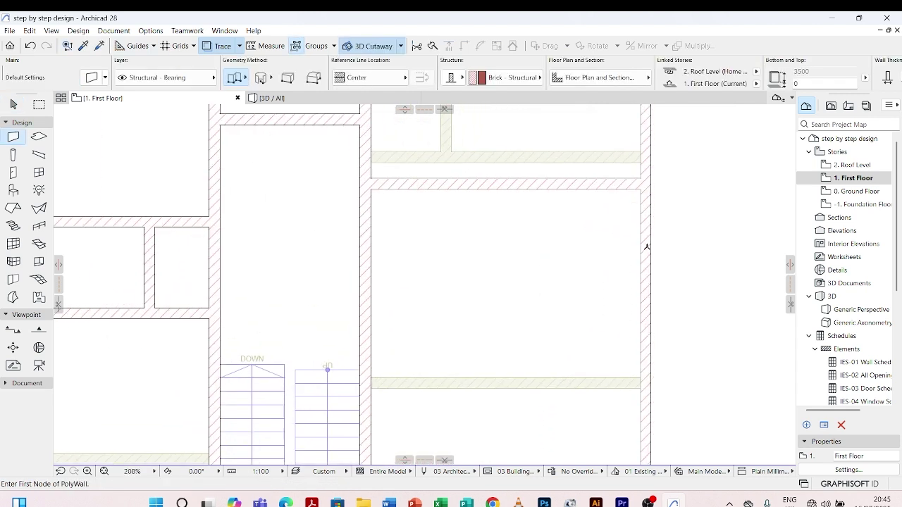
pyautogui.click(640, 255)
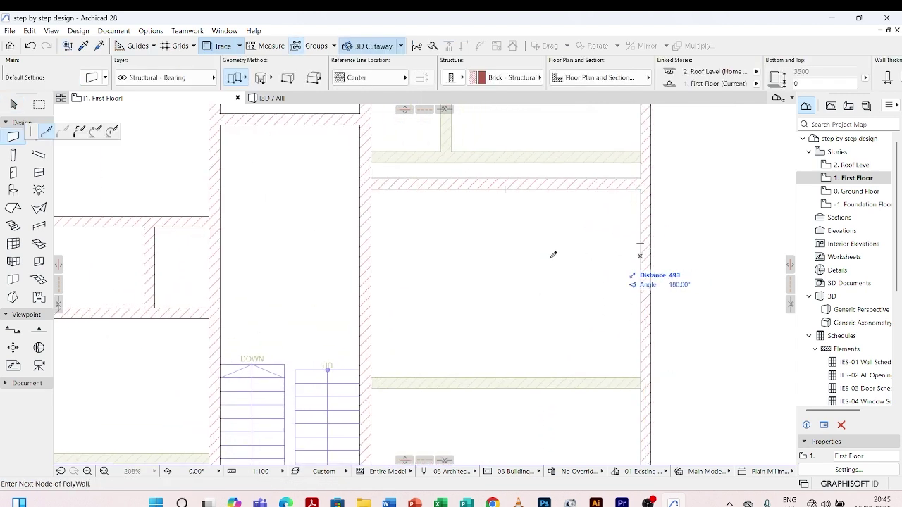
pyautogui.click(463, 254)
pyautogui.click(463, 254)
pyautogui.press('Escape')
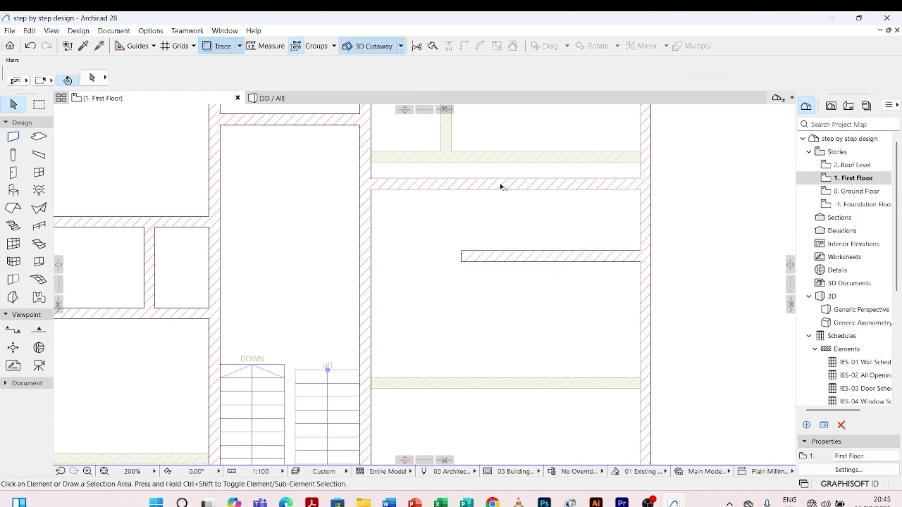
# Set the clear distance between the new partial wall and the room's upper wall to 2000 mm
pyautogui.click(498, 255)
pyautogui.scroll(-3, 496, 251)
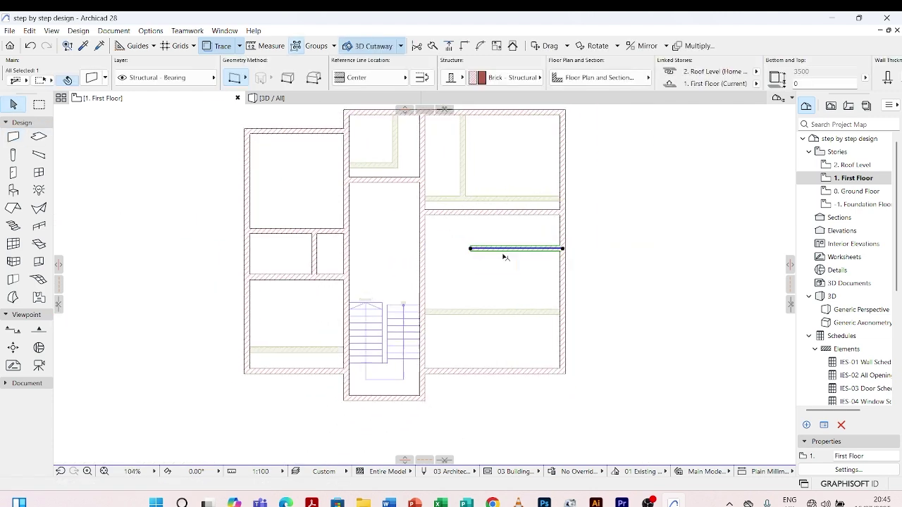
pyautogui.scroll(2, 503, 256)
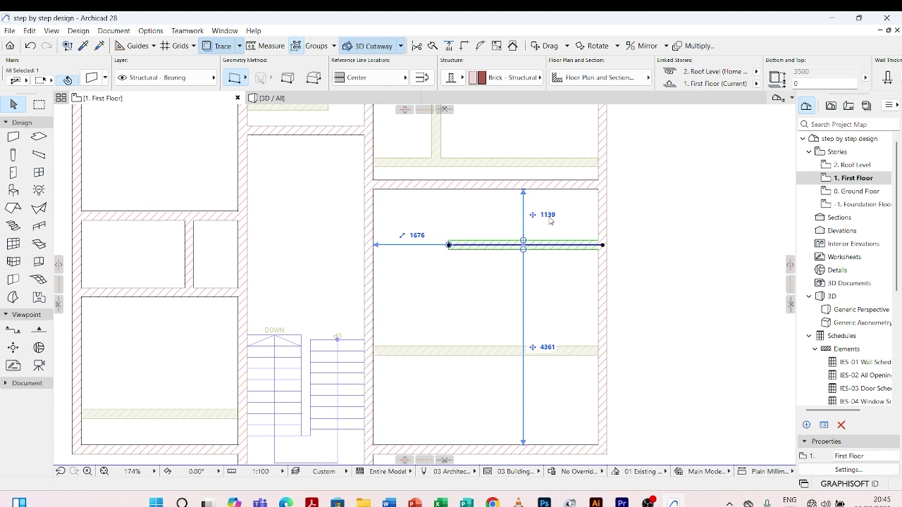
pyautogui.click(549, 218)
pyautogui.write('2000')
pyautogui.press('Return')
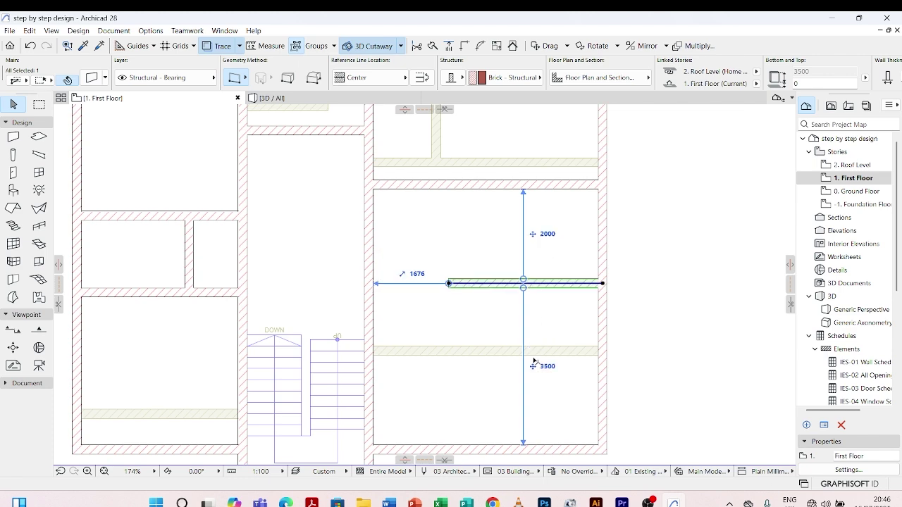
# Set the clear distance between the partial wall and the room's upper wall to 1750 mm, and deselect it
pyautogui.scroll(-3, 532, 291)
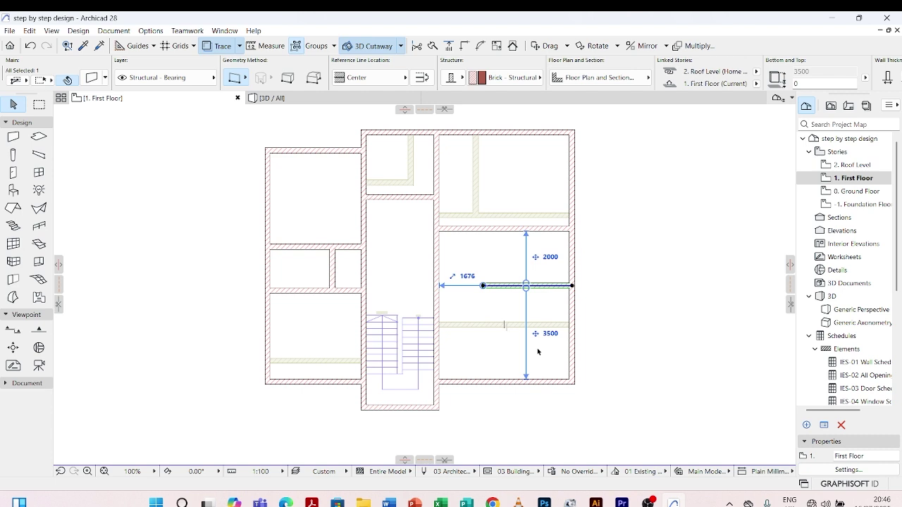
pyautogui.click(554, 259)
pyautogui.write('1750')
pyautogui.press('Return')
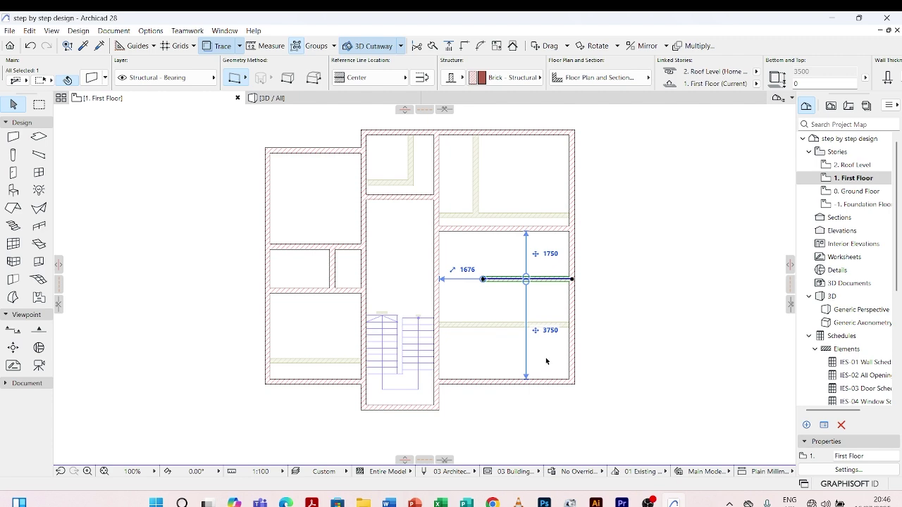
pyautogui.click(608, 247)
pyautogui.scroll(3, 548, 352)
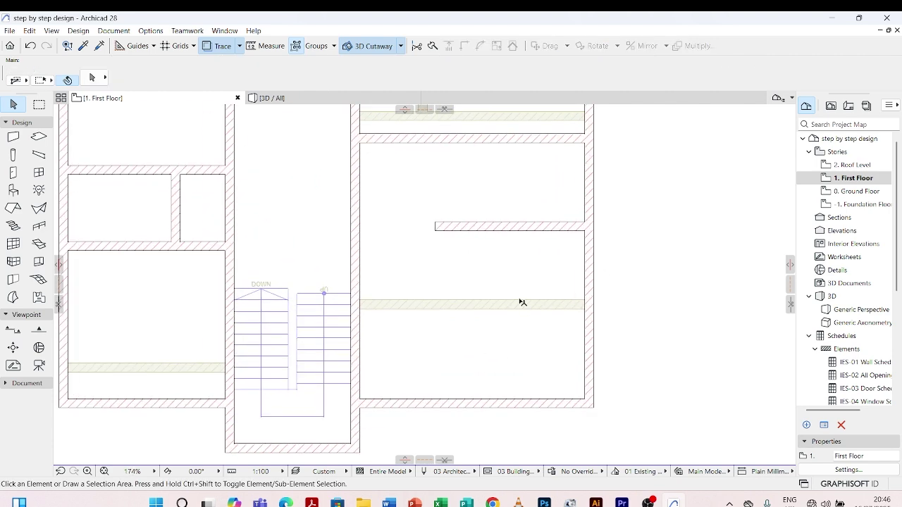
pyautogui.click(505, 227)
pyautogui.scroll(-3, 505, 226)
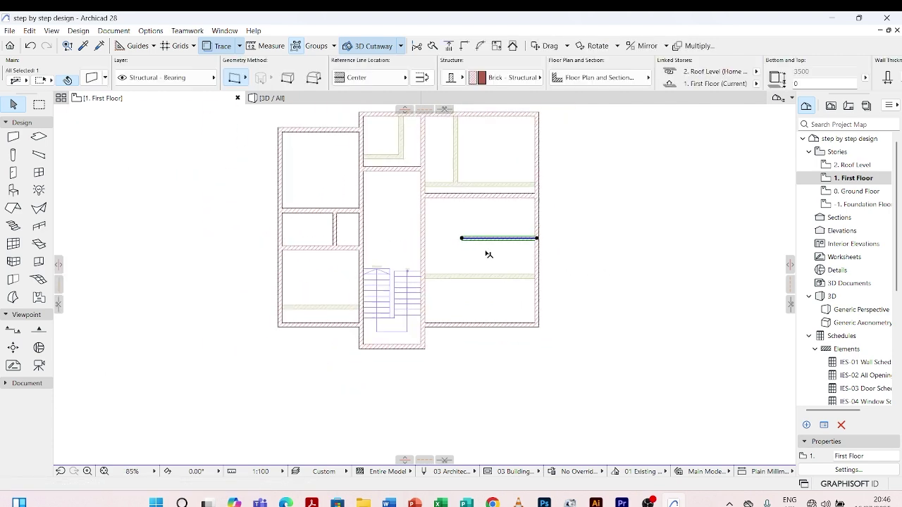
pyautogui.press('Escape')
pyautogui.scroll(2, 465, 202)
pyautogui.scroll(1, 465, 202)
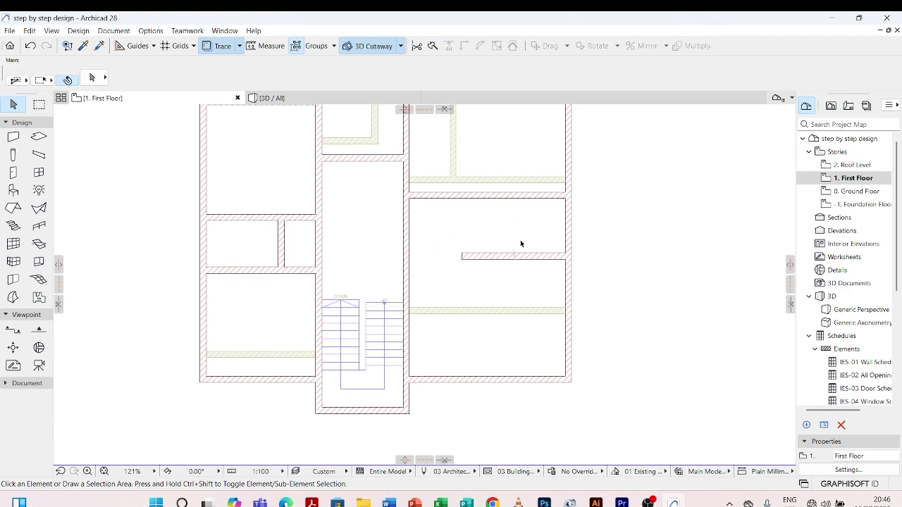
pyautogui.scroll(2, 520, 243)
pyautogui.scroll(-3, 501, 246)
pyautogui.scroll(3, 451, 204)
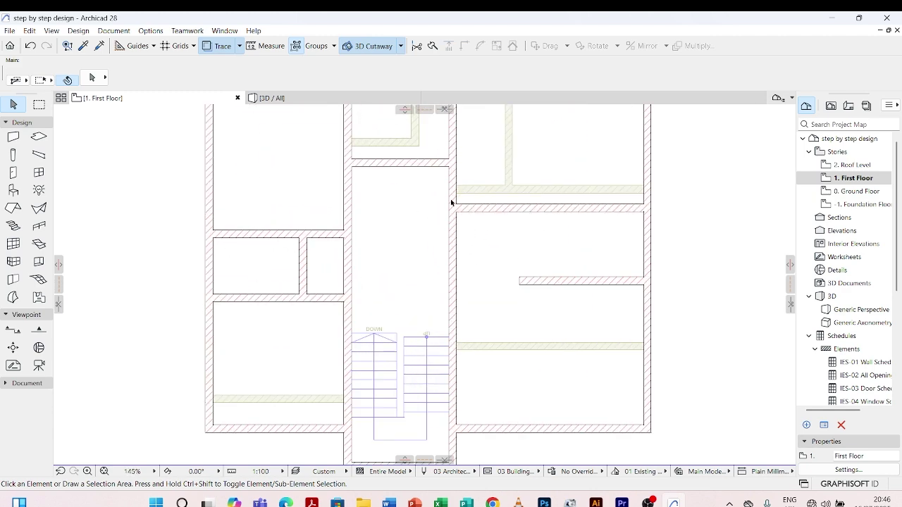
# Stretch the partial wall's free end to the stair hall wall so it spans the whole room, and deselect it
pyautogui.click(519, 279)
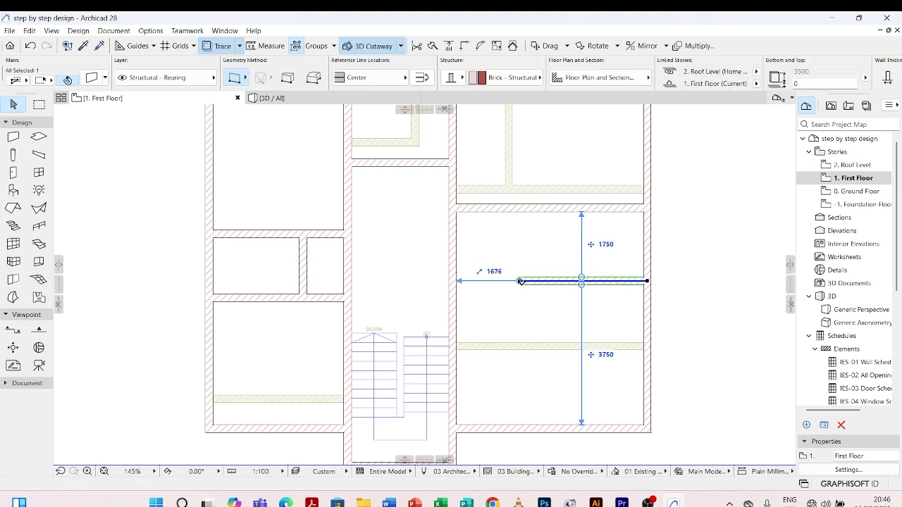
pyautogui.click(519, 280)
pyautogui.click(455, 281)
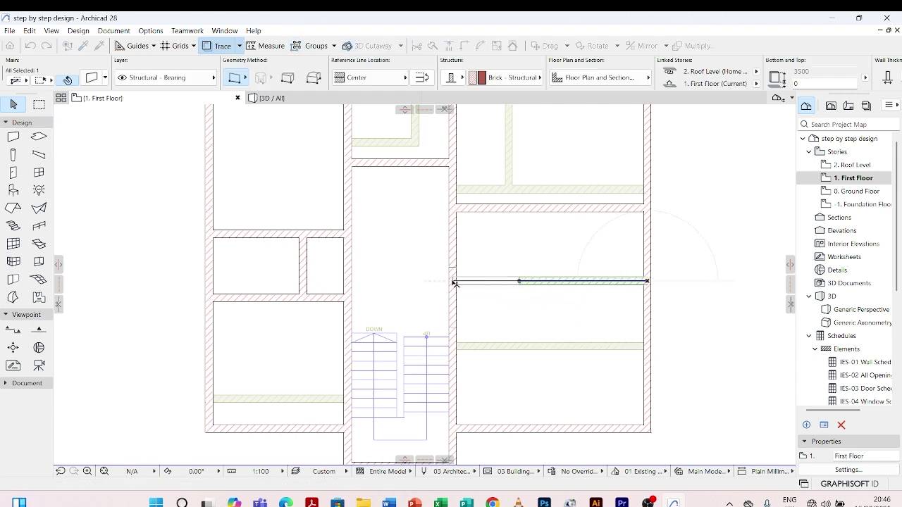
pyautogui.click(493, 246)
# Draw a vertical wall across the new narrow room, about 2400 mm from the stair hall wall, using the settings of the hall's right wall
pyautogui.scroll(-3, 507, 246)
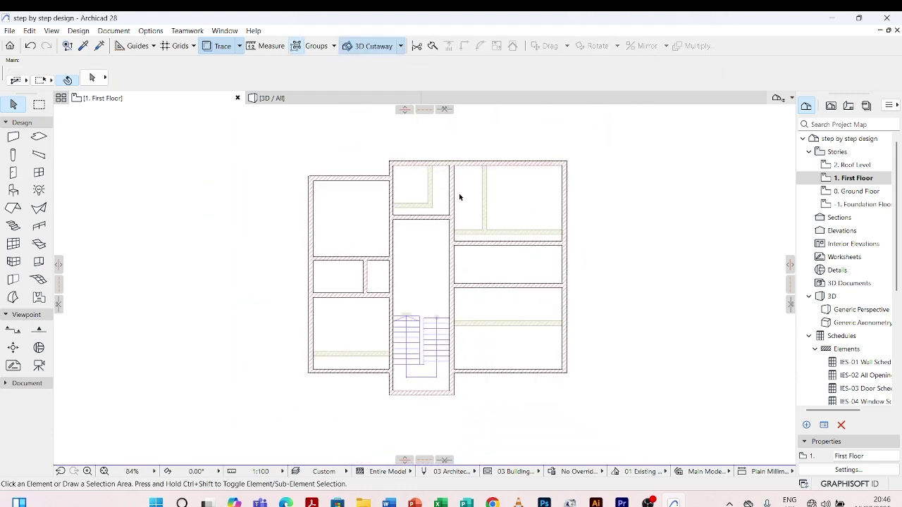
pyautogui.click(428, 219)
pyautogui.press('Escape')
pyautogui.click(82, 46)
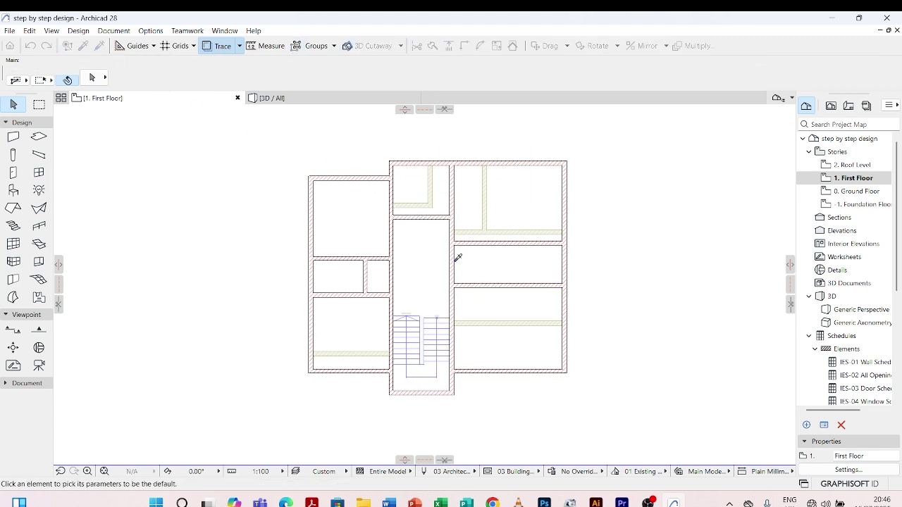
pyautogui.click(453, 260)
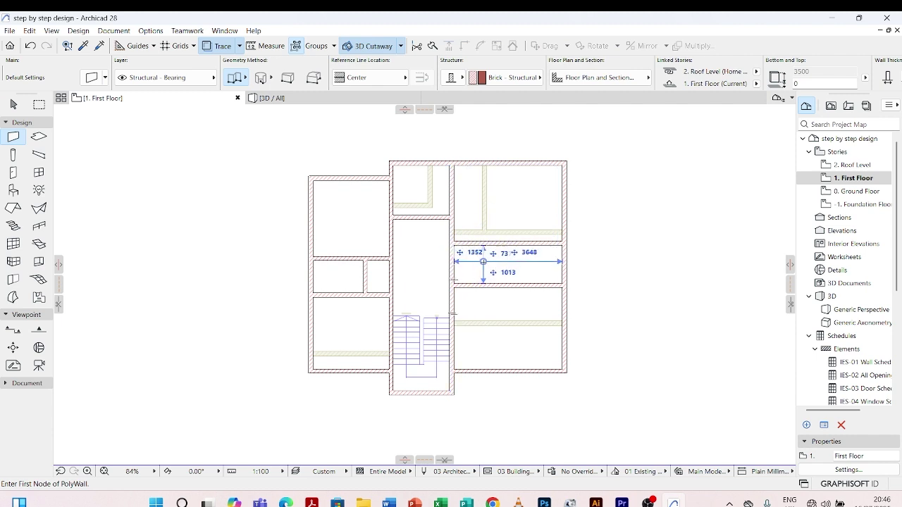
pyautogui.scroll(3, 511, 268)
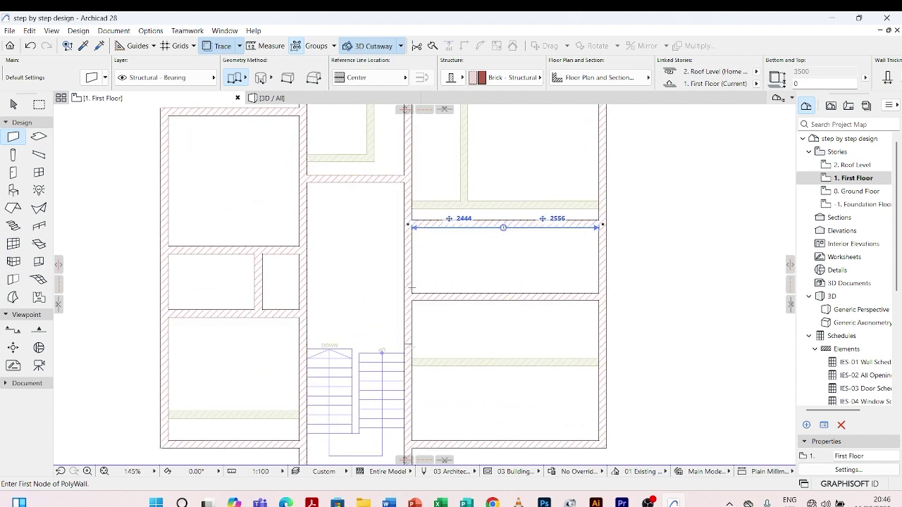
pyautogui.click(507, 227)
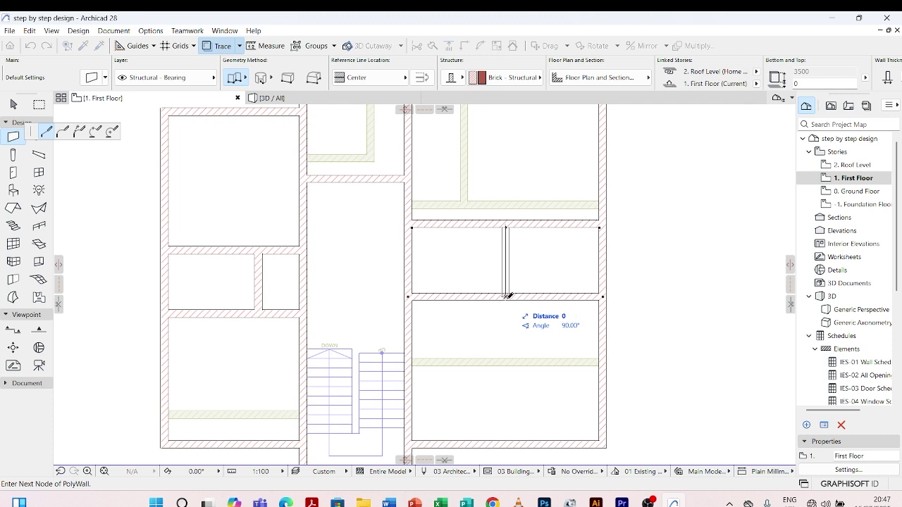
pyautogui.doubleClick(507, 294)
pyautogui.press('Escape')
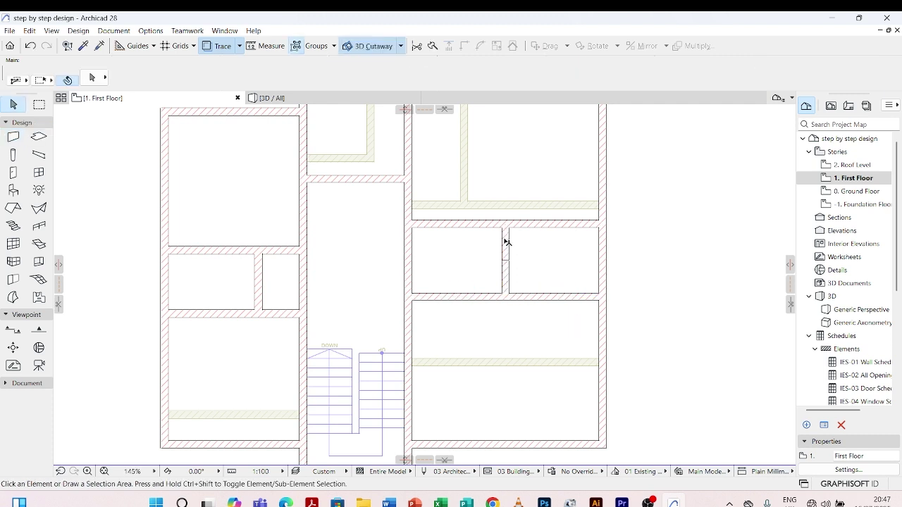
# Set the clear distance between the new vertical partition and the stair hall wall to 1500 mm
pyautogui.click(505, 247)
pyautogui.click(463, 252)
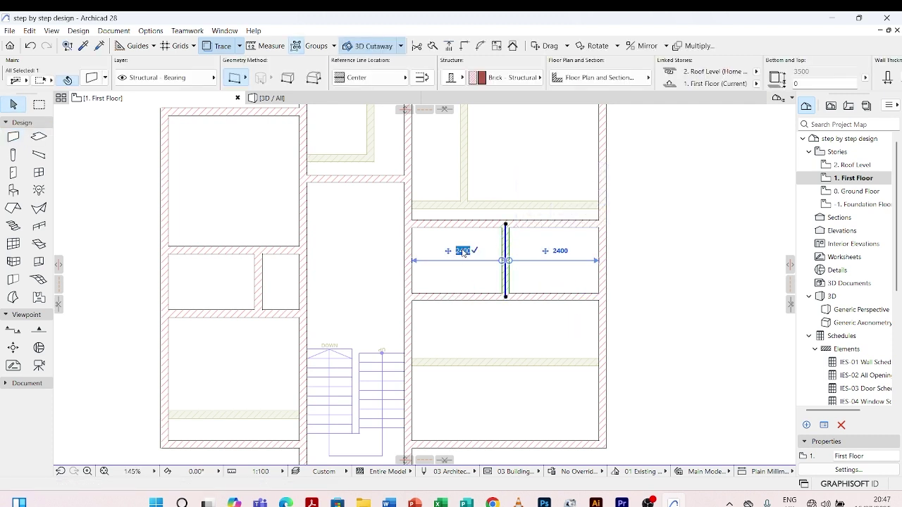
pyautogui.write('1500')
pyautogui.press('Return')
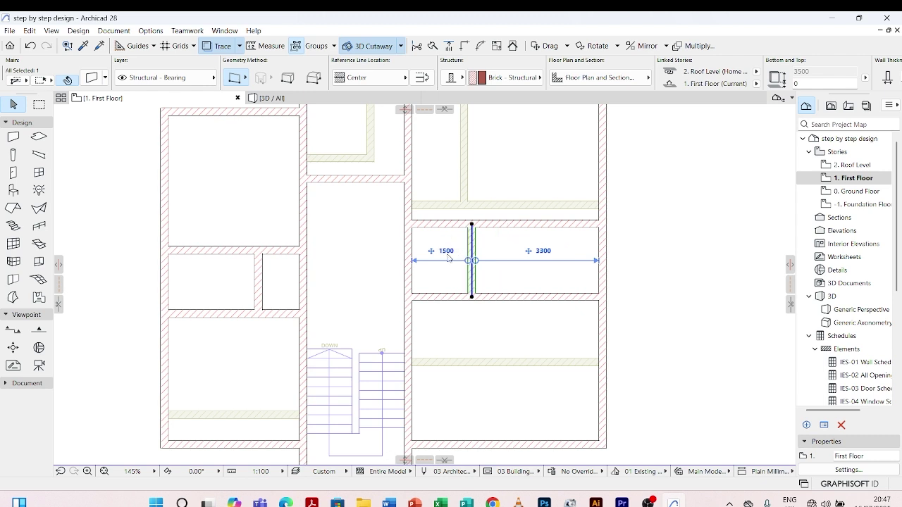
# Set the clear distance between the vertical partition and the stair hall wall to 2000 mm, and deselect the partition
pyautogui.click(444, 255)
pyautogui.write('2000')
pyautogui.press('Return')
pyautogui.click(531, 316)
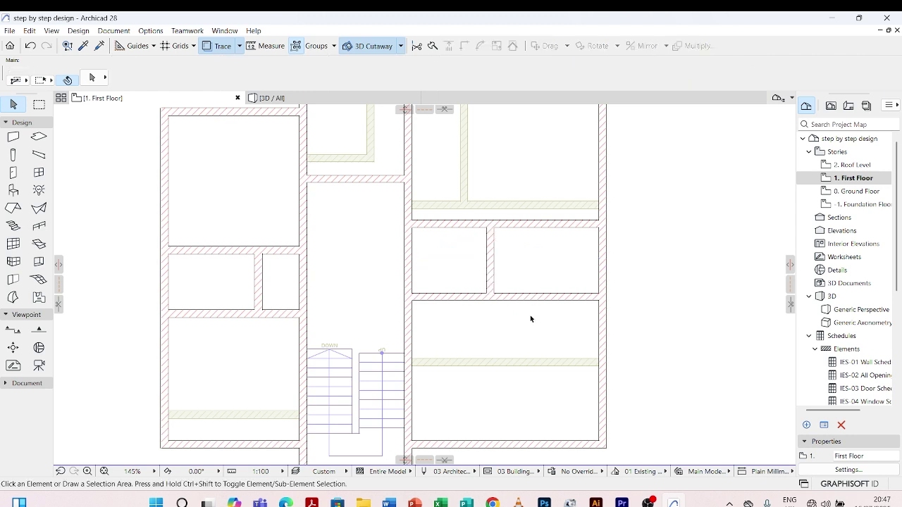
# Examine the subdivided first-floor plan and the building's exterior in 3D from several sides, and return to the first-floor plan
pyautogui.scroll(-3, 547, 226)
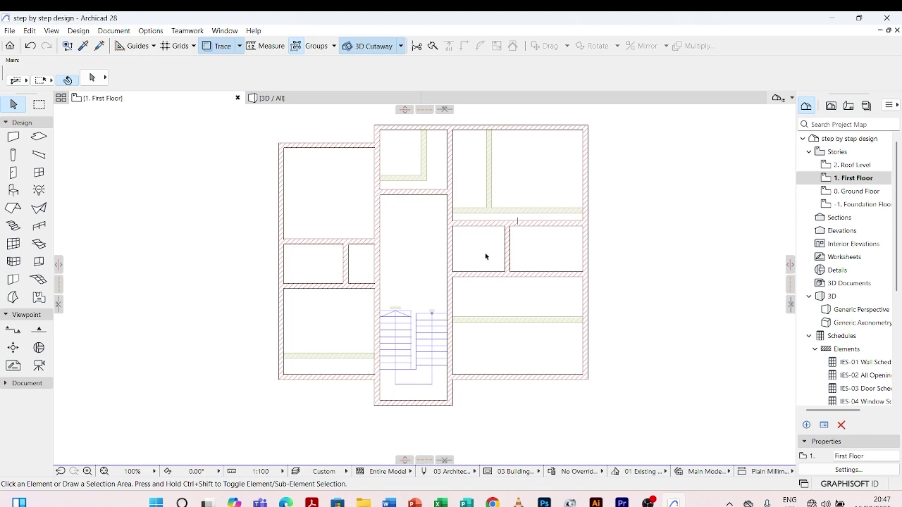
pyautogui.click(513, 223)
pyautogui.click(513, 264)
pyautogui.scroll(1, 509, 275)
pyautogui.scroll(-1, 509, 275)
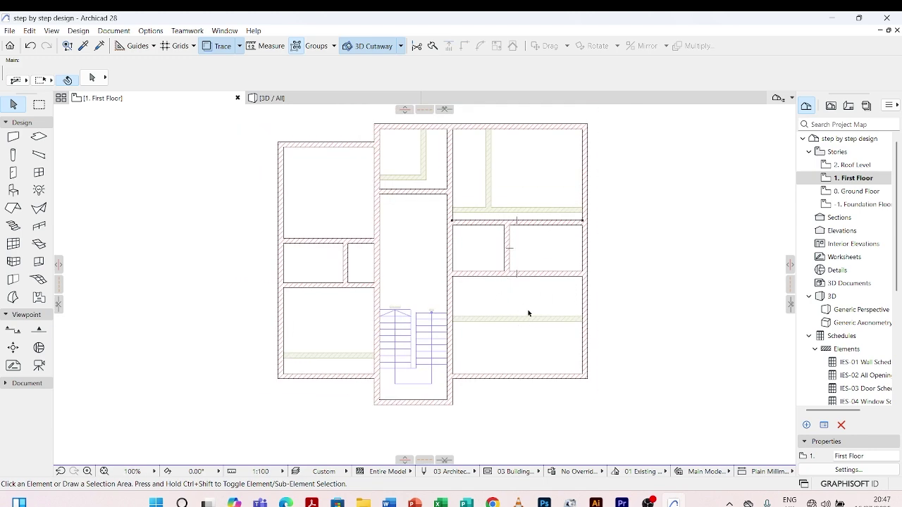
pyautogui.moveTo(541, 324)
pyautogui.click(325, 103)
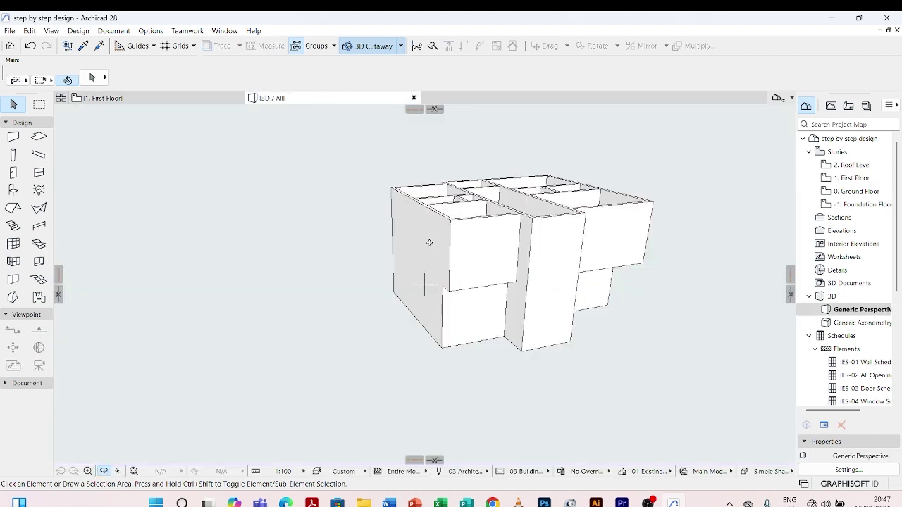
pyautogui.keyDown('shift'); pyautogui.moveTo(444, 249); pyautogui.dragTo(321, 230, button='middle'); pyautogui.keyUp('shift')
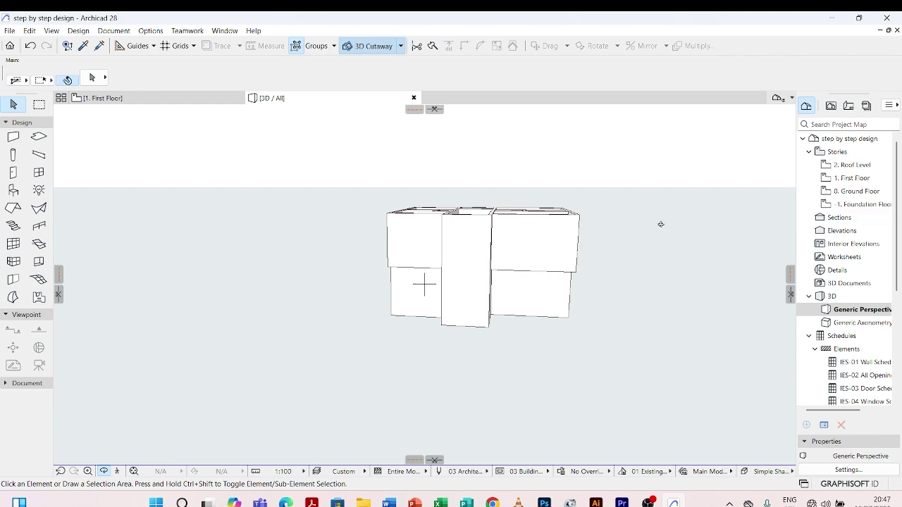
pyautogui.keyDown('shift'); pyautogui.moveTo(658, 223); pyautogui.dragTo(423, 281, button='middle'); pyautogui.keyUp('shift')
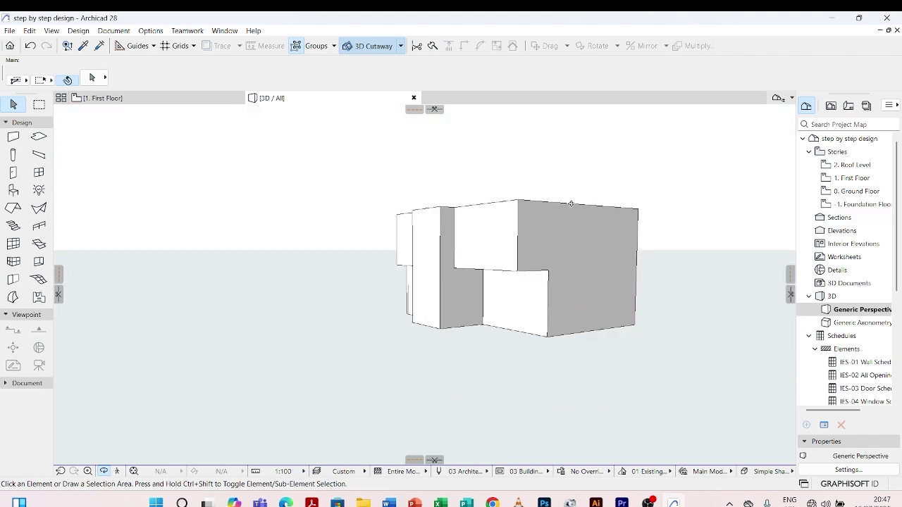
pyautogui.click(161, 97)
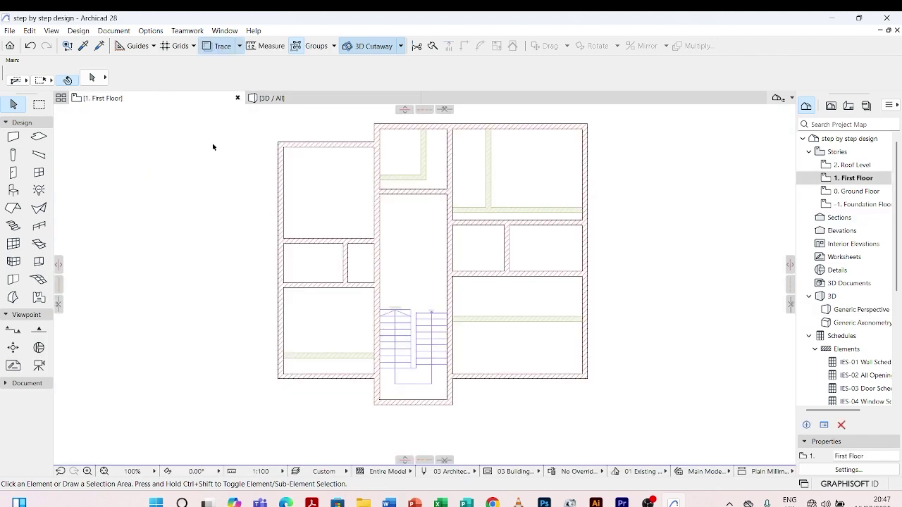